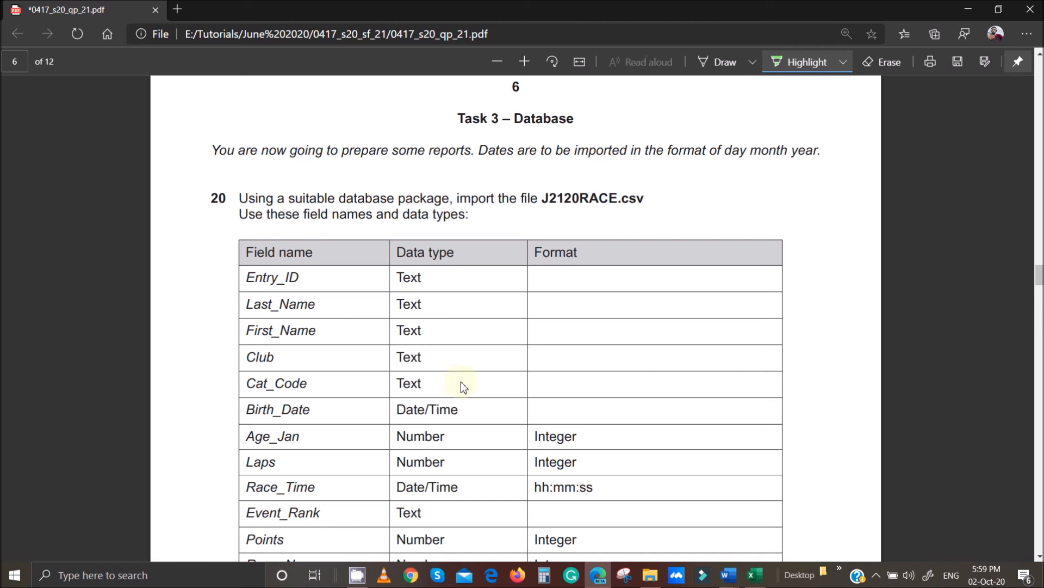
Step: Read the task 20 field table, switch to Access and name a new blank database June 2020 P21
scroll(462, 384, down, 2)
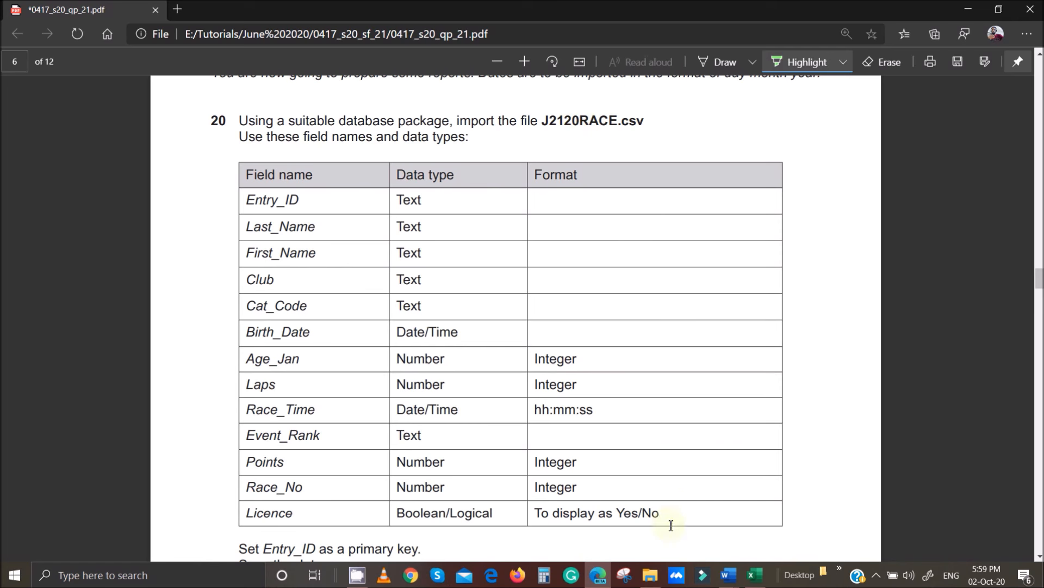
click(12, 580)
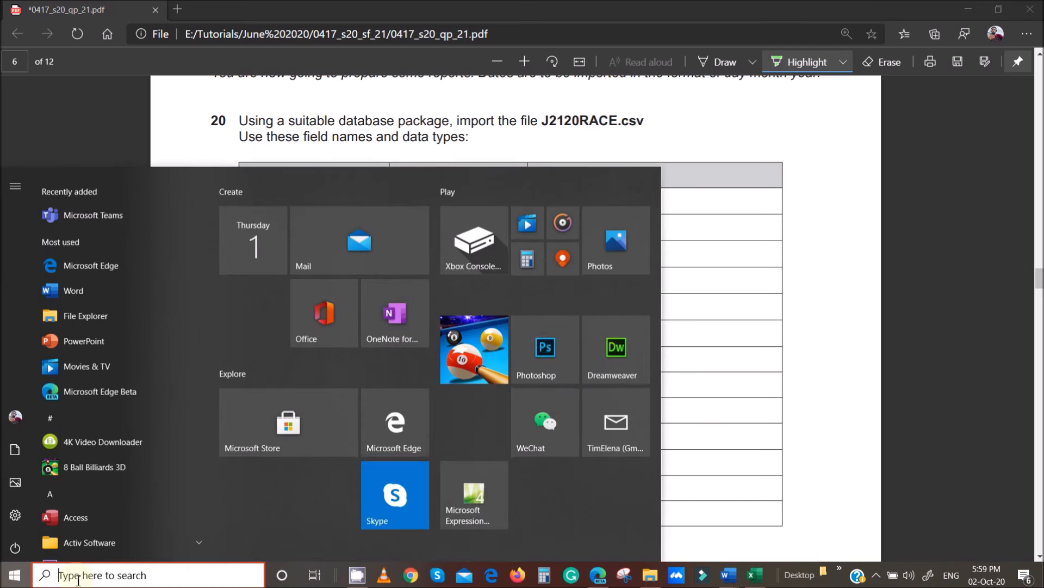
click(71, 506)
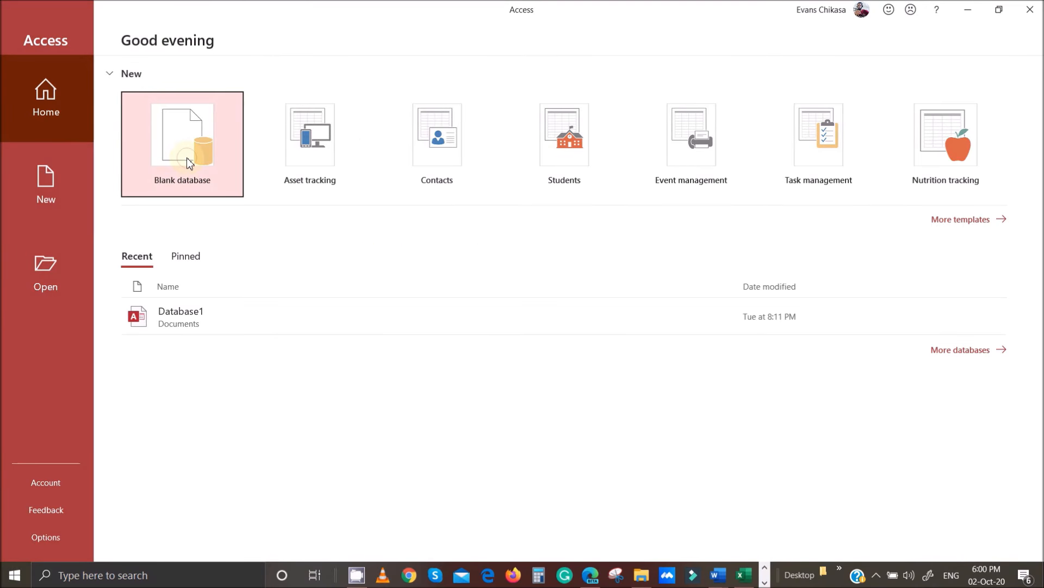
click(187, 158)
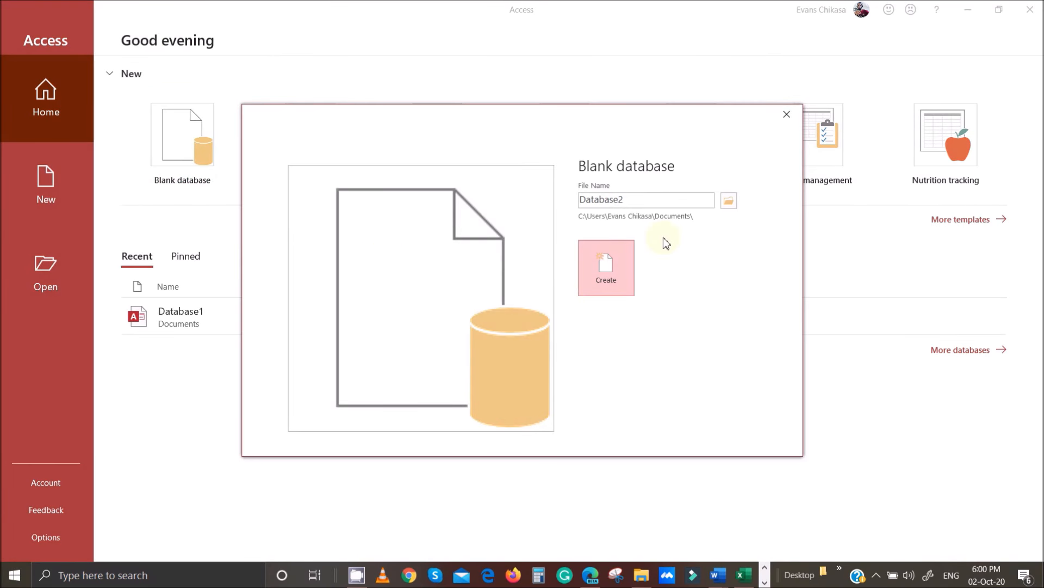
double_click(647, 198)
text(June 2020 P21)
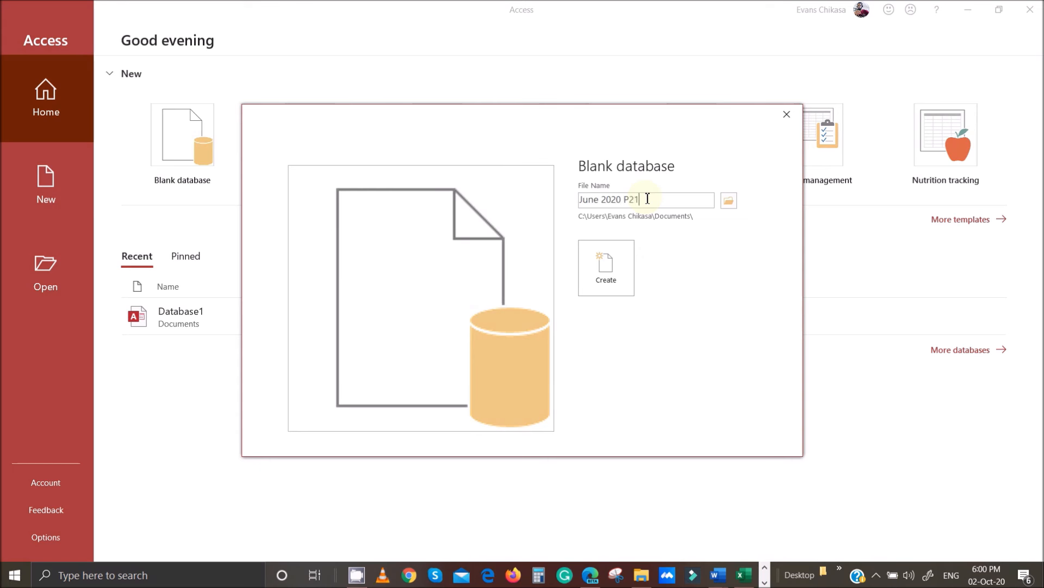
Step: Add May/ in front of the database file name and try to create the database
click(583, 201)
text(may/)
key(BackSpace)
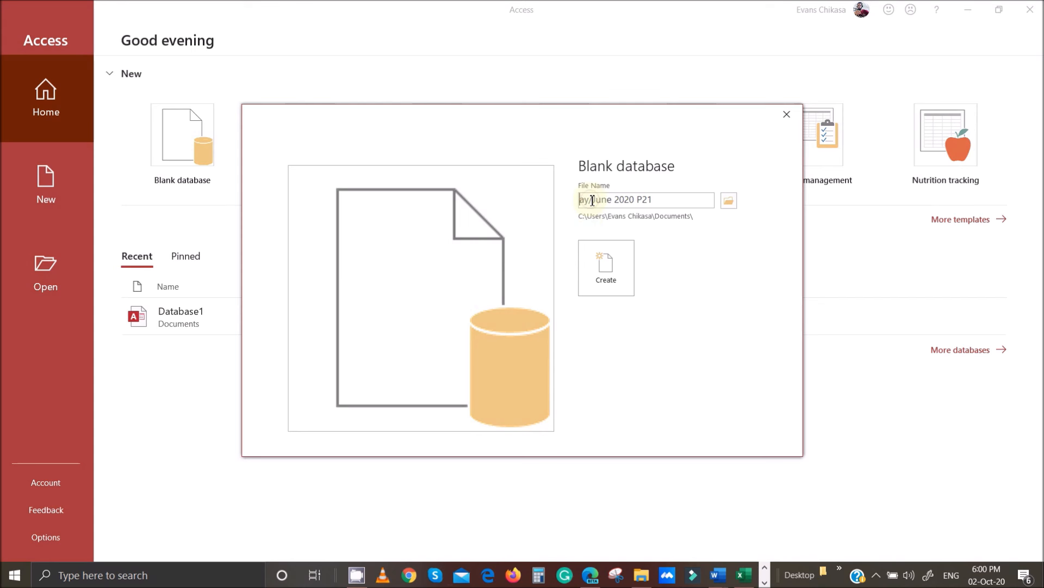
text(MN)
key(BackSpace)
click(615, 263)
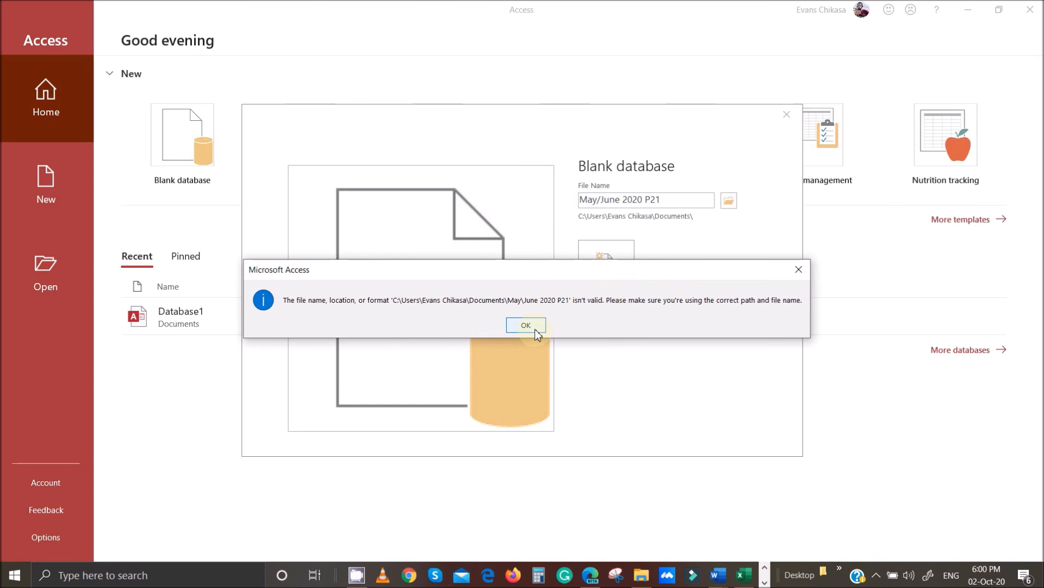
click(527, 325)
Step: Replace the slash in the file name with an underscore, create the May_June 2020 P21 database and close its empty starting table
click(605, 197)
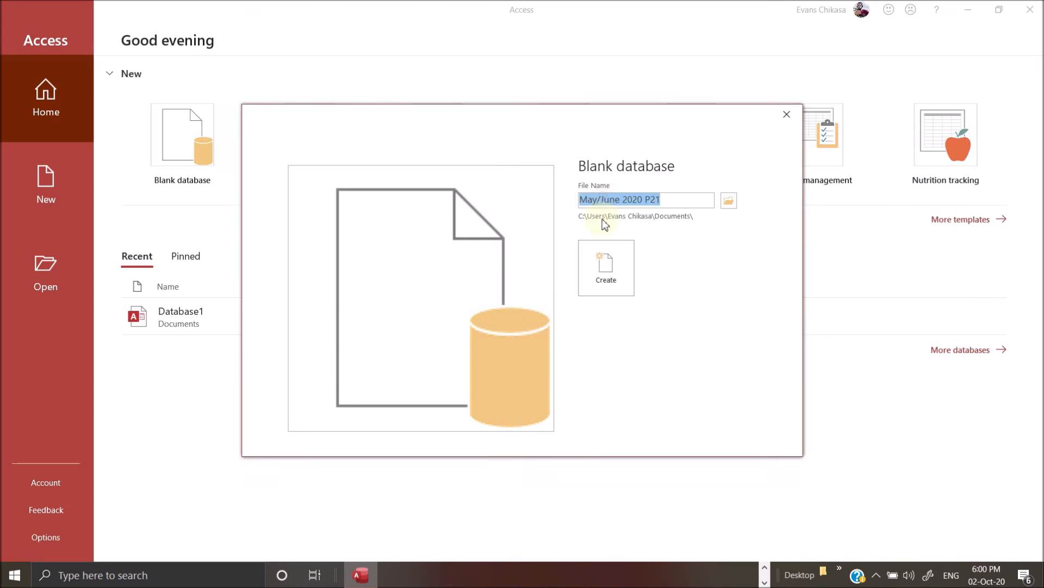
click(607, 202)
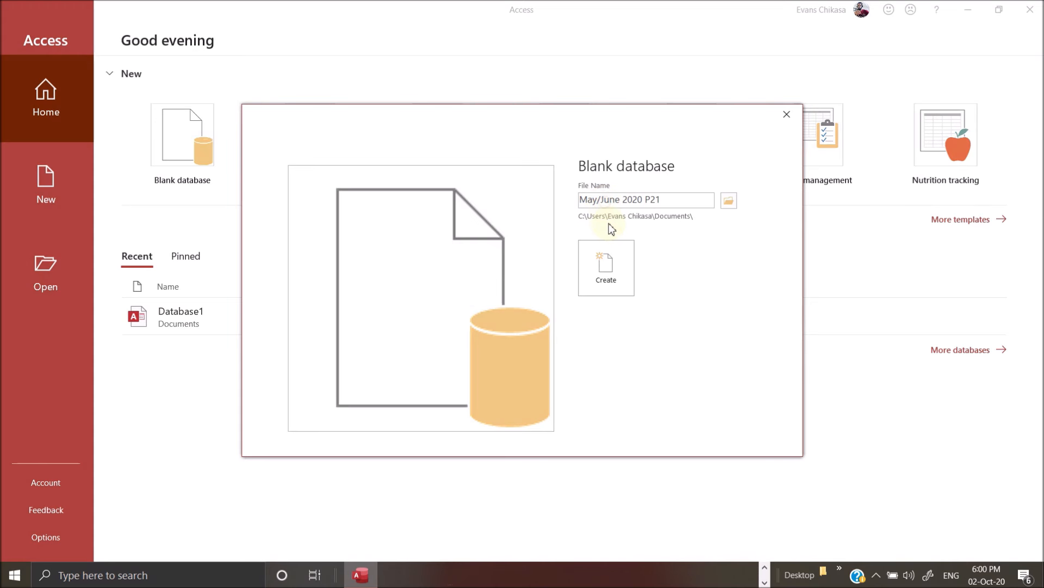
key(BackSpace)
text(_)
click(615, 266)
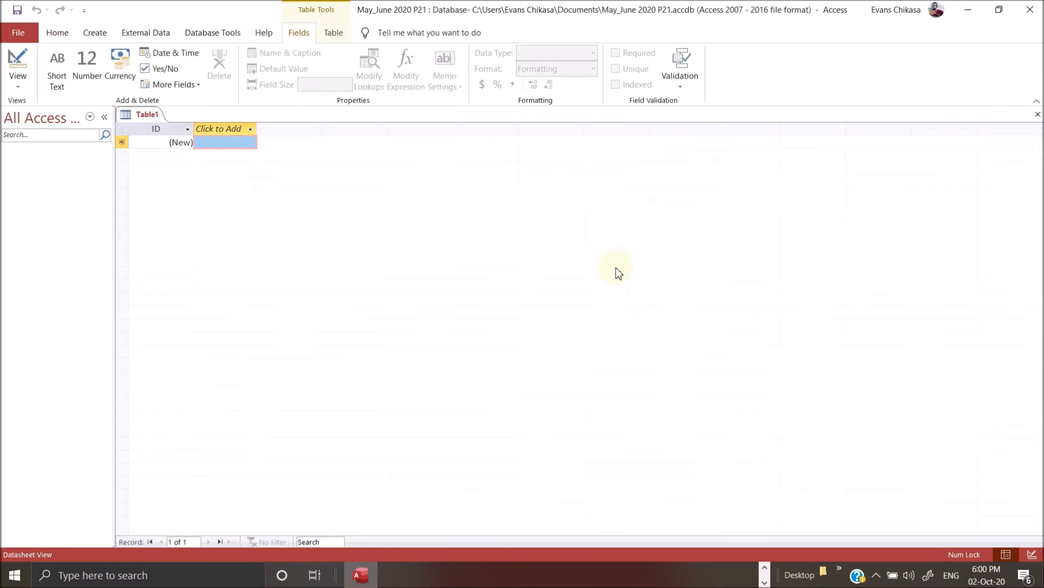
right_click(142, 117)
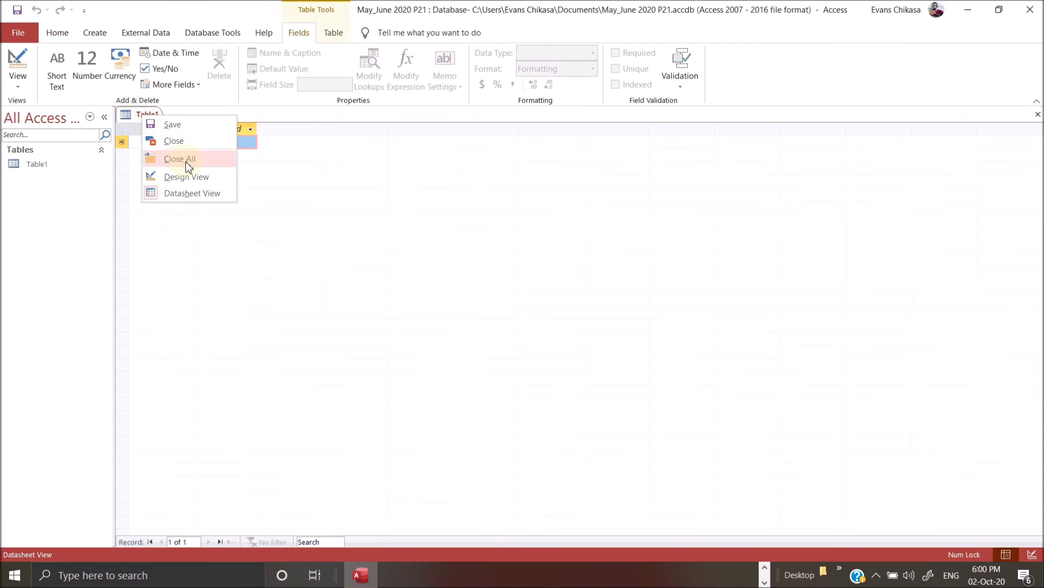
click(185, 159)
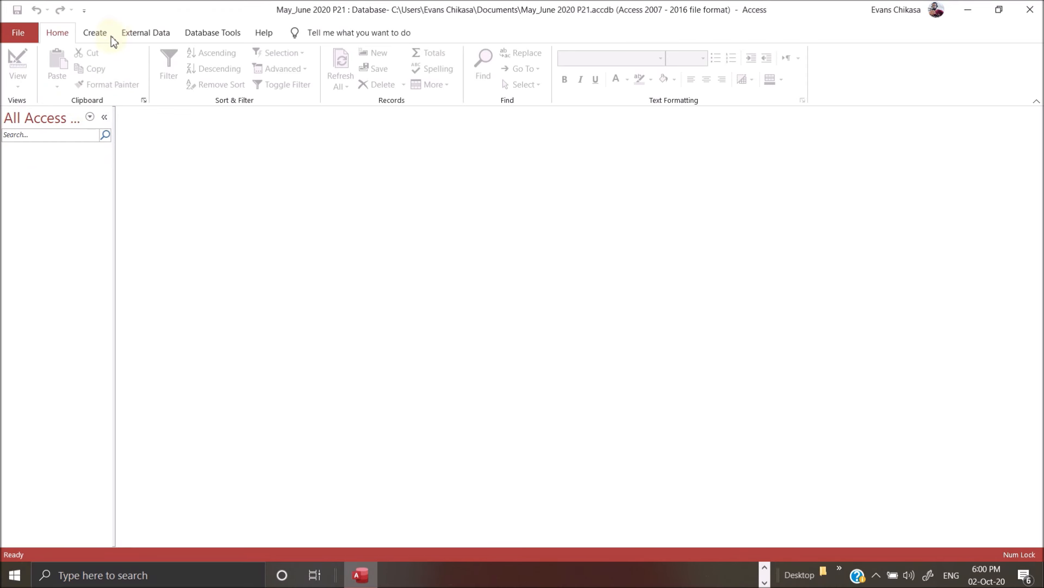
Step: Start a text file import of J2120RACE.csv from the SFiles folder into a new table
click(148, 33)
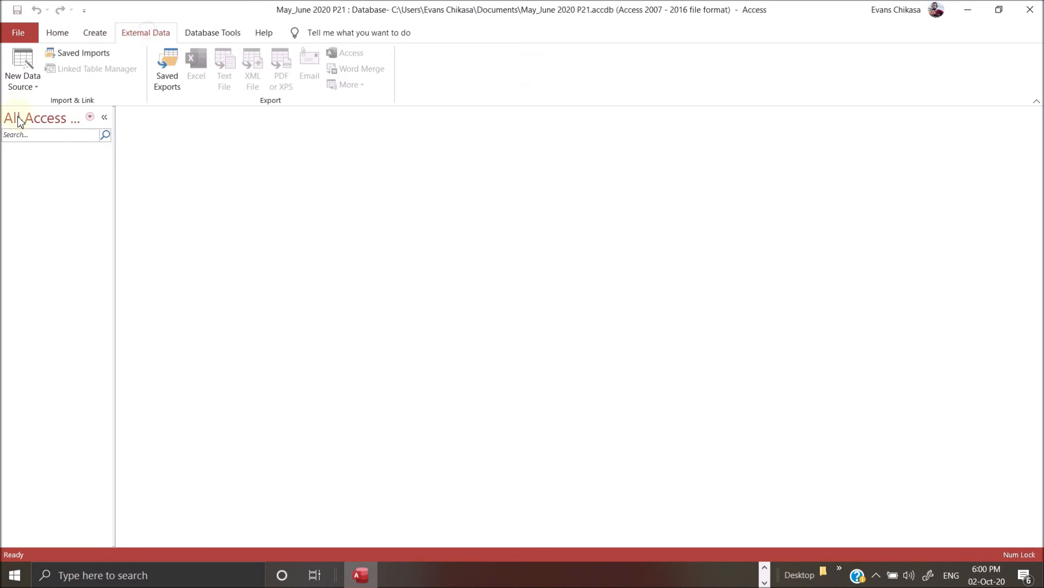
click(31, 85)
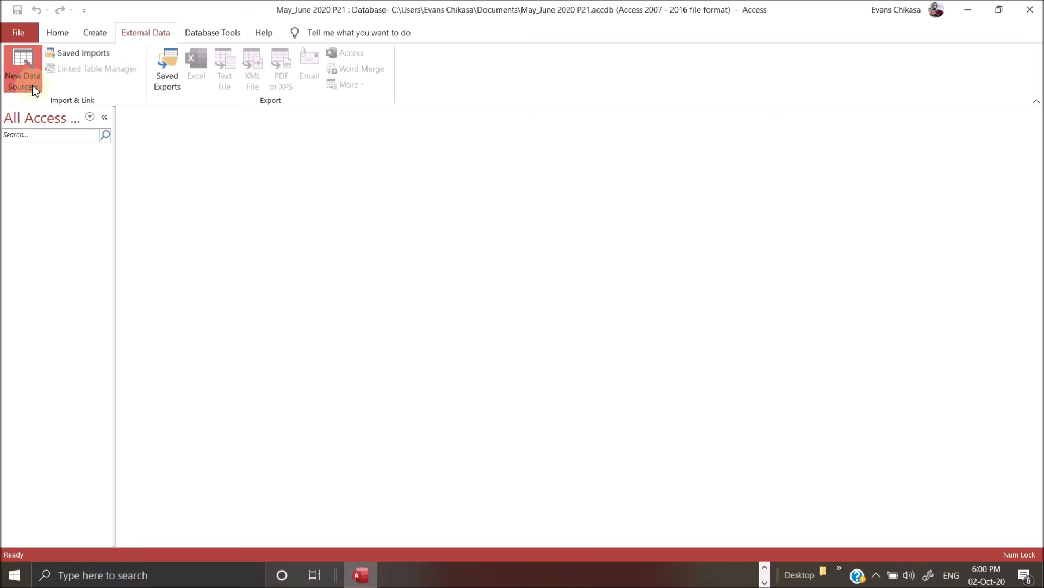
mouse_move(54, 112)
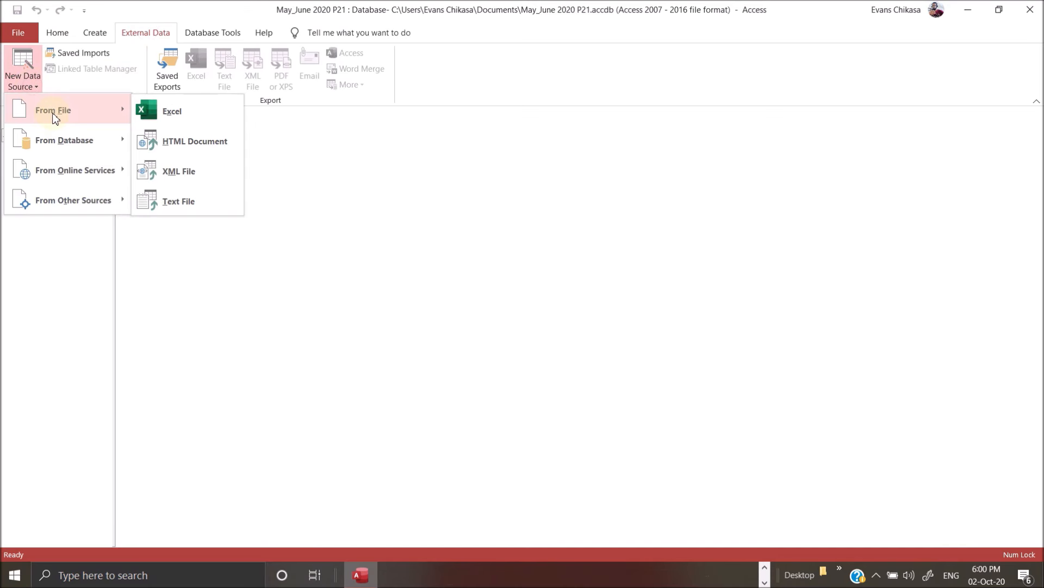
click(176, 200)
click(723, 193)
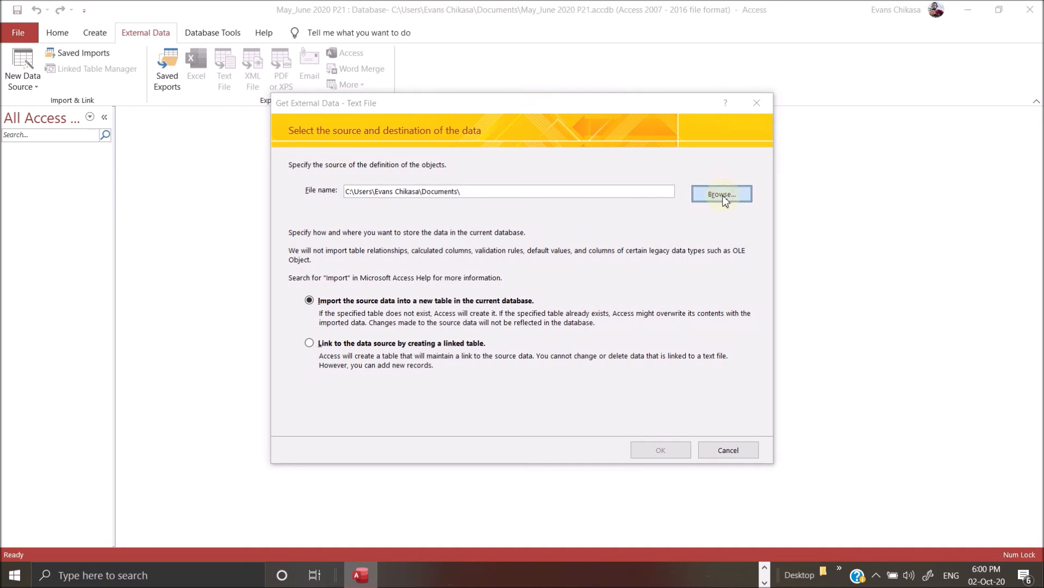
click(324, 273)
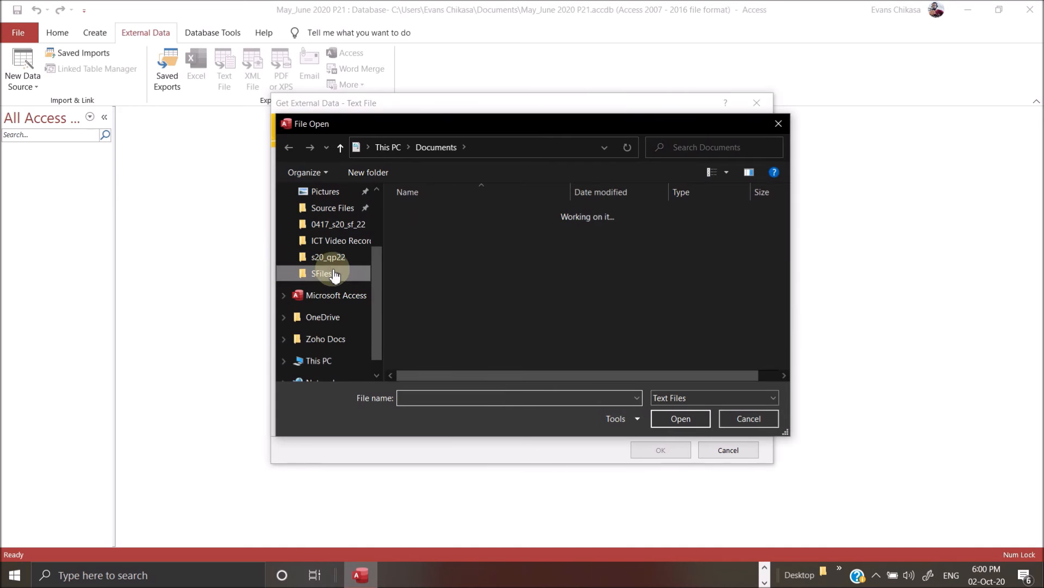
click(448, 259)
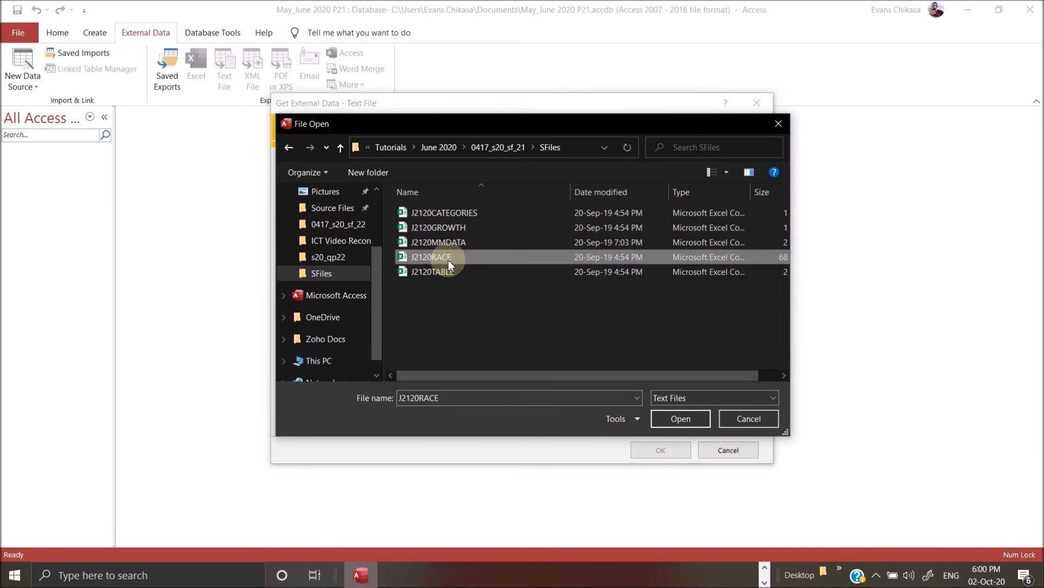
click(680, 420)
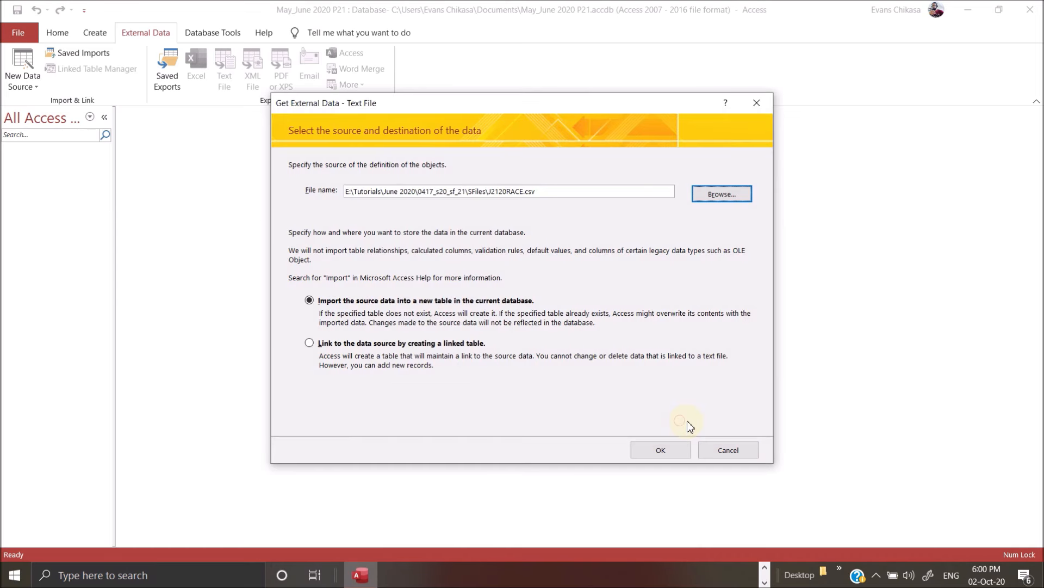
click(660, 451)
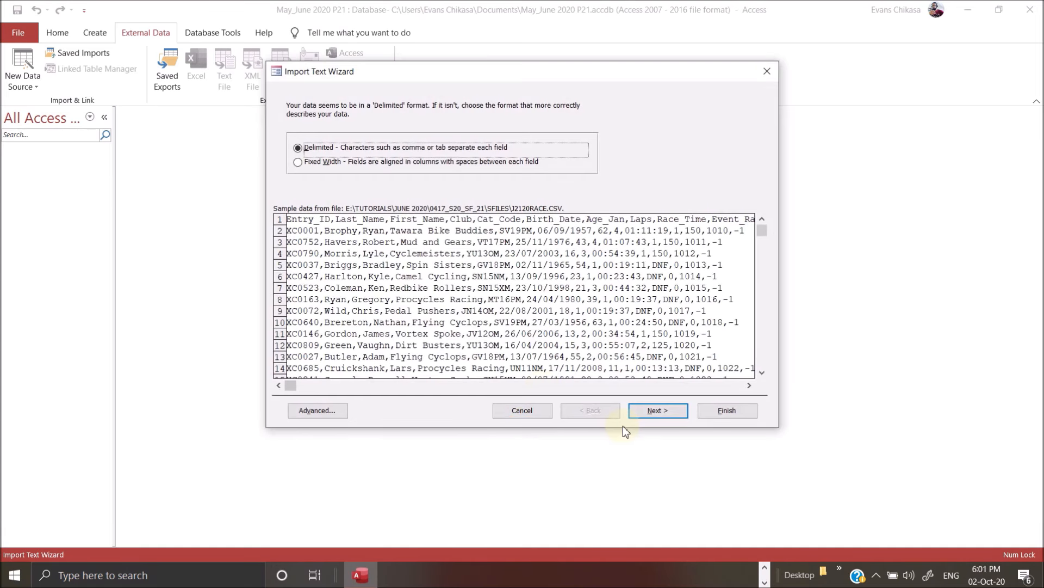
Step: Mark the first row as containing field names in the comma-delimited import and open the advanced import specification
click(647, 410)
click(331, 173)
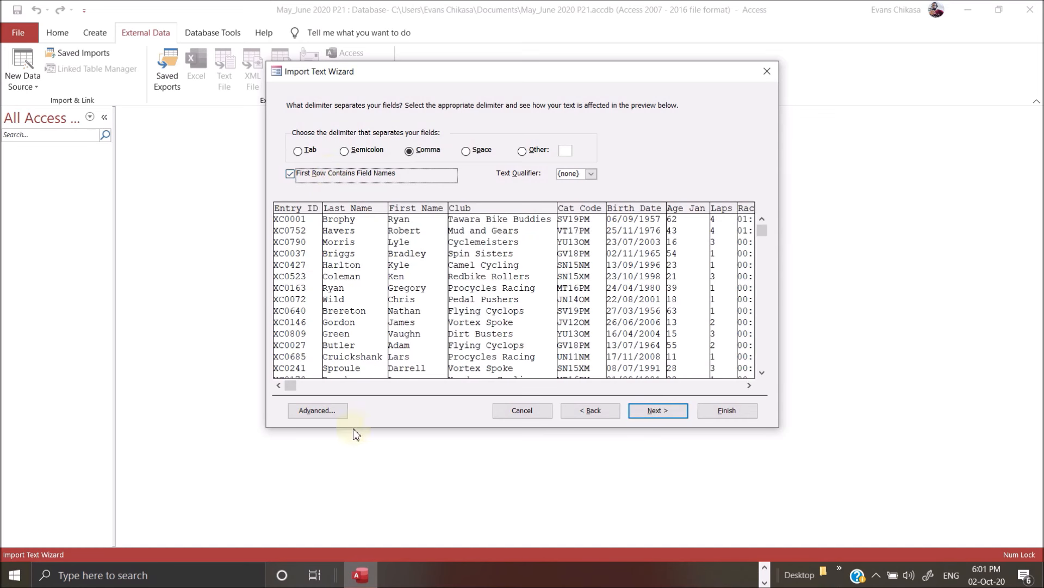
click(322, 410)
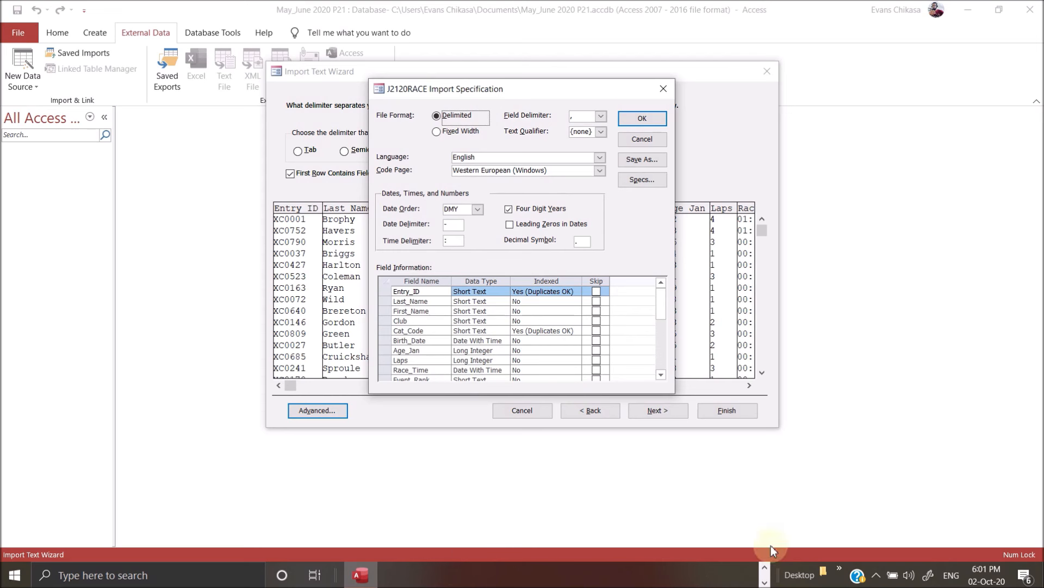
Step: Switch to the question paper PDF in Edge and highlight Birth_Date with its Date/Time data type
click(764, 567)
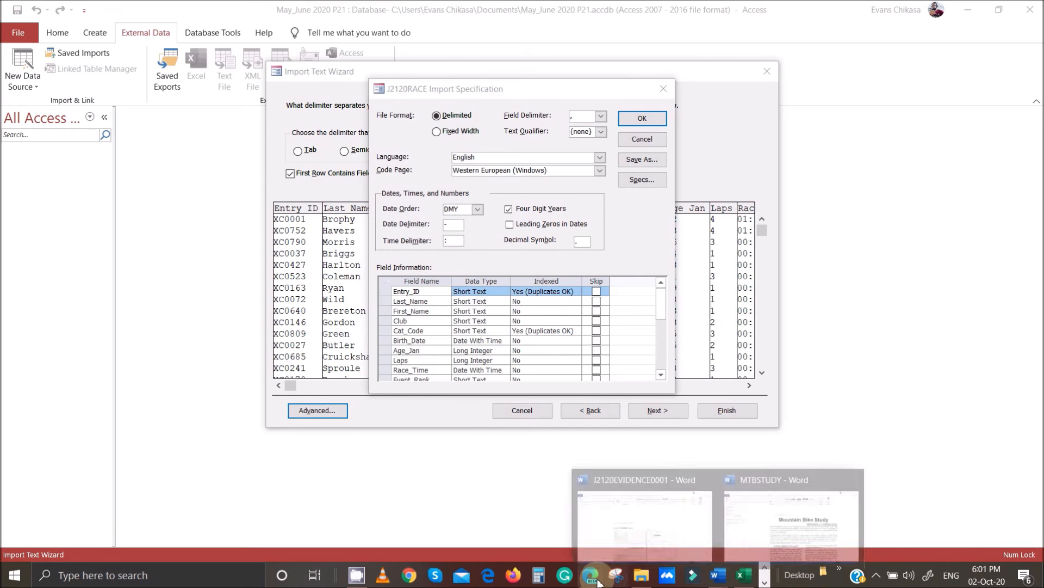
click(620, 489)
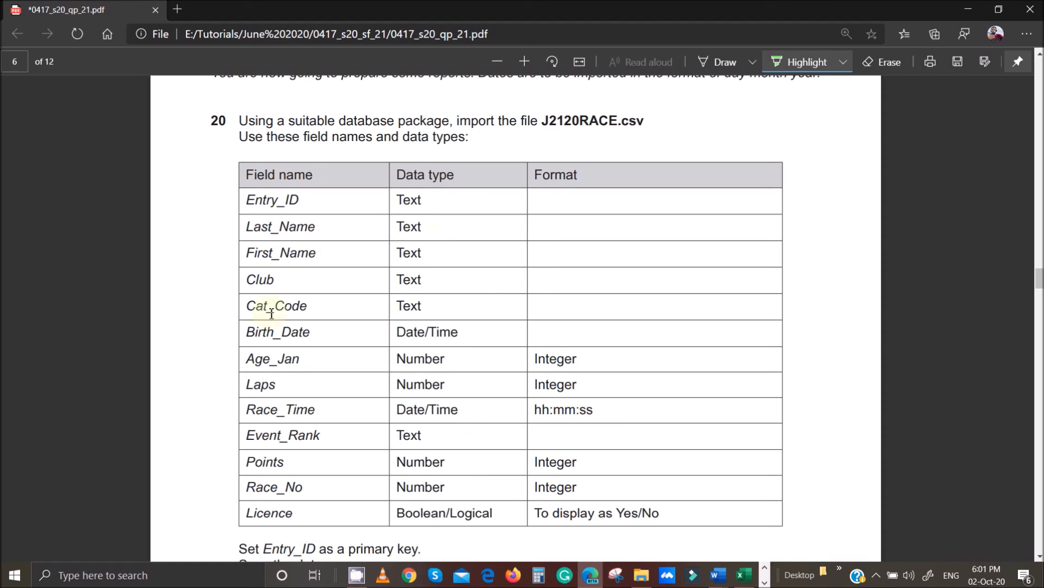
drag(244, 332, 488, 334)
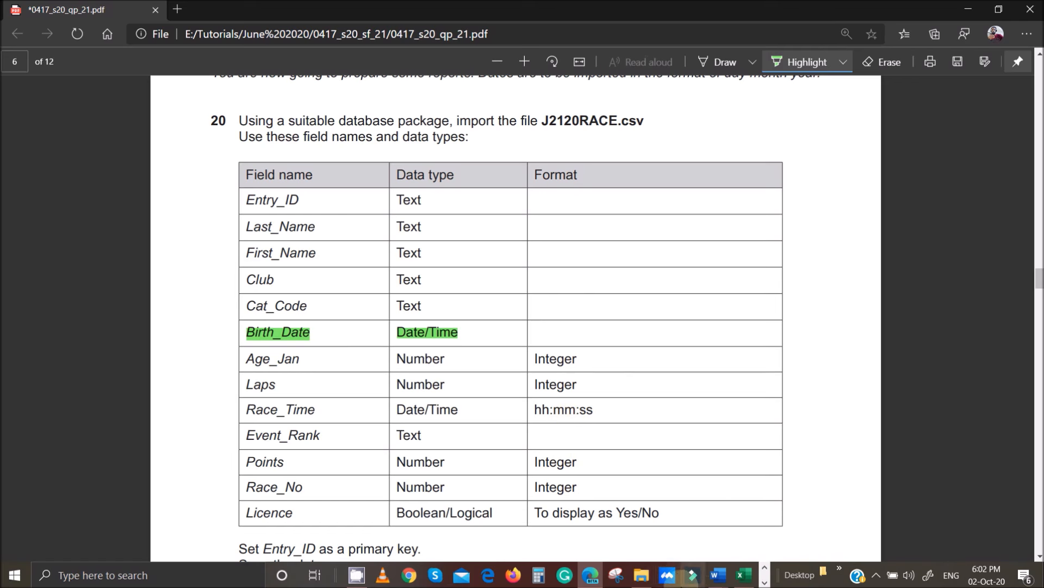
Step: Switch to the SFiles folder in File Explorer, open J2120GROWTH in Excel and close it without saving
click(648, 577)
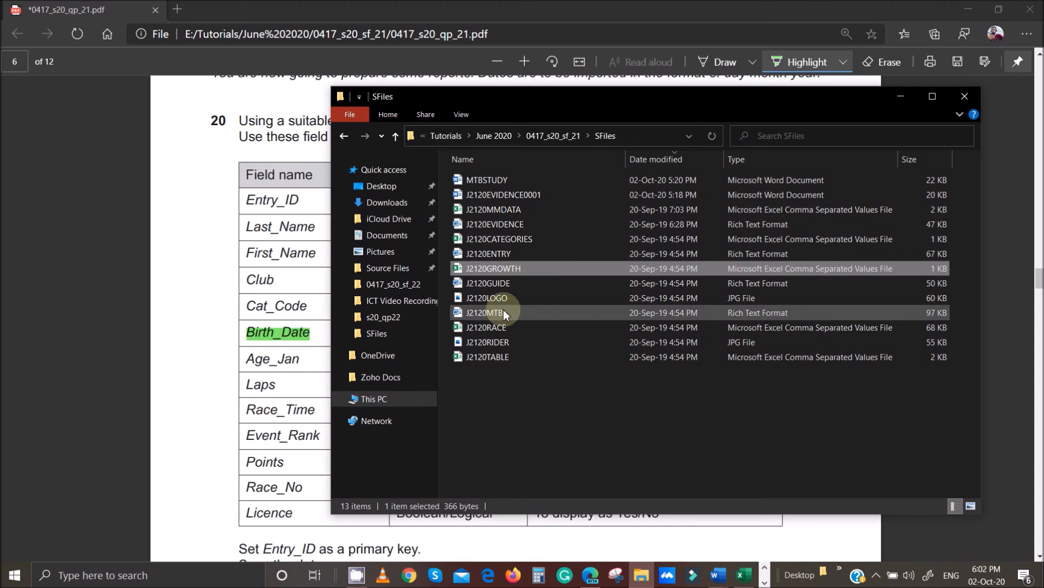
double_click(518, 273)
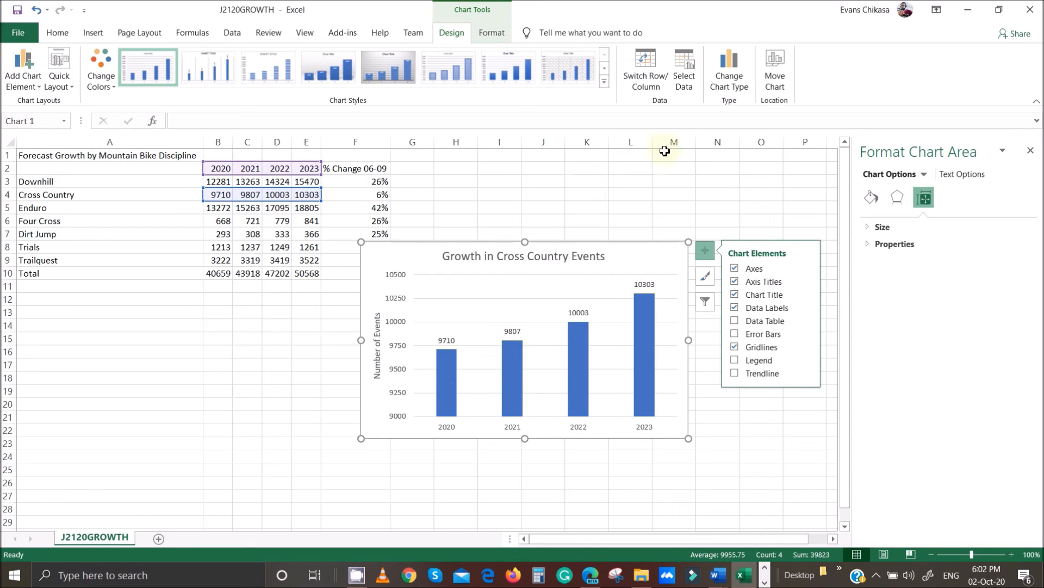
click(1030, 9)
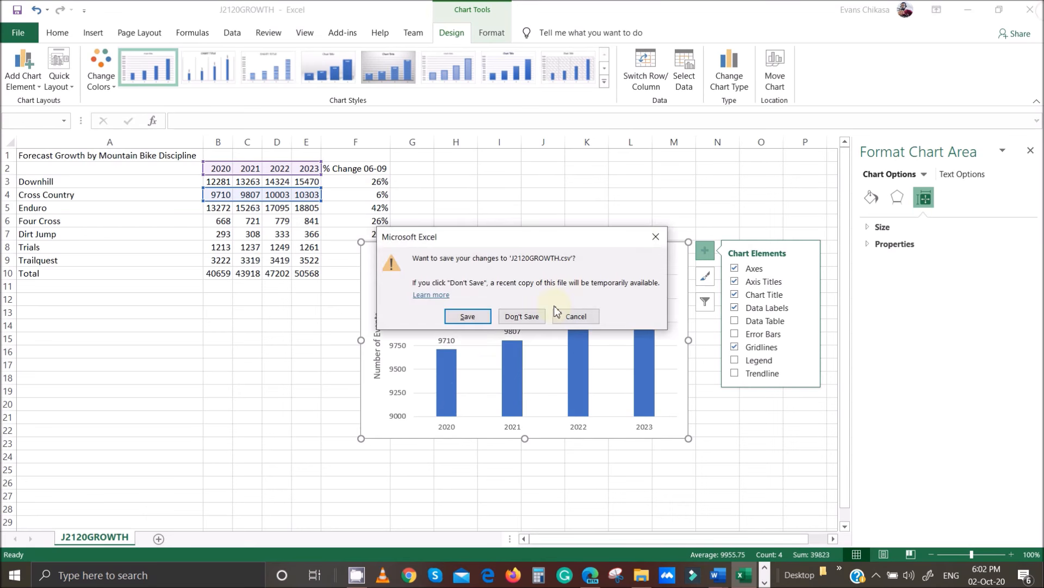
click(527, 316)
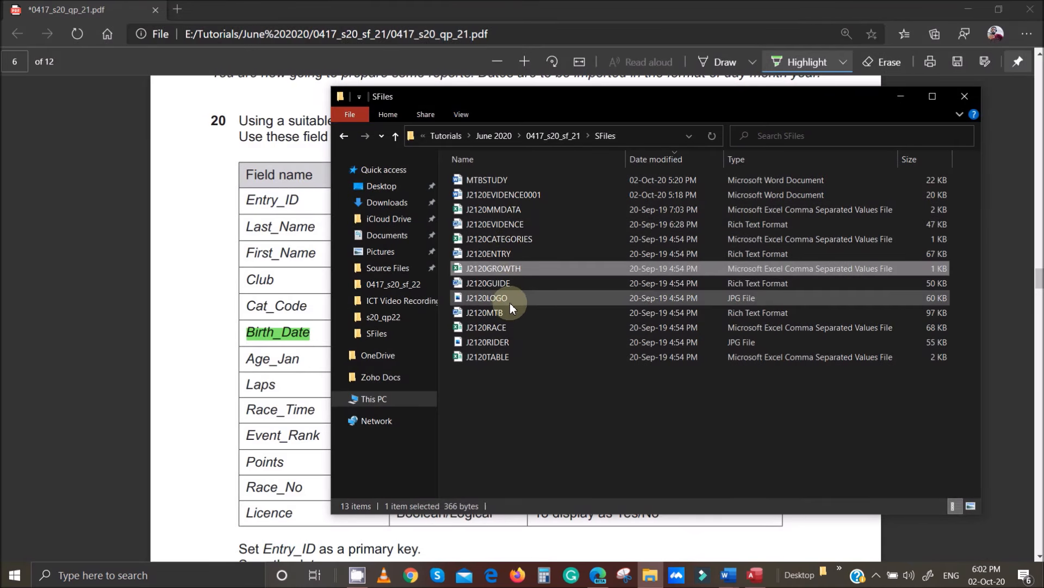
Step: Open J2120RACE in Excel and select the Birth_Date column to examine its date format
click(516, 331)
double_click(515, 331)
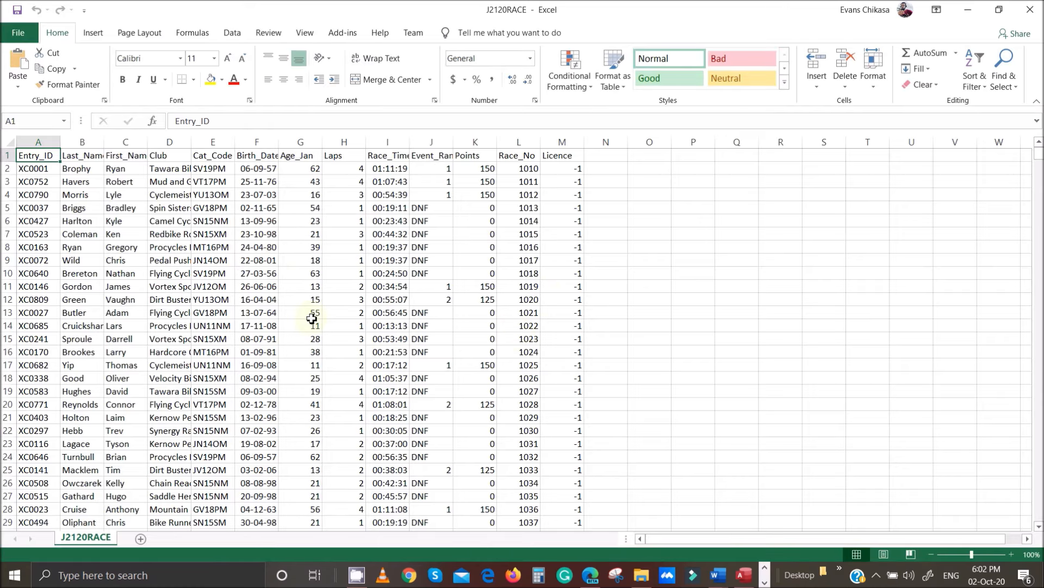
click(254, 150)
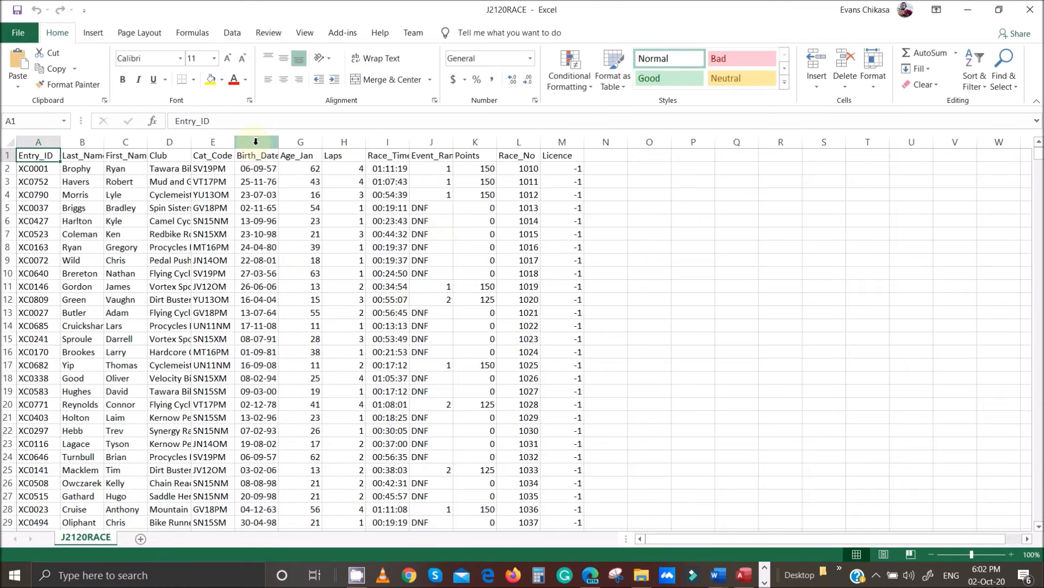
key(ctrl+shift+Down)
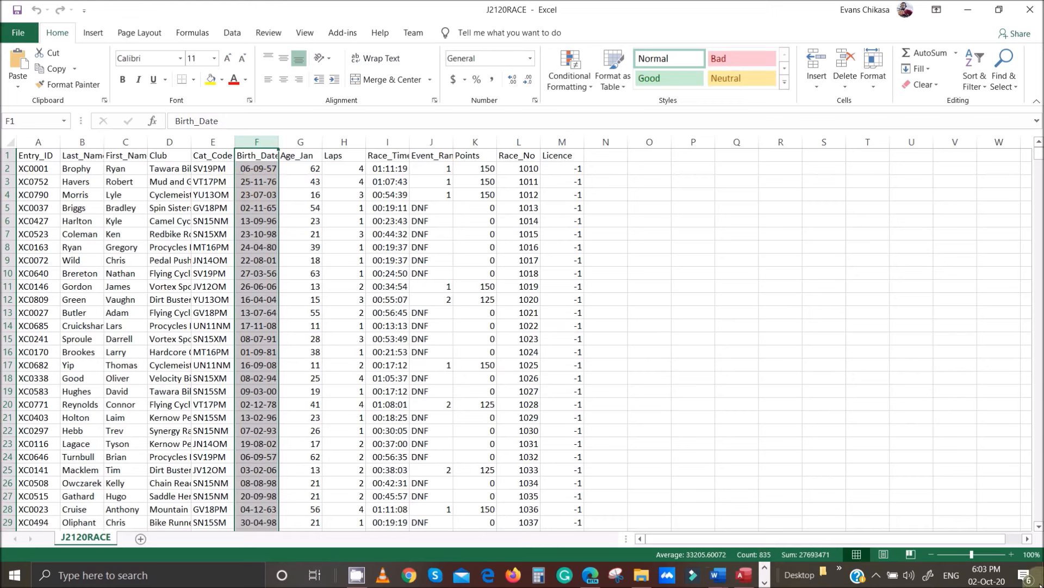
Step: Return to the J2120RACE import specification in Access and select the Date Order value to check it
mouse_move(975, 586)
mouse_move(744, 575)
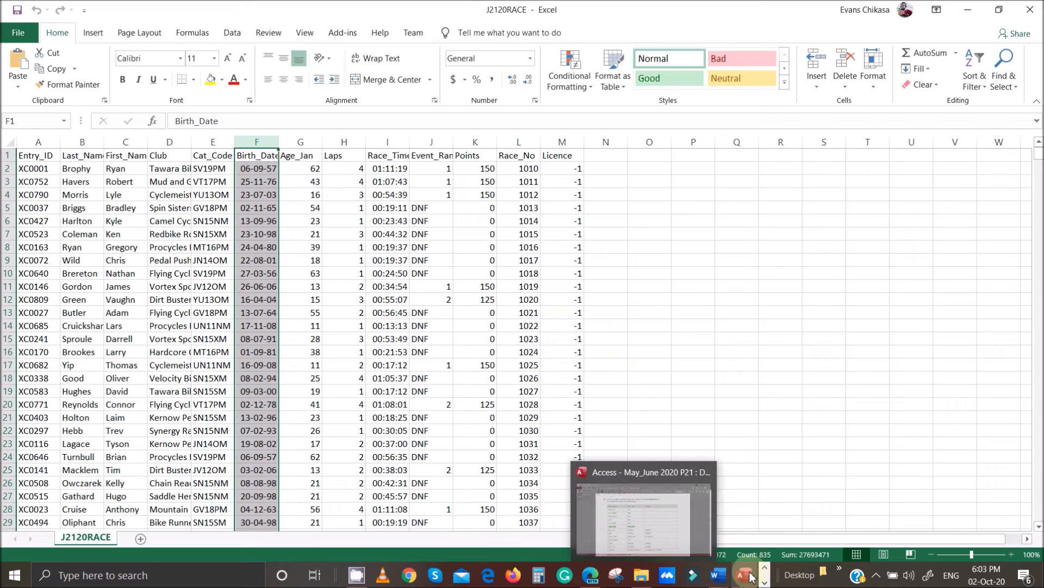
click(745, 548)
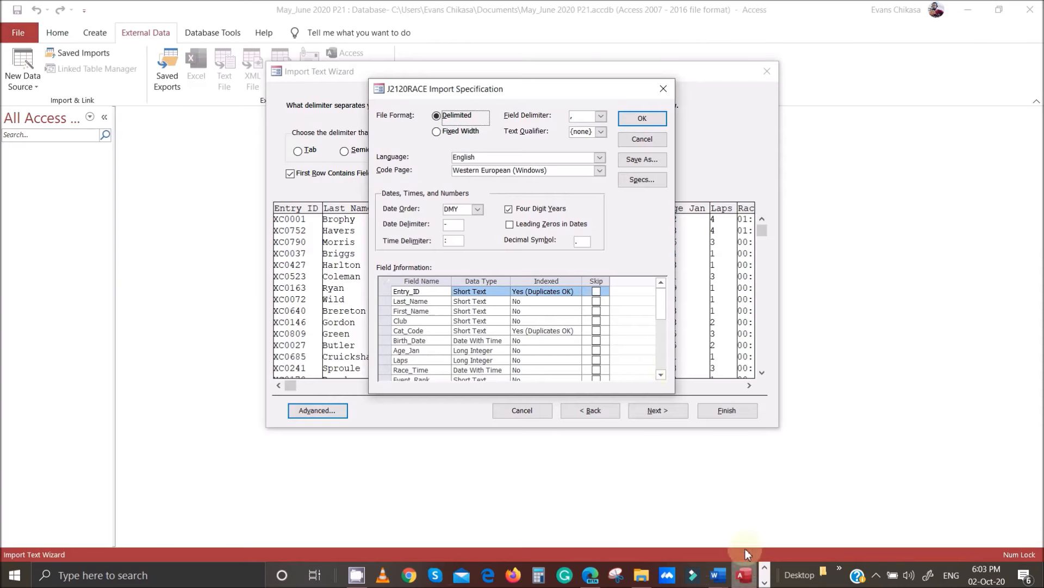
click(448, 215)
drag(460, 208, 430, 208)
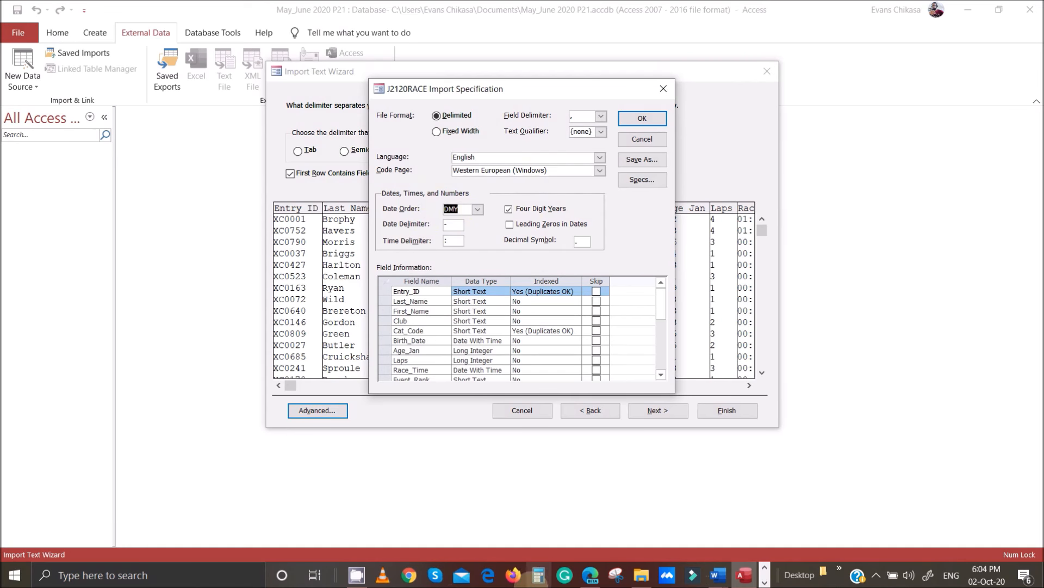
Step: Shrink the question paper PDF window and move the J2120RACE import specification beside it so task 20's table and the specification show together
click(588, 577)
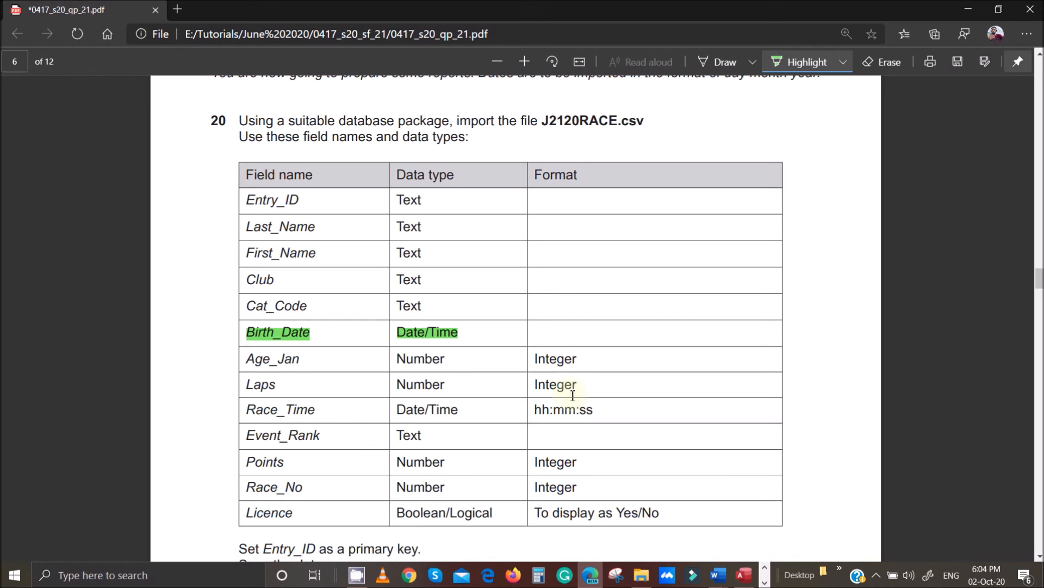
click(591, 576)
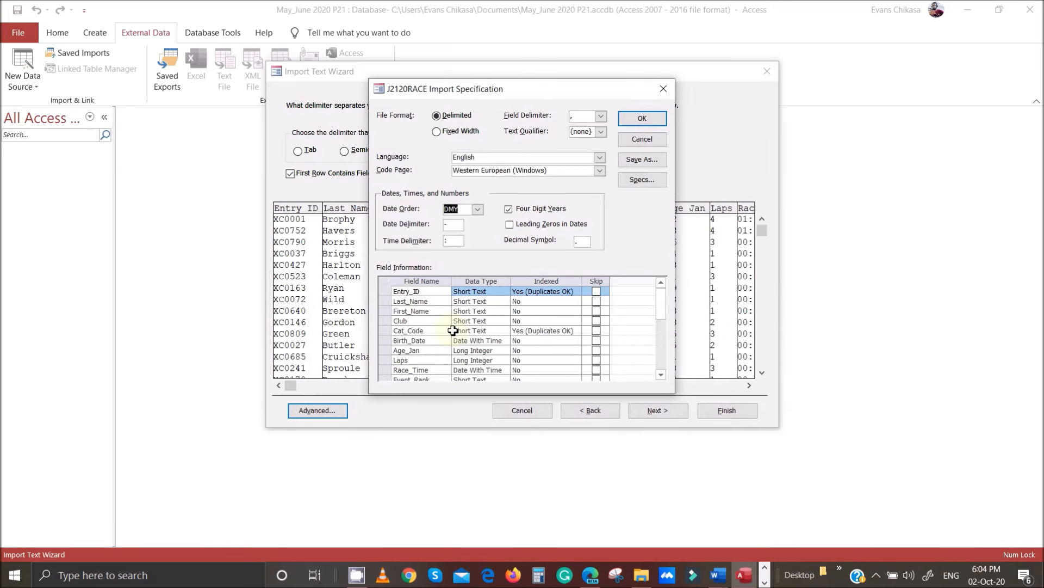
click(590, 576)
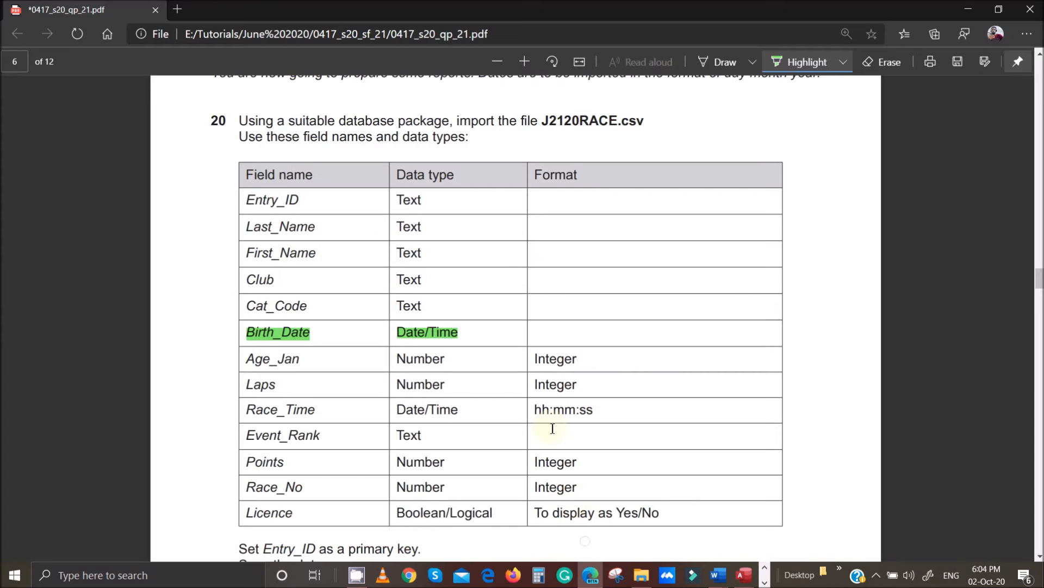
click(998, 9)
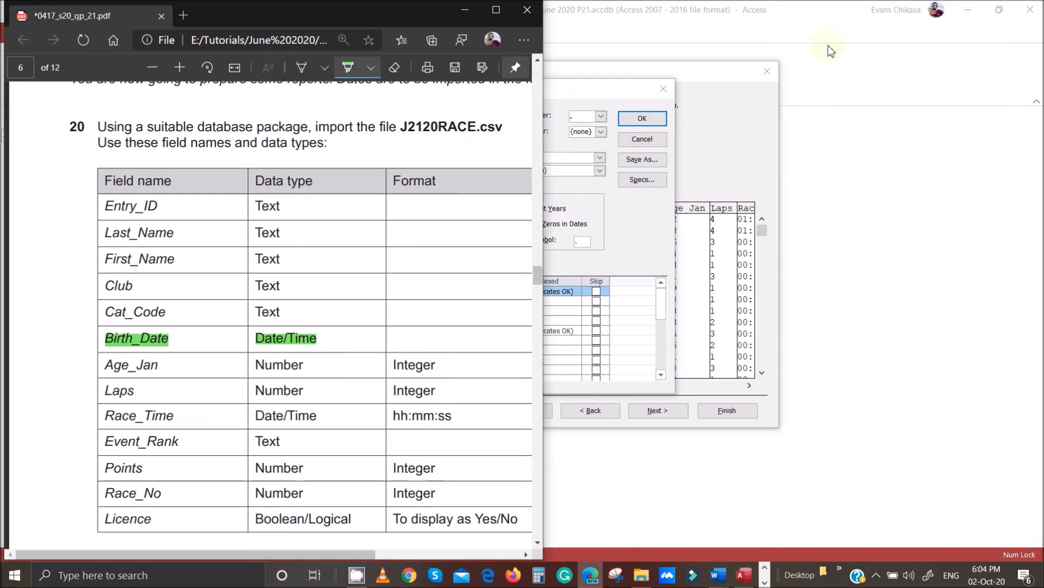
click(582, 96)
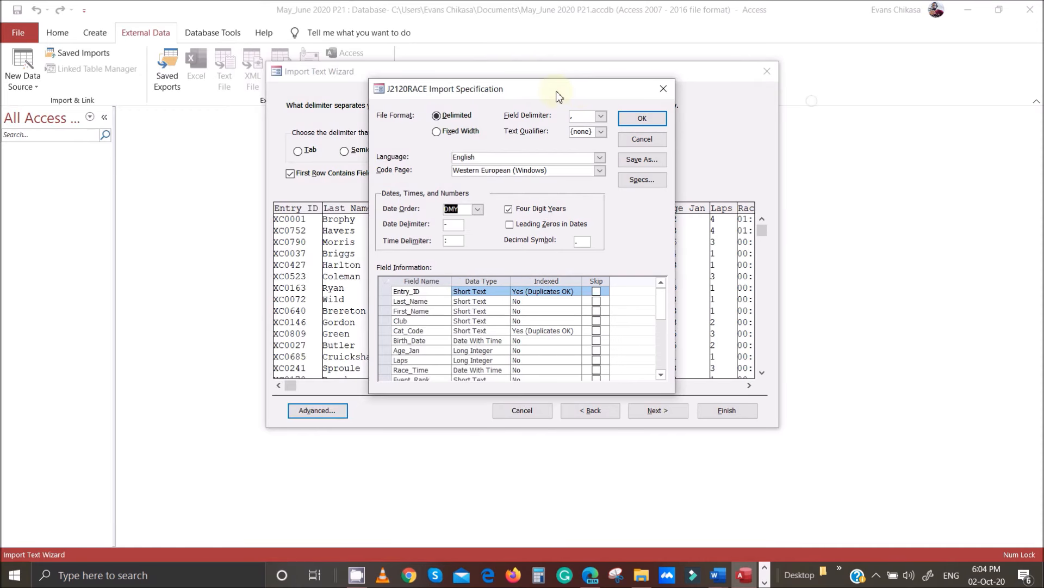
drag(547, 94, 861, 102)
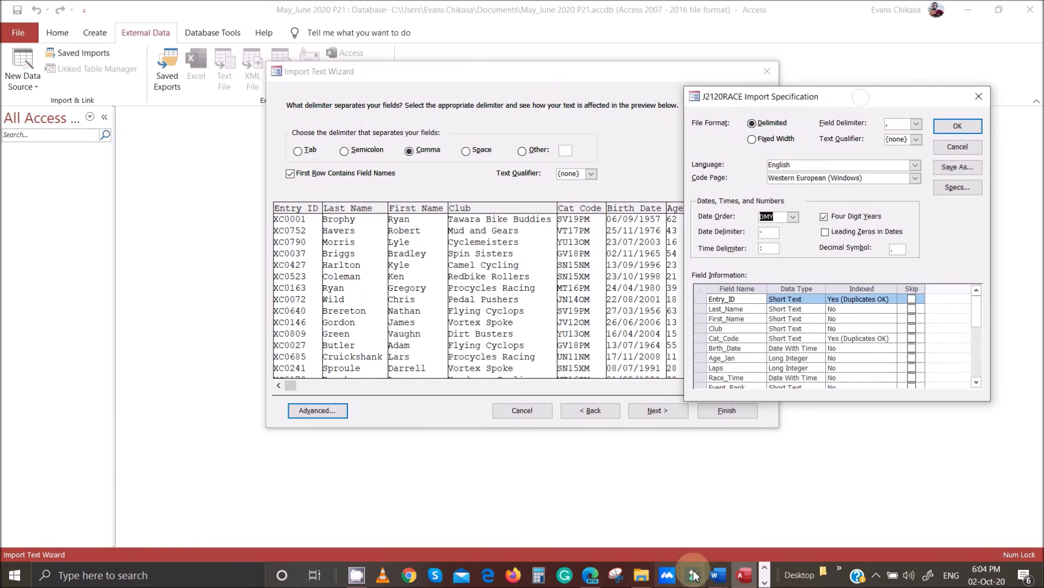
mouse_move(590, 575)
click(589, 536)
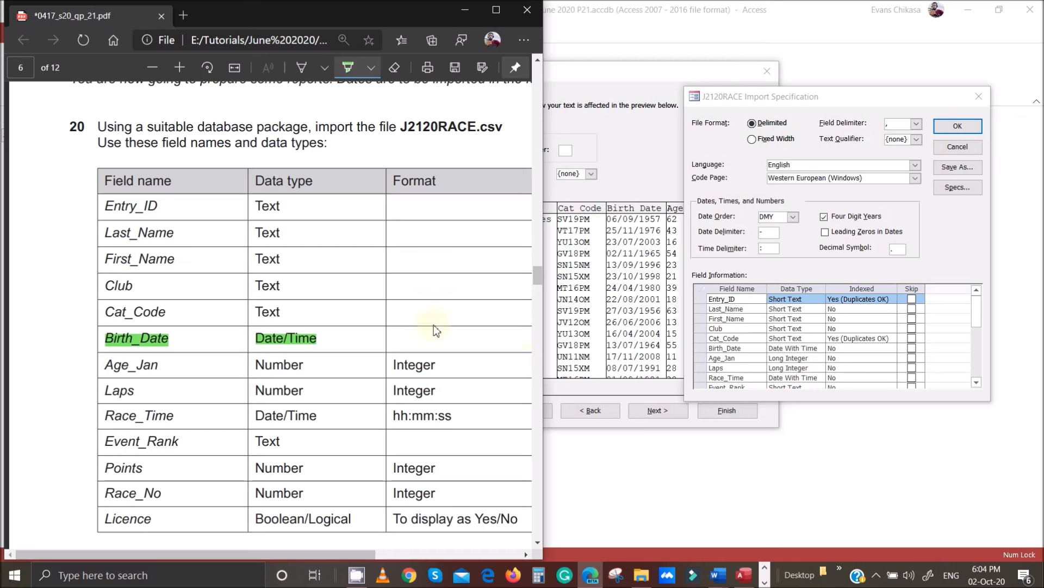
Step: Highlight Age_Jan's Integer format in the question paper and set Age_Jan's data type to Integer in the Access import specification
drag(394, 365, 435, 365)
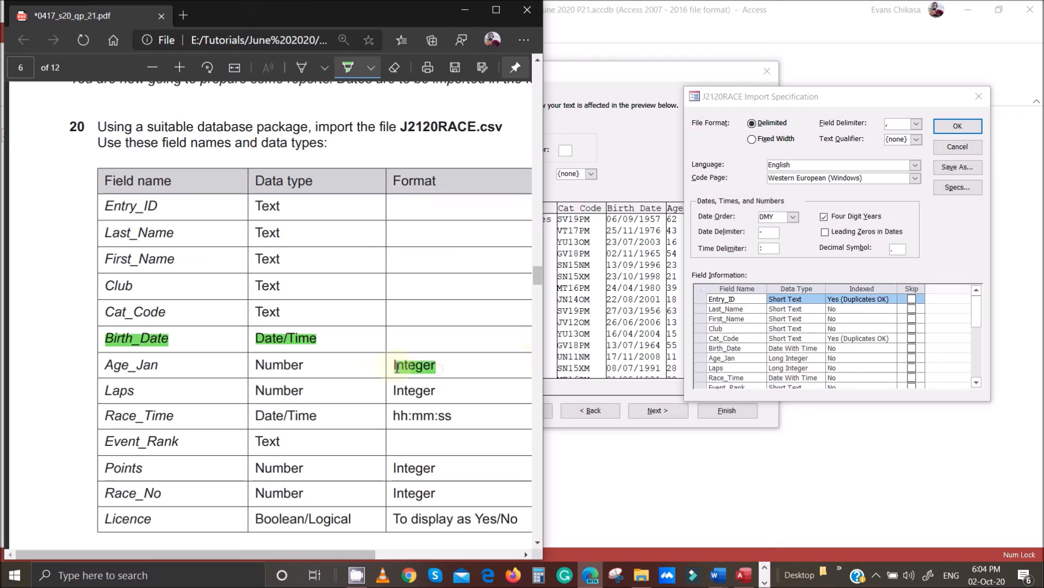
click(809, 358)
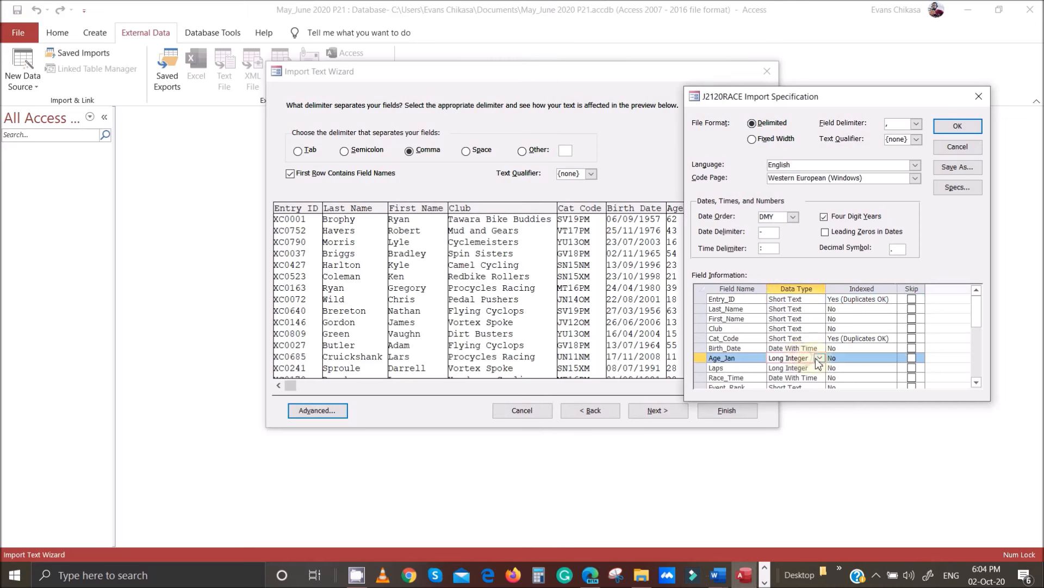
click(819, 359)
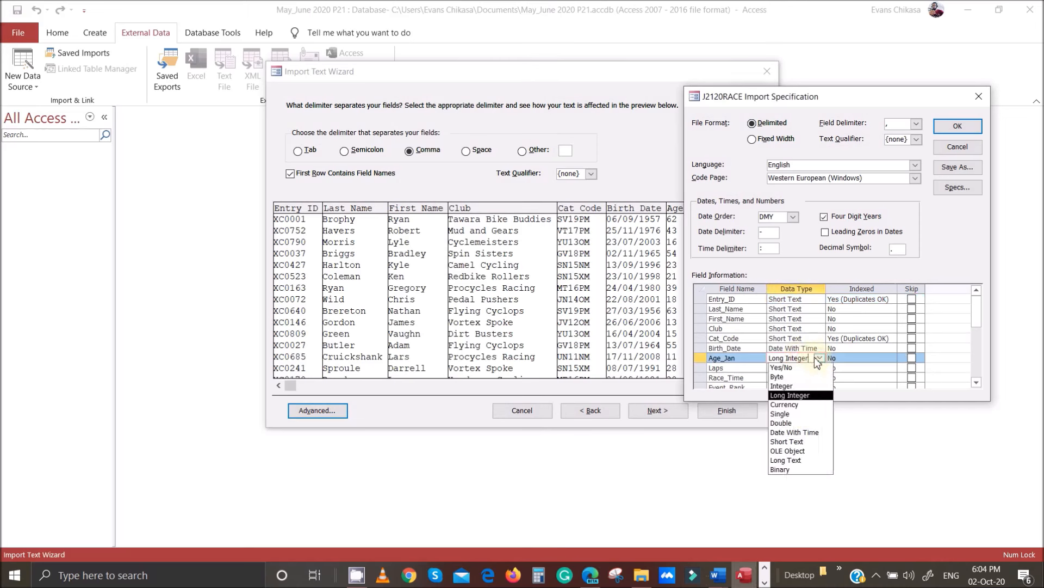
click(791, 386)
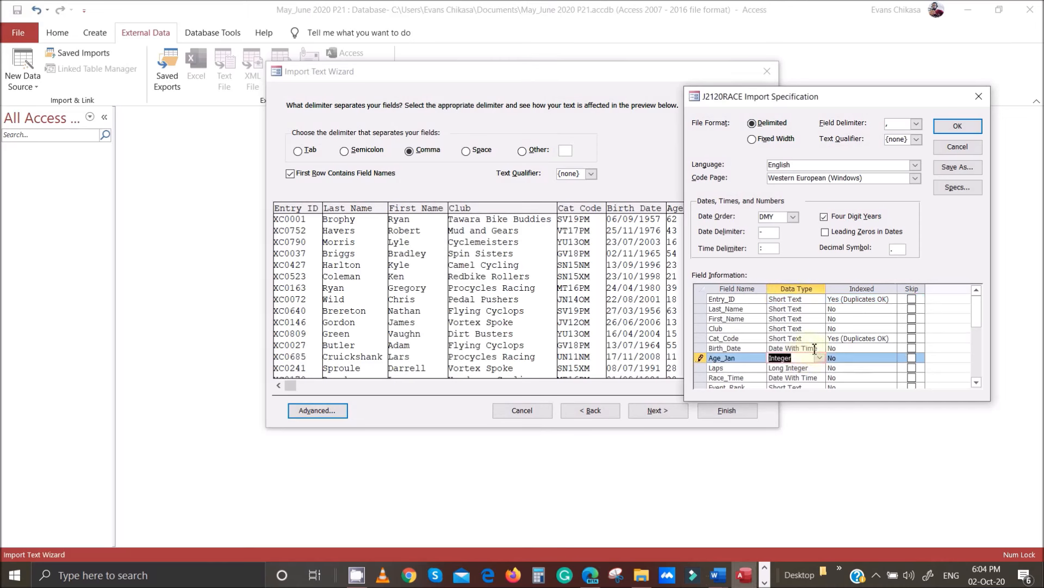
Step: Check the question paper in Edge again and set the Laps field's data type to Integer in the Access import specification
click(765, 582)
mouse_move(361, 573)
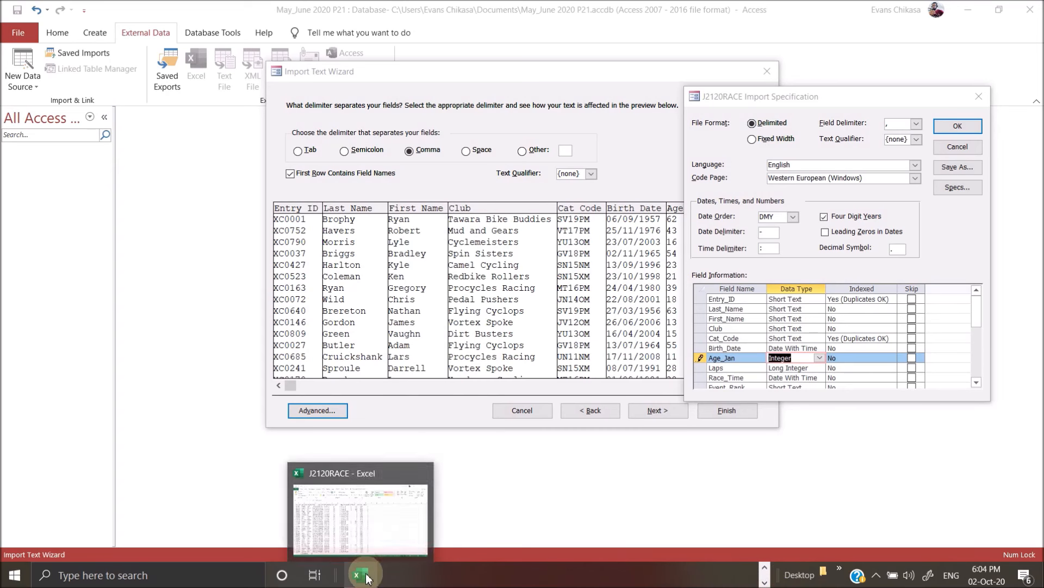
click(765, 568)
click(625, 501)
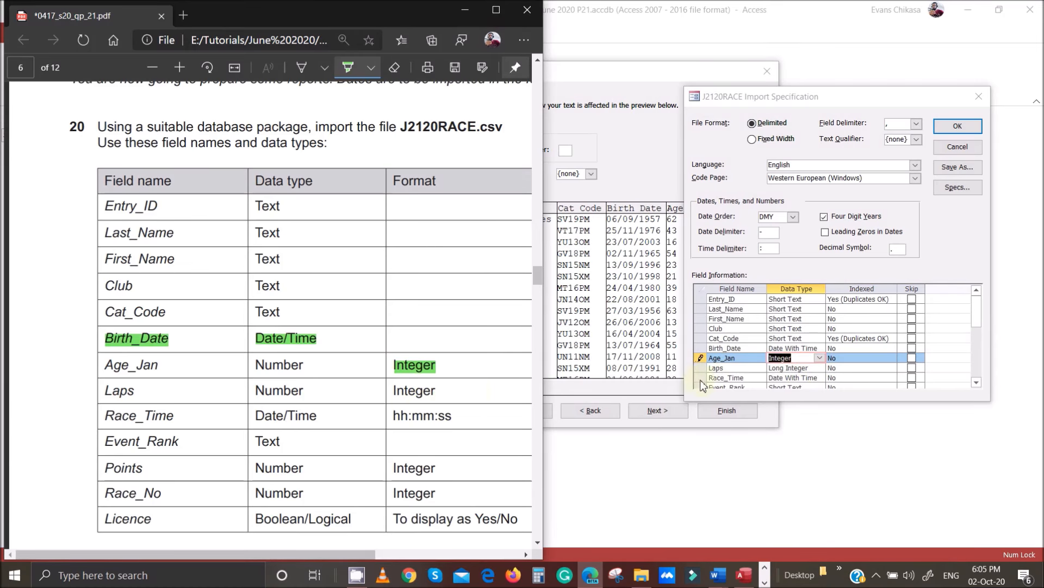
click(789, 368)
click(820, 368)
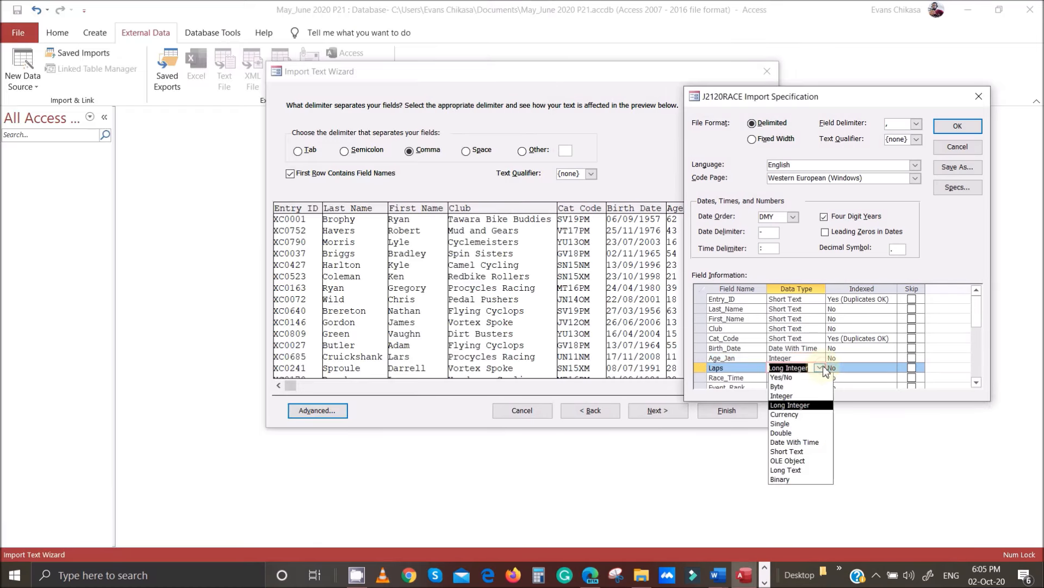
click(783, 396)
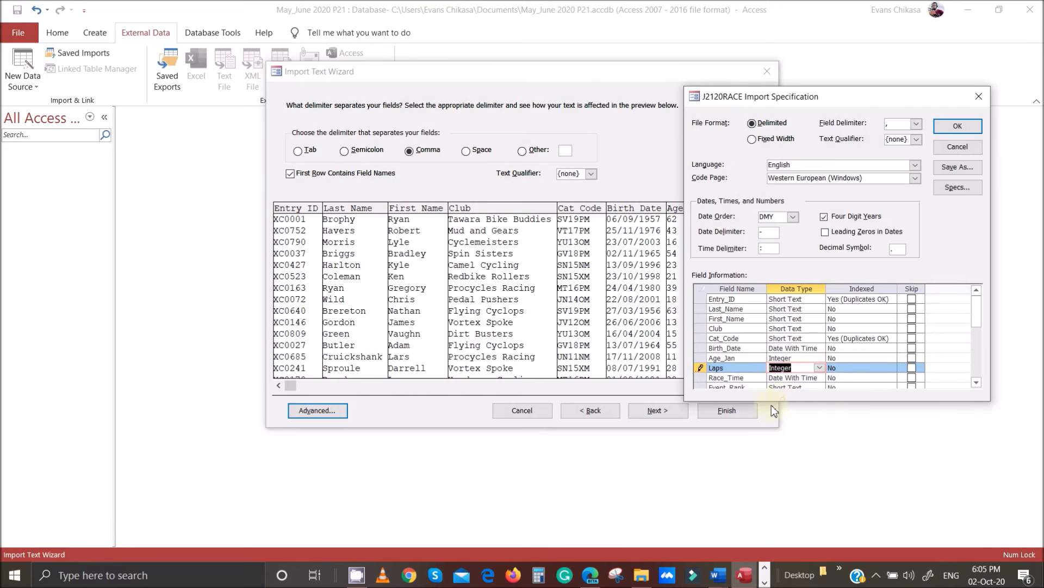
Step: Consult the question paper in Edge and set the Points and Race_No data types to Integer in the Access import specification
click(590, 575)
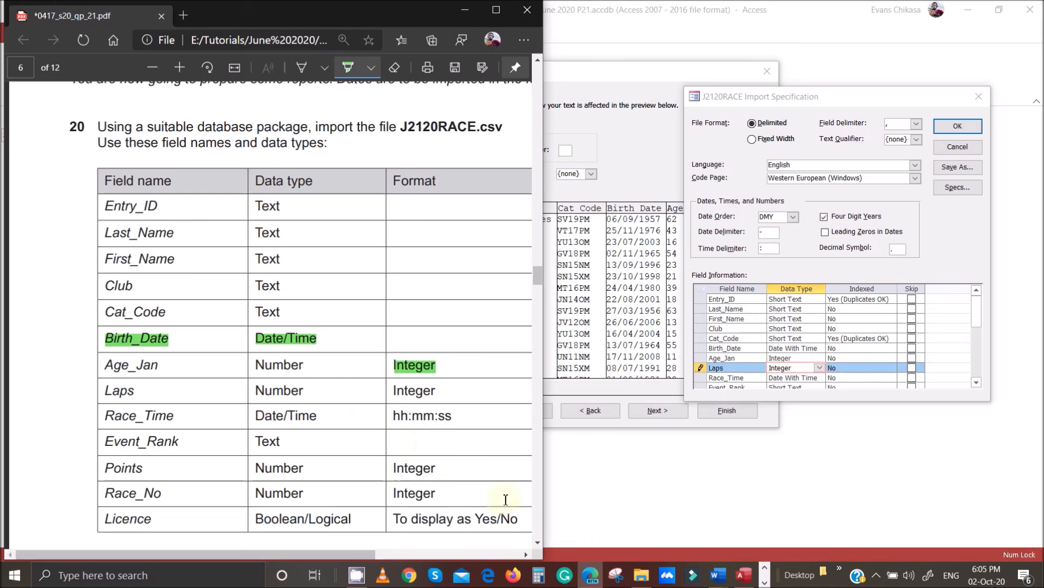
scroll(798, 334, down, 2)
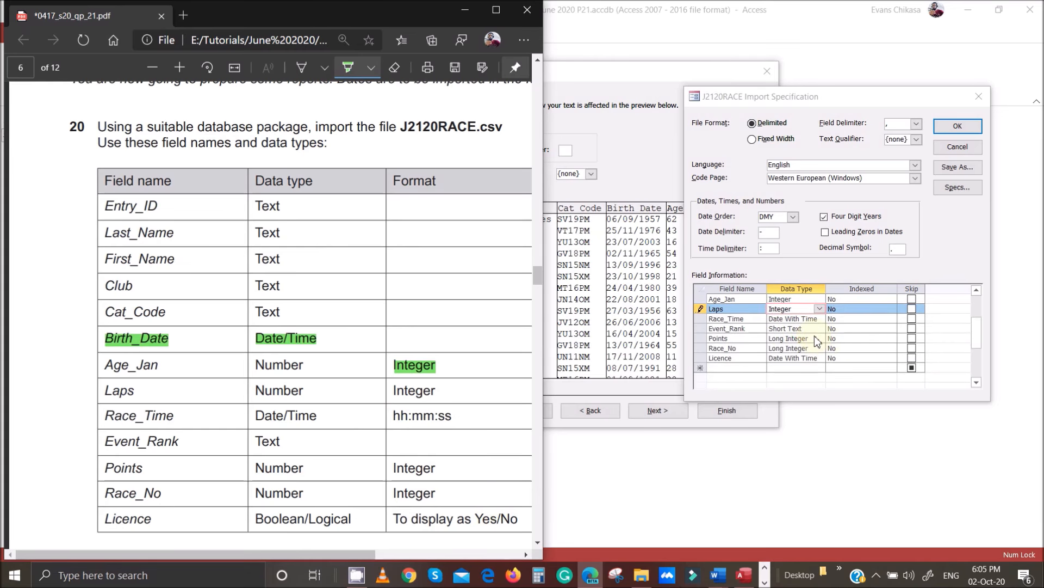
click(819, 340)
click(820, 339)
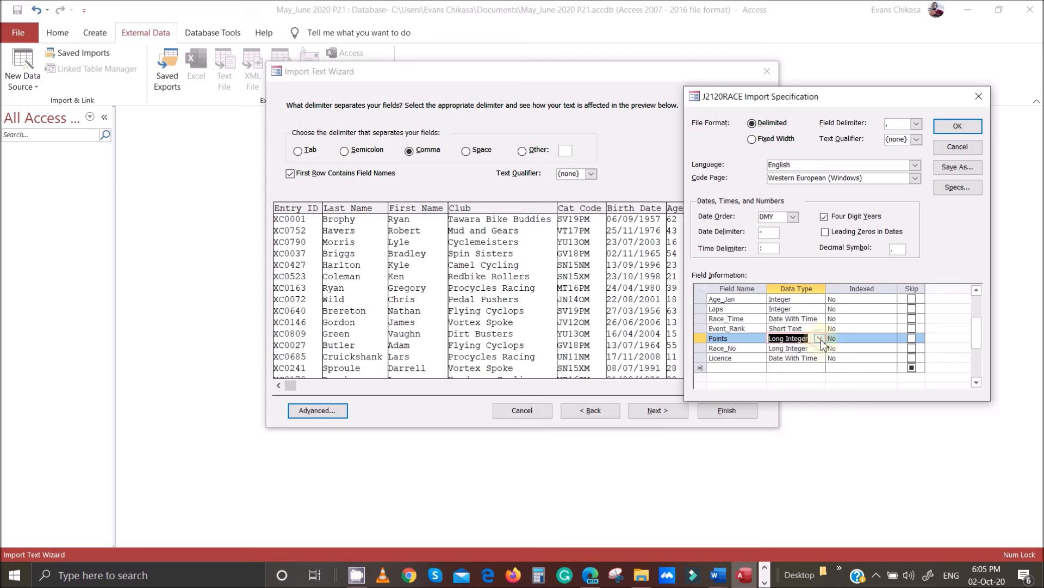
click(815, 339)
click(820, 340)
click(785, 368)
click(811, 351)
click(819, 348)
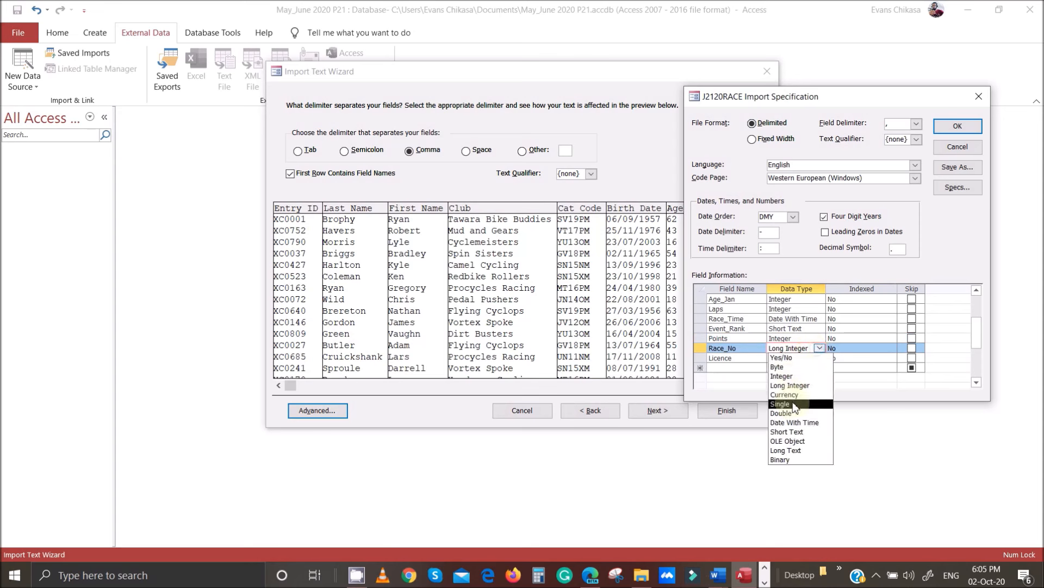
click(785, 377)
Step: Set the Licence field's data type to Yes/No and accept the import specification
click(808, 359)
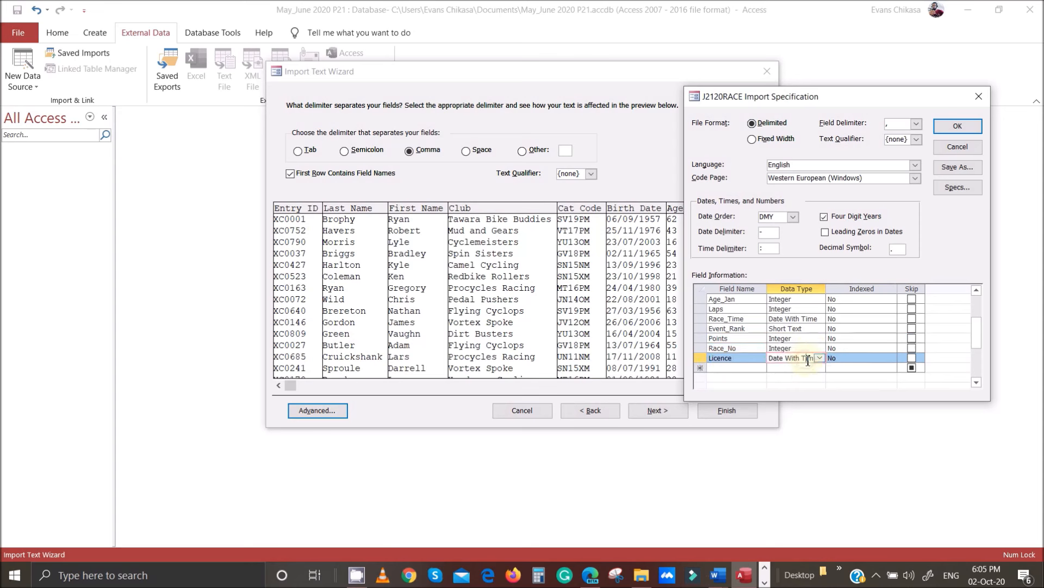
click(820, 358)
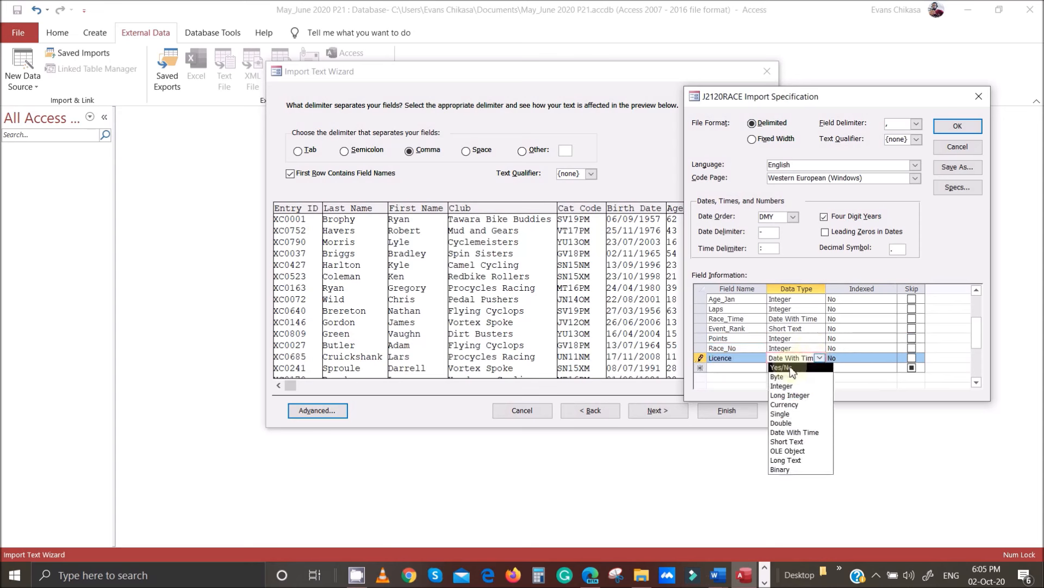
click(790, 368)
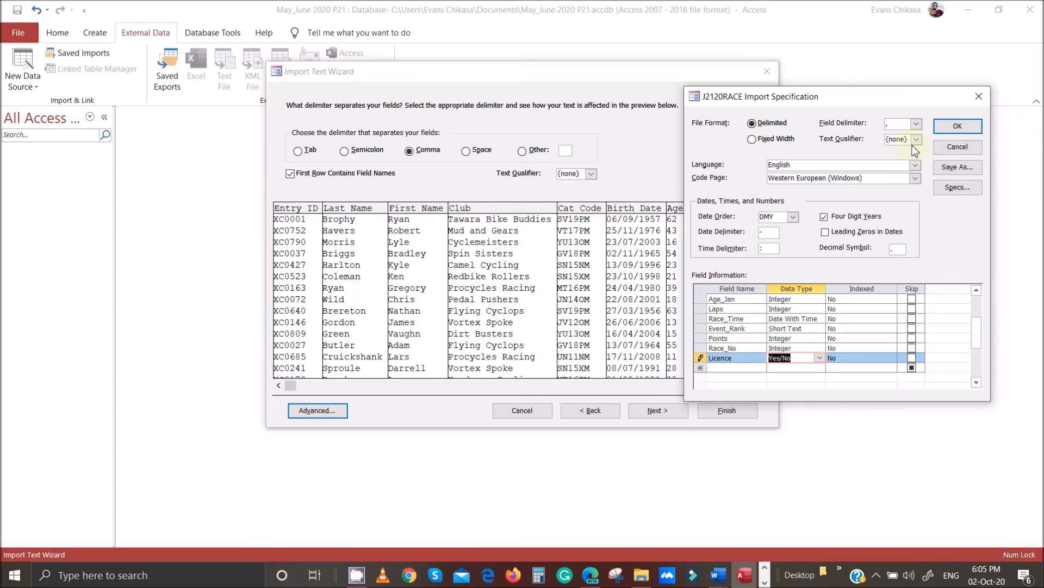
click(957, 126)
Step: Return to the Import Text Wizard in Access and advance past the field options to the primary key choice
key(alt+Tab)
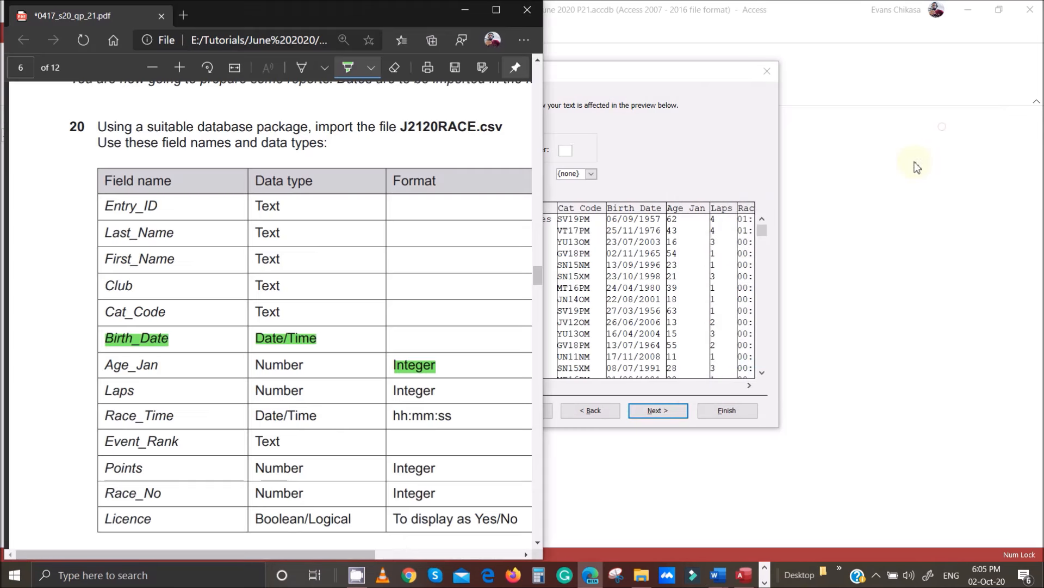
click(681, 165)
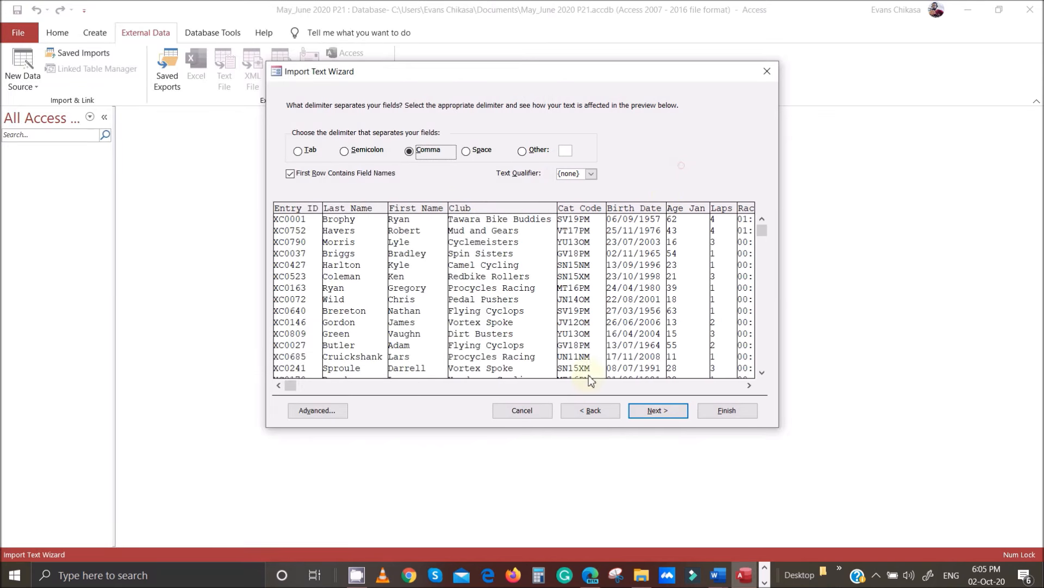
click(673, 409)
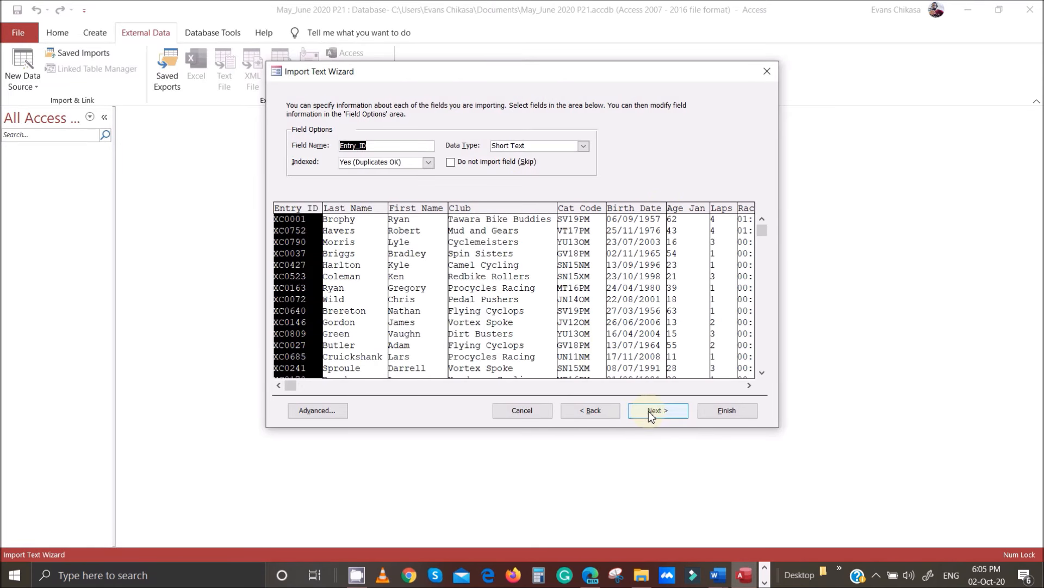
click(648, 410)
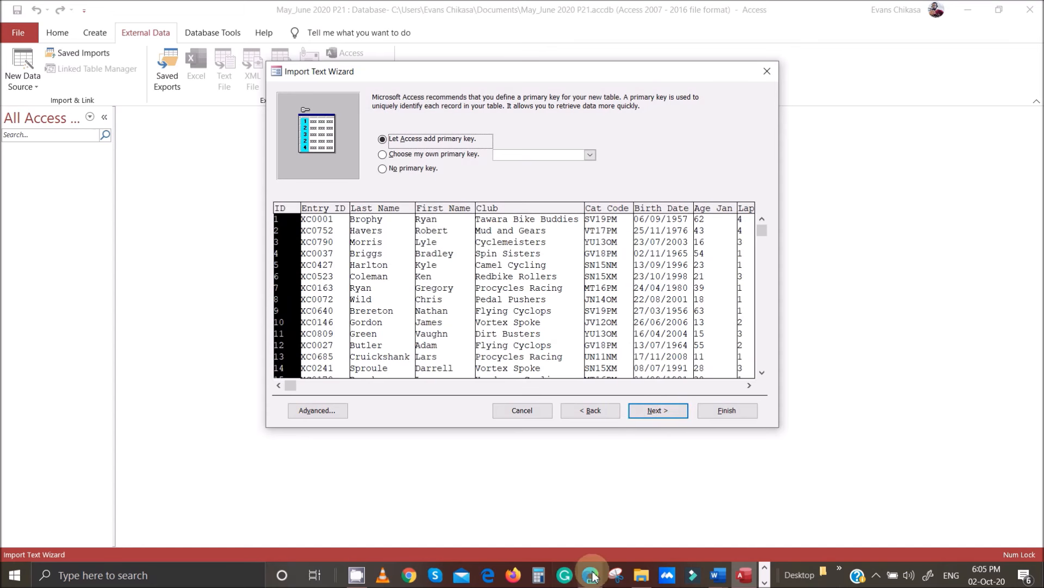
Step: Switch to the question paper in Edge, maximize it and highlight the instruction "Set Entry_ID as a primary key."
click(592, 575)
scroll(291, 361, down, 6)
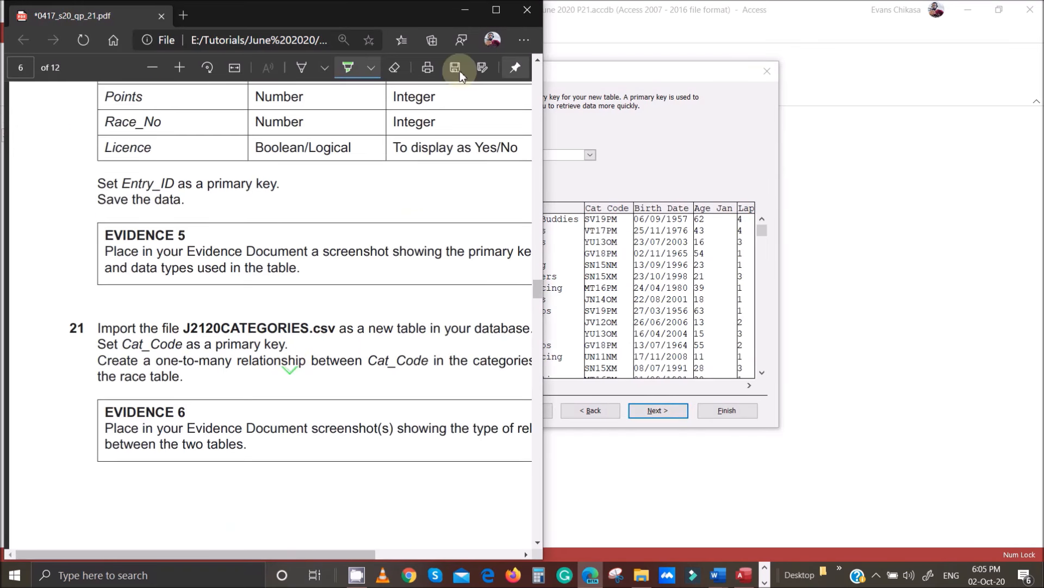
click(496, 10)
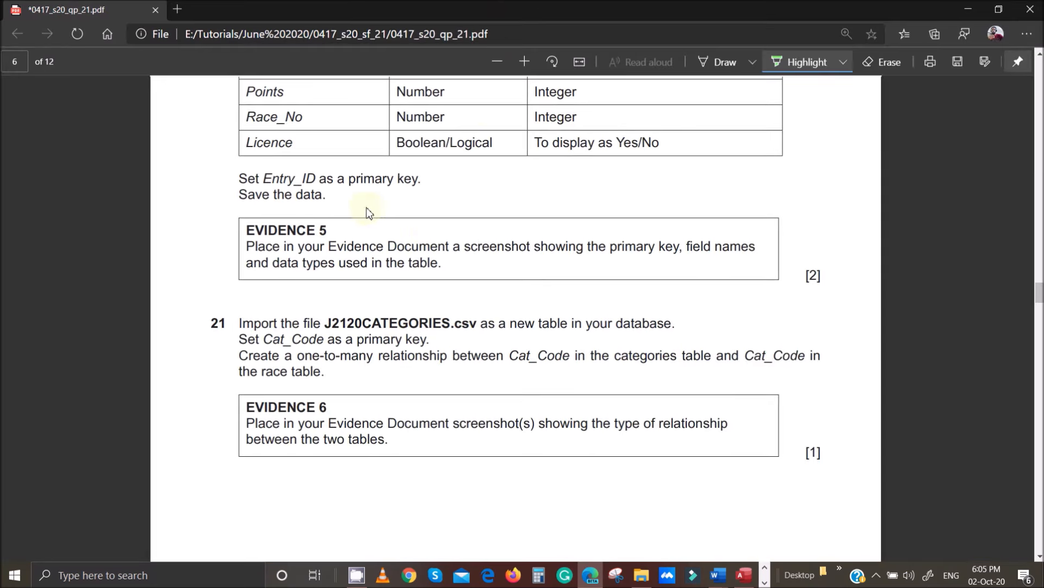
scroll(369, 212, up, 2)
drag(236, 263, 426, 257)
Step: Switch back to the Access import wizard and choose your own primary key, using Entry_ID
mouse_move(743, 580)
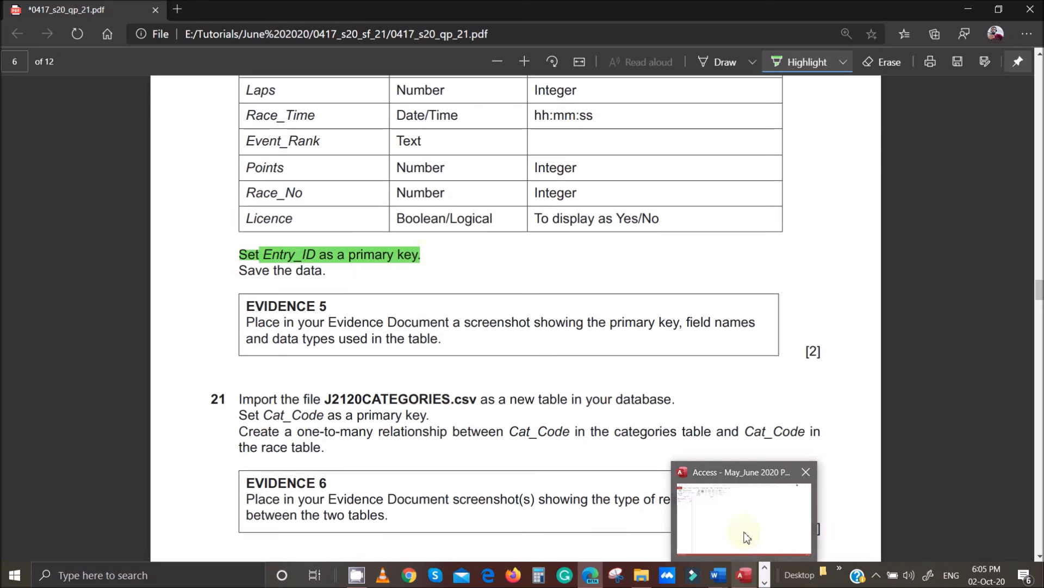
click(744, 530)
click(383, 154)
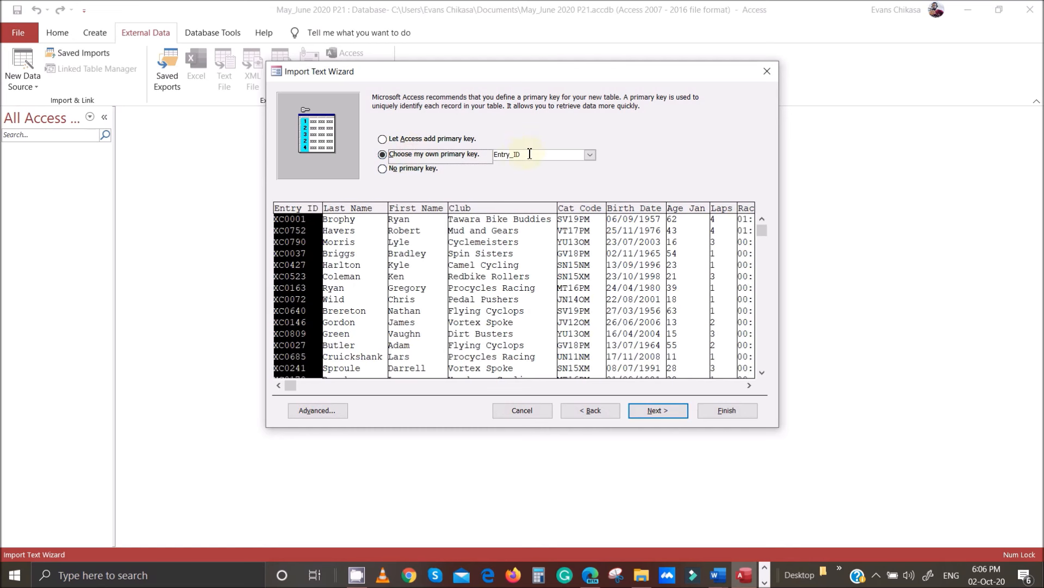
Step: Try an Access-added primary key, and try Last Name, First Name and Club as self-chosen keys
click(407, 140)
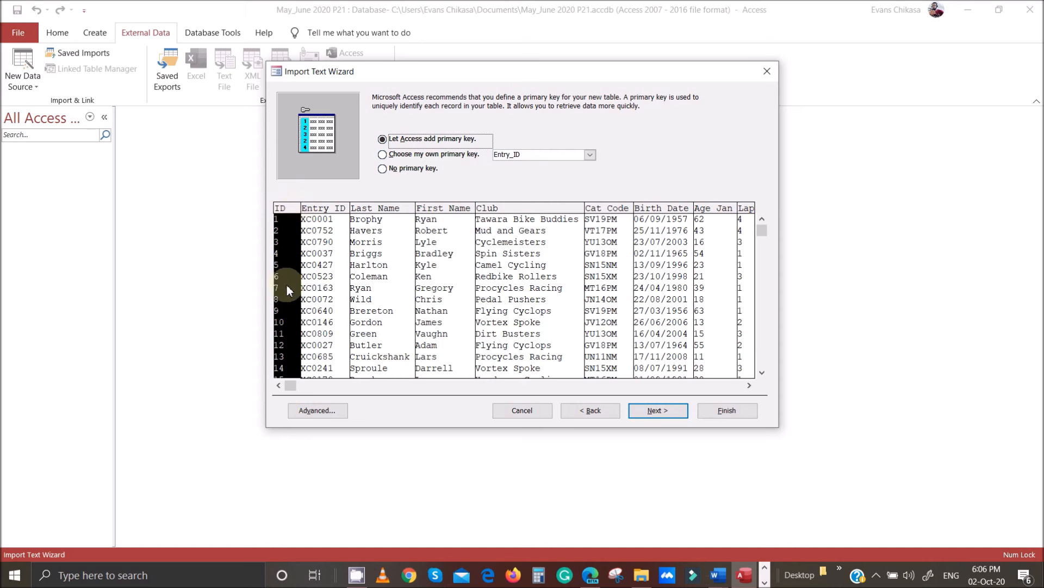
click(453, 154)
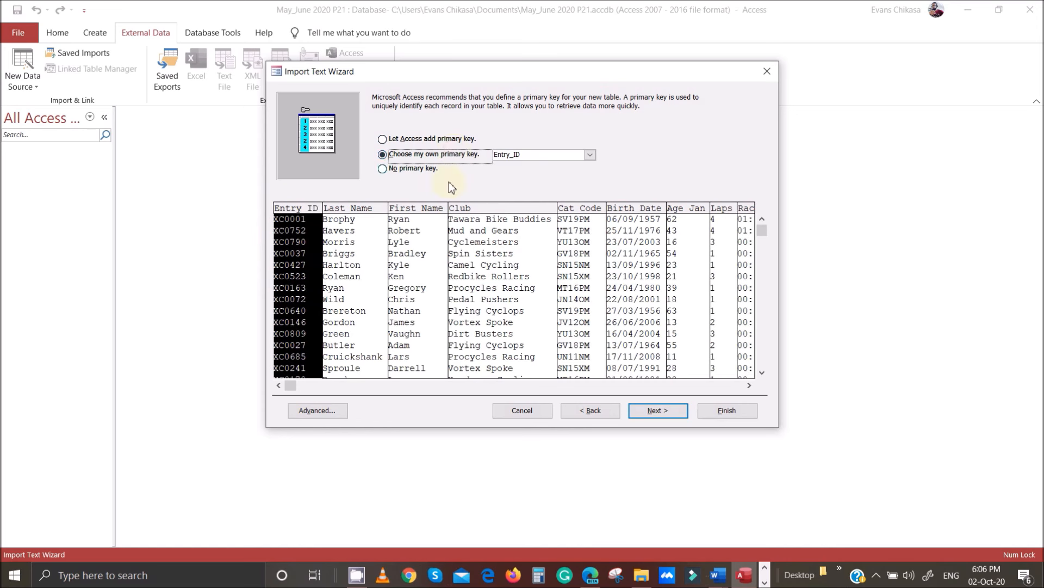
click(348, 250)
click(394, 267)
click(477, 269)
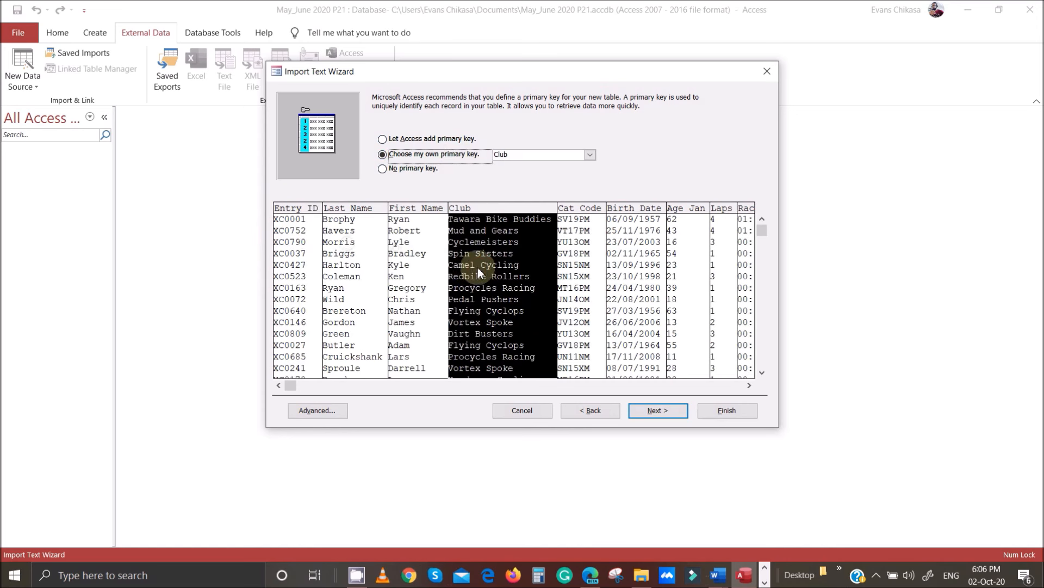
Step: Select Entry_ID as the primary key and continue to the wizard's table name page
click(299, 274)
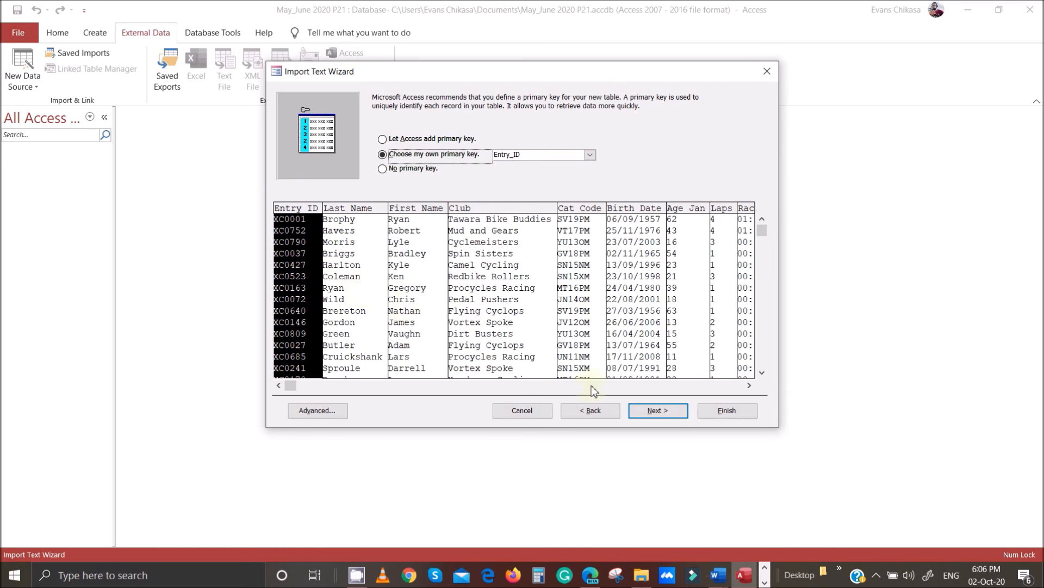
click(658, 411)
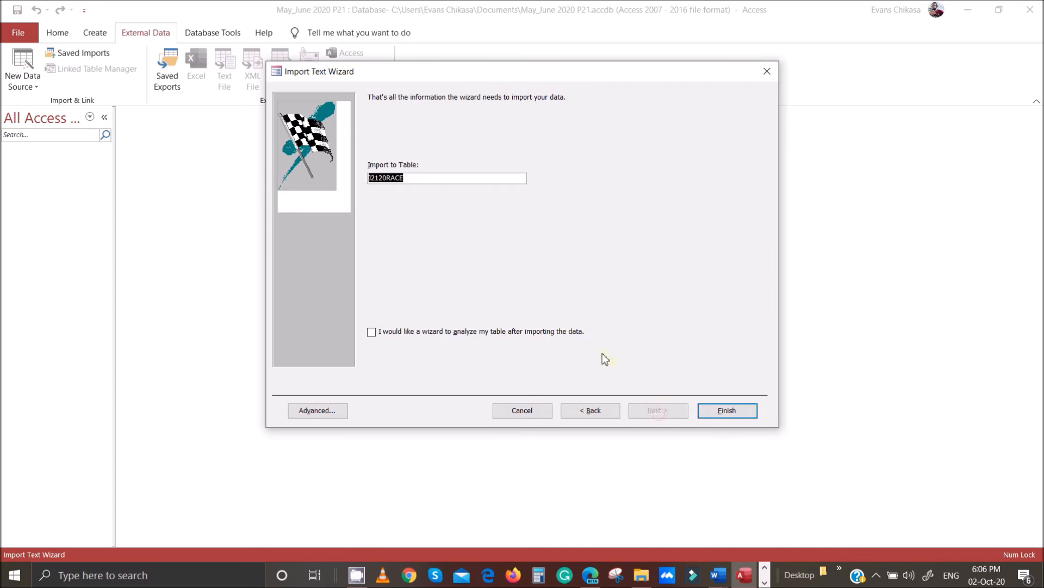
Step: Try to finish the import into table J2120RACE, and look at the source file open in Excel before returning to the wizard
click(744, 413)
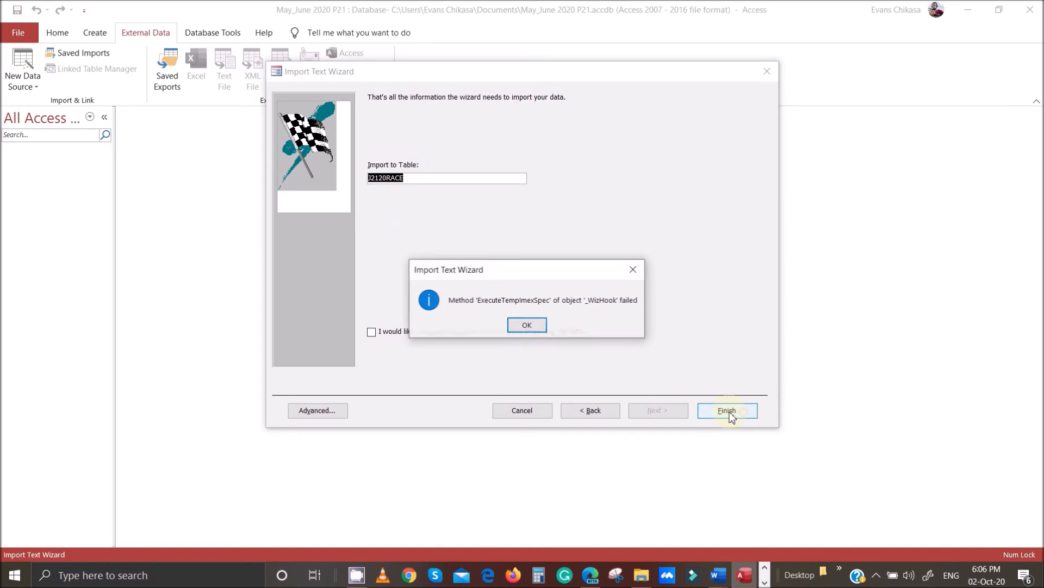
click(527, 326)
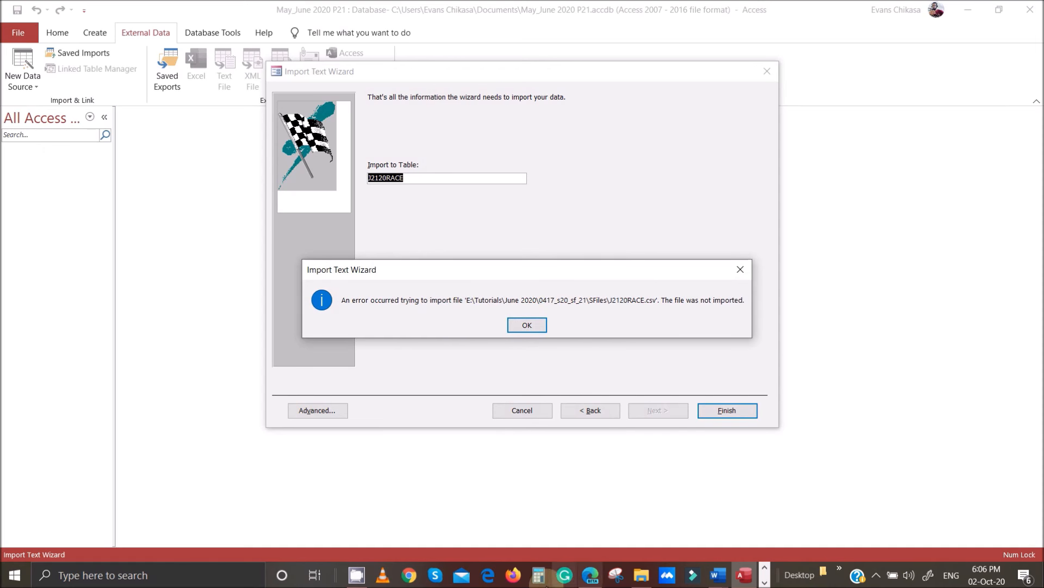
click(764, 582)
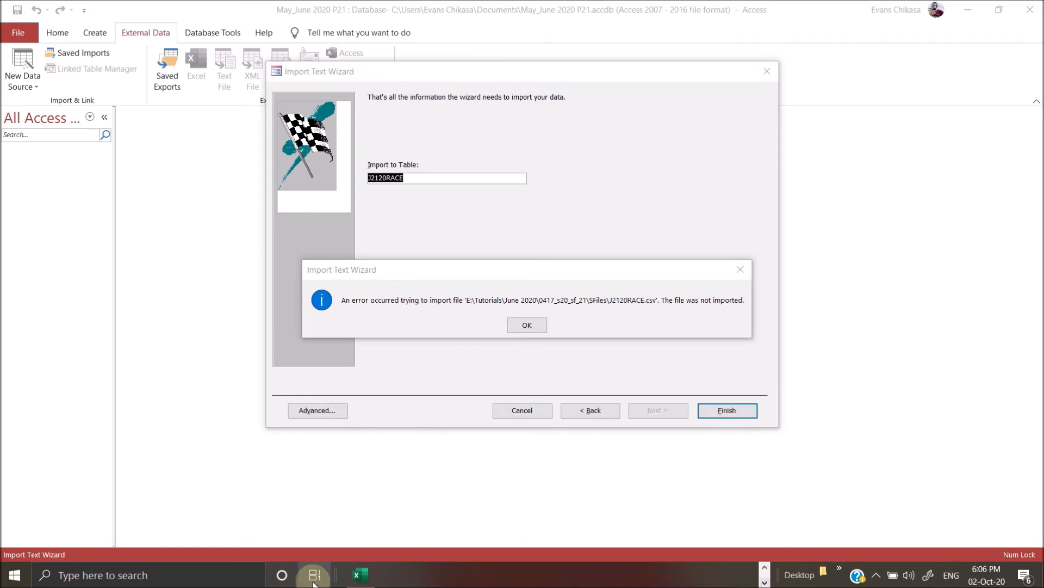
click(369, 577)
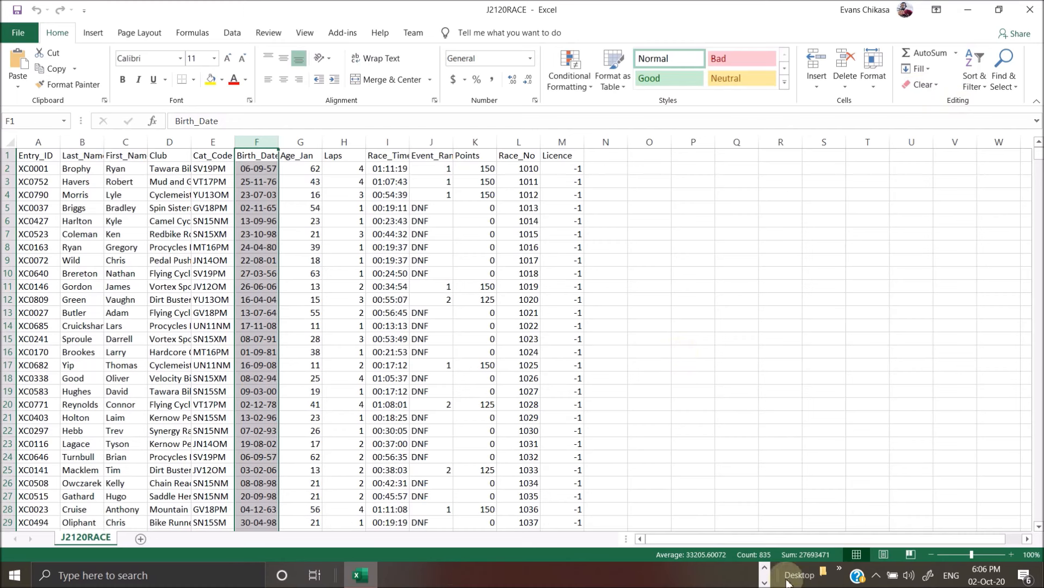
click(764, 569)
click(748, 575)
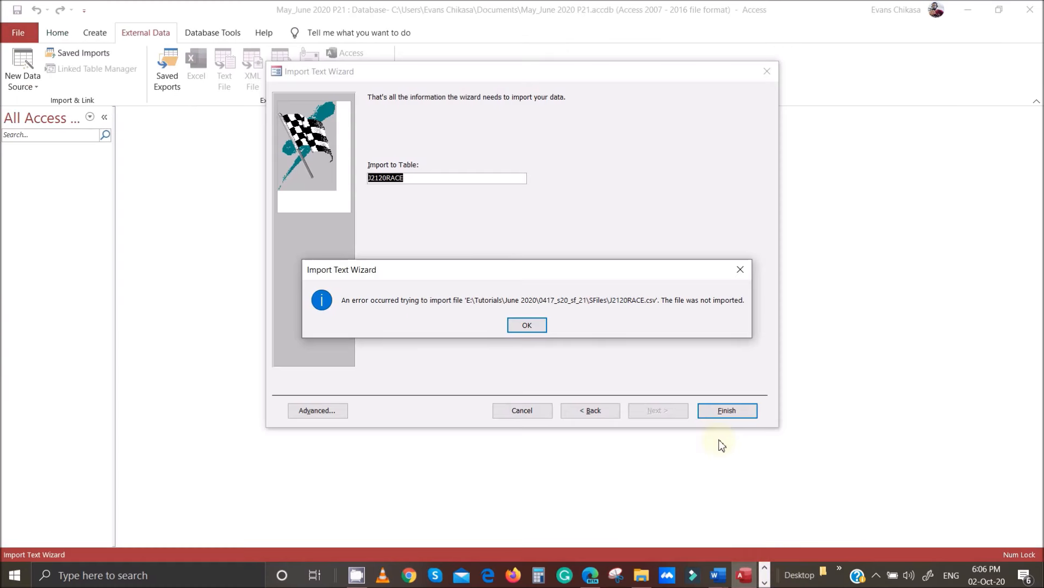
click(527, 325)
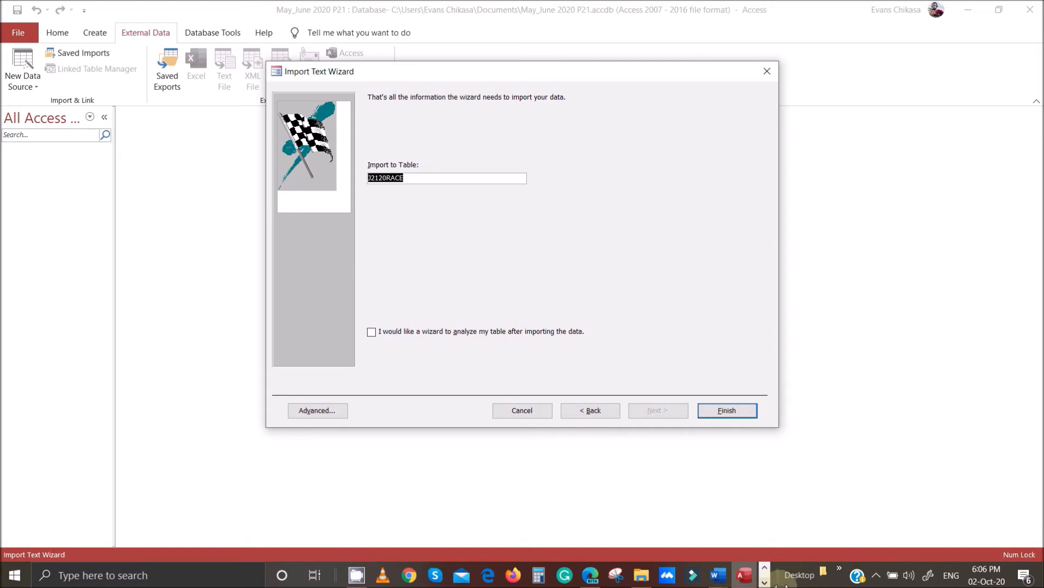
Step: Close the J2120RACE file in Excel and finish the Access import into table J2120RACE without saving the import steps
click(764, 582)
click(360, 582)
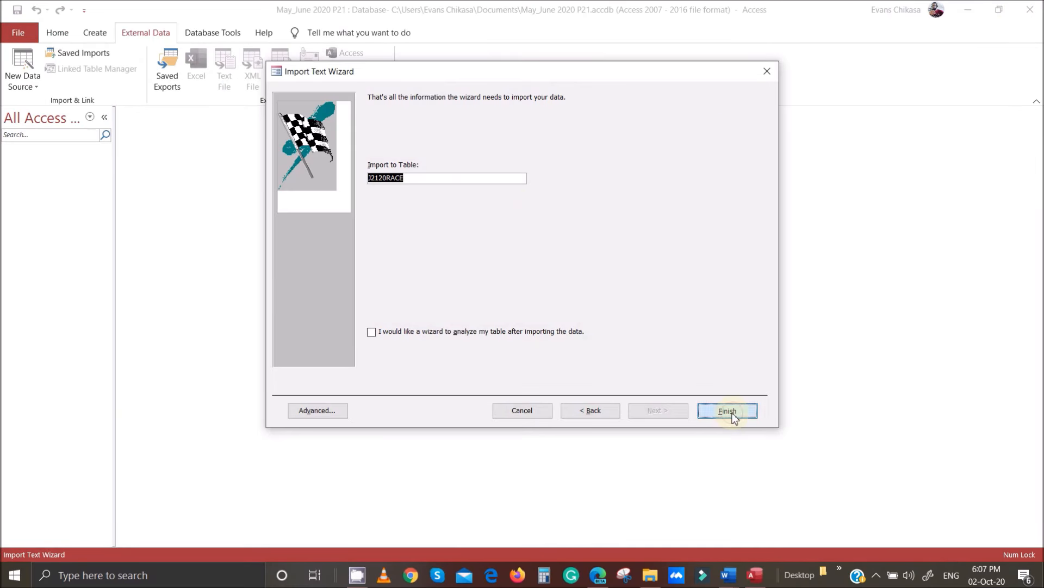
click(730, 414)
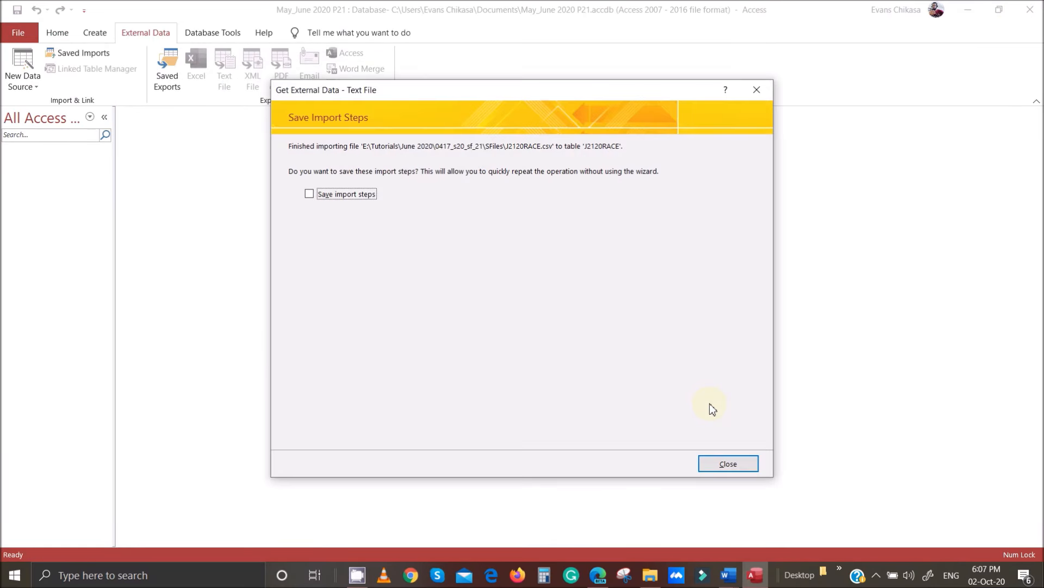
click(723, 462)
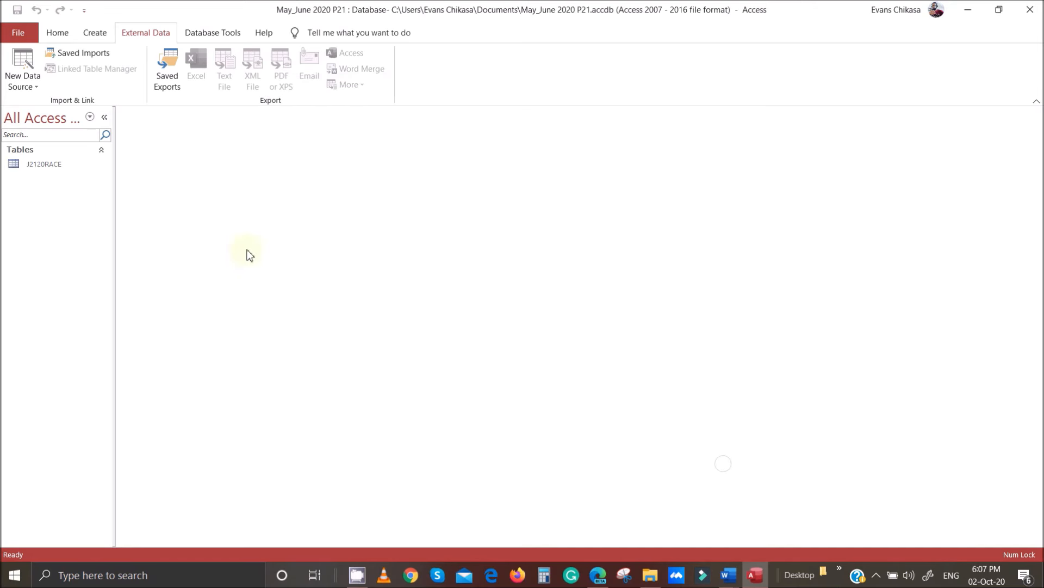
Step: Open the imported J2120RACE table and switch it to Design View
double_click(76, 163)
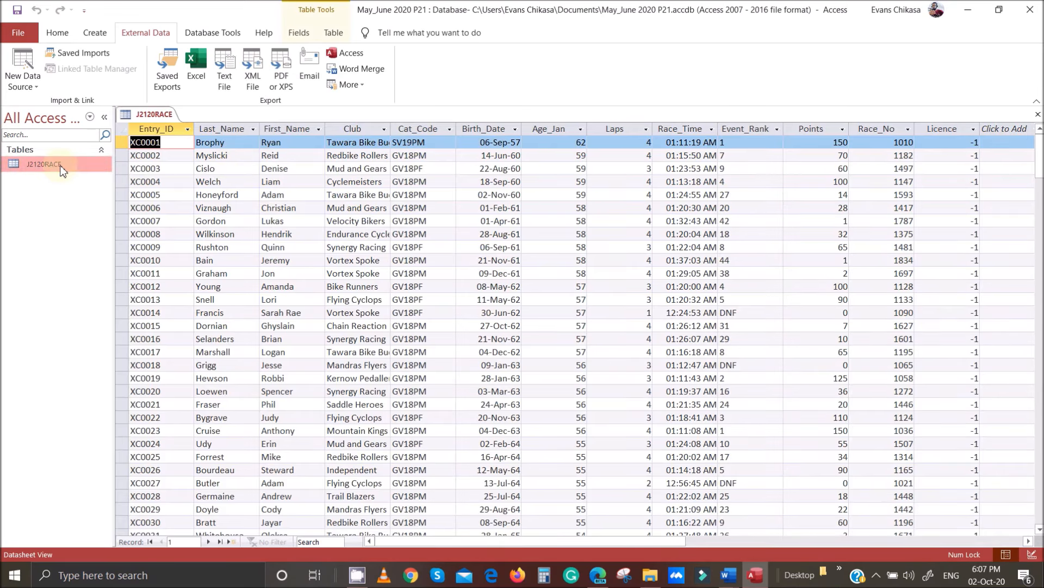
right_click(60, 167)
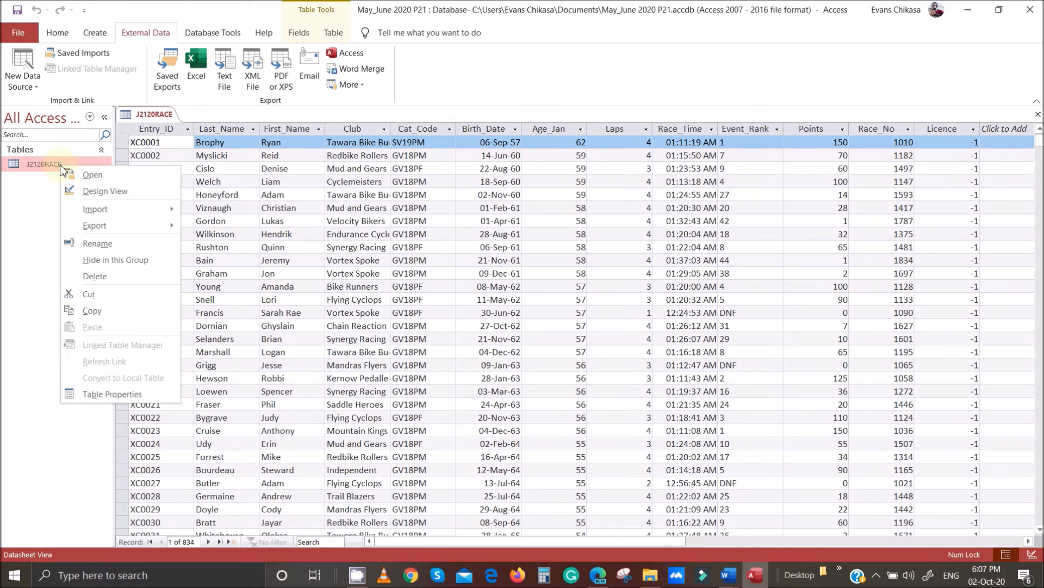
click(115, 191)
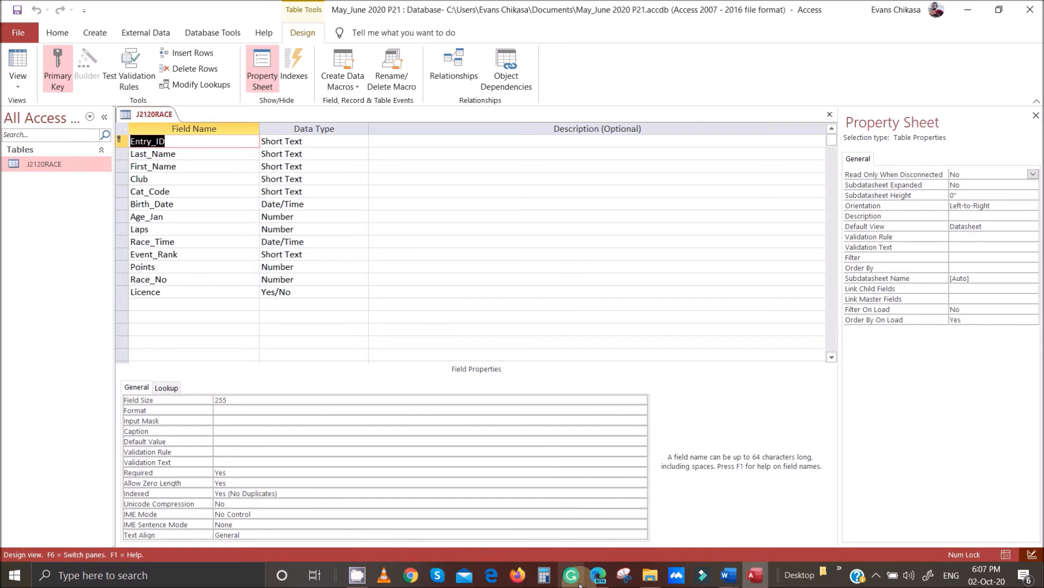
Step: Highlight "To display as Yes/No" for Licence in the Edge question paper and return to the table design in Access
click(598, 575)
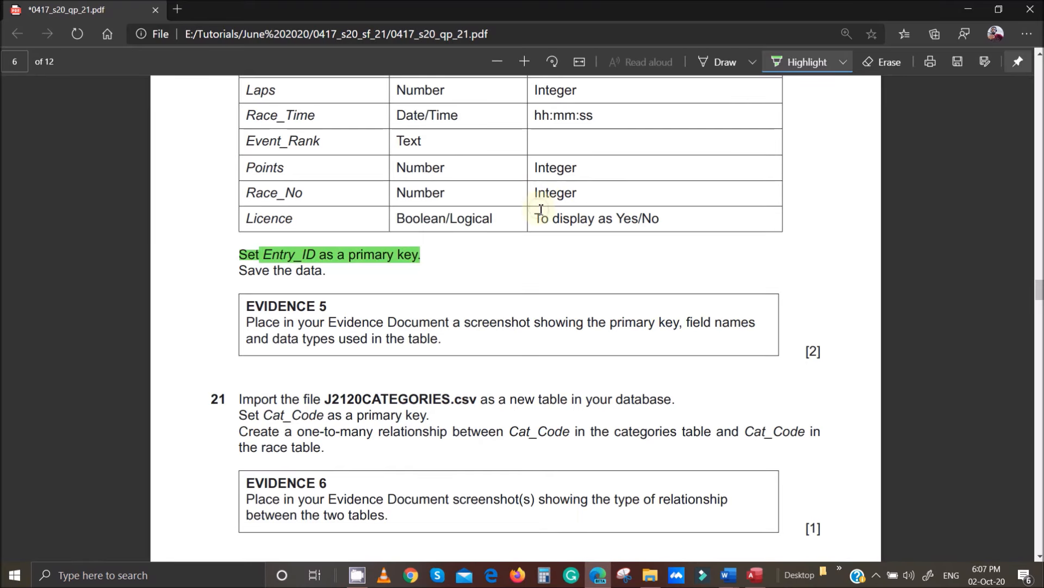
drag(541, 209, 673, 212)
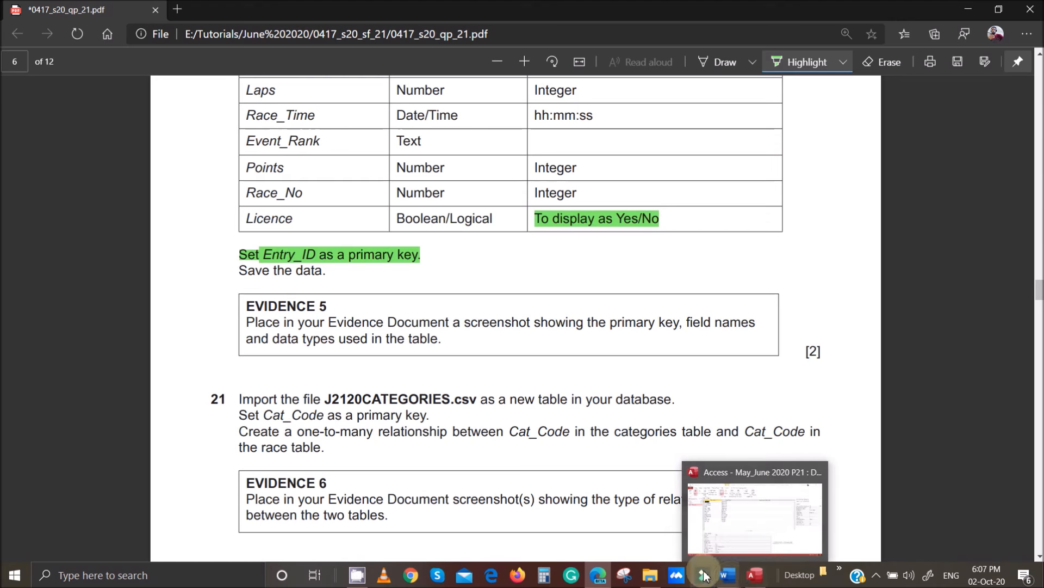
click(720, 536)
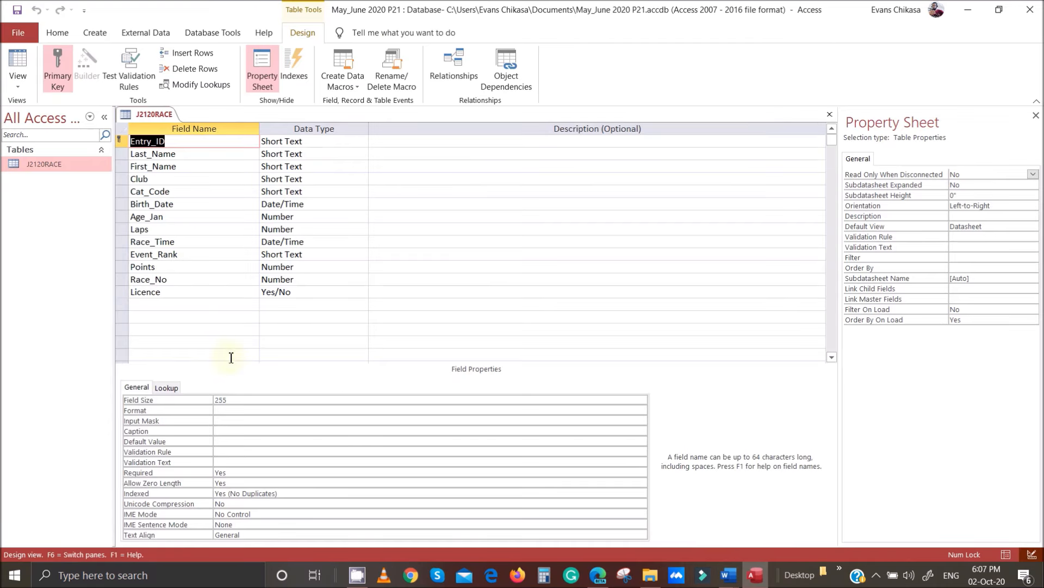
Step: Set the Licence field's format to Yes/No
click(253, 411)
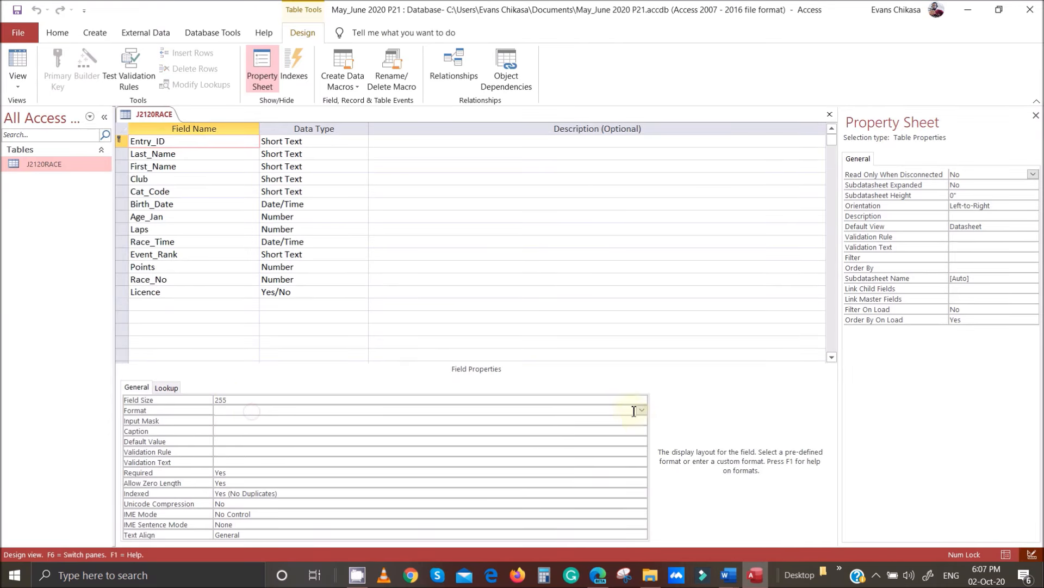
click(143, 294)
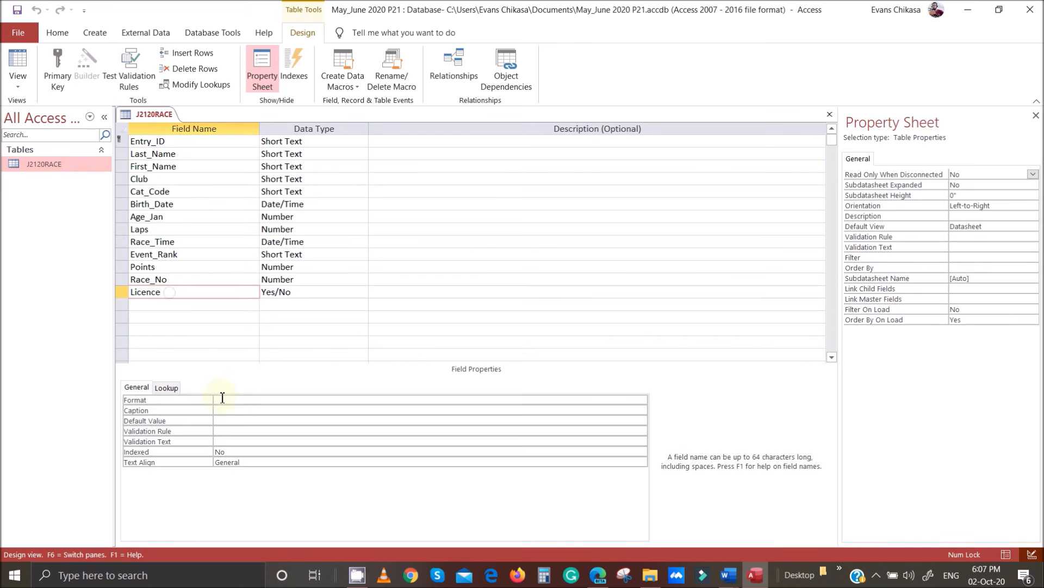
click(228, 400)
click(641, 401)
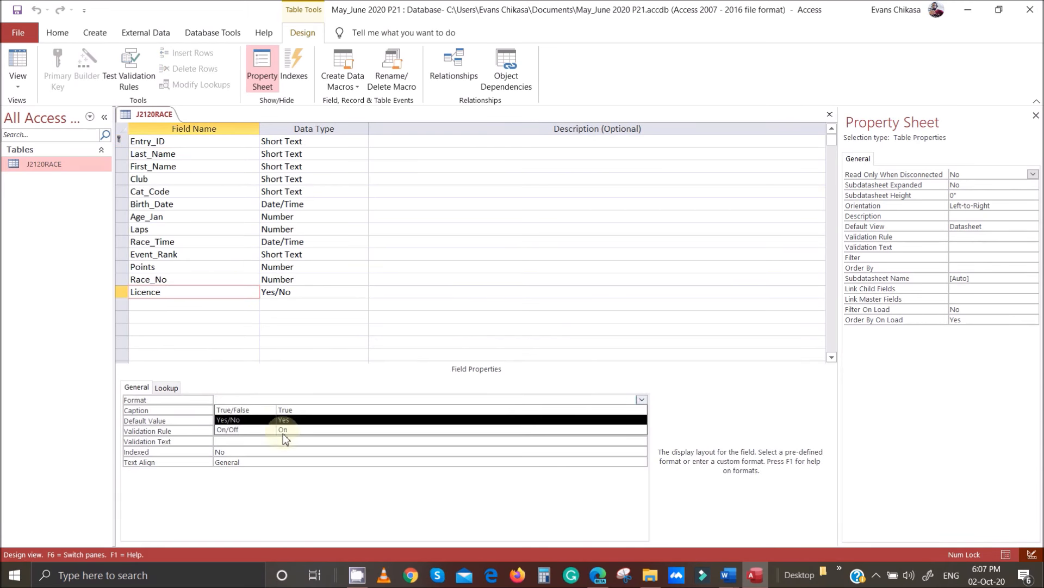
click(246, 419)
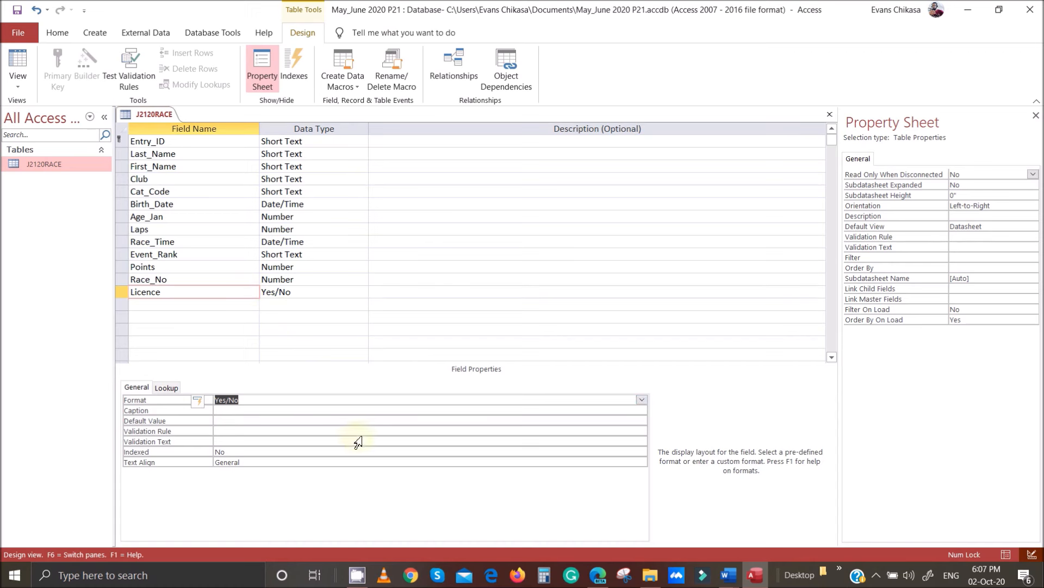
Step: Highlight Race_Time's hh:mm:ss format in the Edge question paper and return to the table design in Access
click(597, 575)
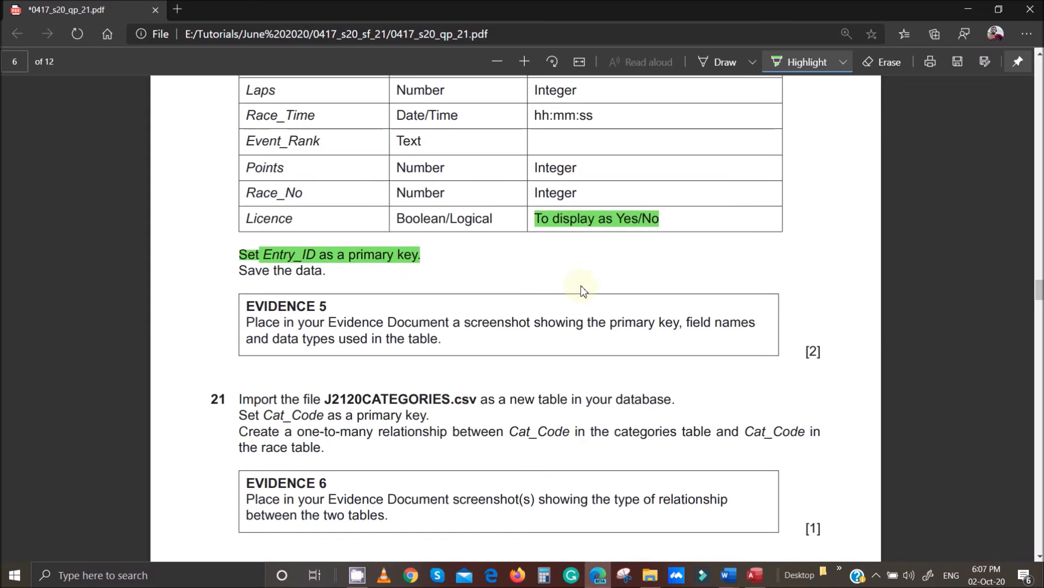
scroll(581, 294, up, 4)
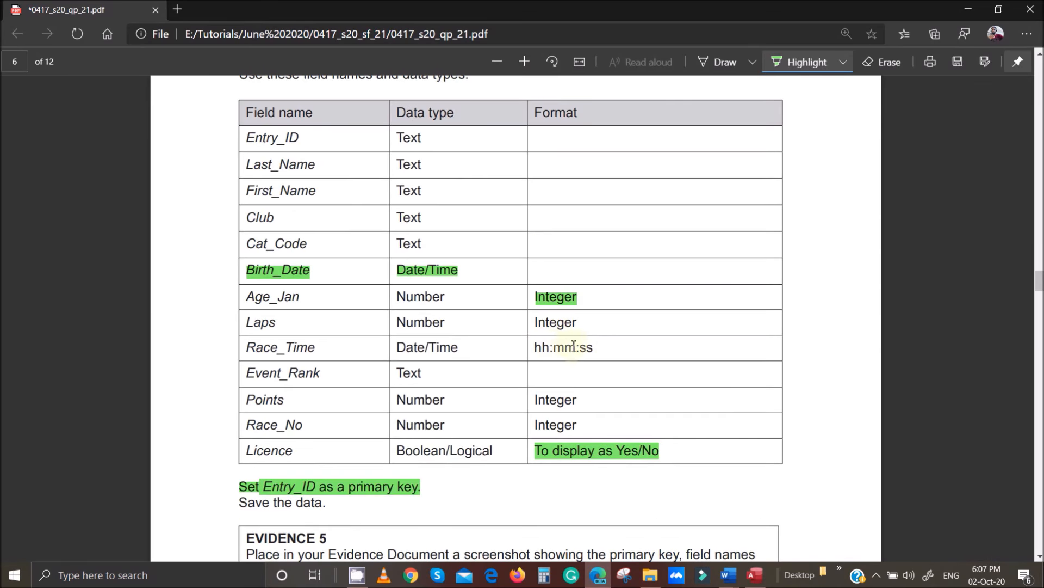
drag(537, 347, 601, 350)
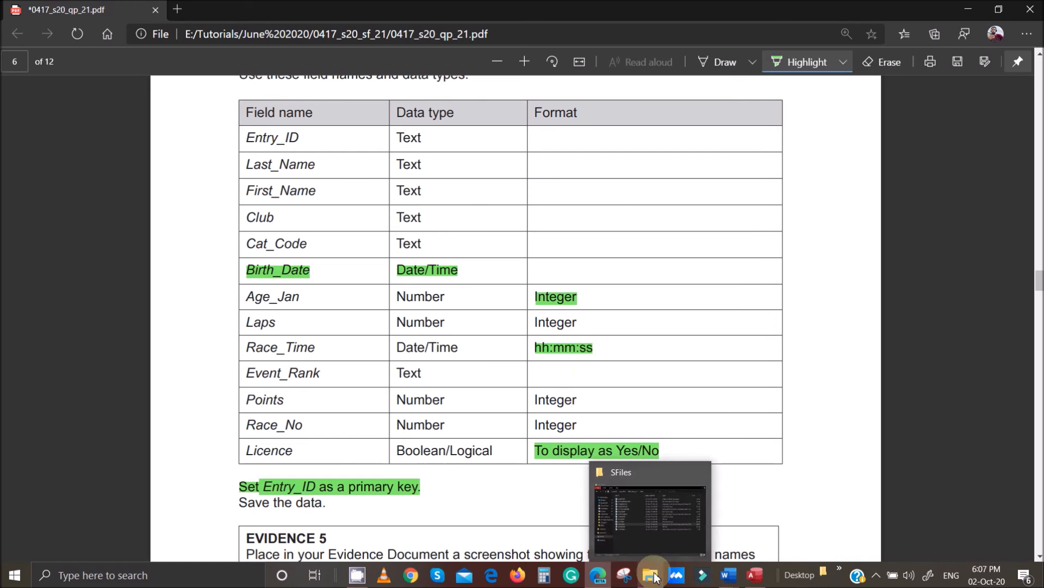
mouse_move(754, 582)
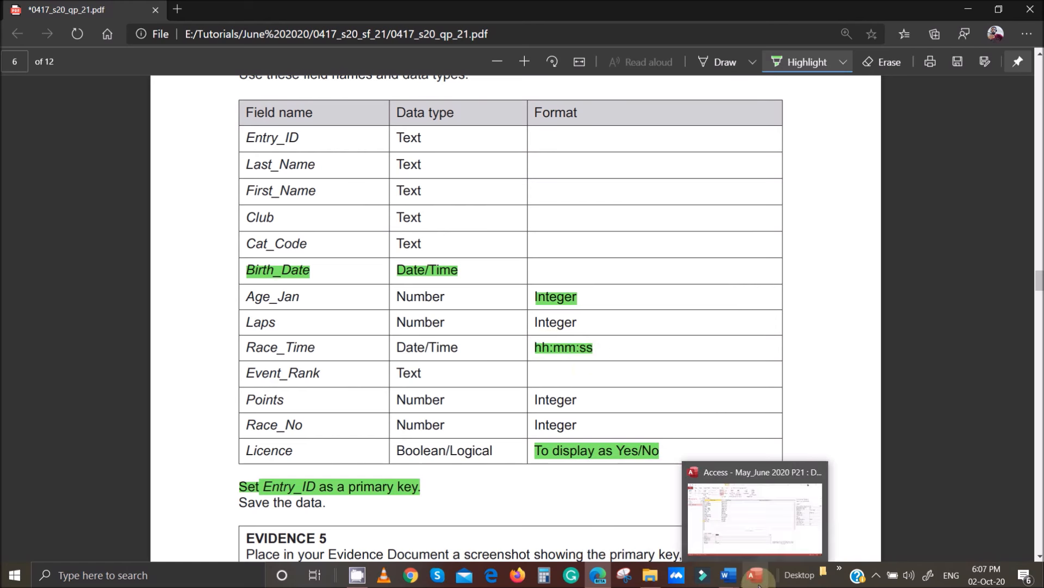
click(760, 533)
Step: Set the Race_Time field's format to Long Time
click(257, 242)
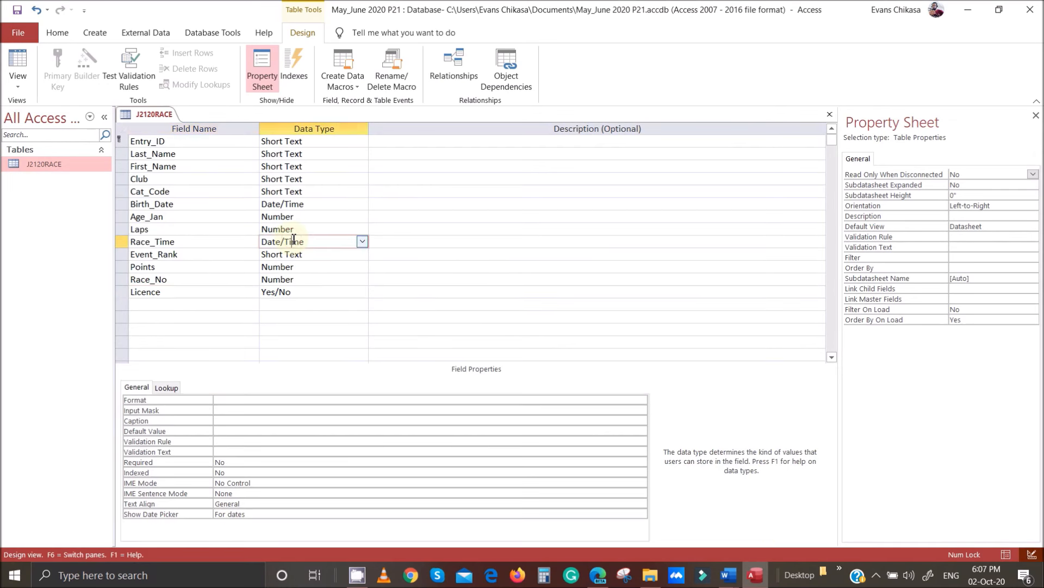
click(222, 405)
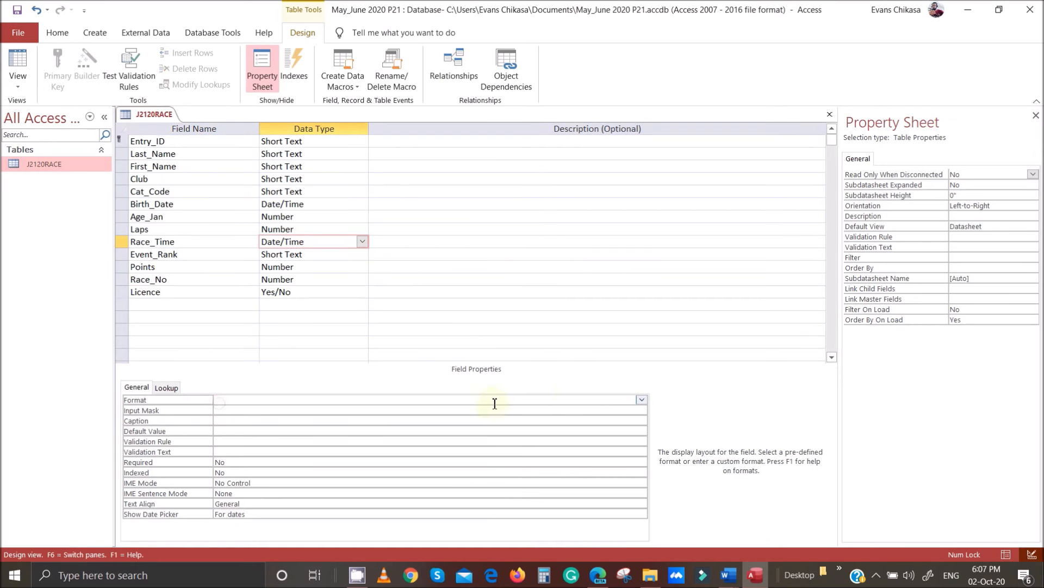
click(642, 399)
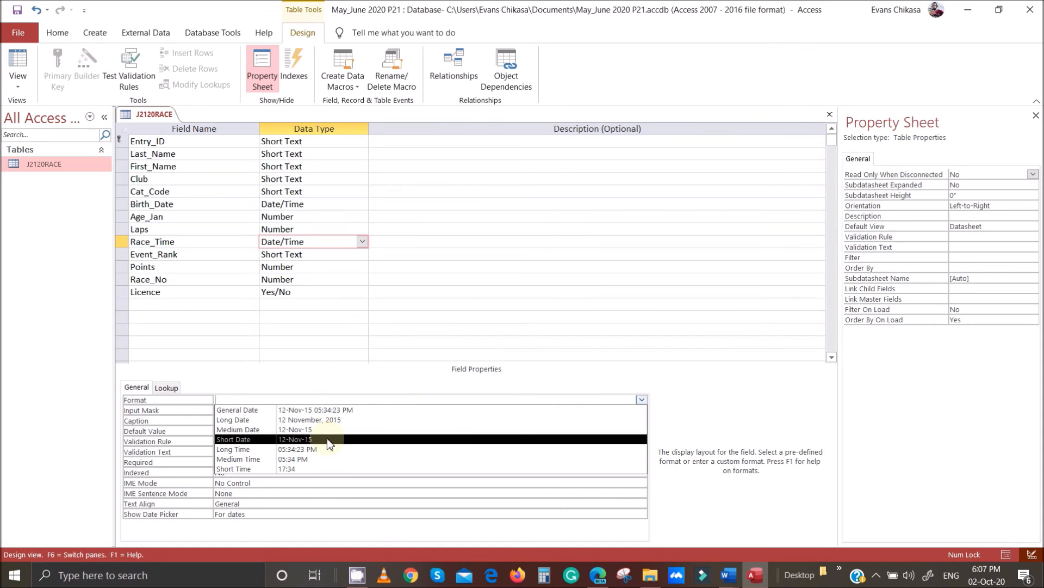
click(304, 450)
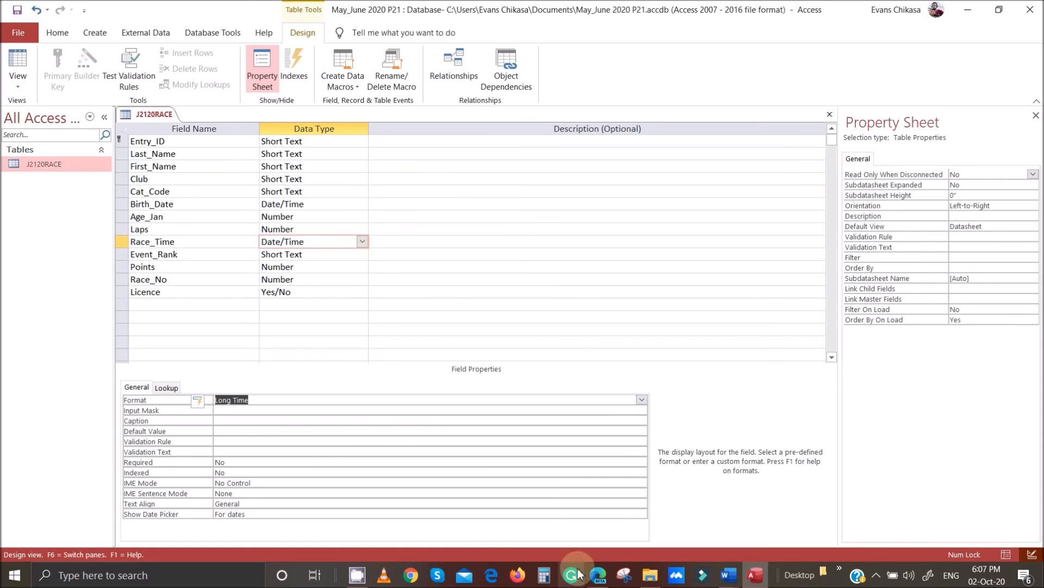
Step: Review the required formats in the Edge question paper and check the Age_Jan and Laps field properties in Access
click(598, 575)
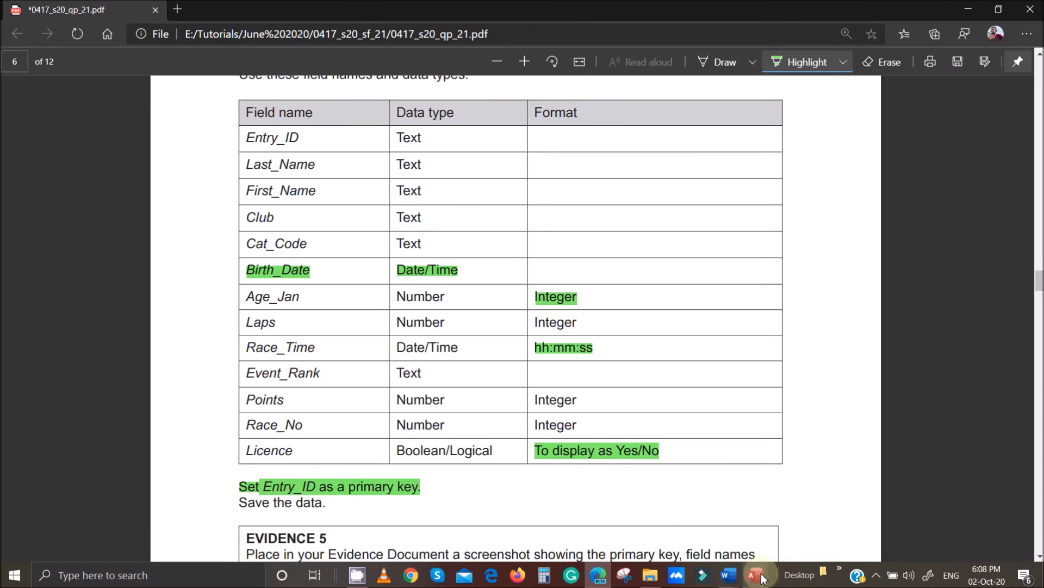
mouse_move(755, 575)
click(762, 536)
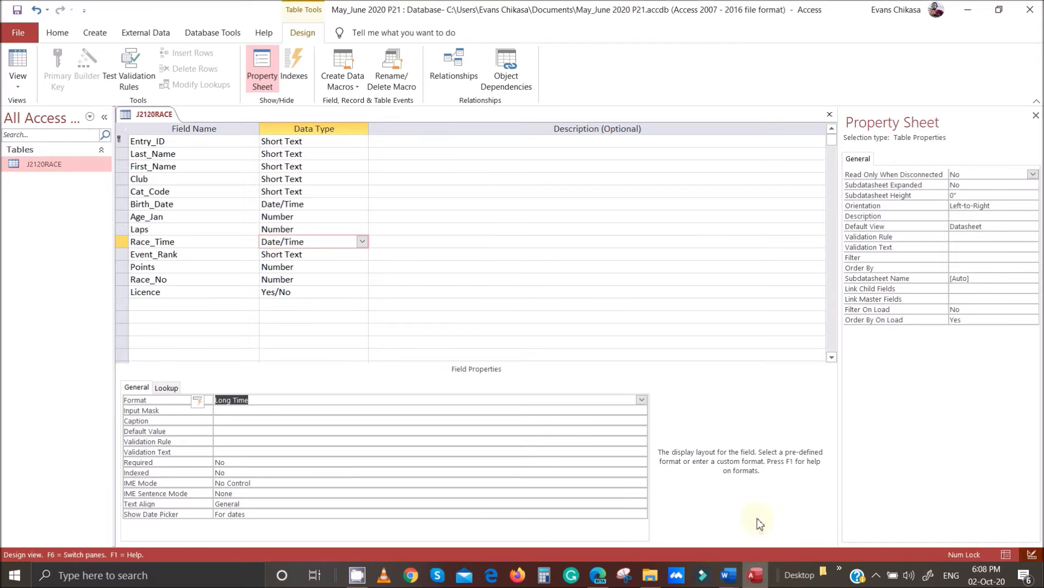
click(329, 219)
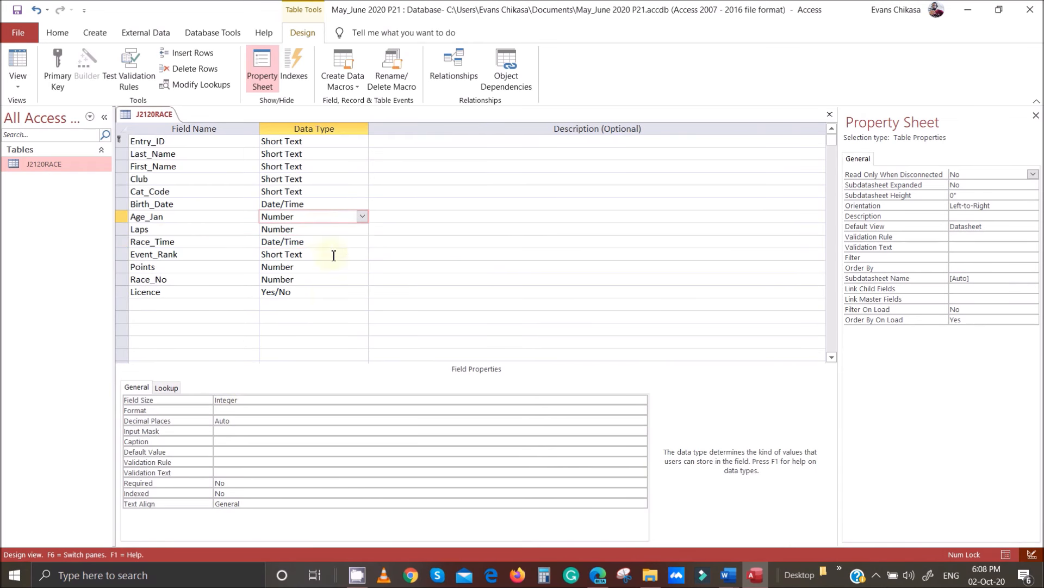
click(322, 232)
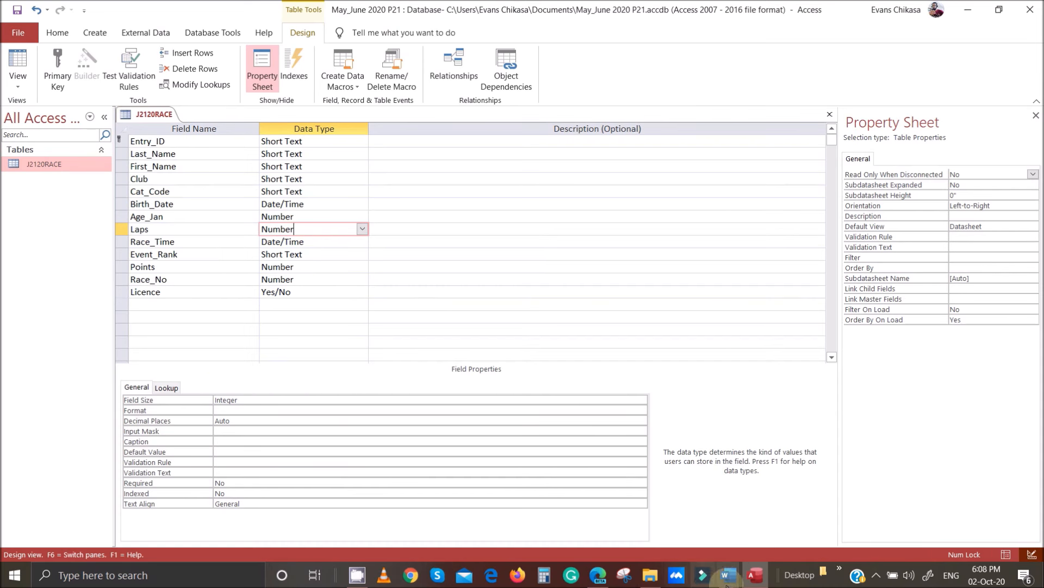
Step: In the Edge question paper, highlight the primary key, field names and data types wording under Evidence 5
mouse_move(740, 578)
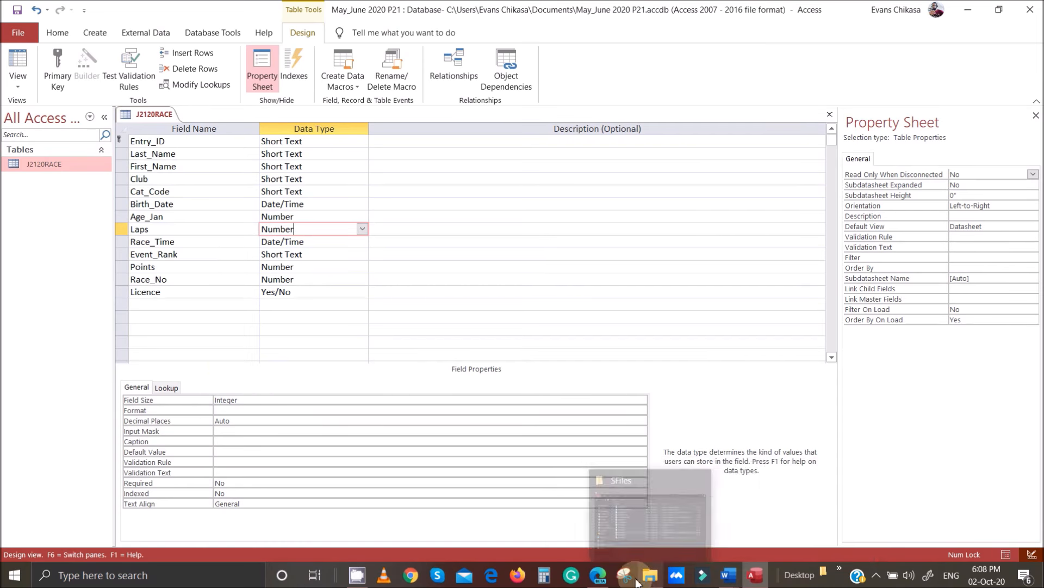
click(598, 575)
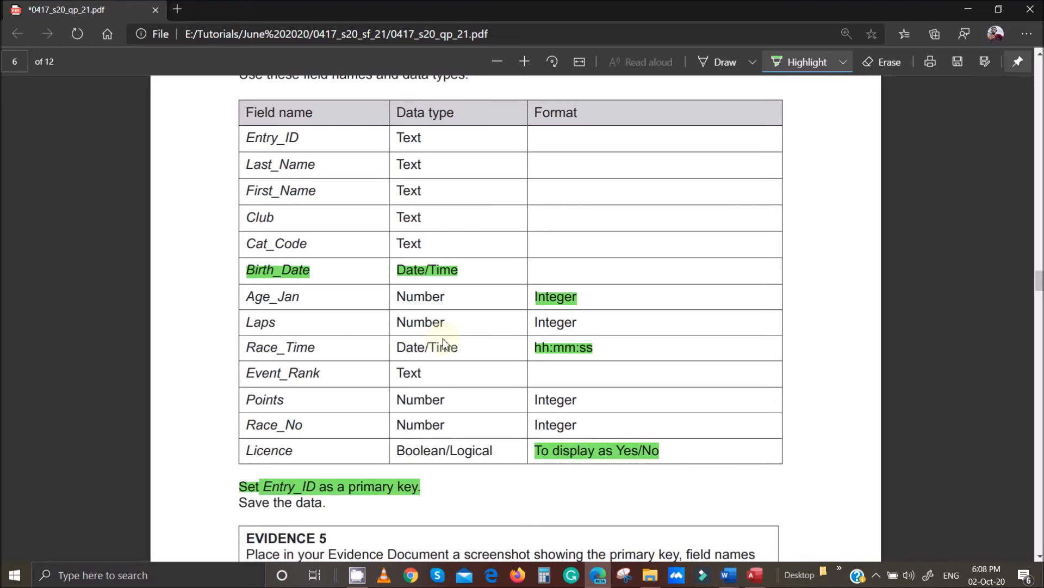
scroll(370, 384, down, 3)
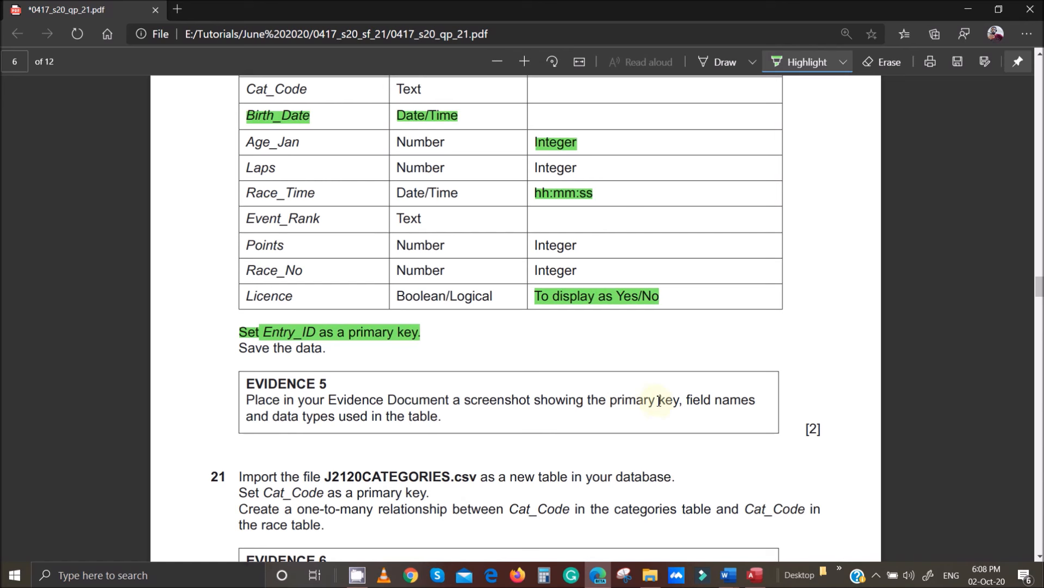
drag(608, 401, 760, 401)
drag(254, 417, 463, 419)
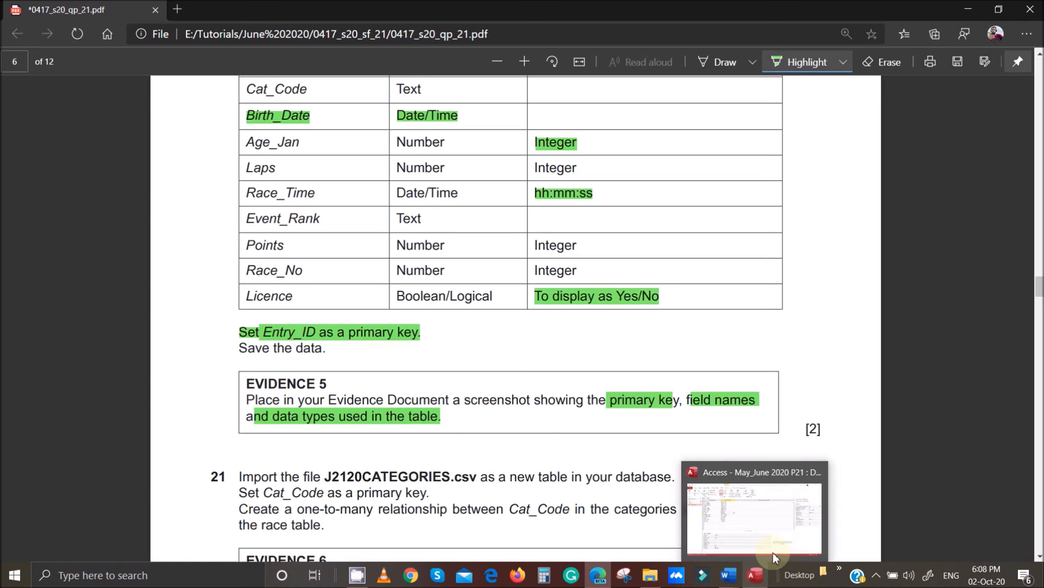
Step: Switch to Access and copy a screen capture of J2120RACE's design showing the primary key, field names and data types
click(779, 518)
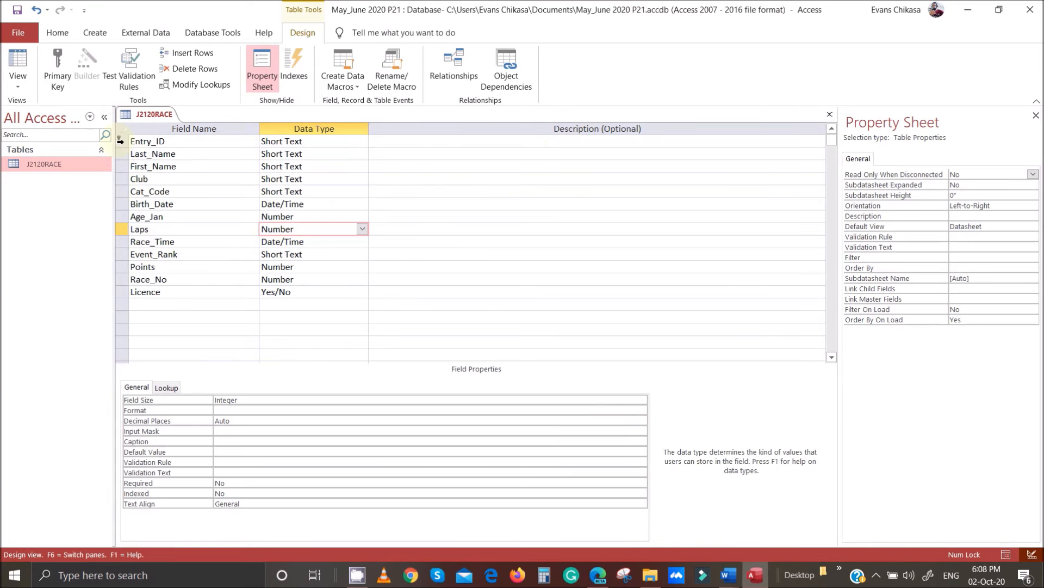
click(120, 141)
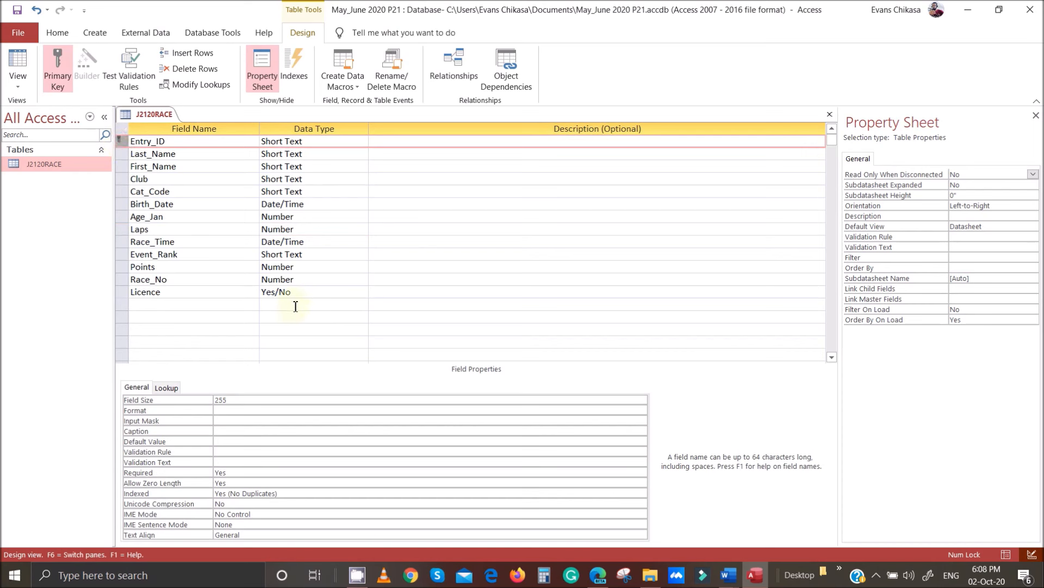
key(Print)
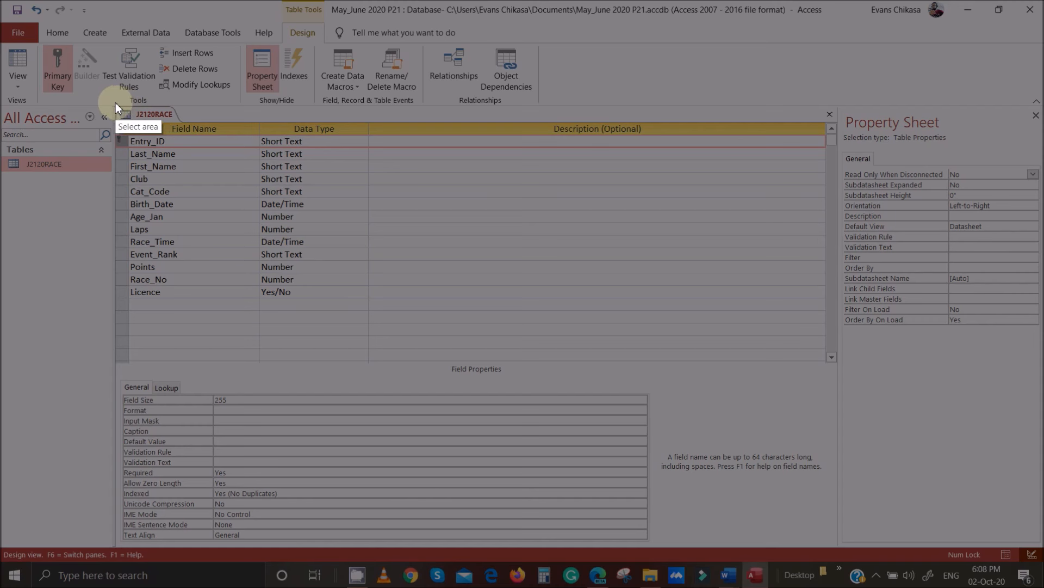
drag(115, 102, 357, 303)
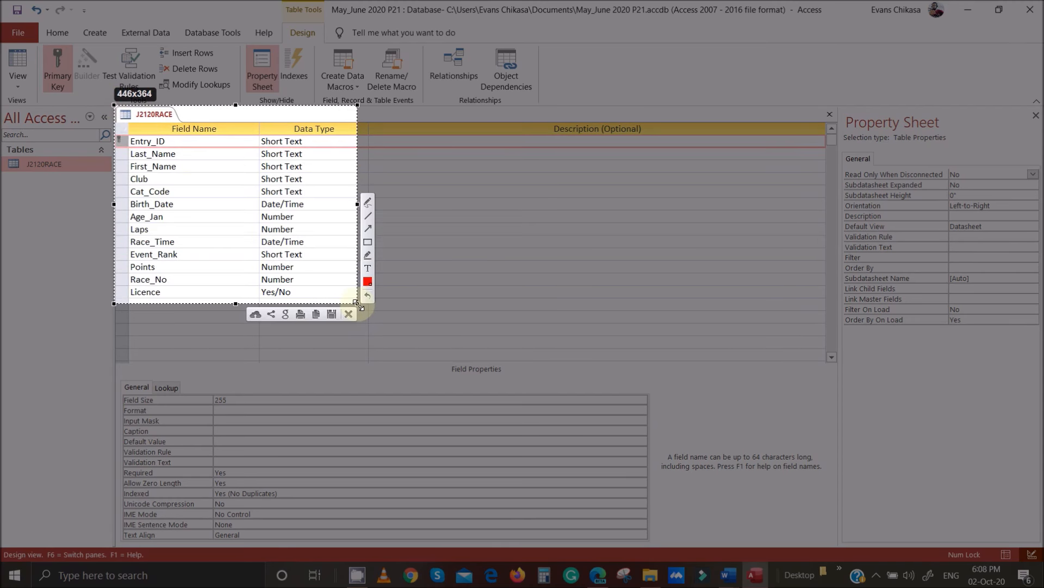
click(315, 314)
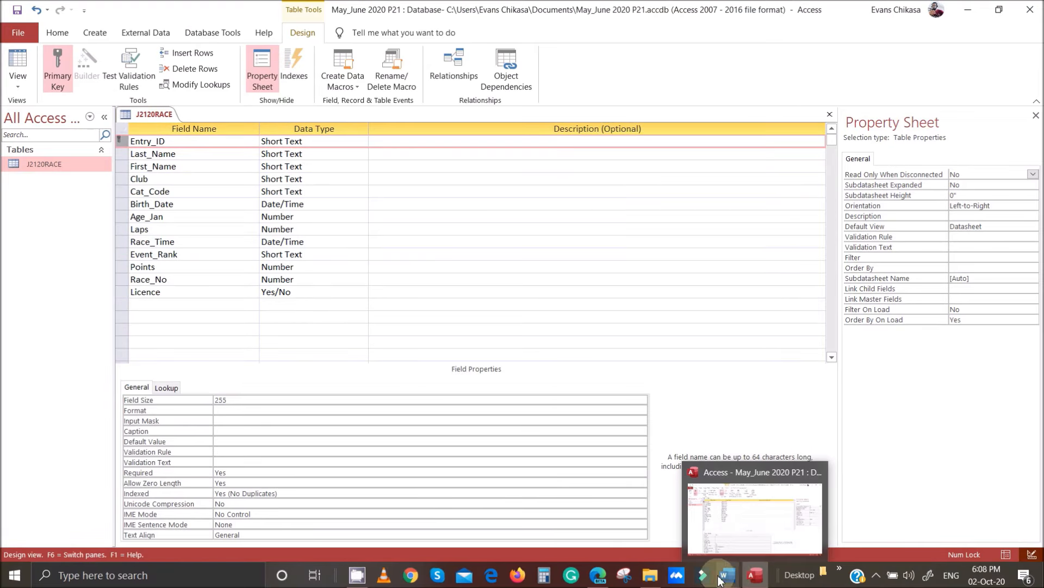
Step: Switch to the J2120EVIDENCE0001 document in Word and paste the table design capture under the Step 20 EVIDENCE 5 heading
mouse_move(733, 579)
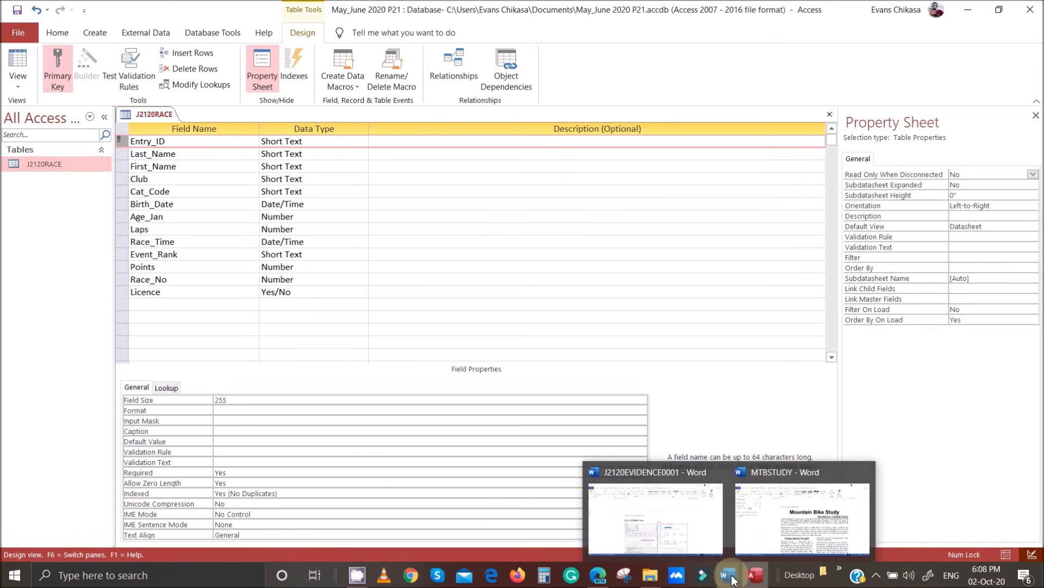
click(598, 577)
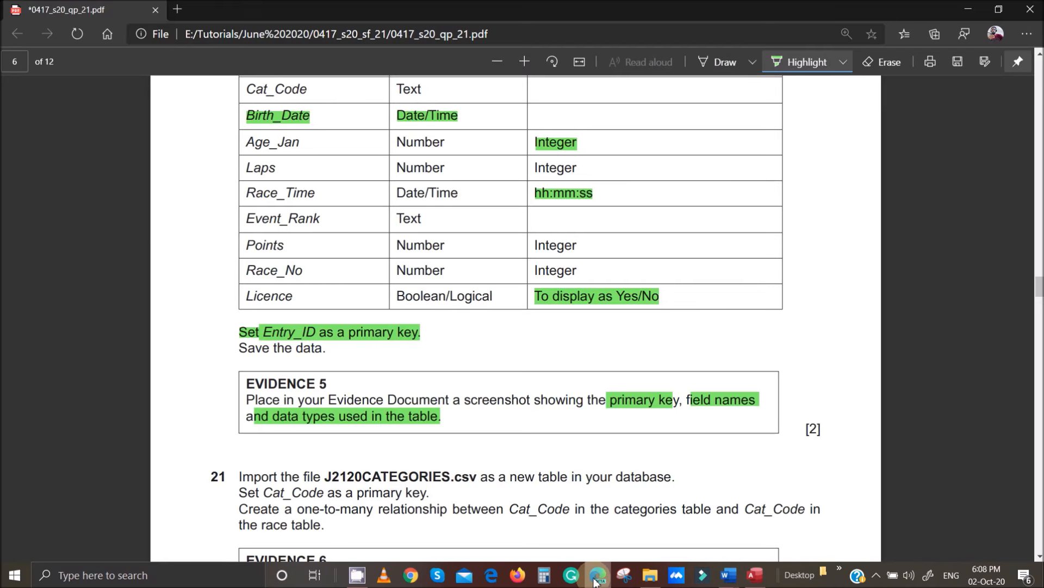
click(596, 578)
mouse_move(729, 578)
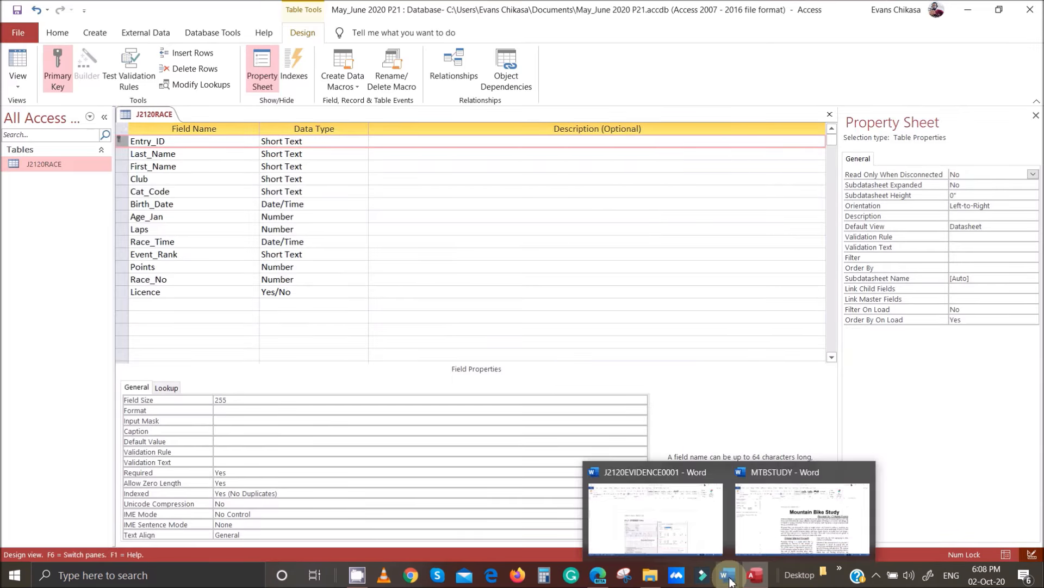
click(668, 534)
scroll(436, 348, down, 6)
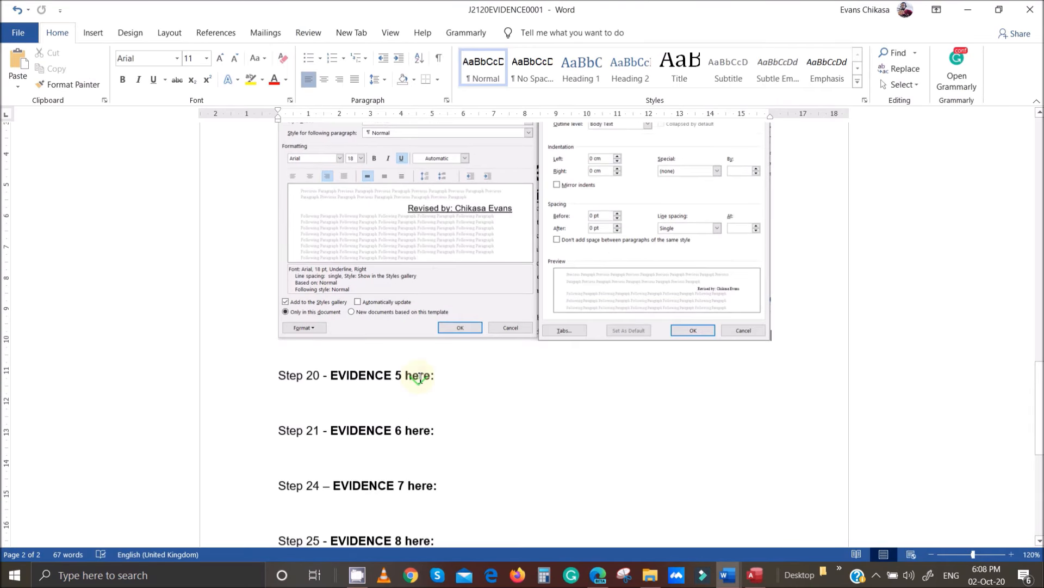
click(334, 399)
key(ctrl+v)
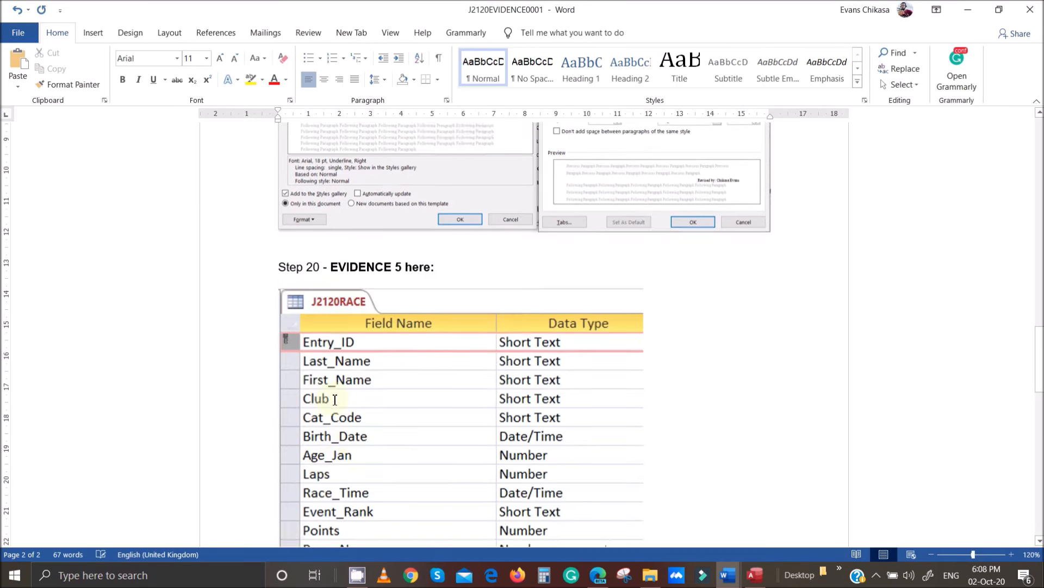
Step: Shrink the pasted table design picture proportionally to about 9 cm wide
click(560, 431)
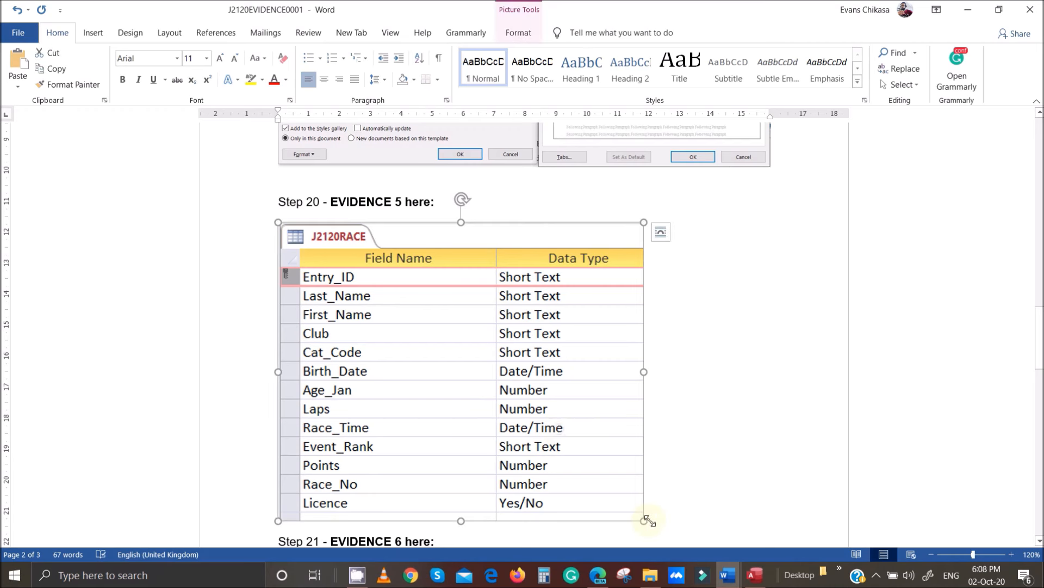
drag(644, 520, 562, 427)
scroll(620, 431, down, 6)
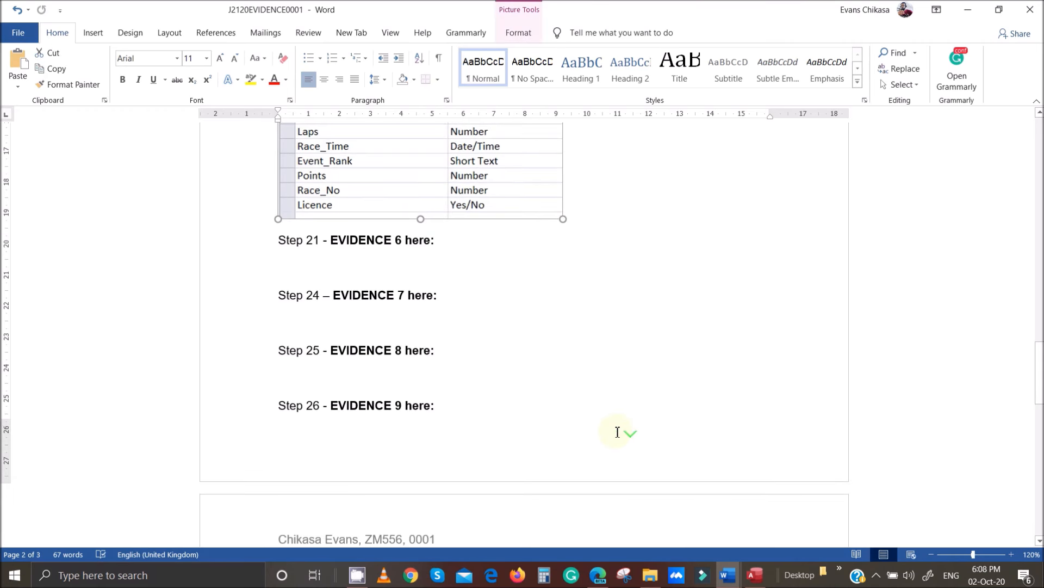
Step: In the Edge question paper, highlight the J2120CATEGORIES file name and the Cat_Code primary key in task 21
click(597, 581)
scroll(416, 337, down, 3)
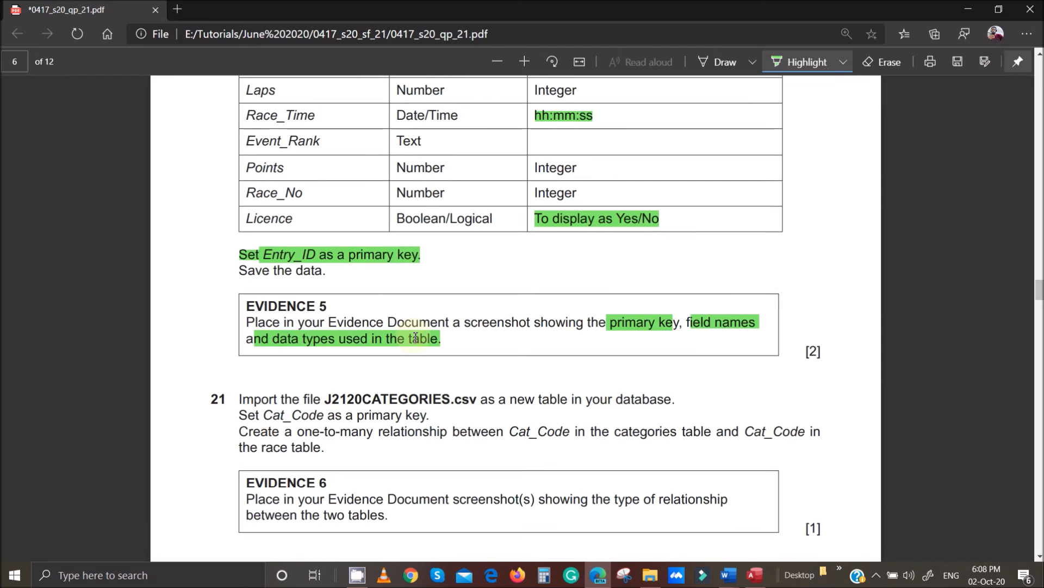
scroll(400, 343, down, 1)
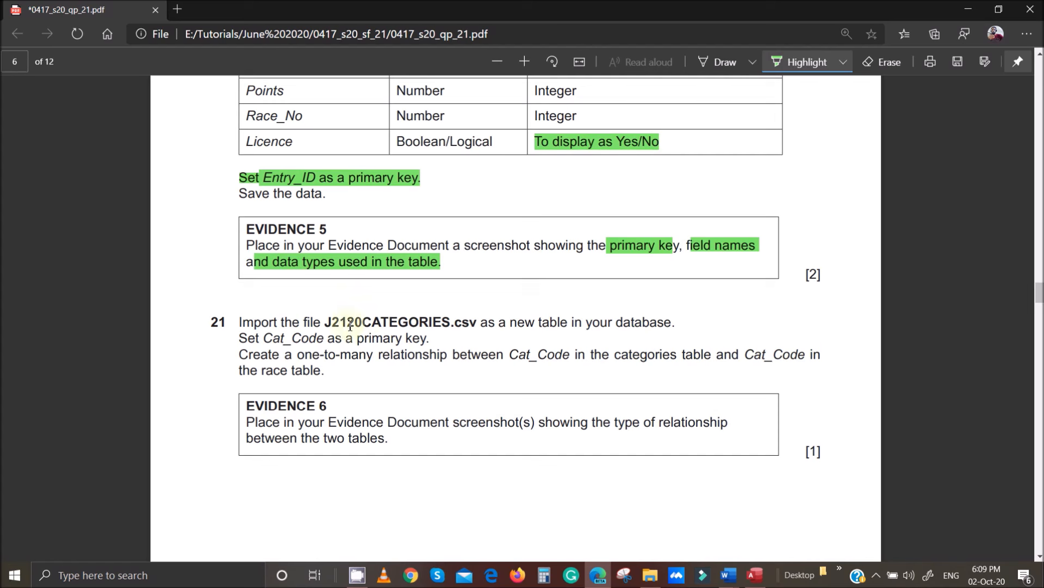
drag(327, 322, 410, 318)
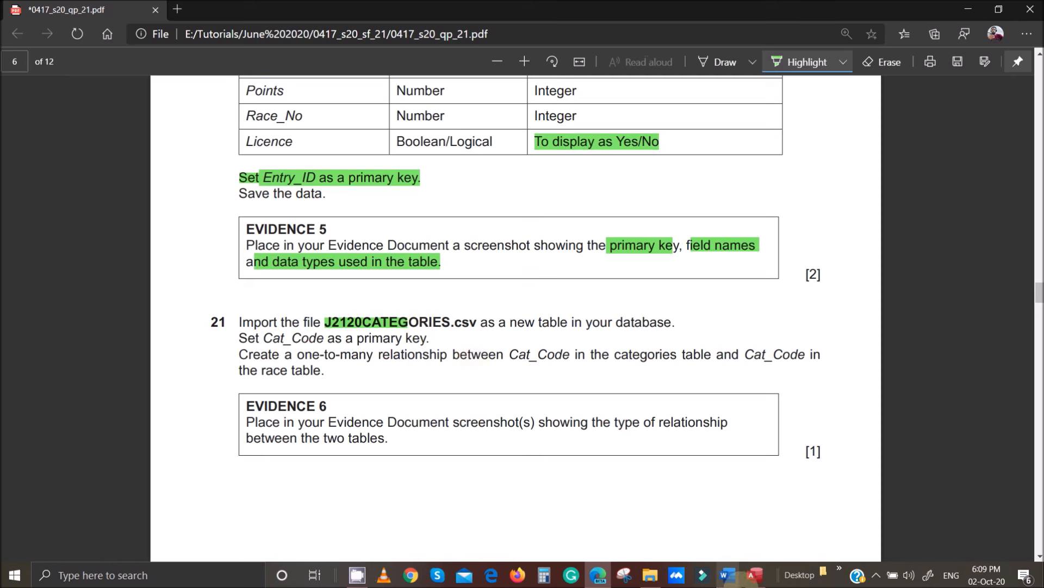
drag(261, 338, 324, 339)
Step: Return to Access, save the J2120RACE table design and close the table
mouse_move(755, 573)
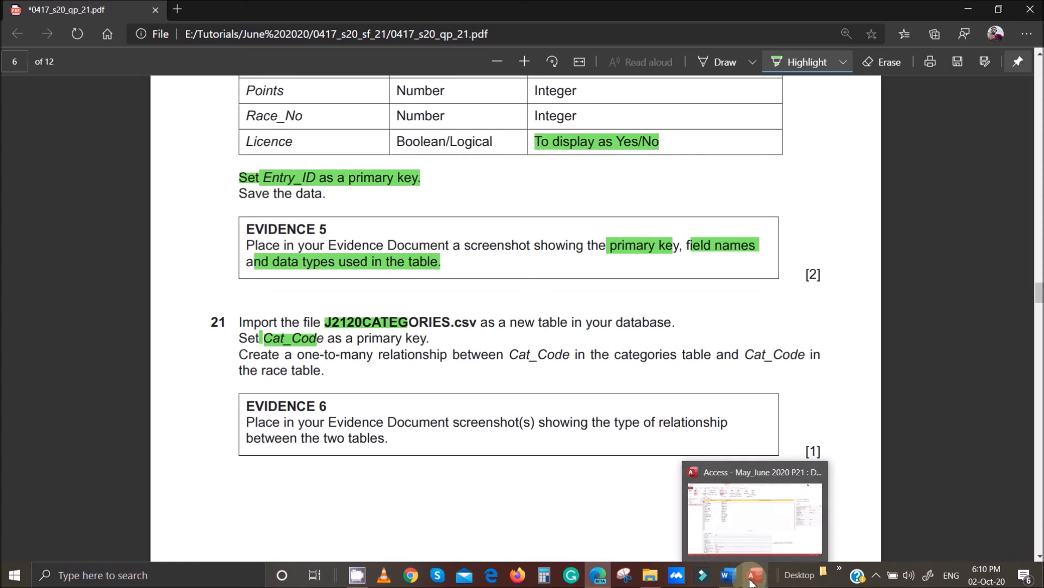
click(758, 531)
right_click(156, 112)
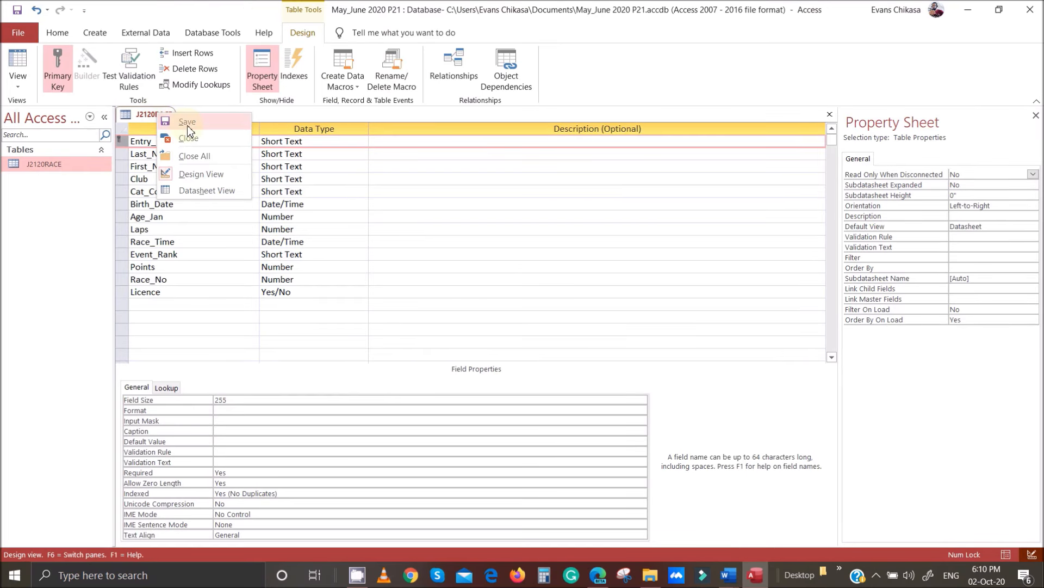
click(188, 126)
right_click(146, 112)
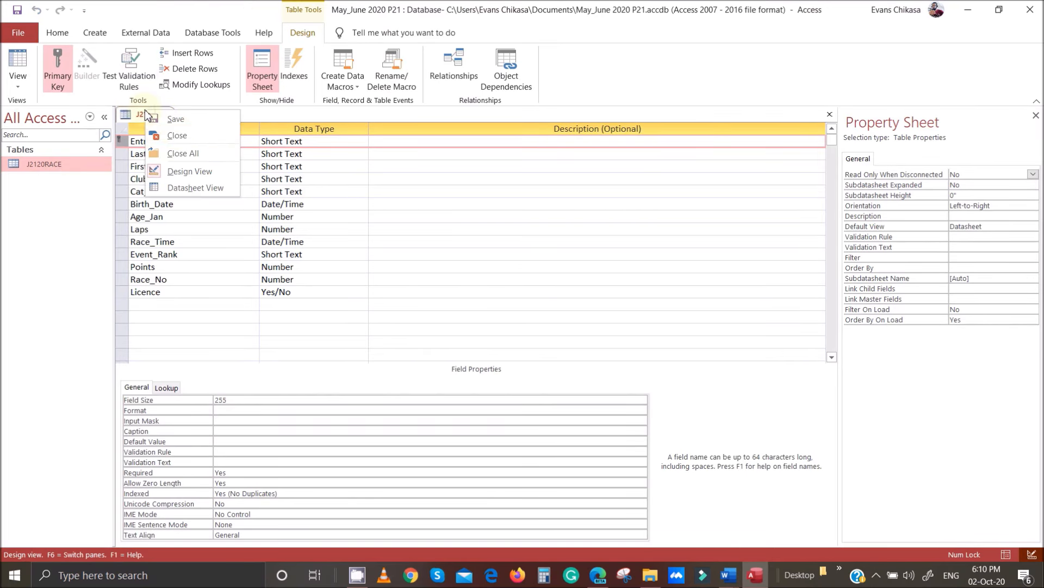
click(194, 150)
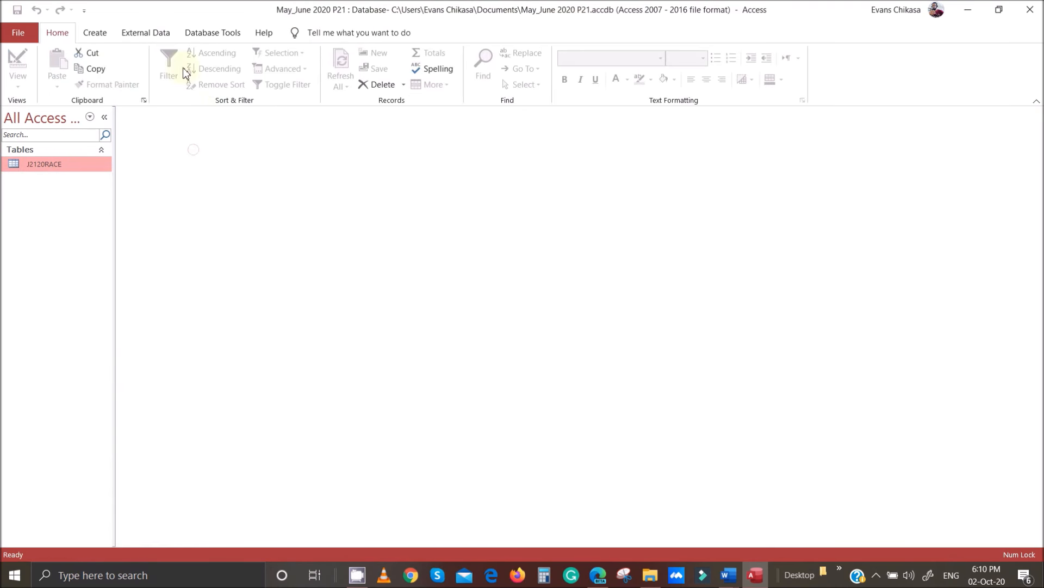
Step: Start a text file import of J2120CATEGORIES.csv from the SFiles folder into a new table in the current database
click(134, 34)
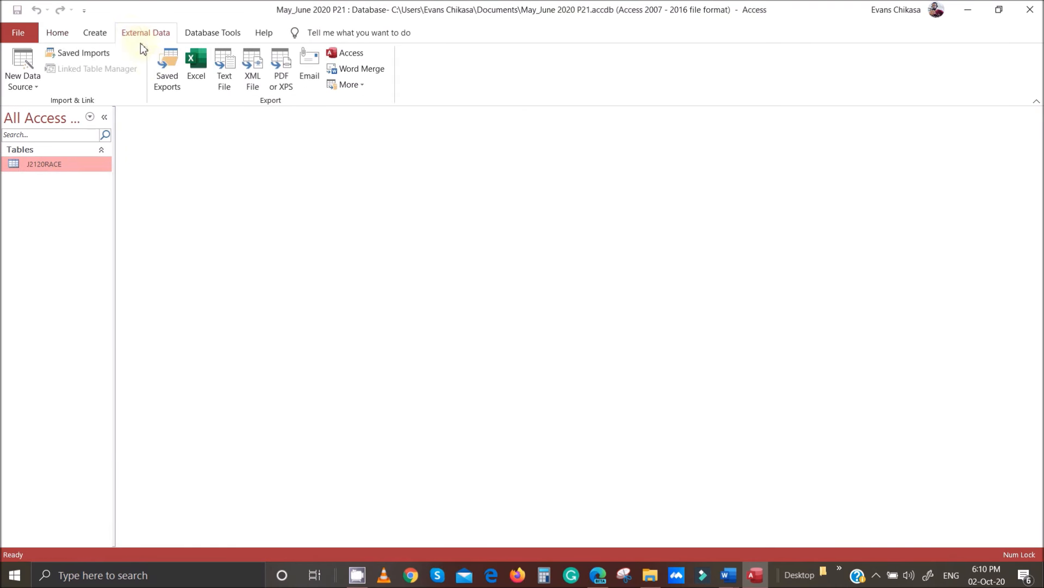
click(39, 83)
mouse_move(61, 117)
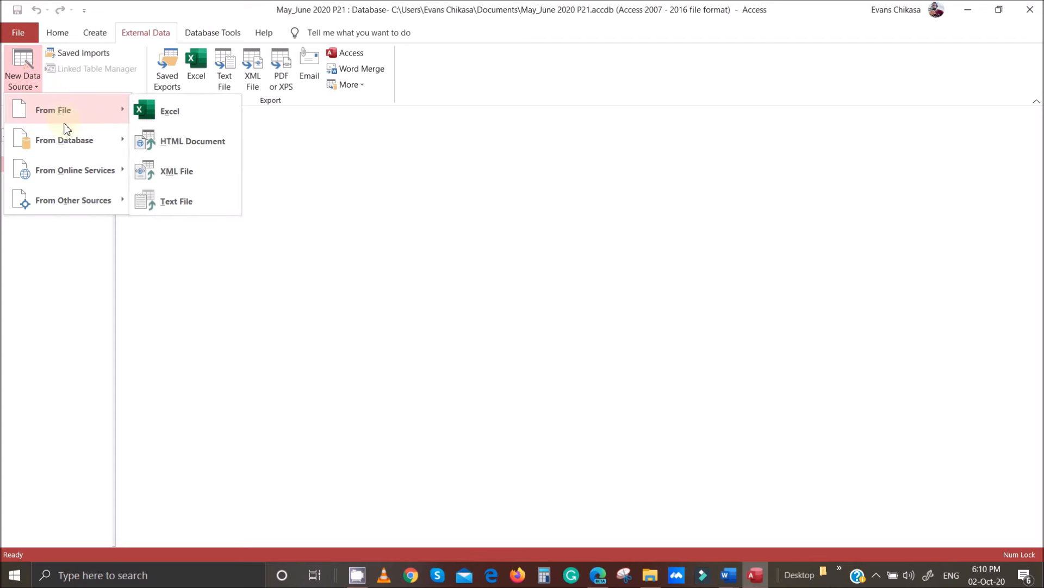
click(170, 212)
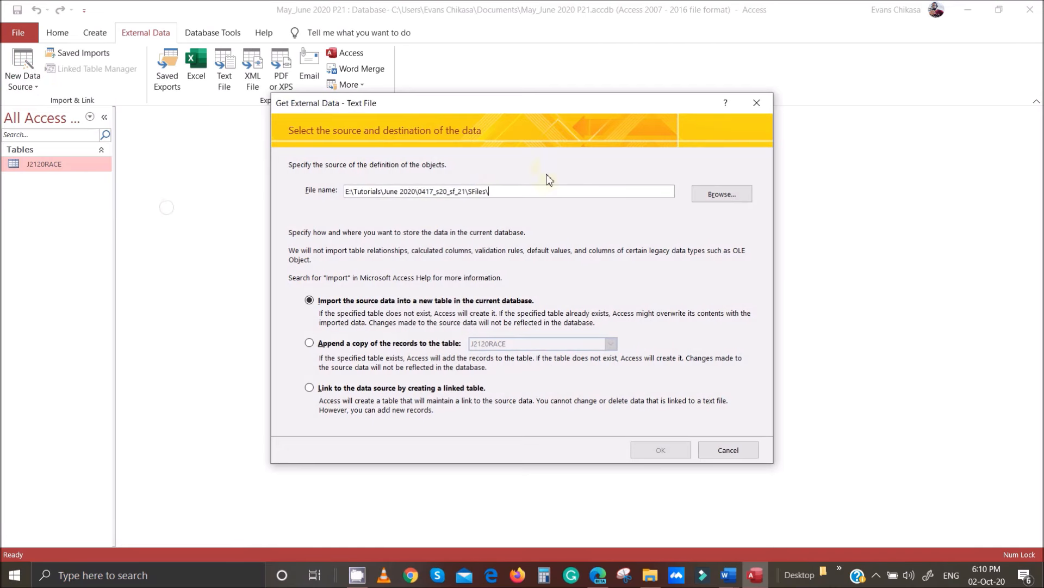
click(717, 195)
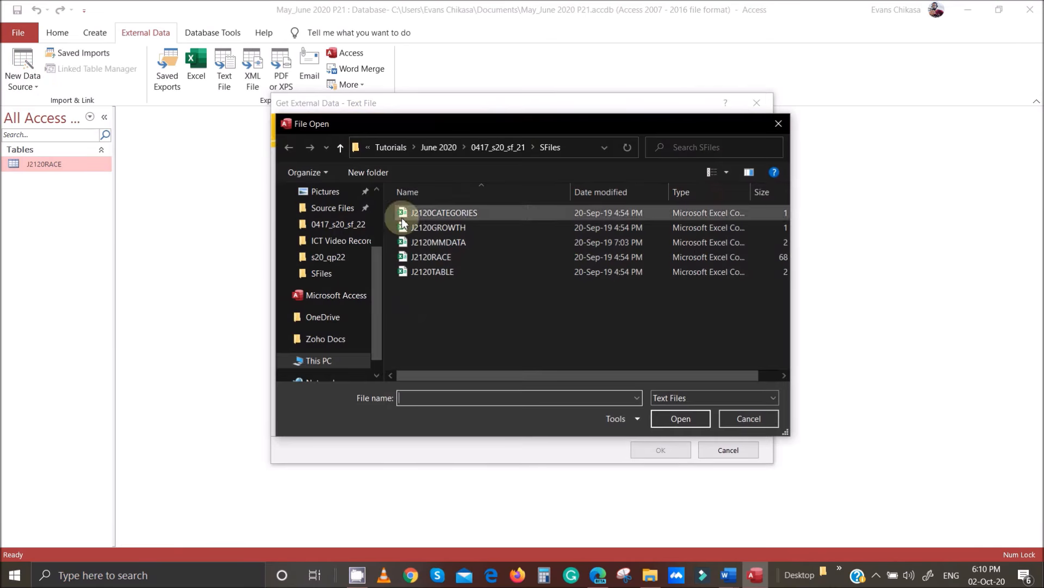
click(455, 212)
click(681, 419)
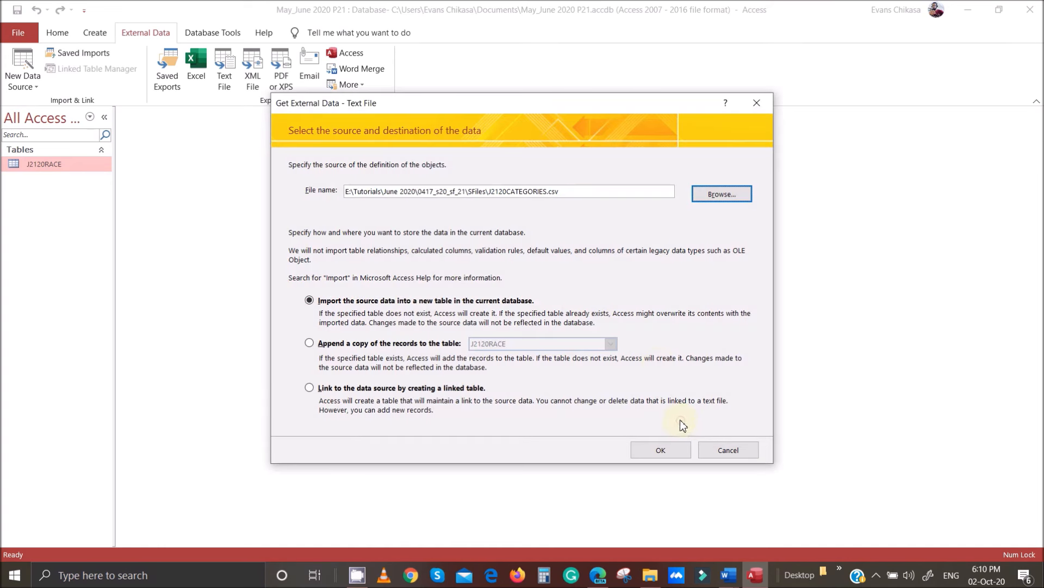
click(664, 453)
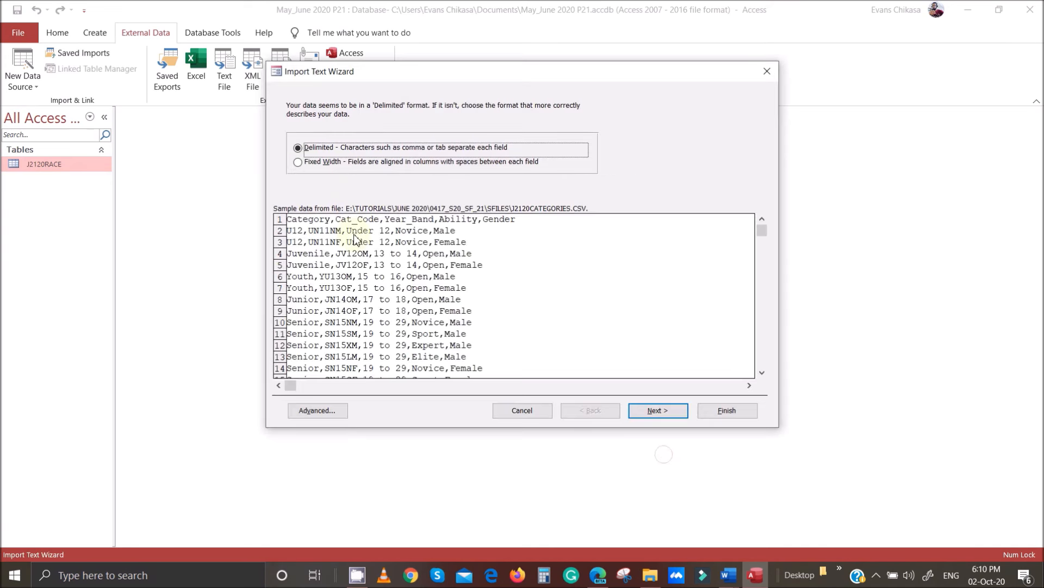
Step: Use the first row as field names for the delimited import and check the fields' data types in the import specification
click(647, 411)
click(343, 173)
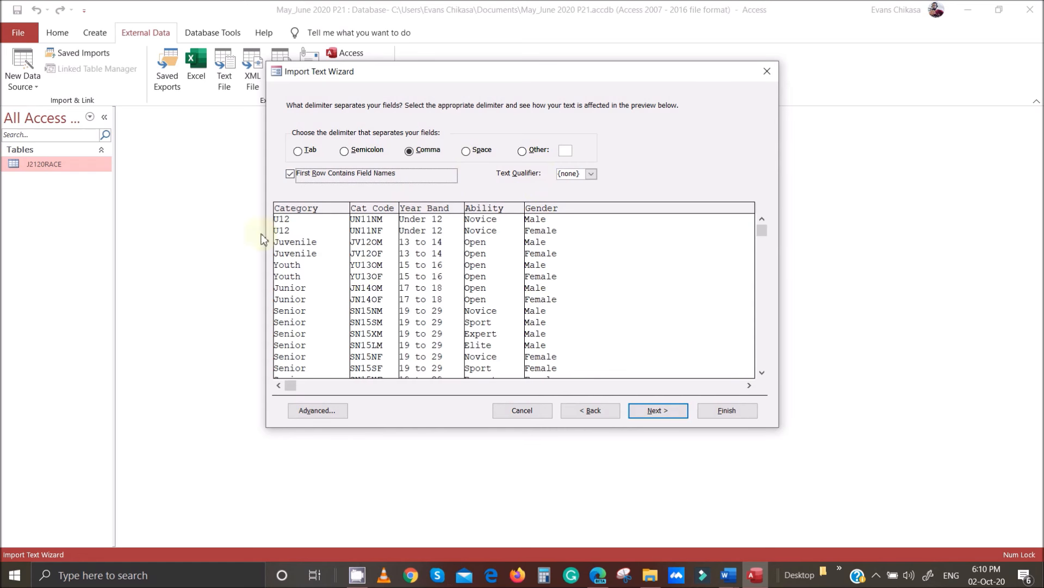
click(314, 416)
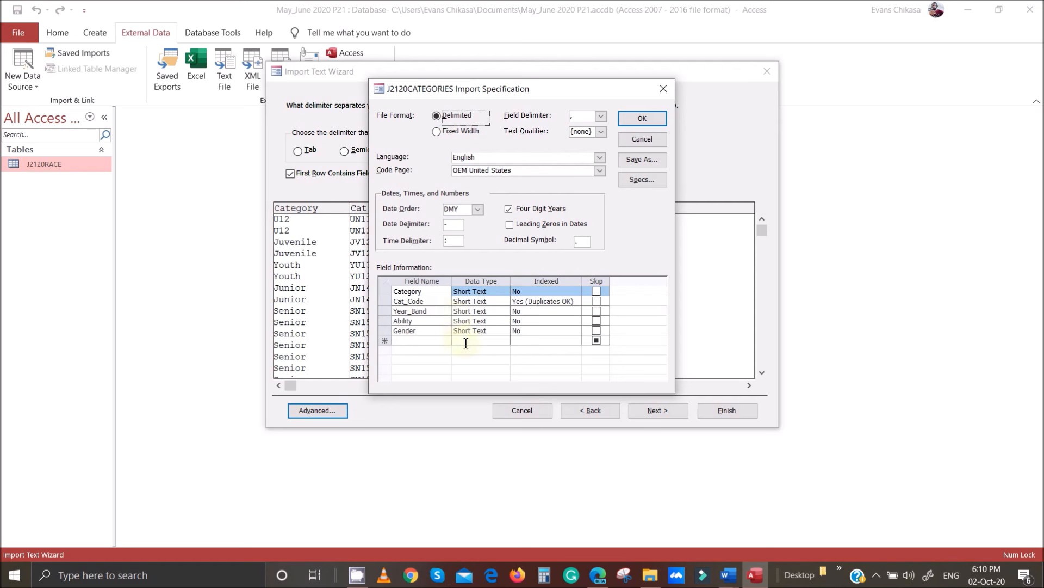
click(432, 292)
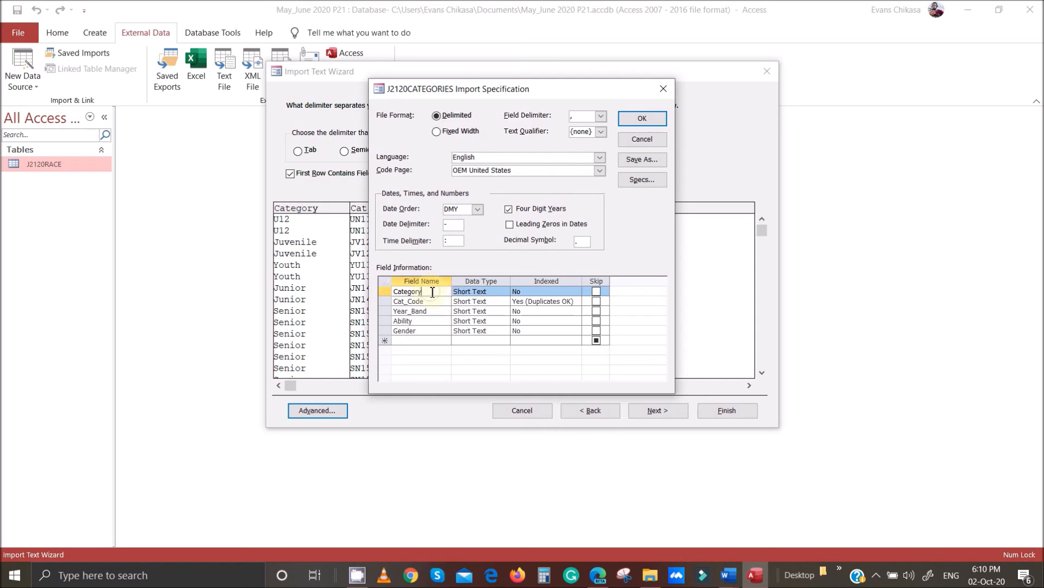
click(434, 301)
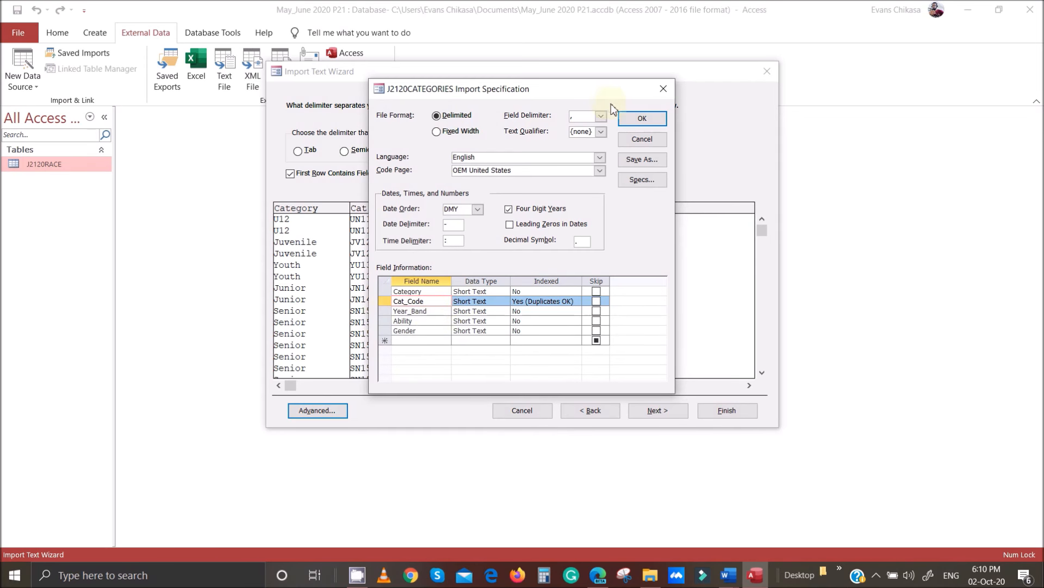
click(664, 88)
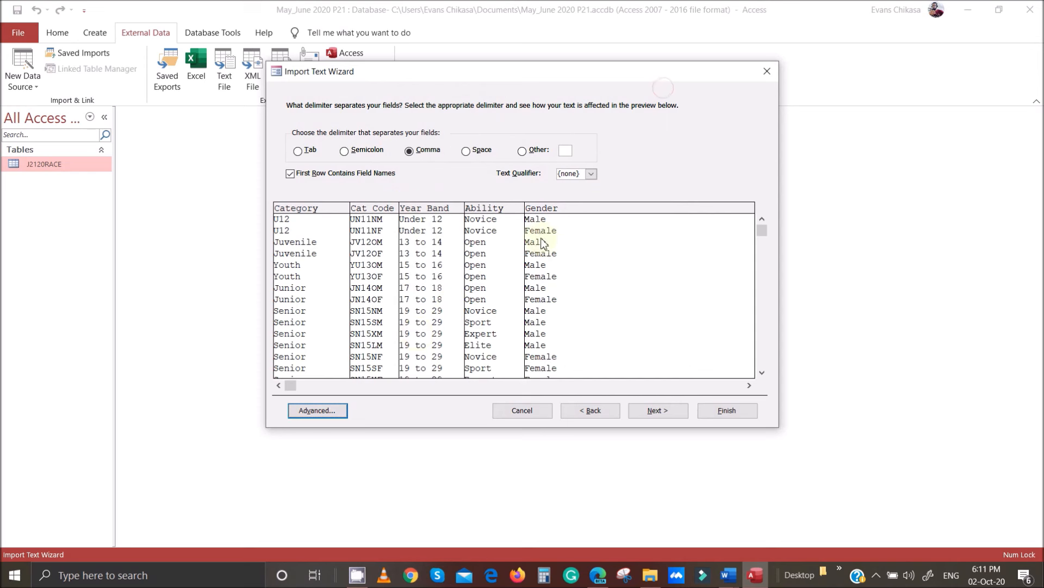
Step: Keep the default field options and choose Cat_Code as the new table's own primary key
click(663, 412)
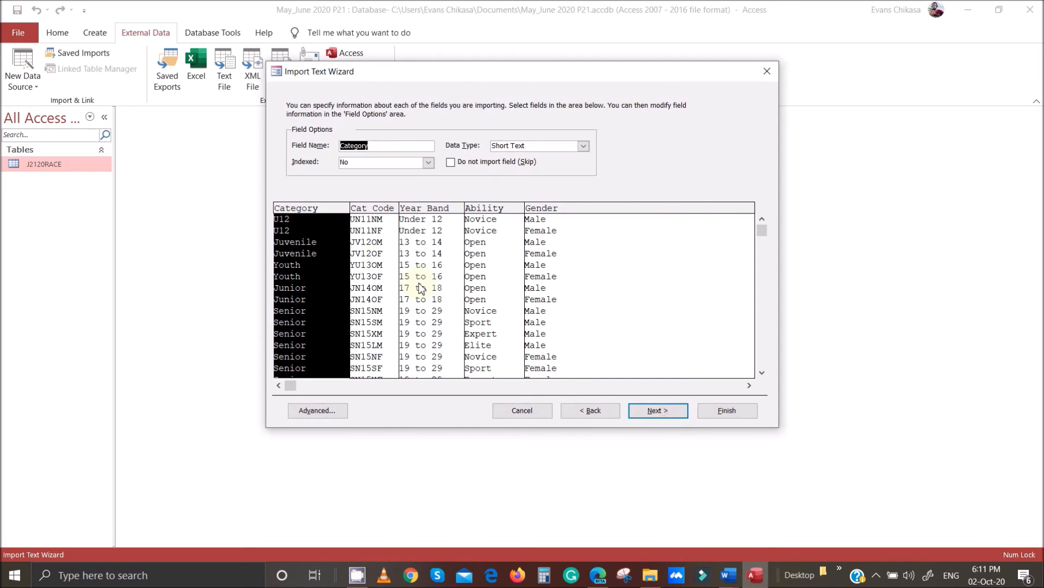
click(660, 411)
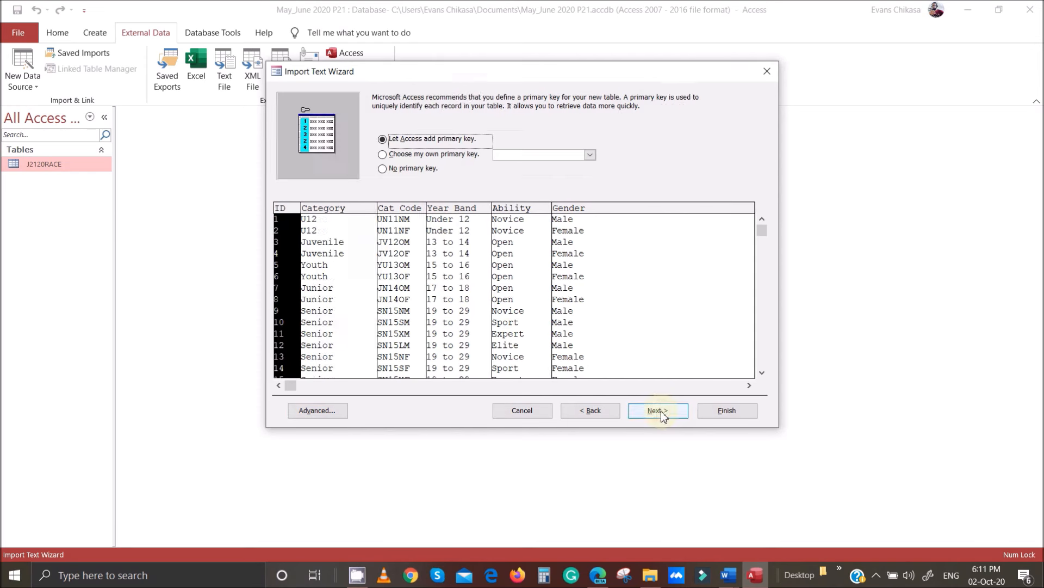
click(434, 156)
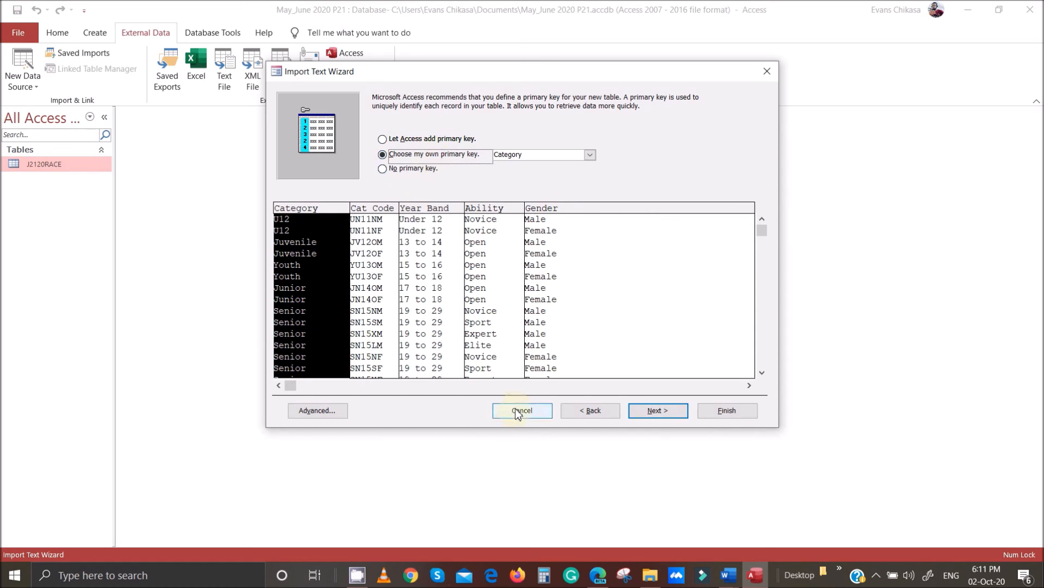
click(364, 266)
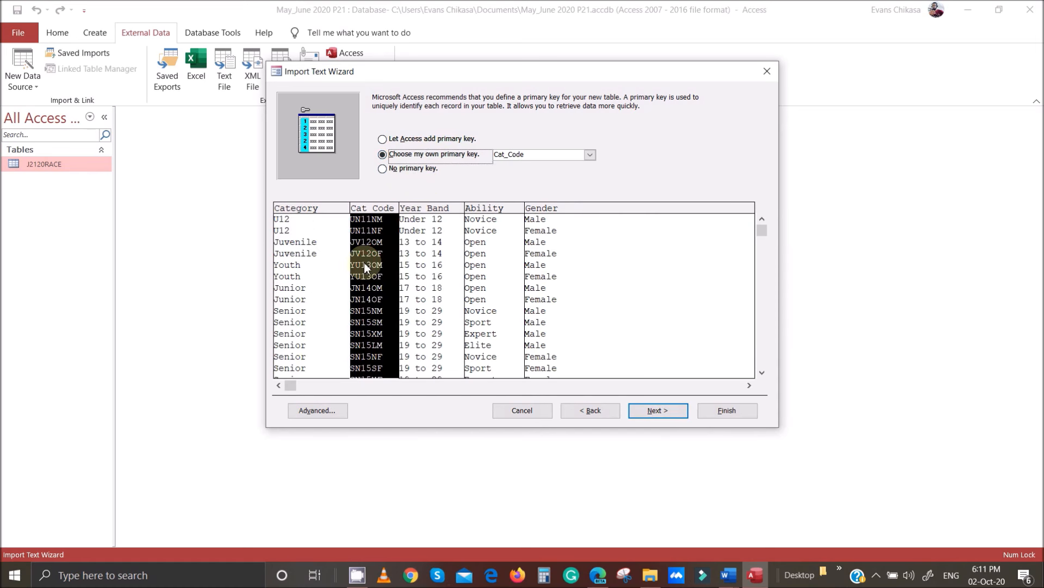
click(658, 411)
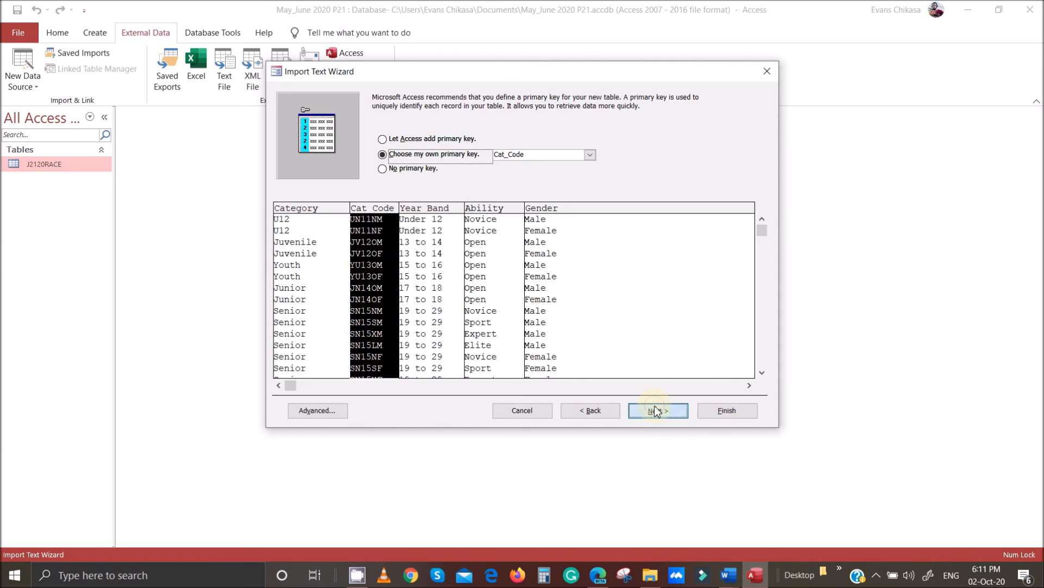
Step: Finish importing the J2120CATEGORIES table and close the wizard without saving the import steps
click(728, 410)
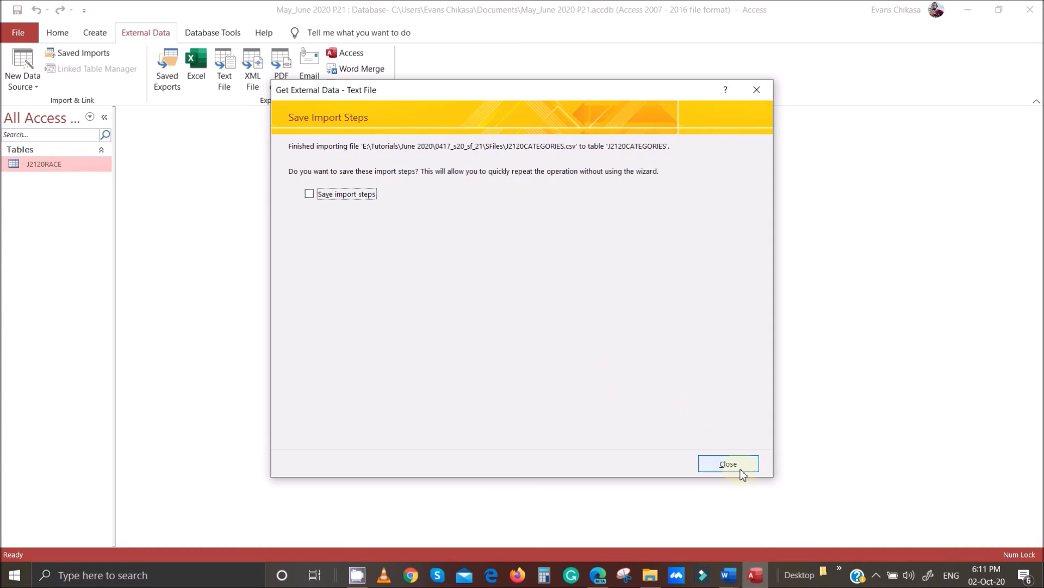
click(738, 463)
Step: Switch to the exam paper PDF and highlight task 21's one-to-many relationship wording and both later Cat_Code mentions
click(597, 577)
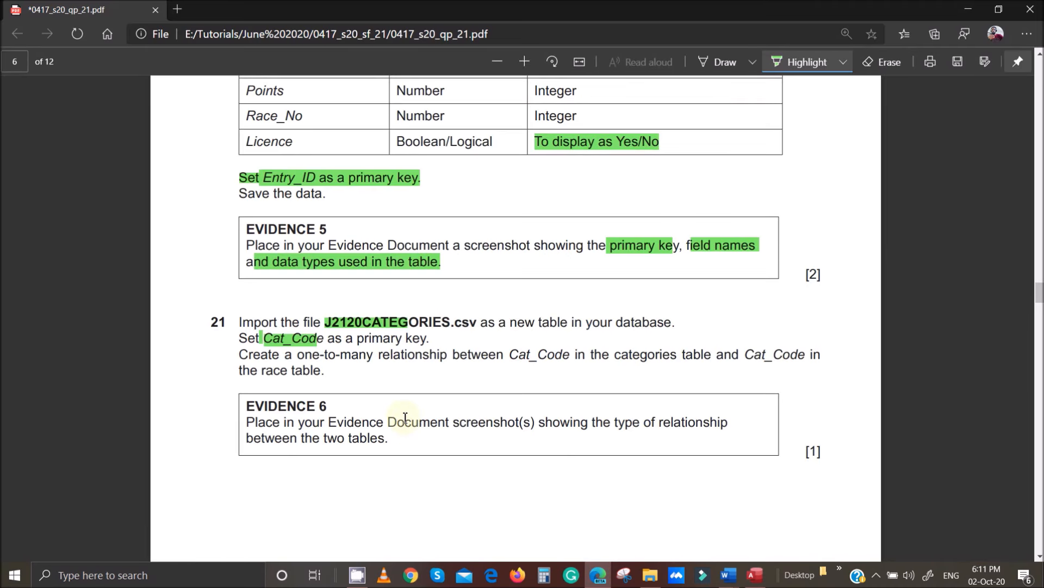
drag(375, 355, 509, 356)
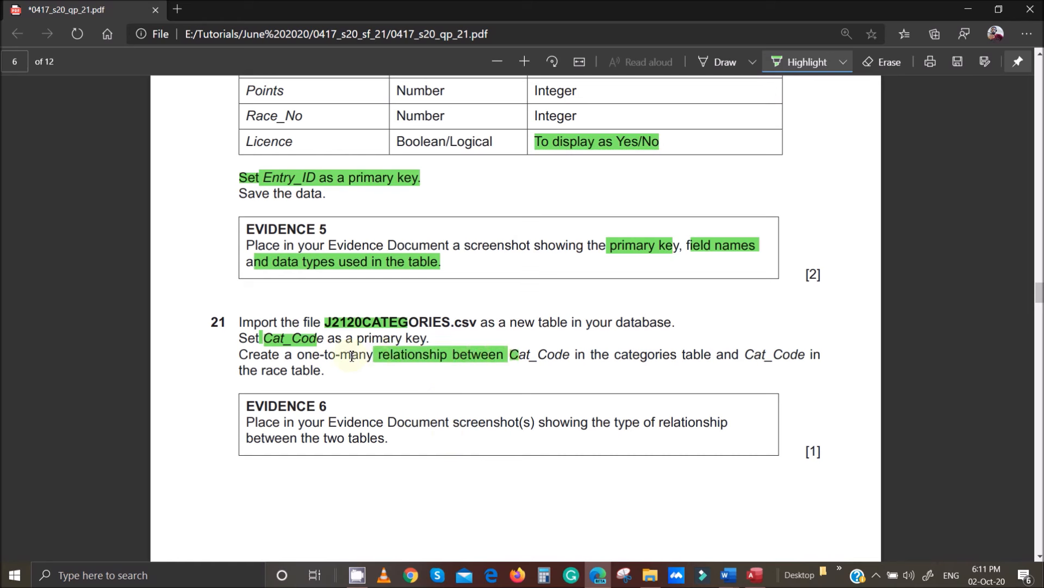
drag(297, 355, 374, 355)
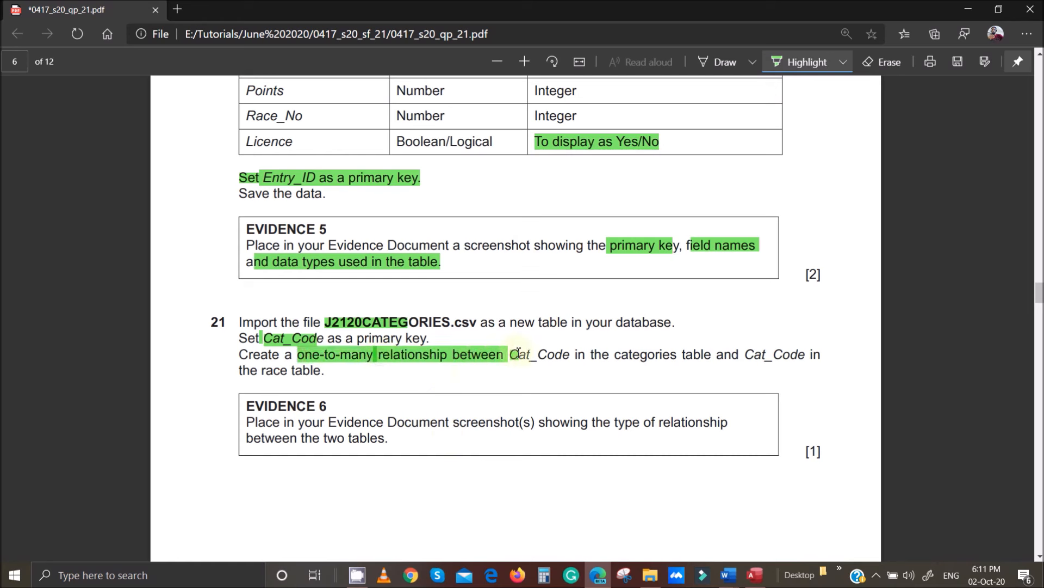
drag(510, 354, 555, 355)
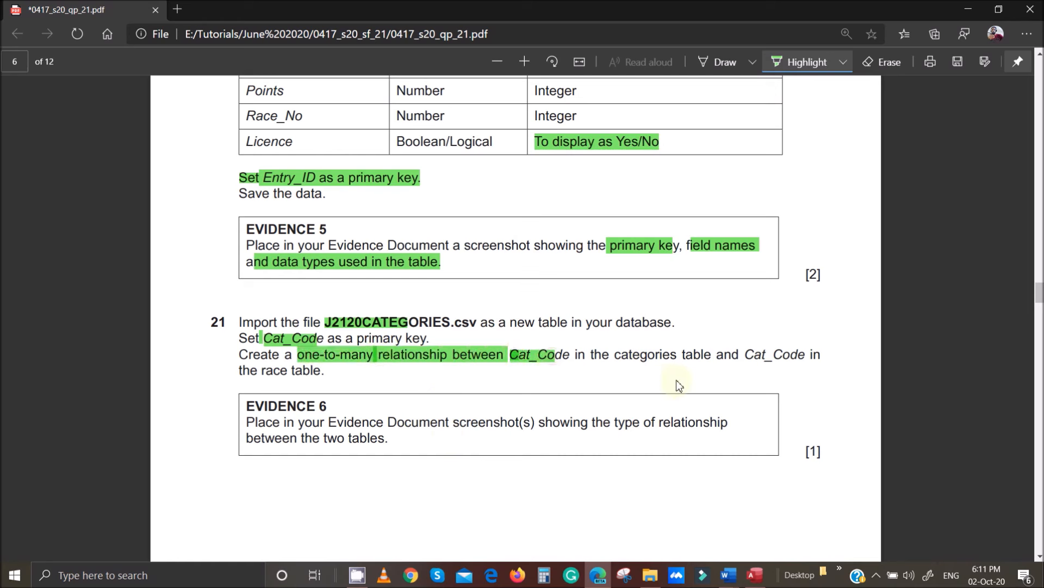
drag(743, 355, 806, 356)
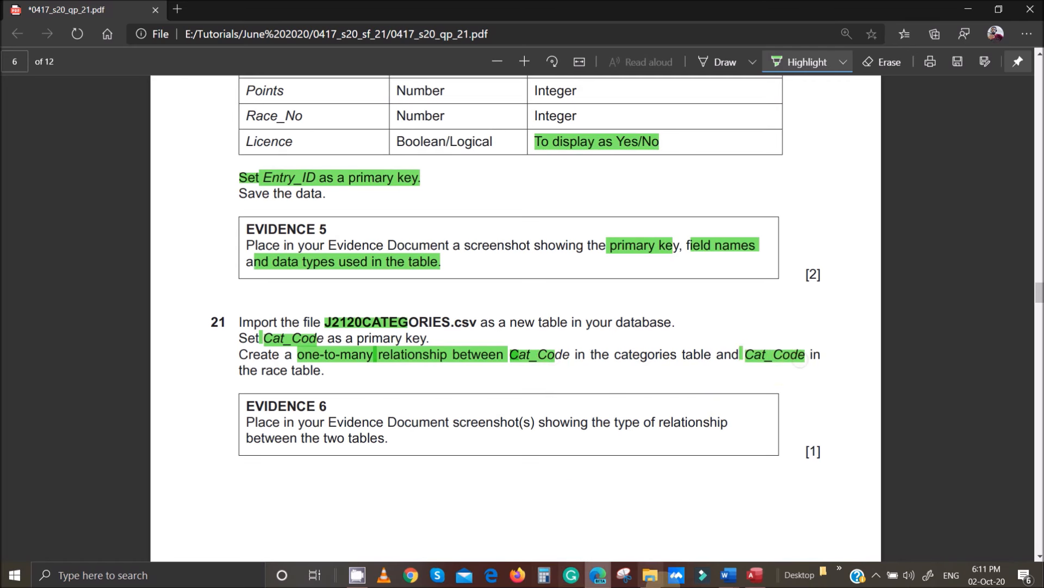
Step: Return to Access, add J2120CATEGORIES and J2120RACE to the relationships layout and enlarge the J2120RACE box to show all its fields
mouse_move(755, 575)
click(772, 509)
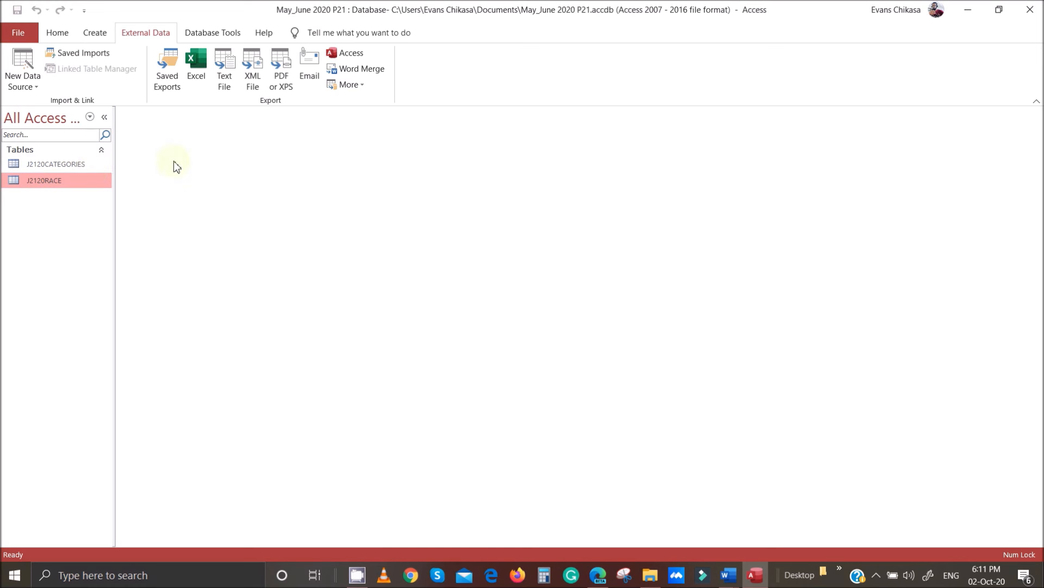
click(216, 32)
click(175, 69)
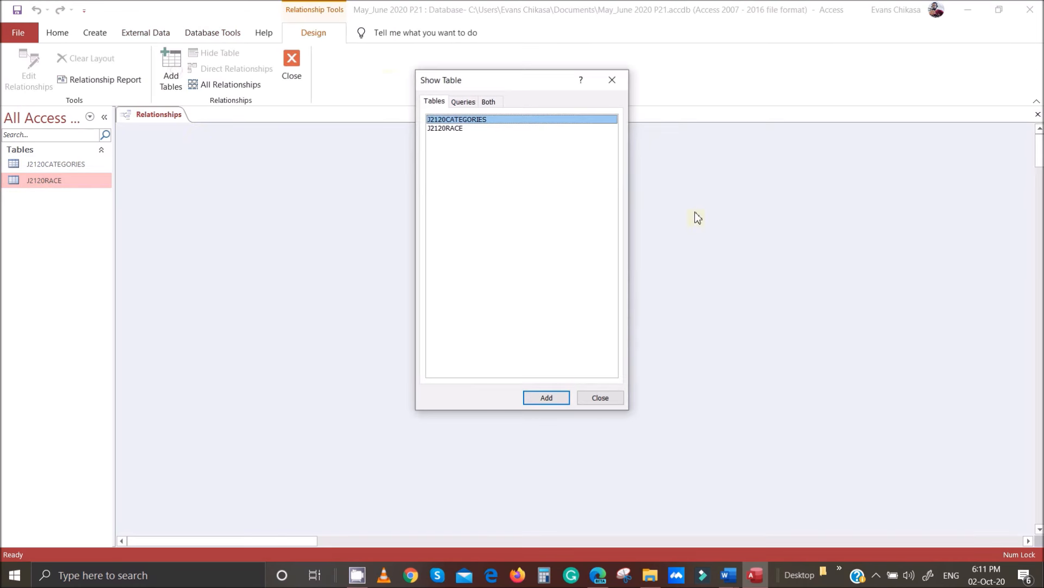
shift+click(452, 128)
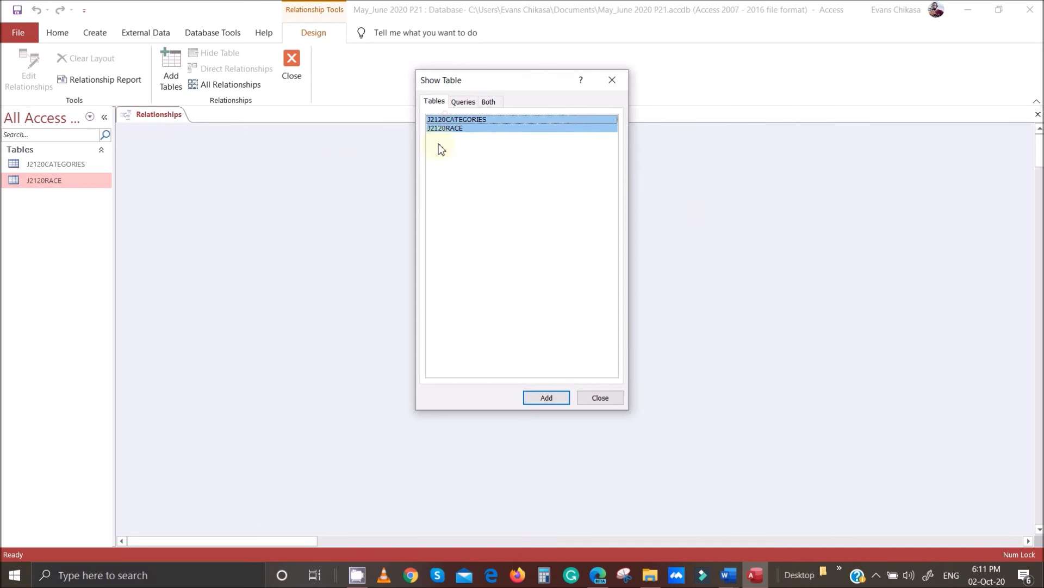
click(543, 397)
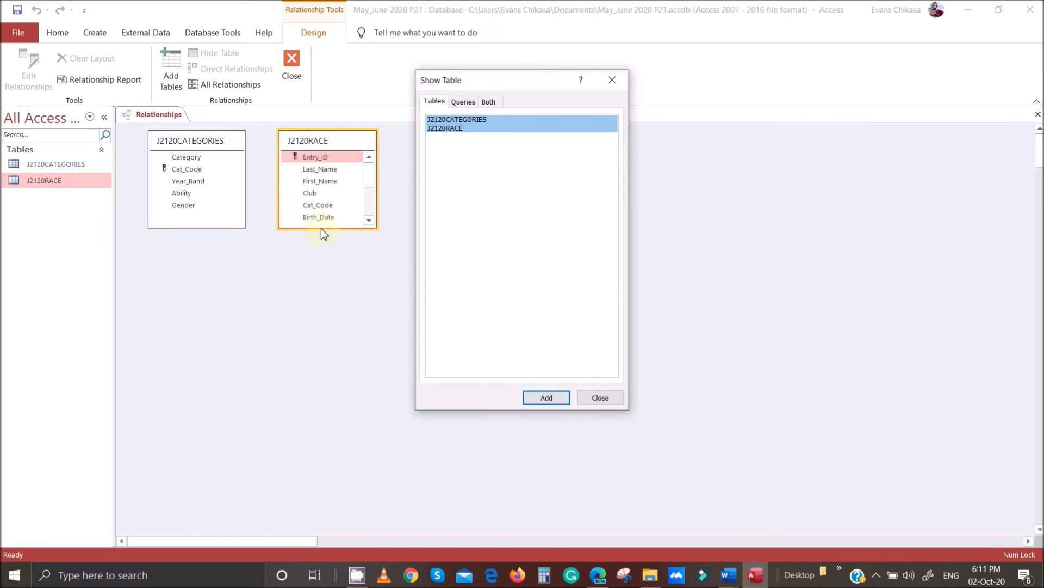
click(602, 398)
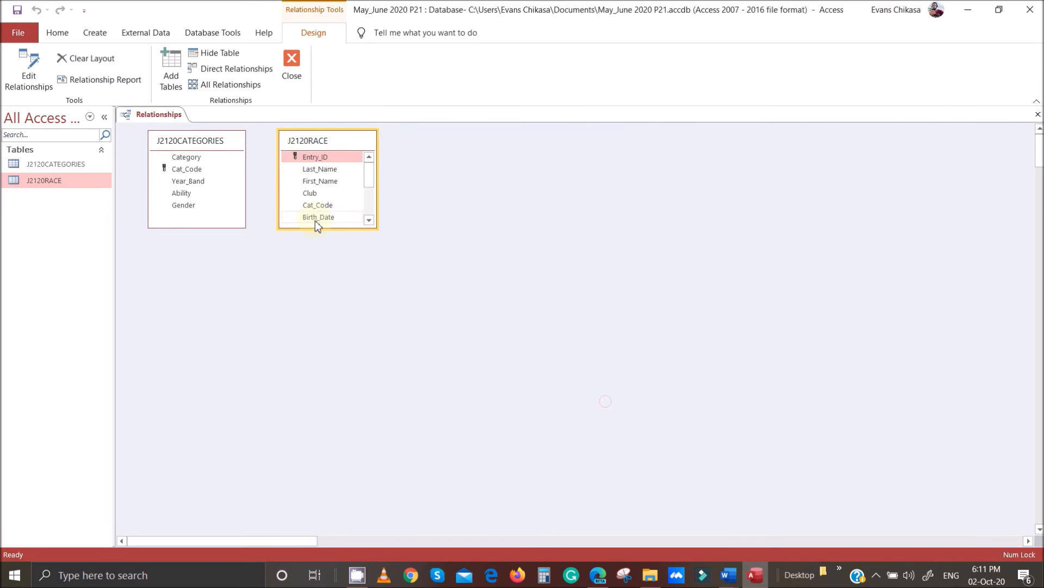
drag(313, 229, 307, 324)
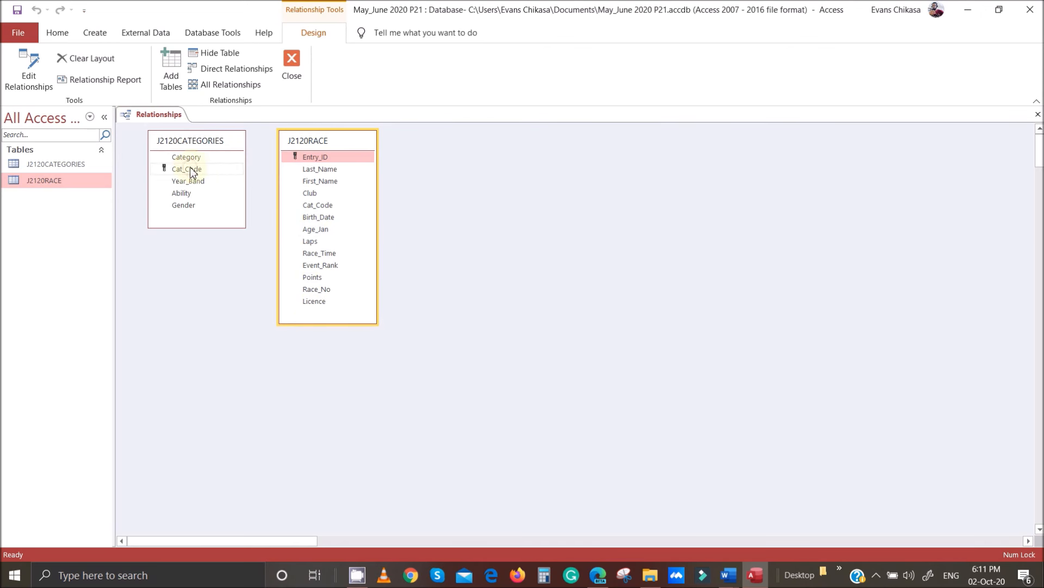
Step: Create a one-to-many relationship from Cat_Code in J2120CATEGORIES to Cat_Code in J2120RACE with referential integrity enforced
drag(191, 171, 322, 207)
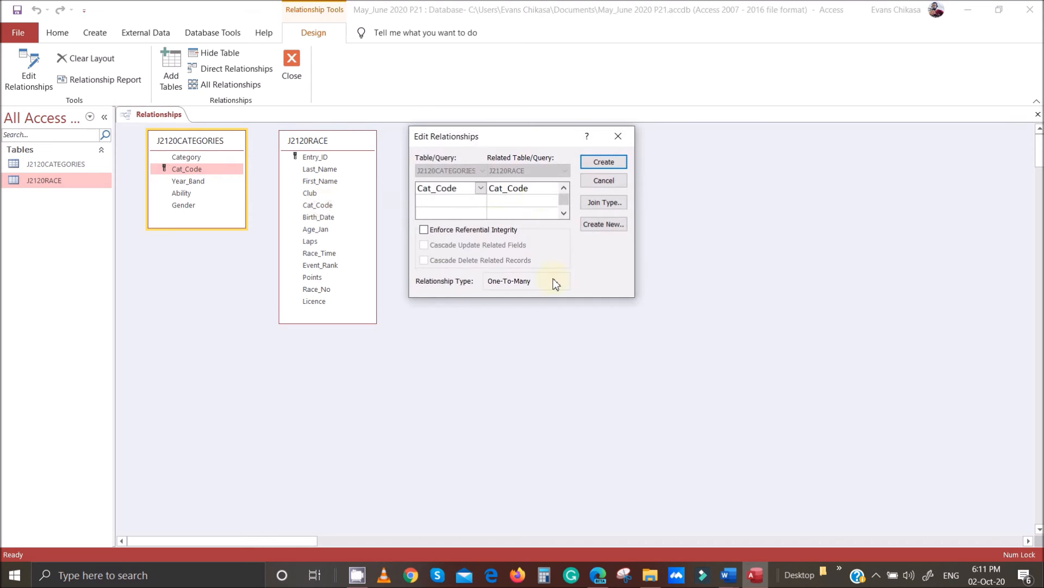
click(461, 230)
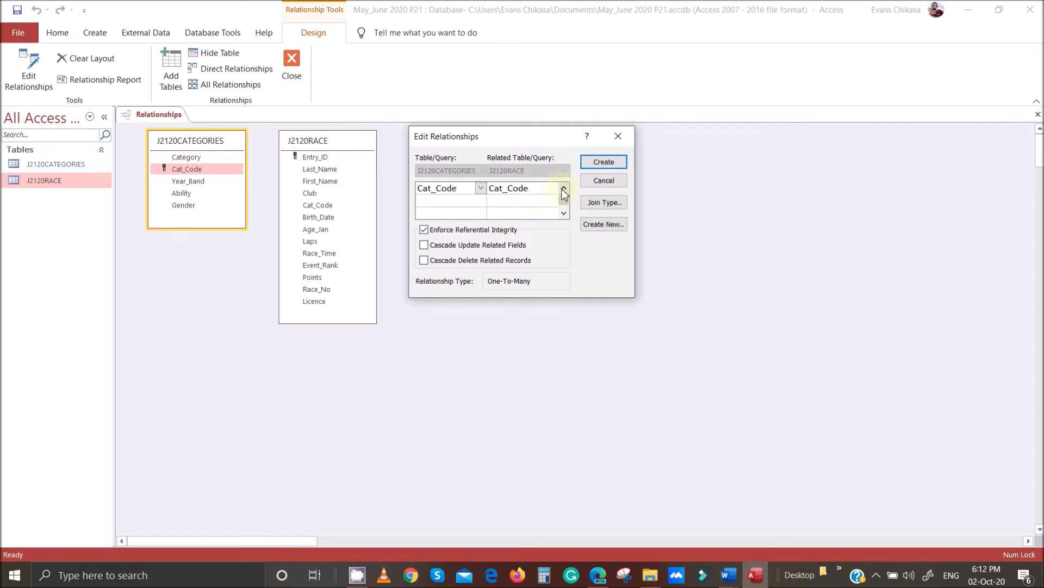
click(514, 190)
click(467, 190)
click(501, 190)
click(451, 191)
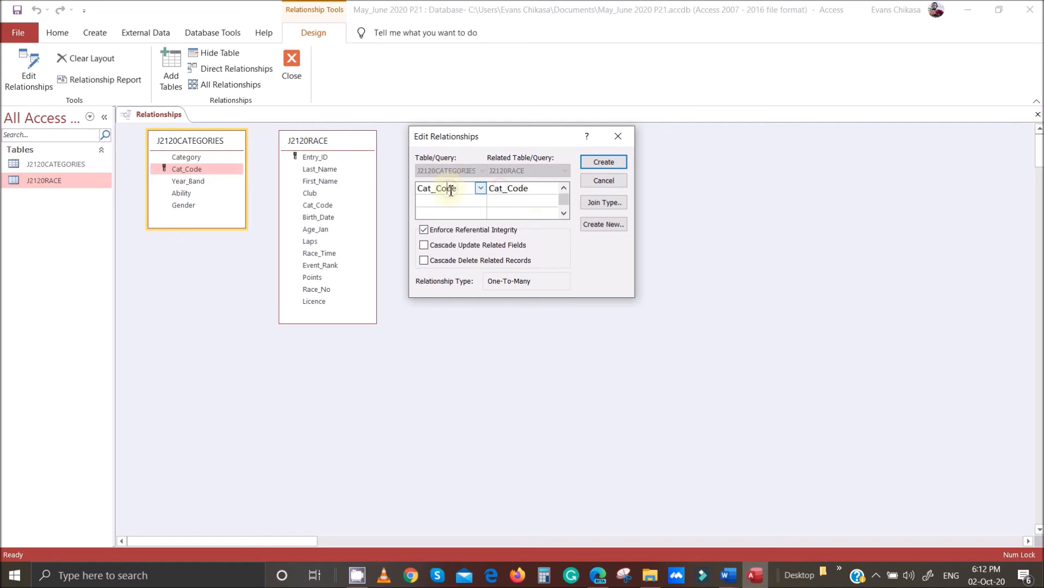
click(552, 190)
click(552, 189)
click(555, 190)
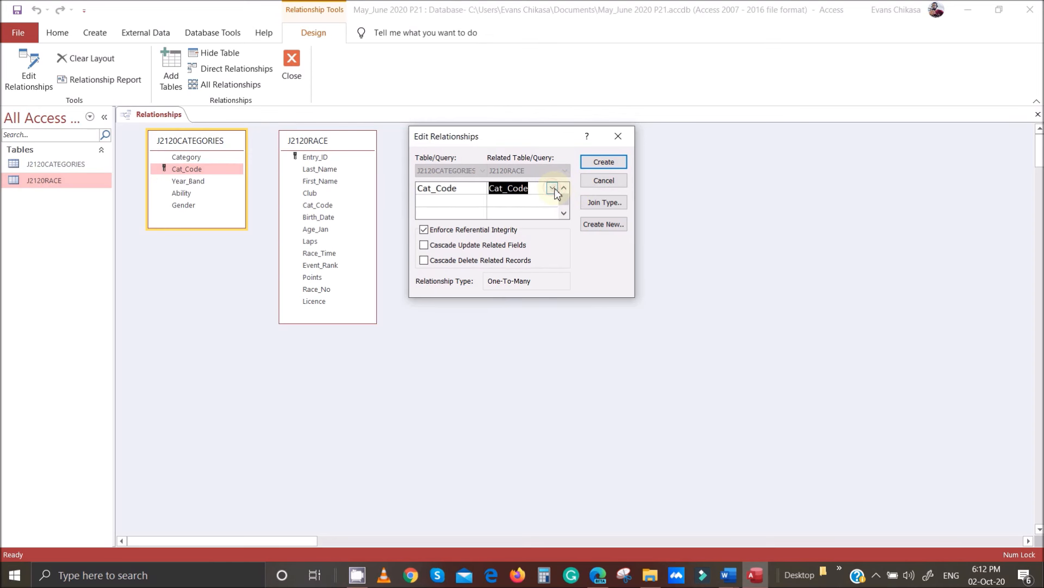
click(552, 189)
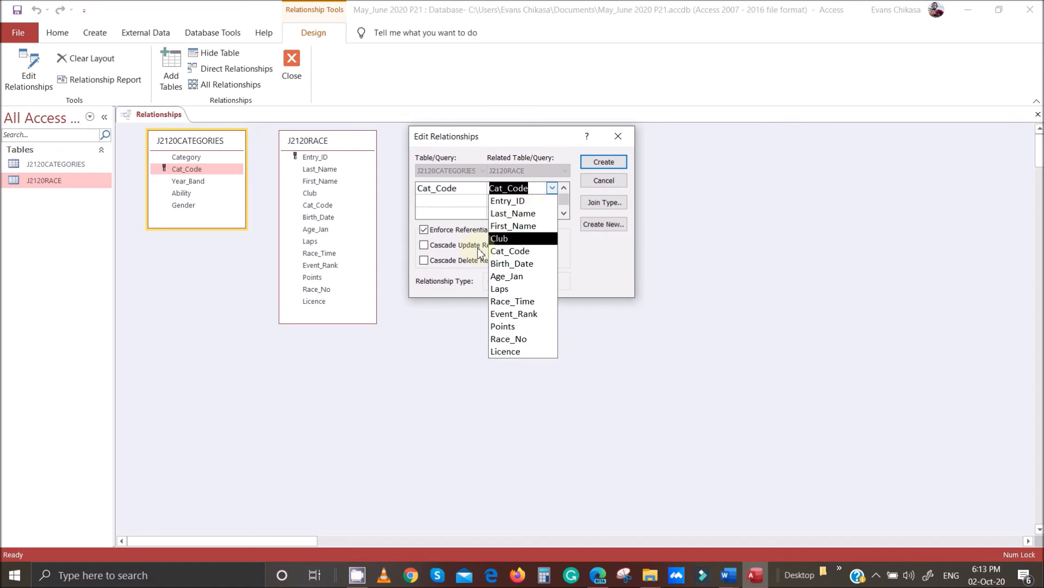
click(583, 259)
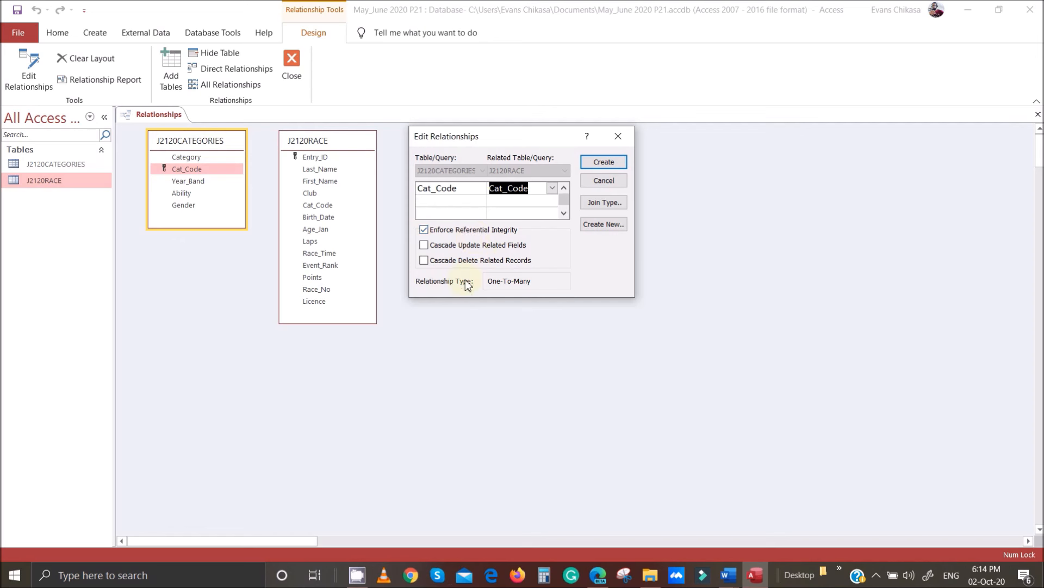
click(604, 162)
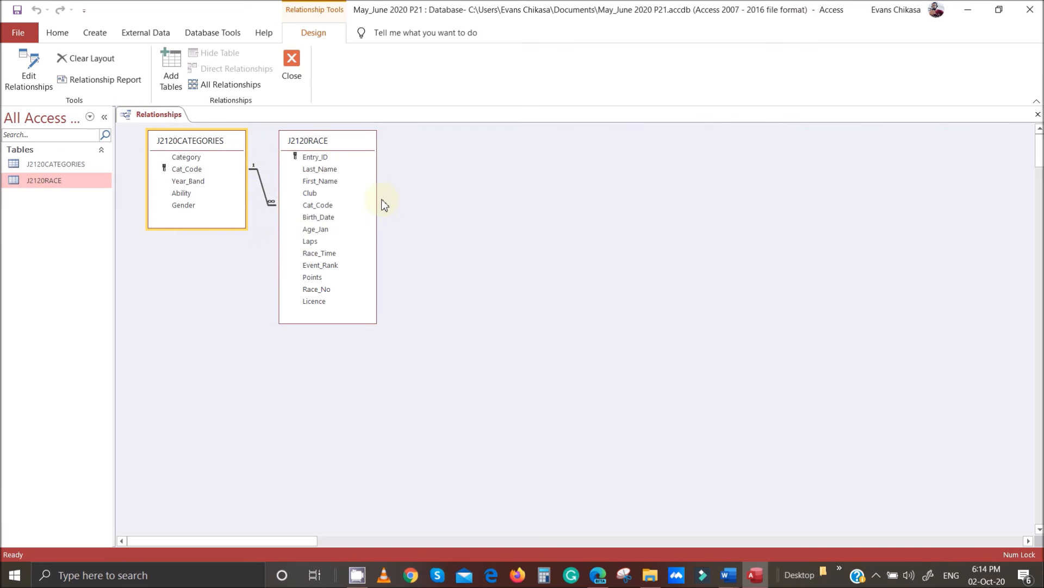
Step: Edit the Cat_Code relationship between the two tables and turn off Enforce Referential Integrity
double_click(269, 205)
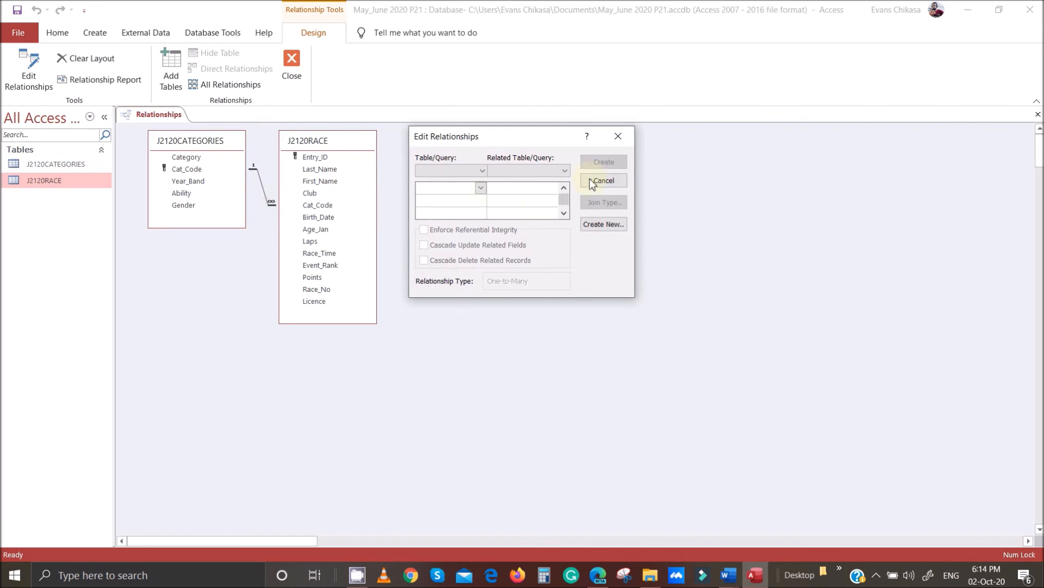
click(618, 136)
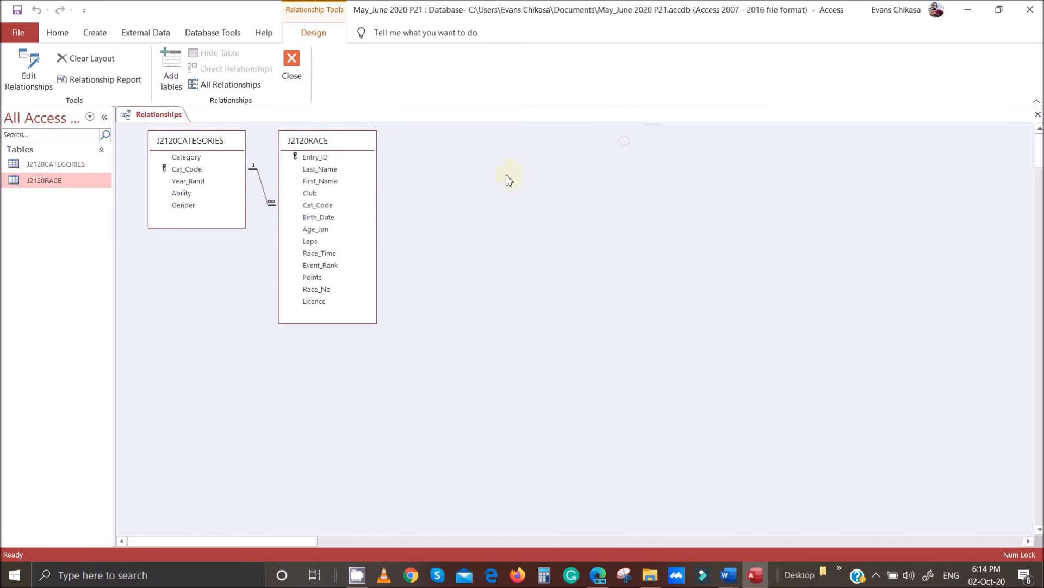
double_click(271, 204)
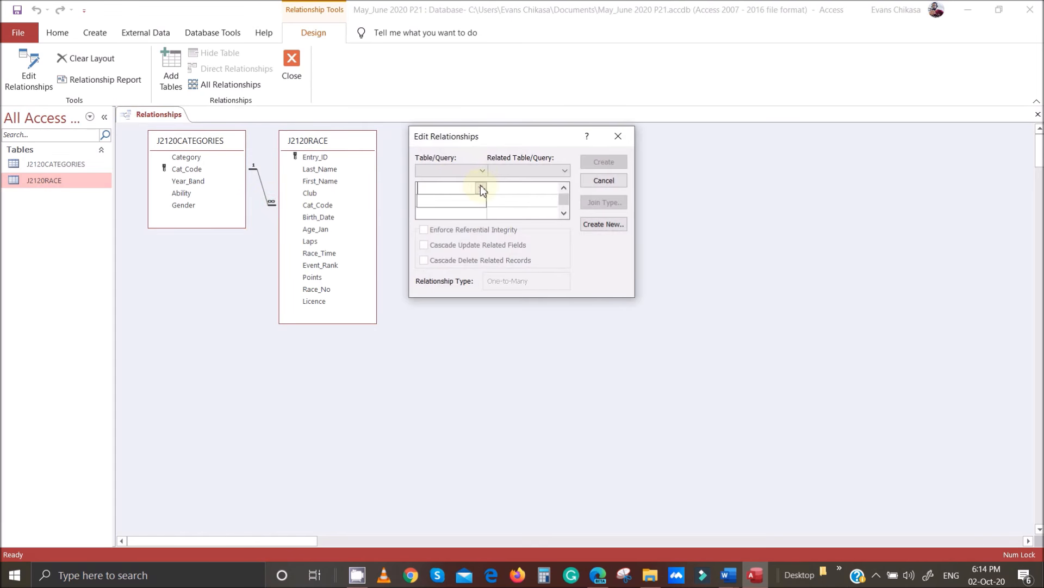
click(481, 172)
click(470, 181)
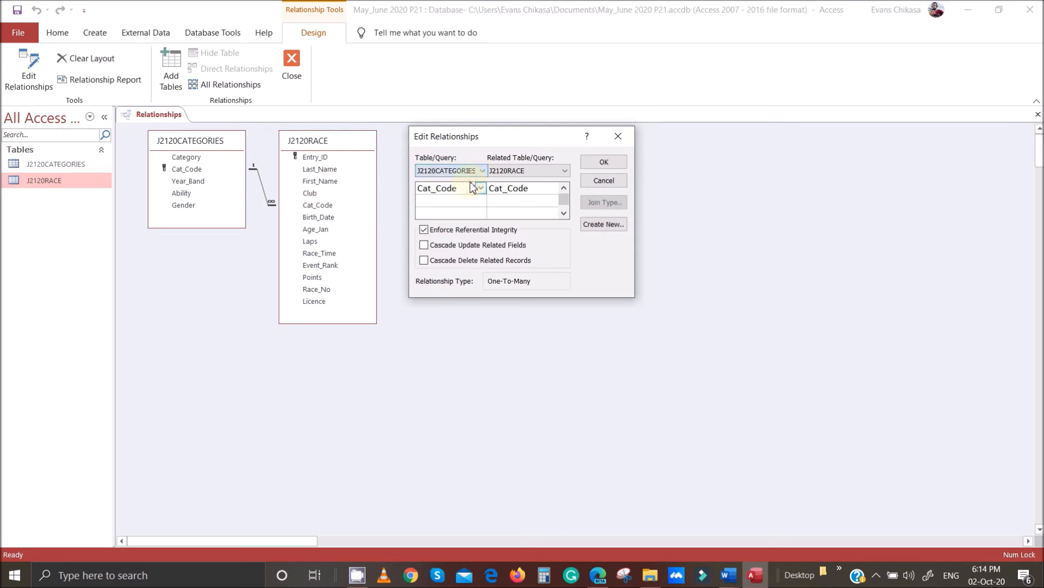
click(424, 230)
click(424, 233)
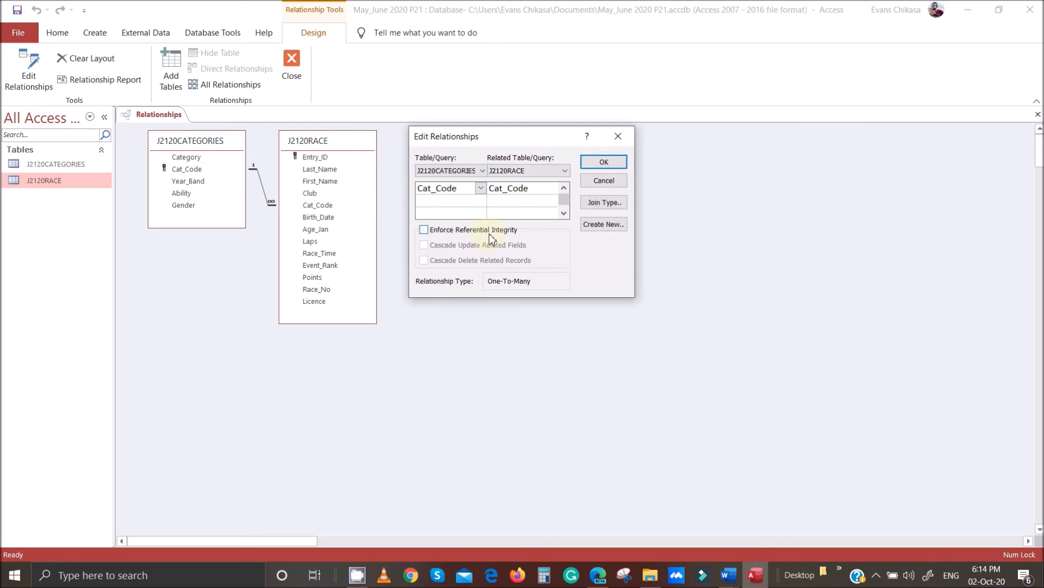
click(603, 162)
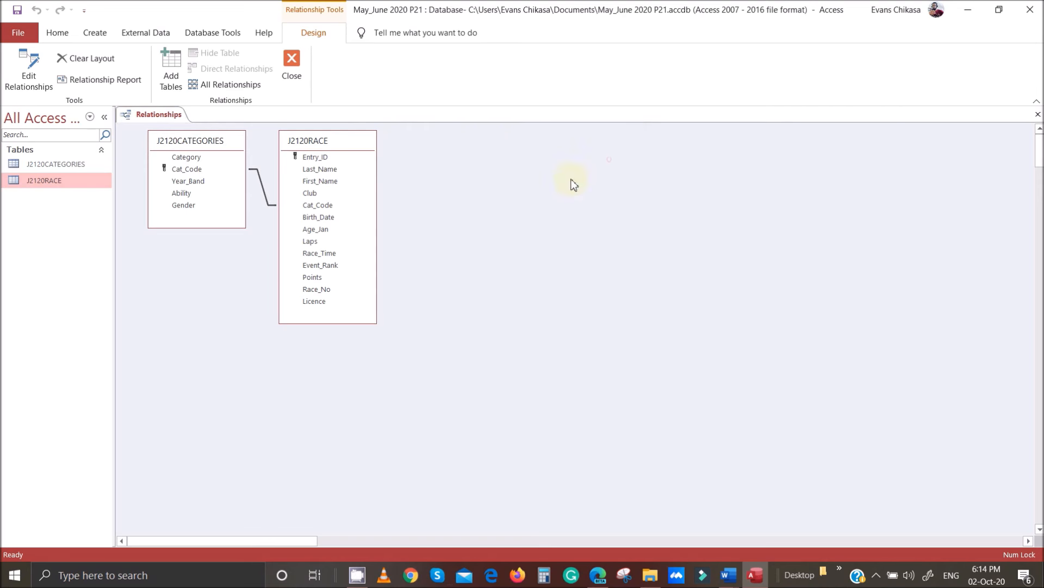
Step: Reopen the Cat_Code relationship and turn Enforce Referential Integrity back on
double_click(273, 205)
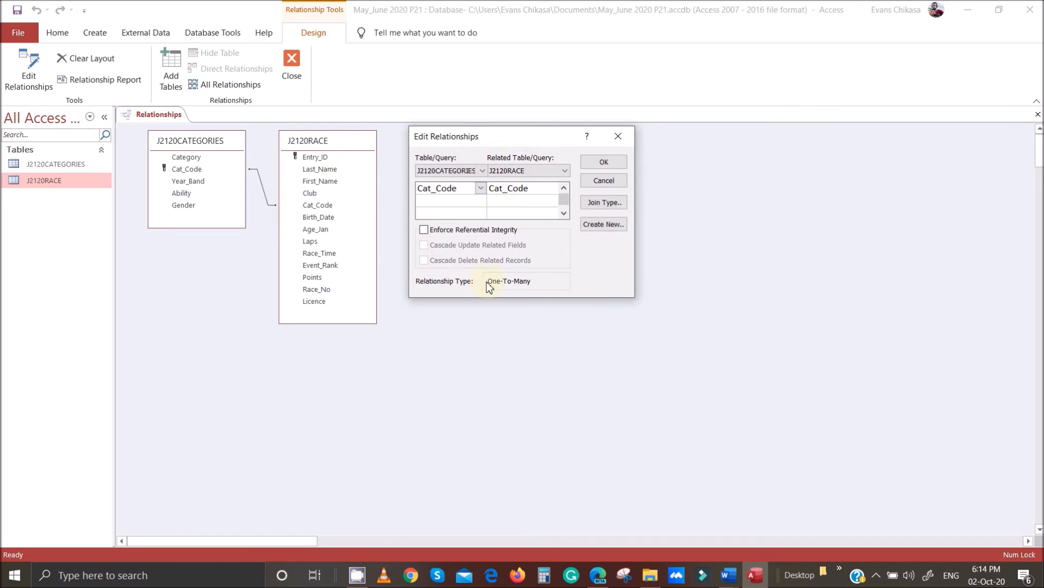
click(439, 232)
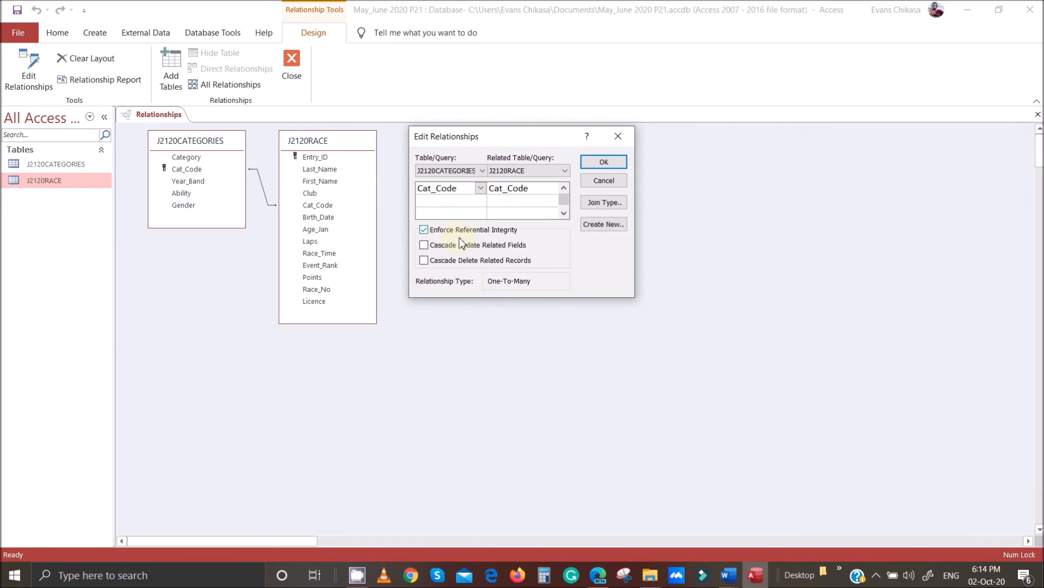
click(601, 166)
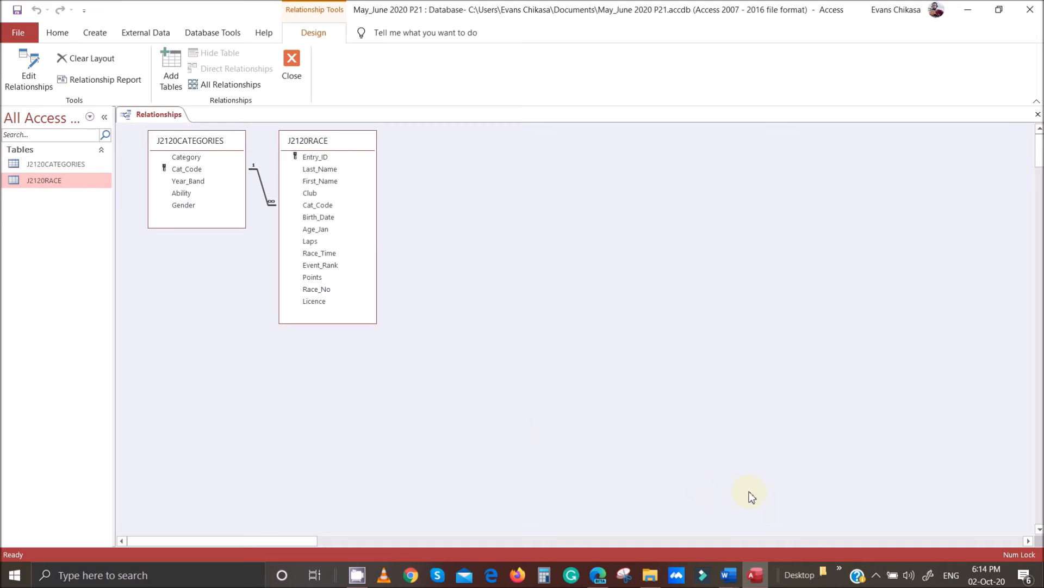
Step: Switch to the exam paper PDF and highlight the Evidence 6 instruction about showing the relationship type
mouse_move(599, 582)
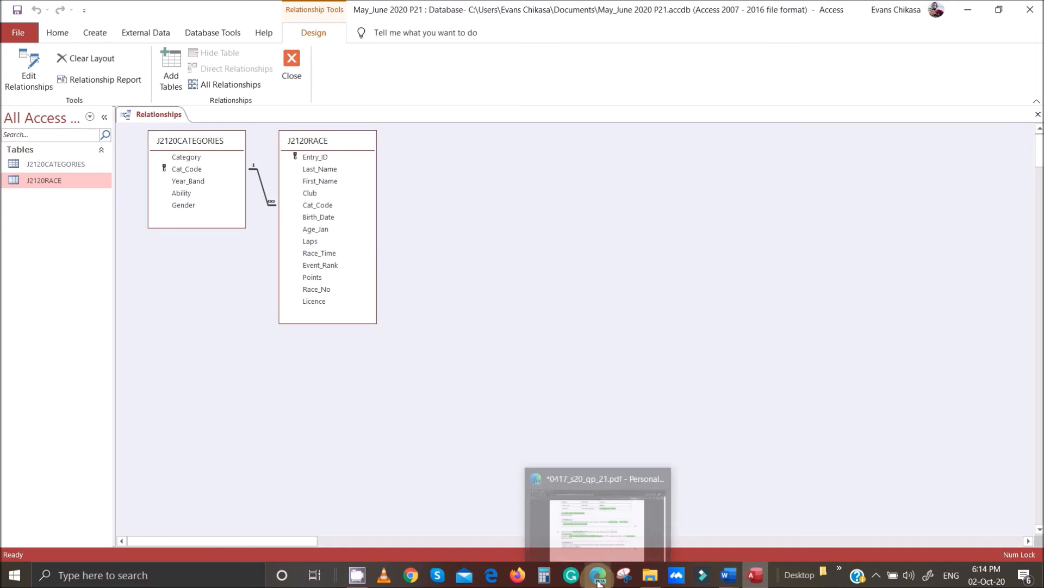
click(595, 537)
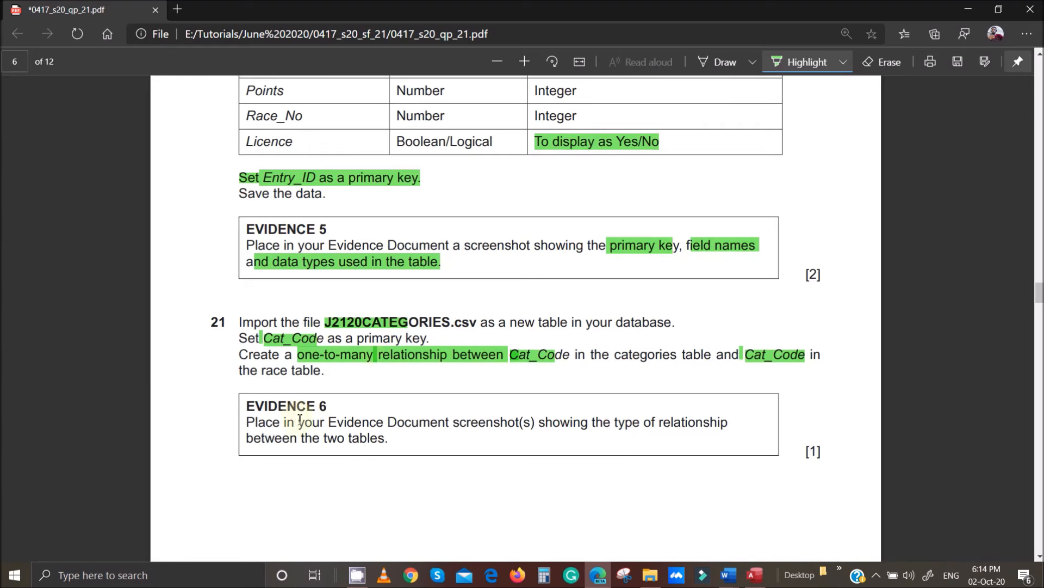
drag(248, 423, 431, 450)
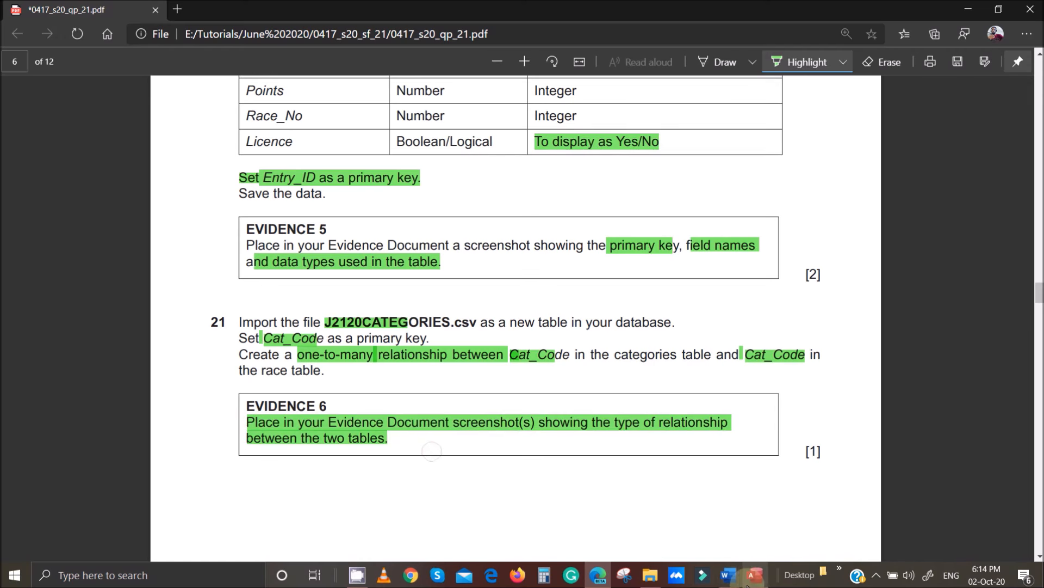
Step: Switch to the Access database and open the Cat_Code relationship for editing, selecting J2120CATEGORIES as the table
mouse_move(756, 575)
click(760, 519)
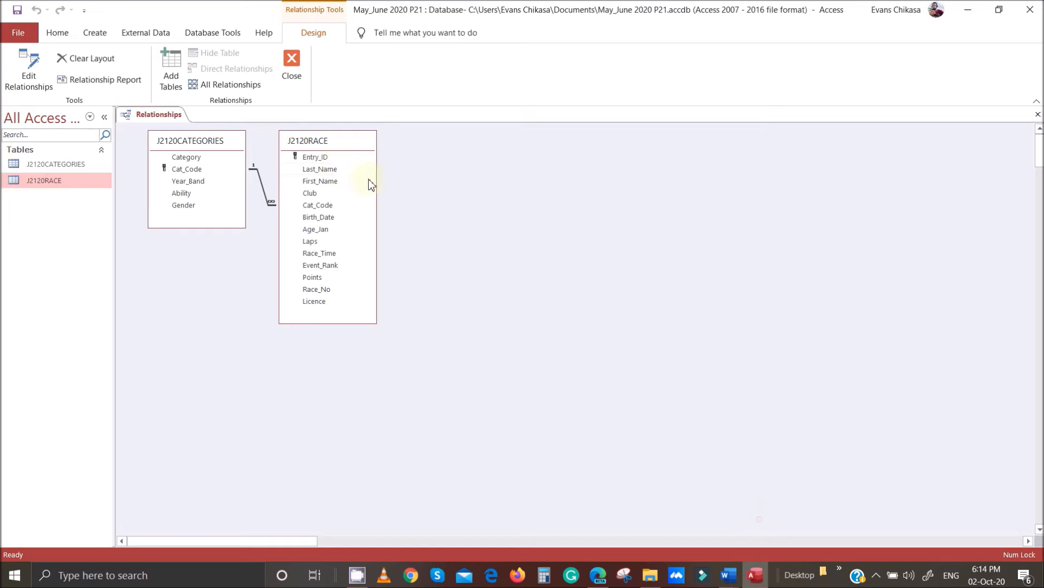
double_click(270, 203)
click(482, 171)
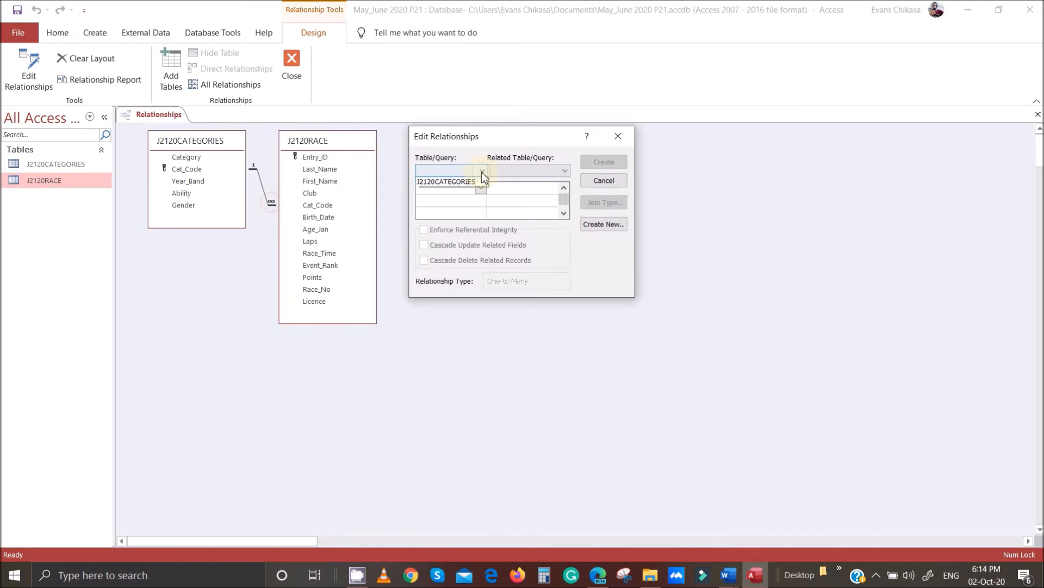
click(456, 182)
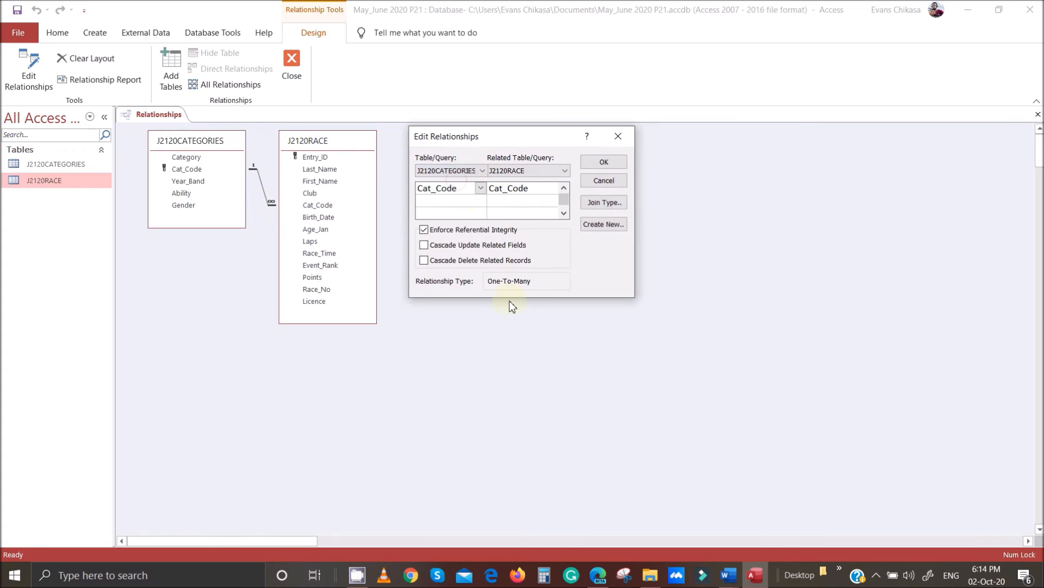
Step: Capture the relationship diagram together with the Edit Relationships dialog as a screenshot and copy it to the clipboard
key(Print)
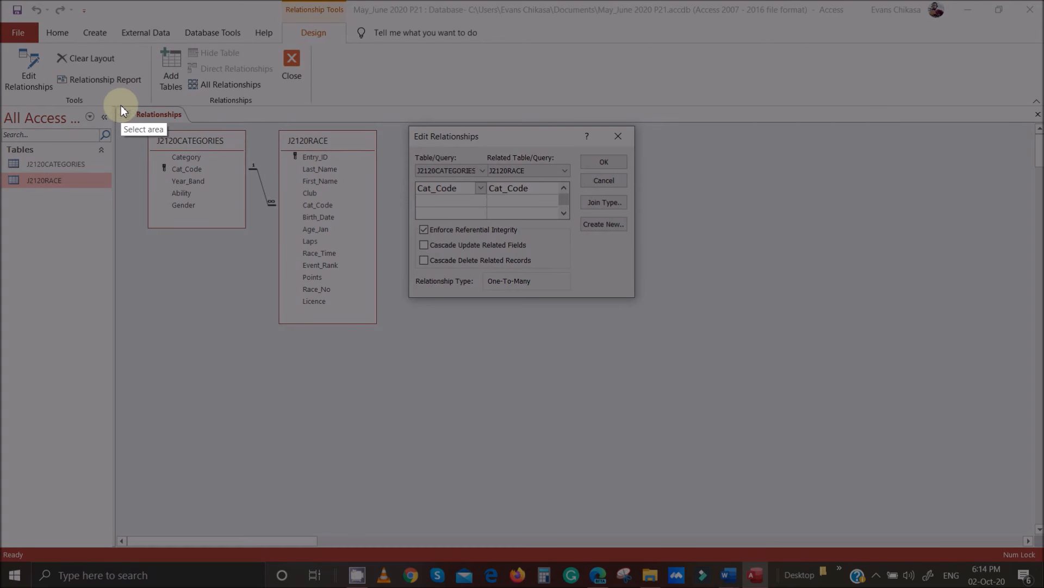
drag(115, 105, 652, 331)
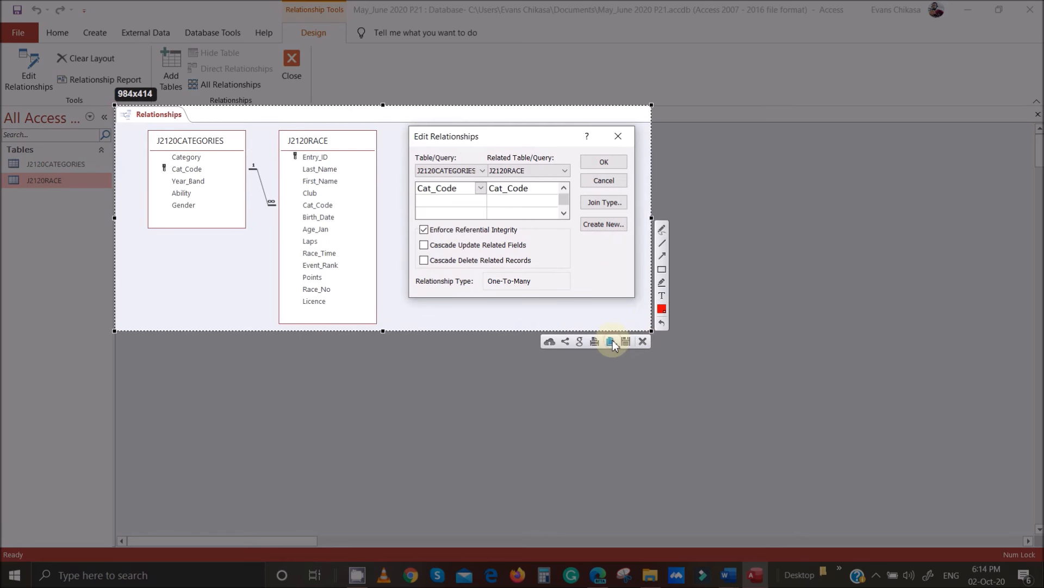
click(610, 341)
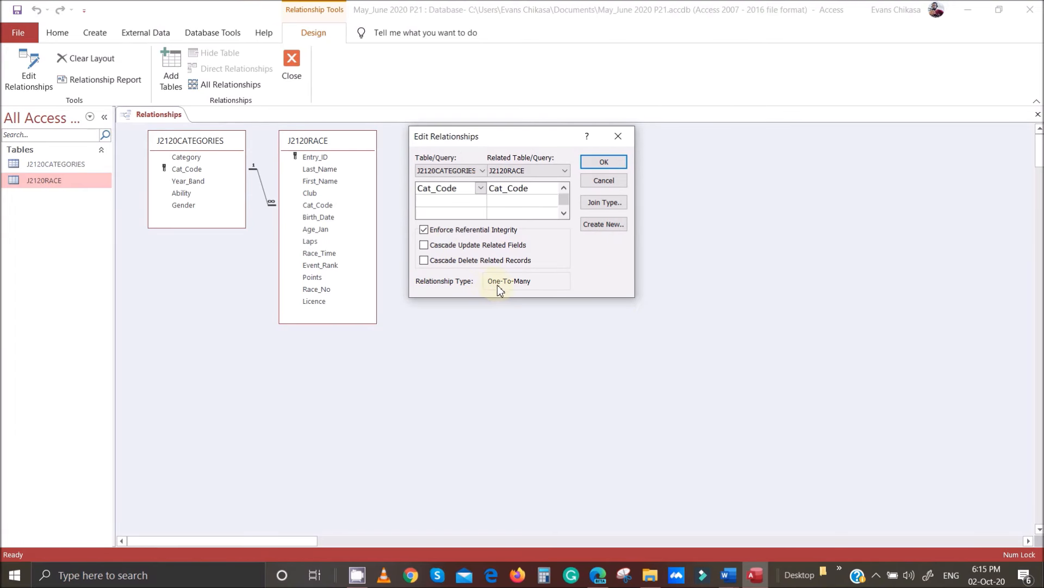
key(Print)
drag(96, 30, 778, 410)
click(788, 347)
mouse_move(481, 272)
mouse_down()
mouse_move(543, 305)
mouse_move(539, 290)
mouse_up()
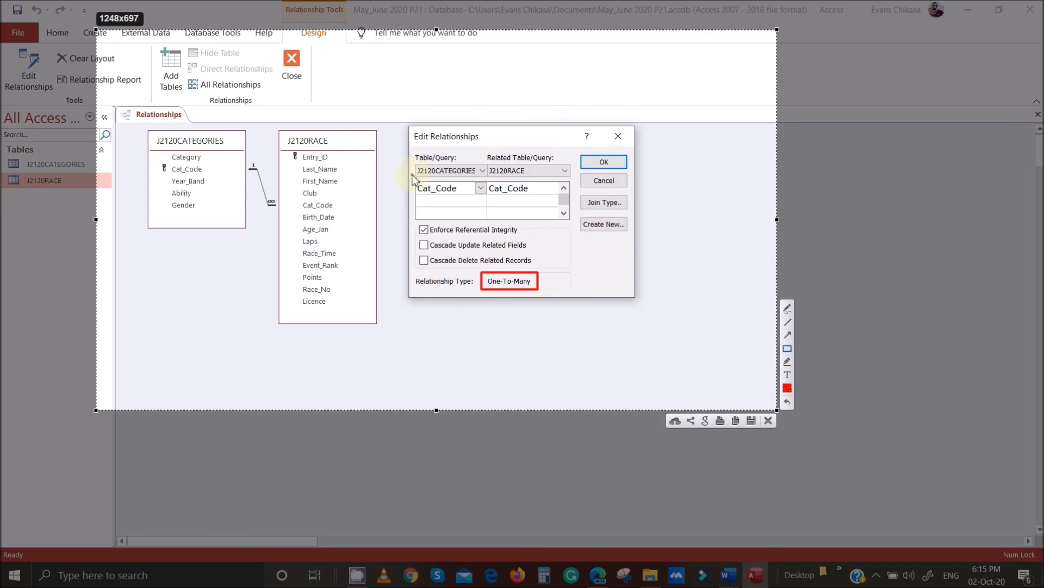
mouse_move(412, 175)
mouse_down()
mouse_move(471, 204)
mouse_move(471, 175)
mouse_move(548, 196)
mouse_up()
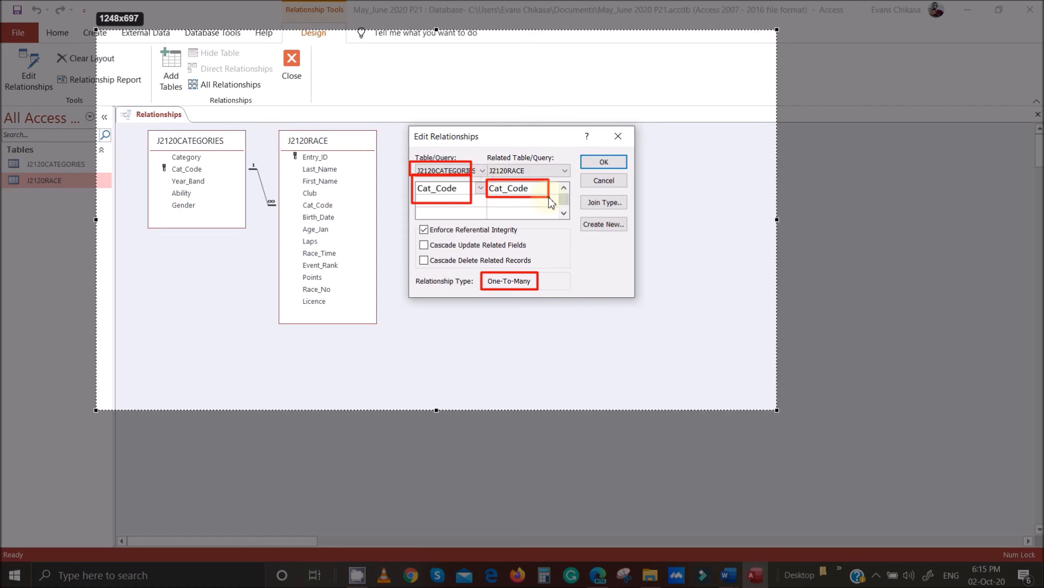
drag(488, 163, 542, 177)
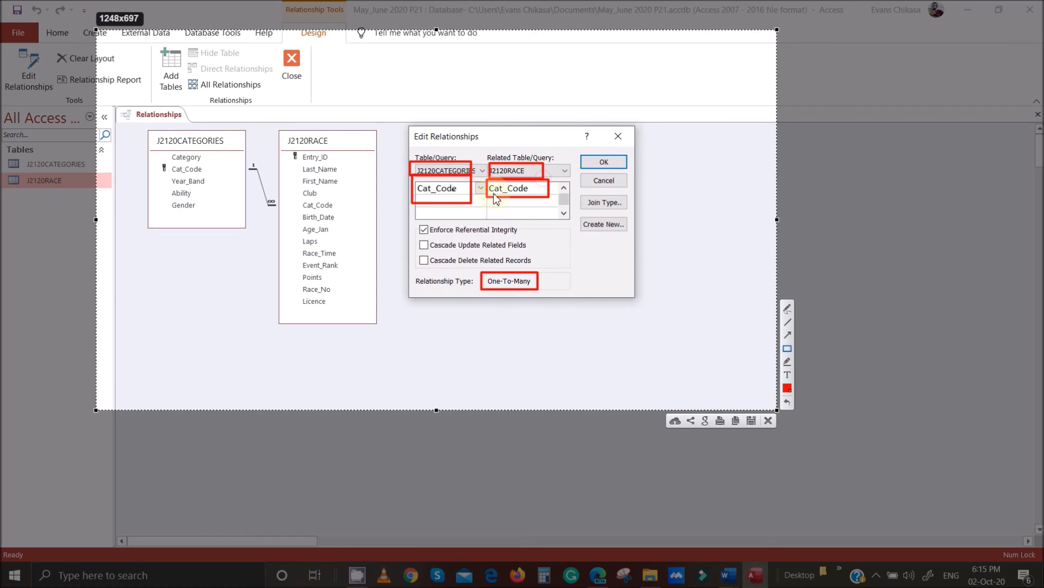
click(768, 420)
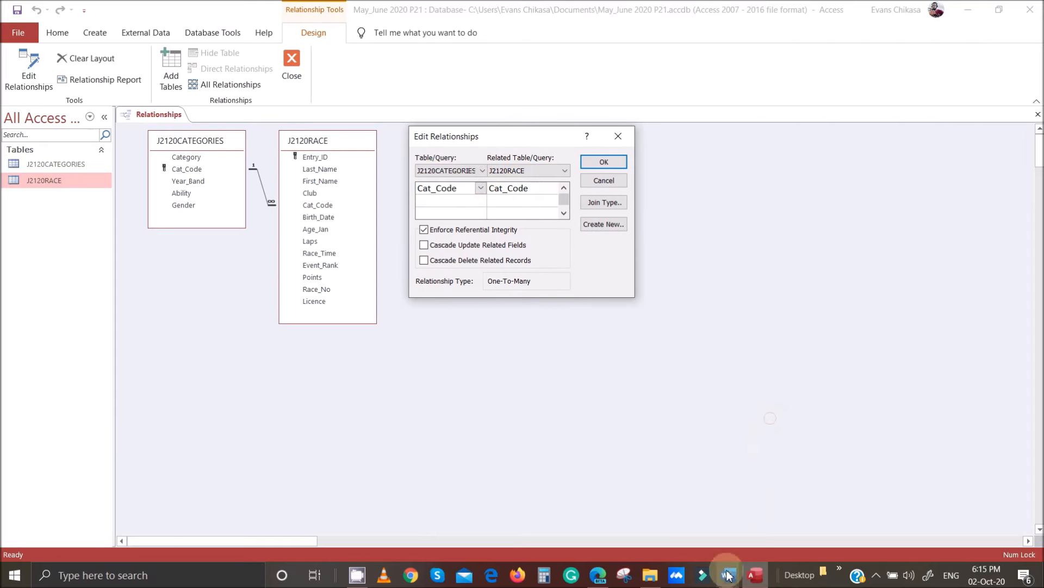
Step: Switch to the J2120EVIDENCE0001 Word document and paste the relationship screenshot below the Step 21 - EVIDENCE 6 heading
mouse_move(728, 572)
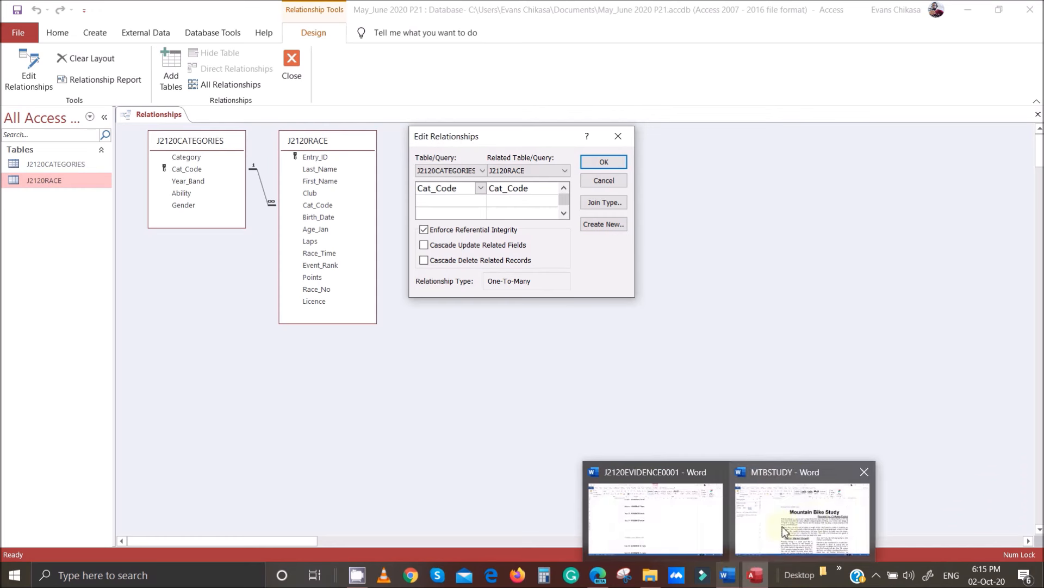
click(679, 517)
key(ctrl+v)
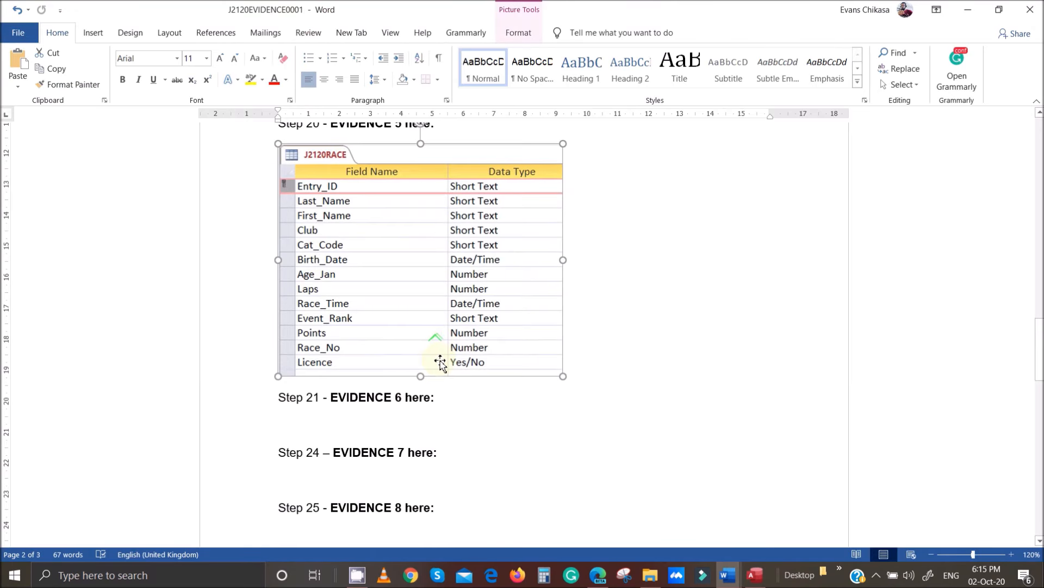
click(364, 393)
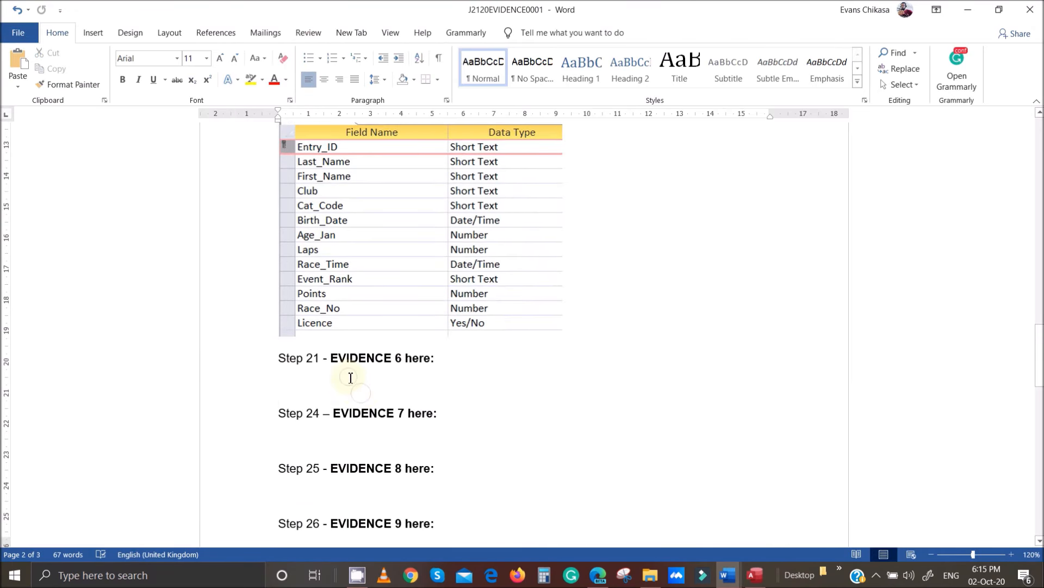
click(348, 377)
key(ctrl+v)
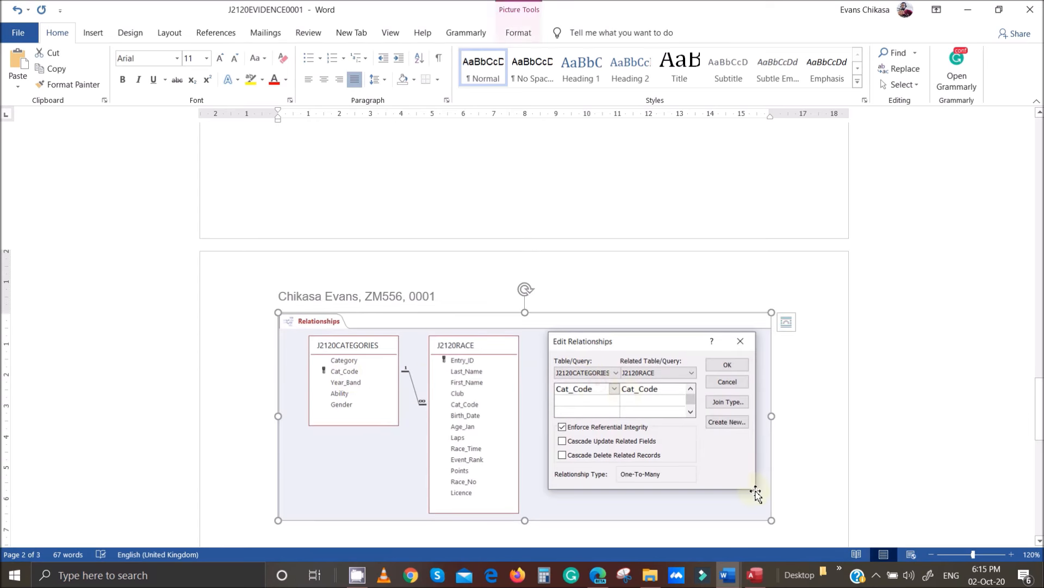
Step: Shrink the pasted relationship screenshot to about 11 cm wide so it fits on the page with its EVIDENCE 6 heading
drag(725, 458, 701, 424)
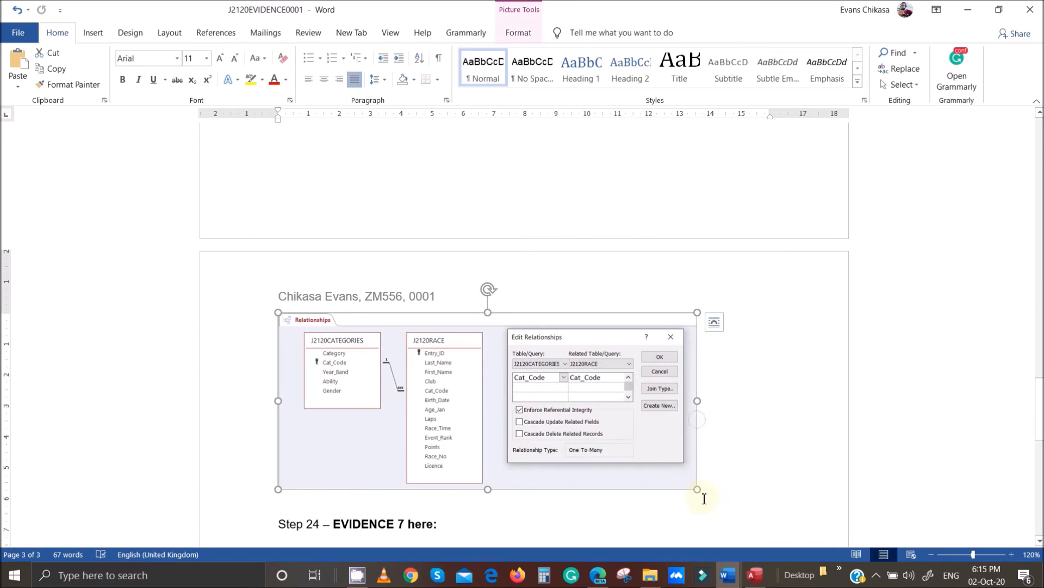
drag(699, 489, 619, 410)
scroll(598, 389, up, 6)
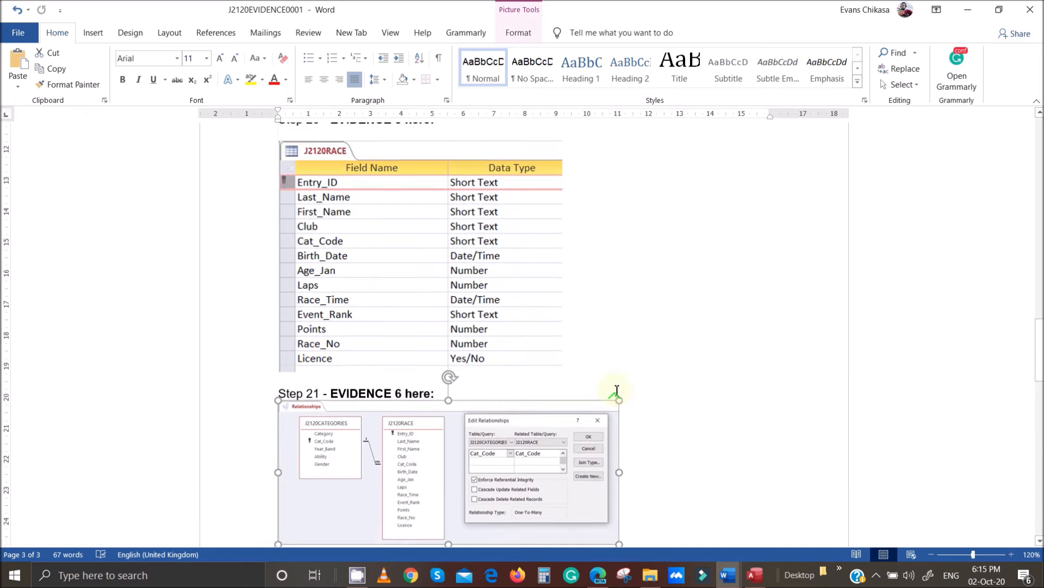
scroll(680, 327, down, 4)
click(718, 276)
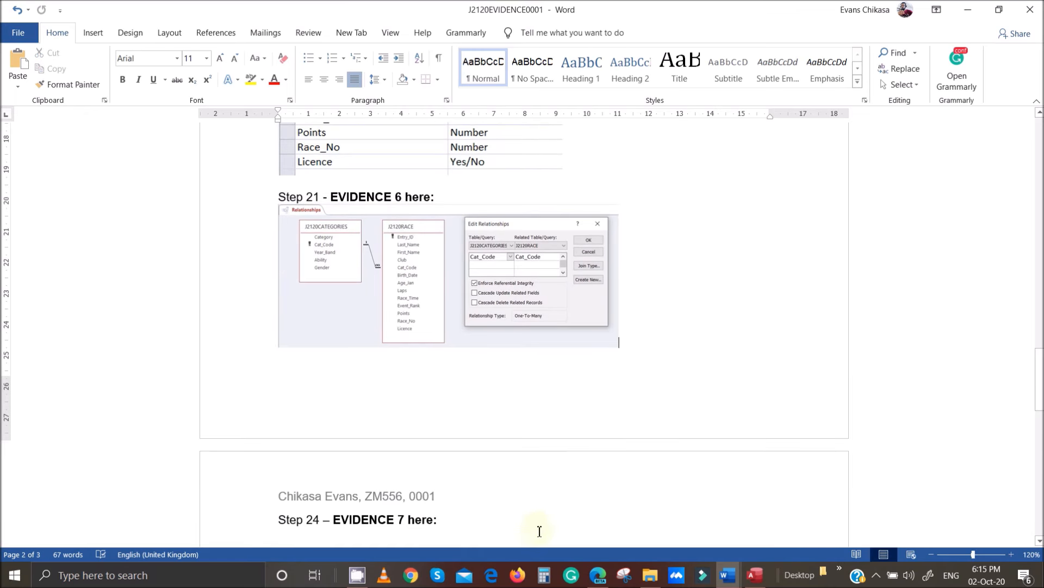
Step: Switch to the exam paper PDF, bring up the task 22 record details and restore the window to a smaller size
click(597, 580)
scroll(498, 366, down, 10)
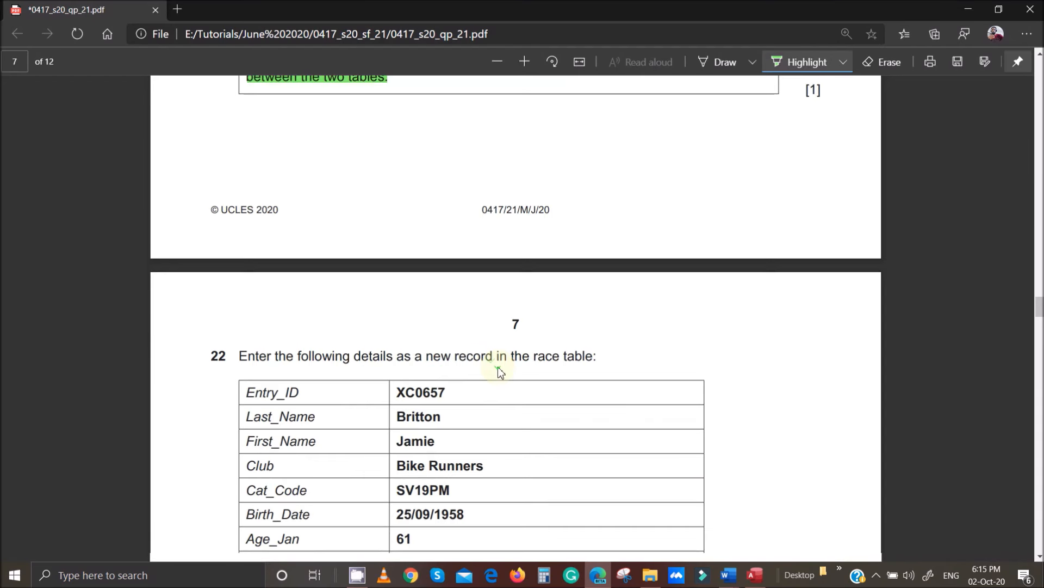
scroll(496, 389, down, 2)
scroll(501, 370, up, 8)
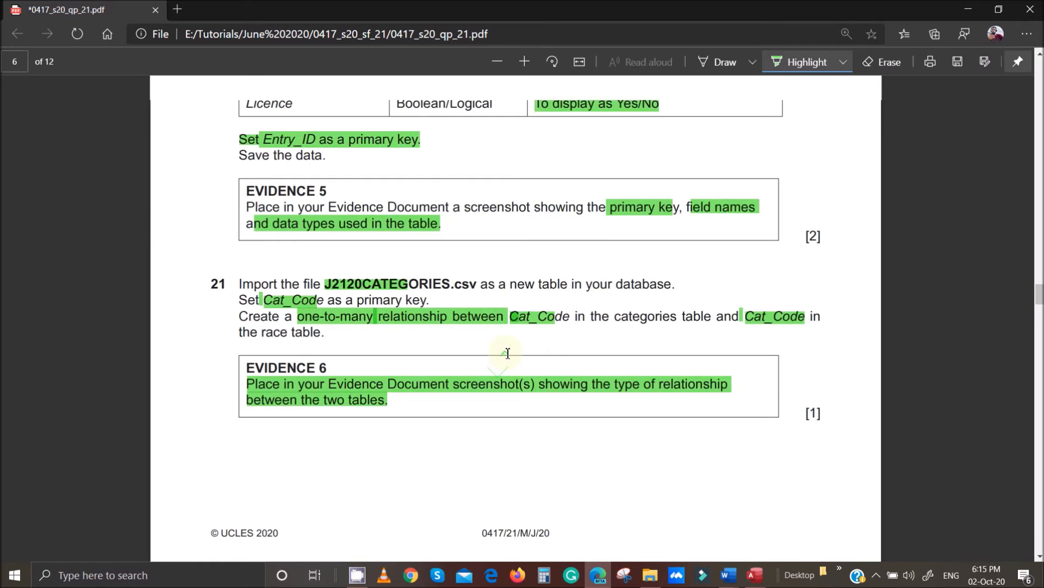
scroll(507, 353, down, 1)
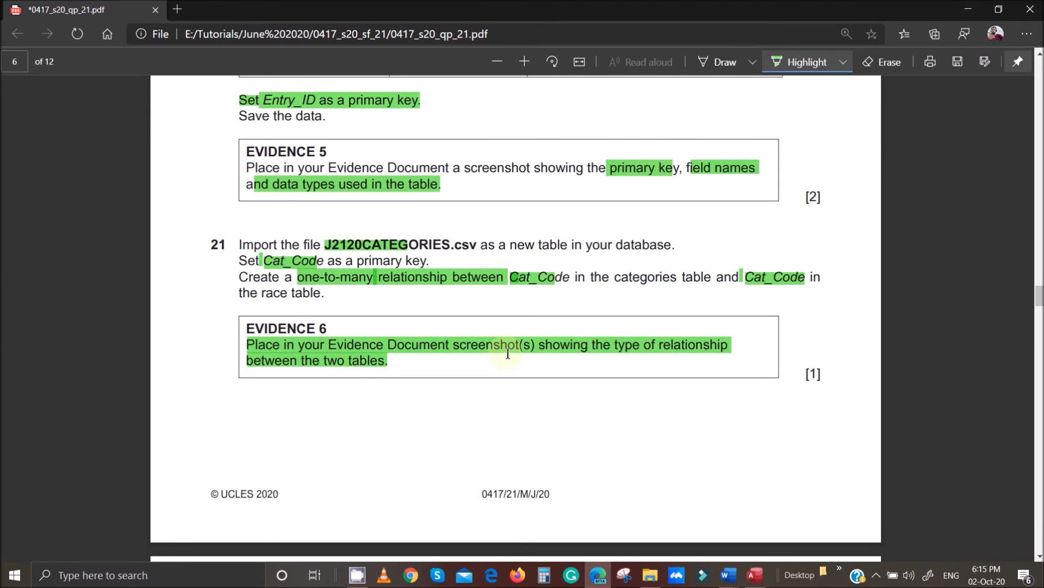
scroll(507, 353, down, 5)
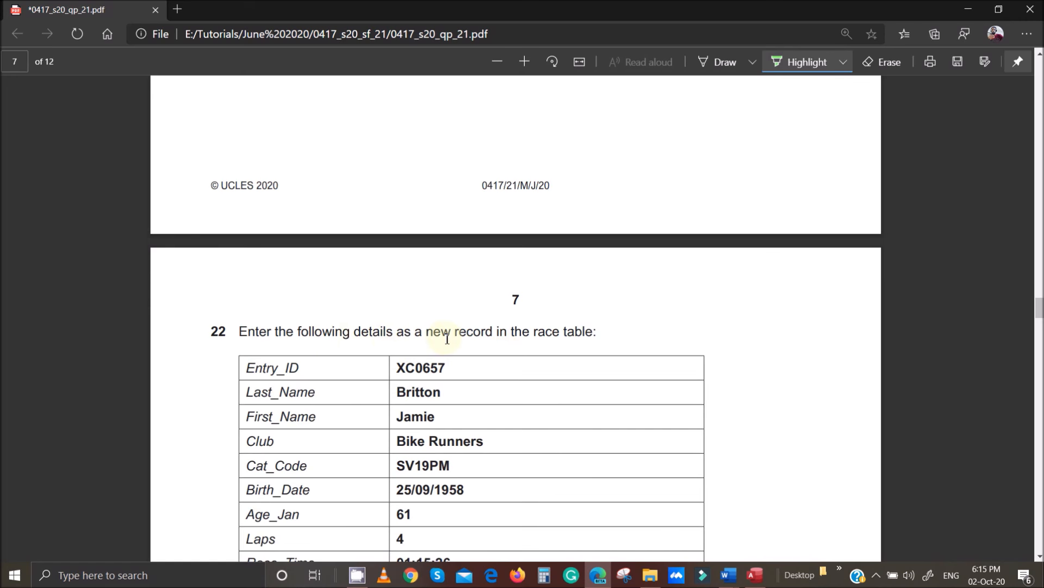
scroll(529, 290, down, 3)
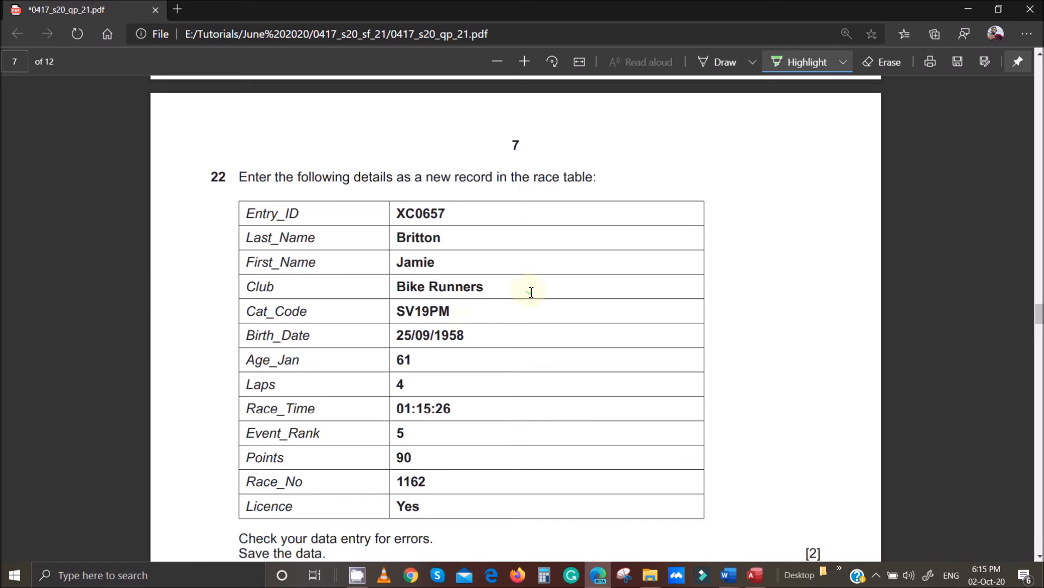
click(999, 10)
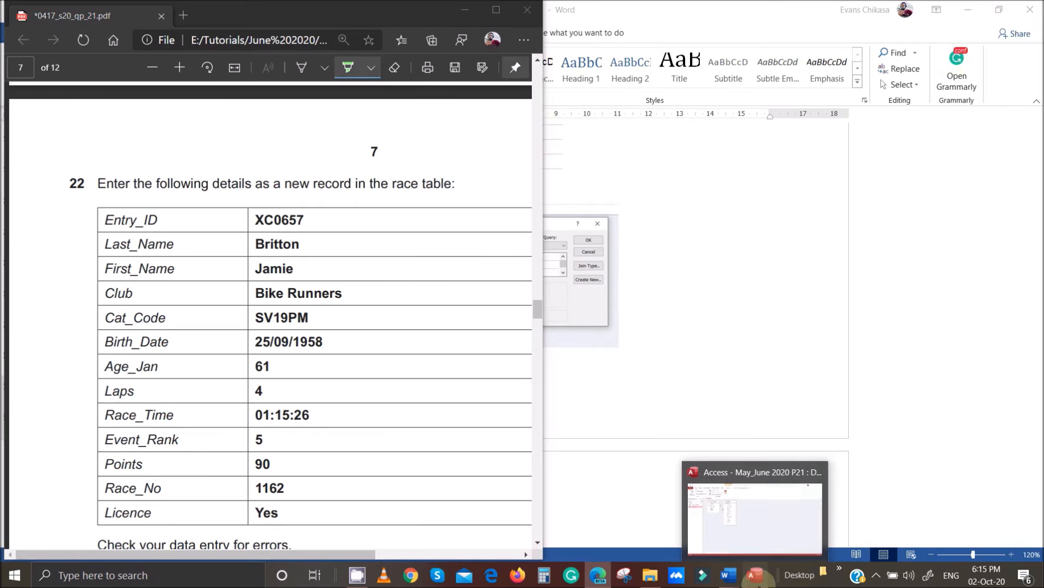
Step: Switch to the Access database, accept the relationship settings and close the relationship diagram, saving its layout
click(744, 571)
click(619, 161)
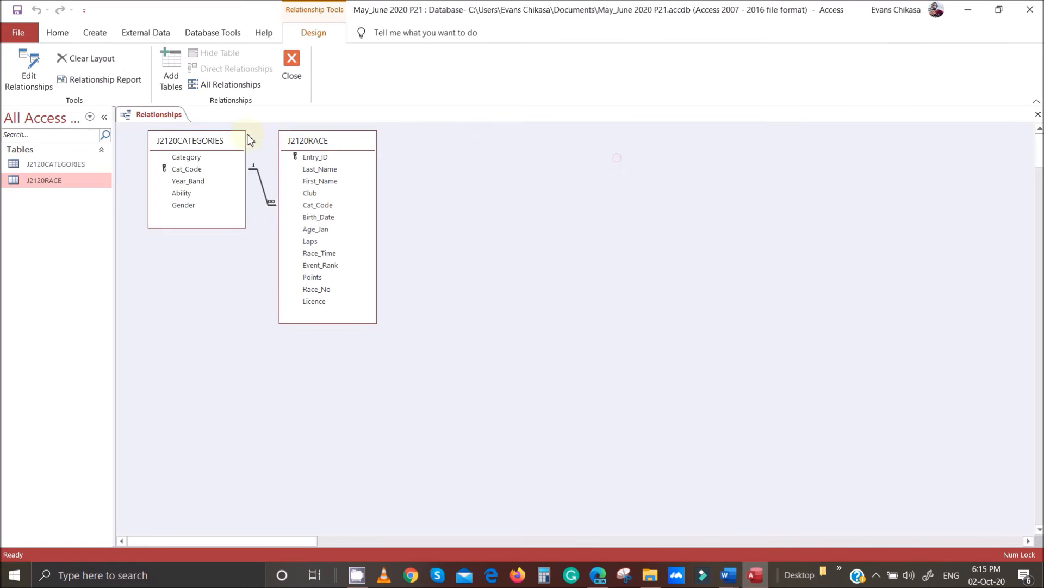
click(300, 63)
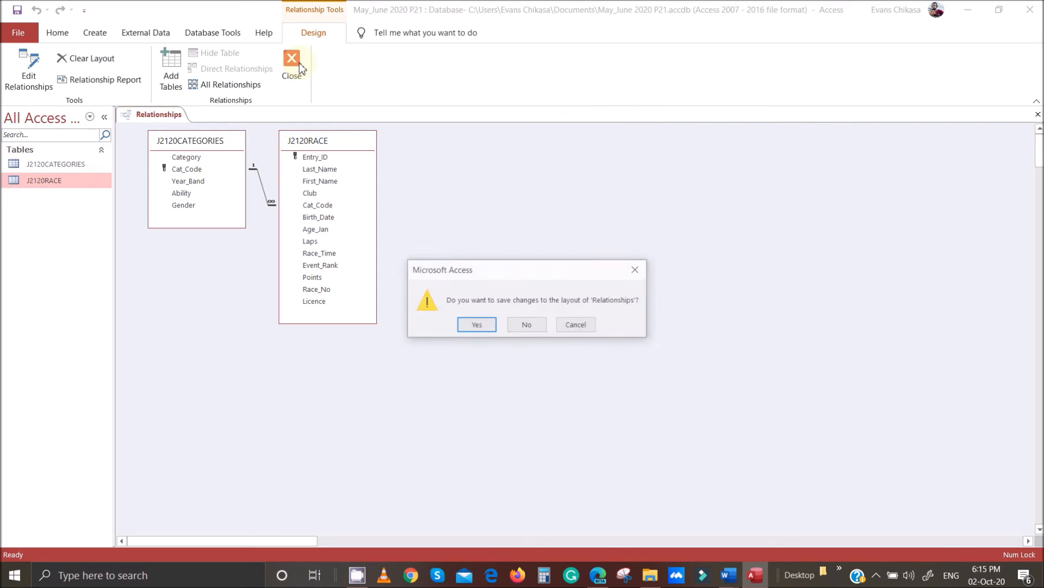
click(470, 328)
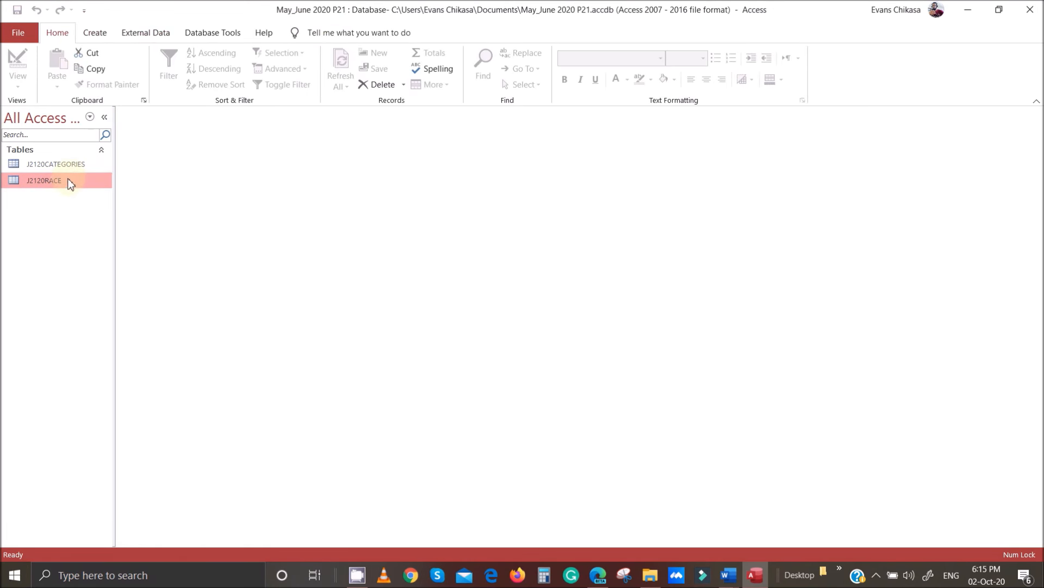
Step: Open the J2120RACE table at a new blank record and restore the database window to a smaller size beside the PDF
click(75, 165)
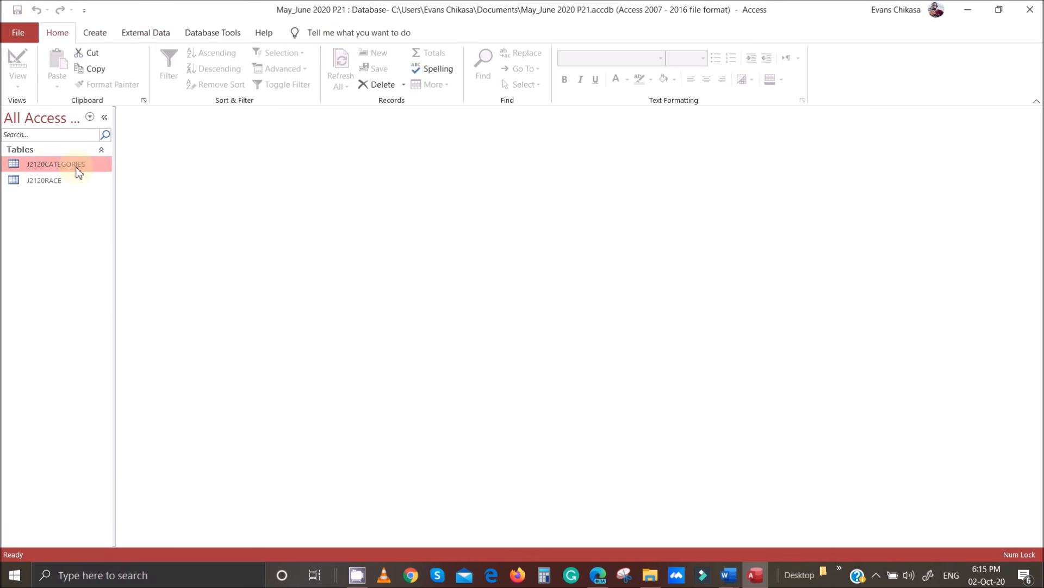
click(73, 182)
double_click(73, 181)
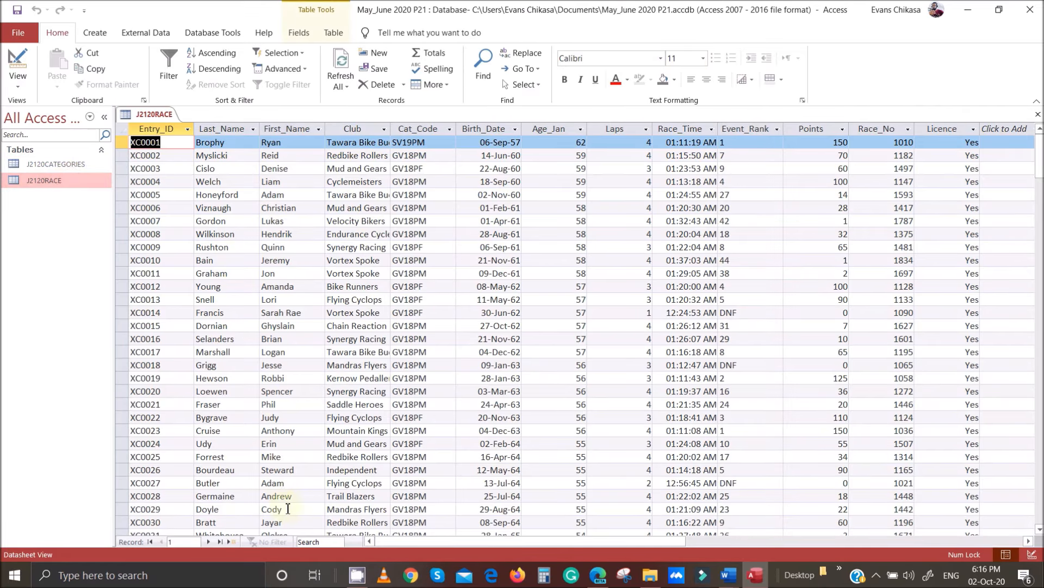
click(231, 541)
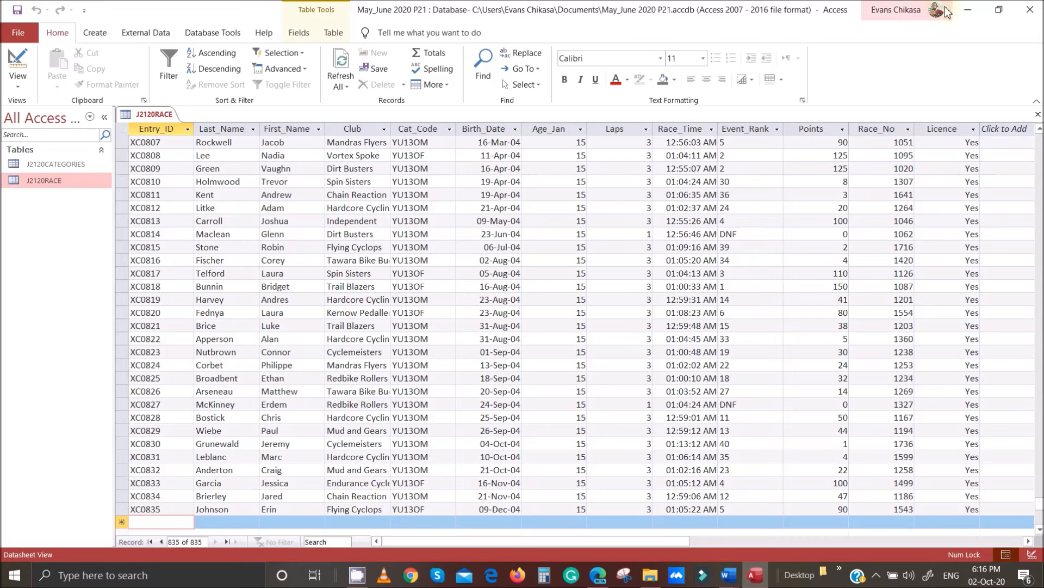
click(998, 10)
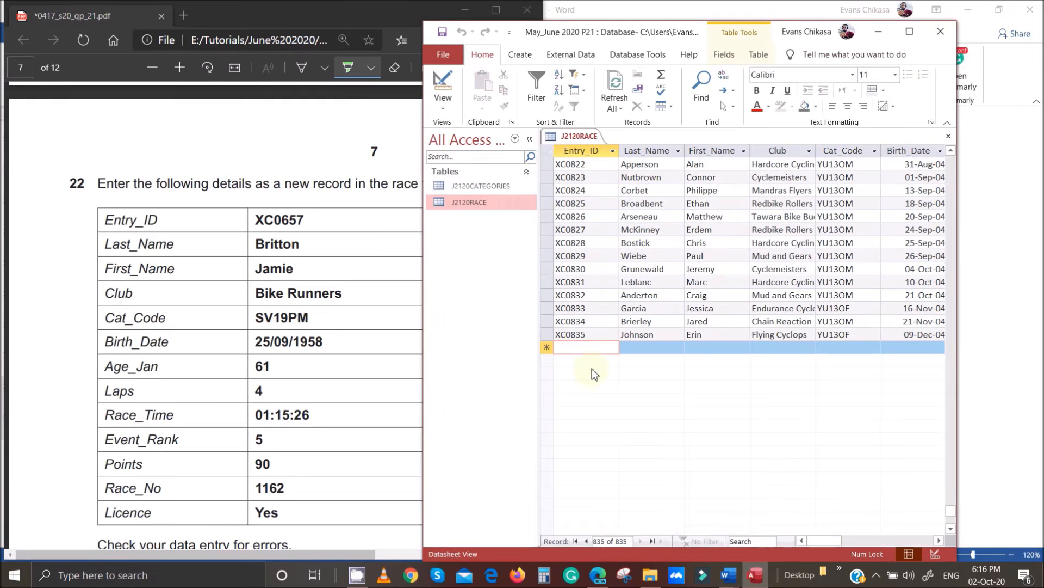
Step: Start the new race record with Entry_ID XC0657 and enter the entrant's last name as given in task 22
text(XC0657)
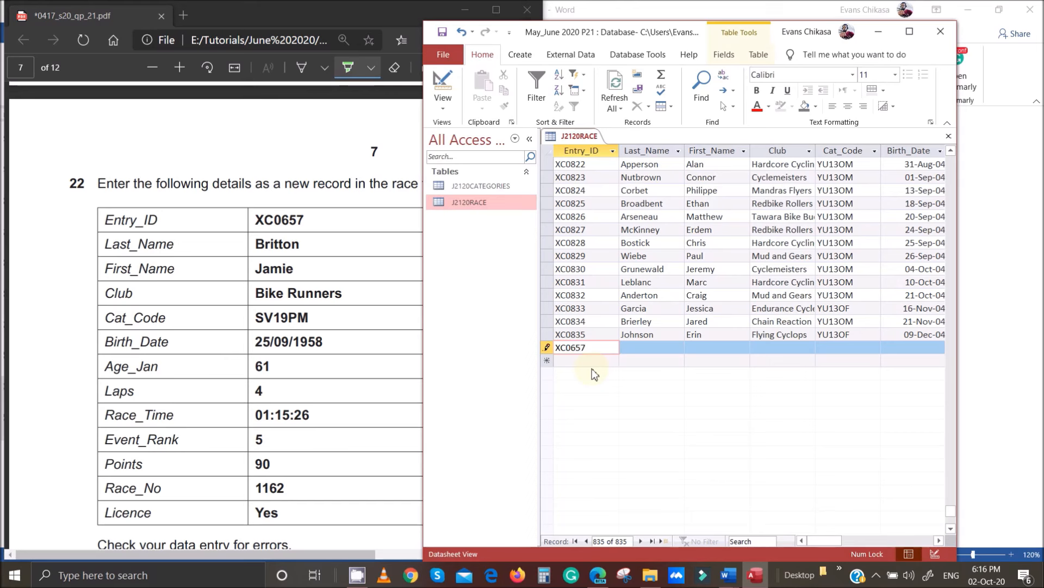
key(Tab)
text(B)
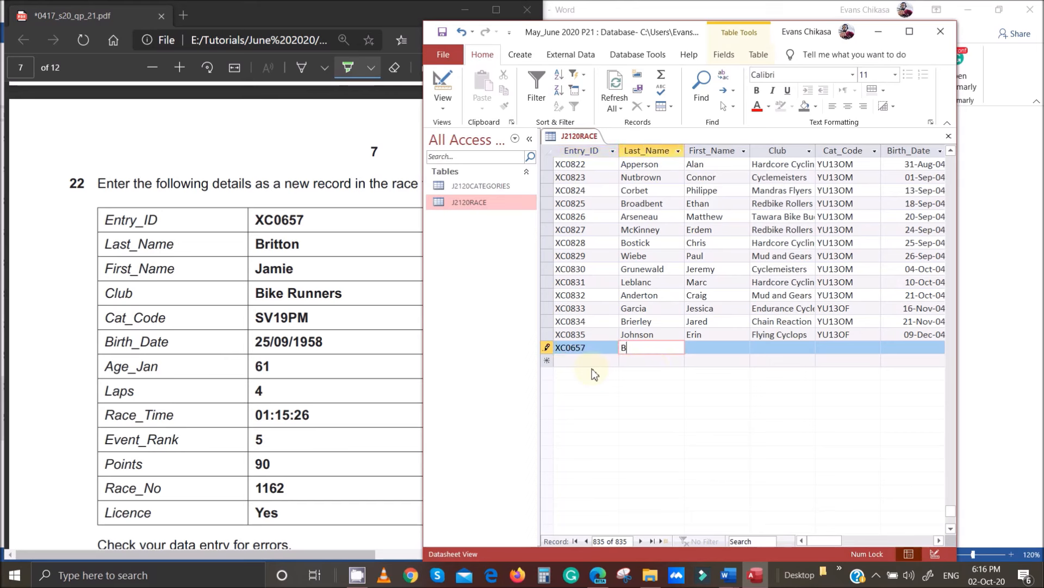
text(ritt)
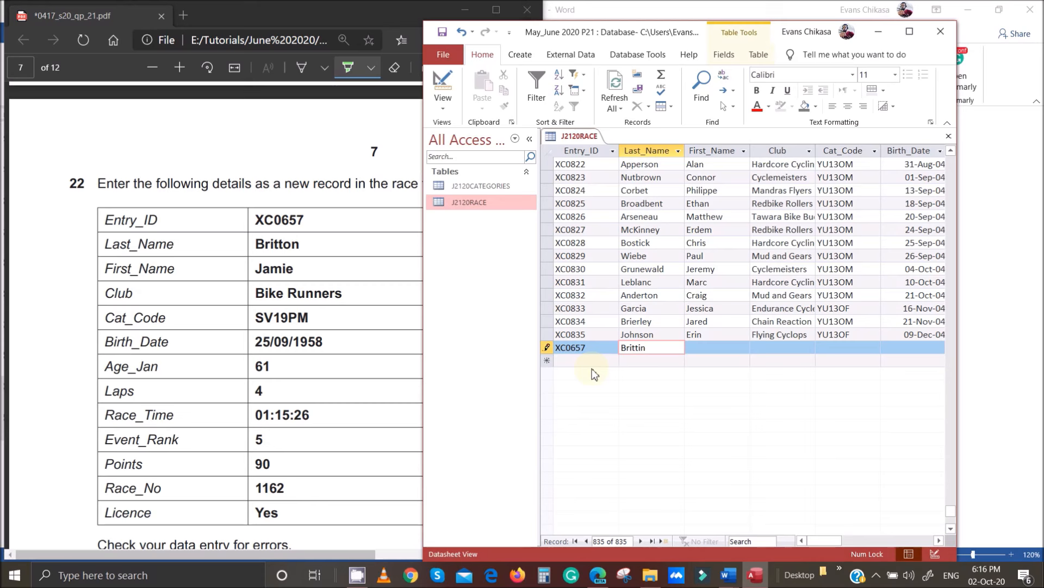
text(on)
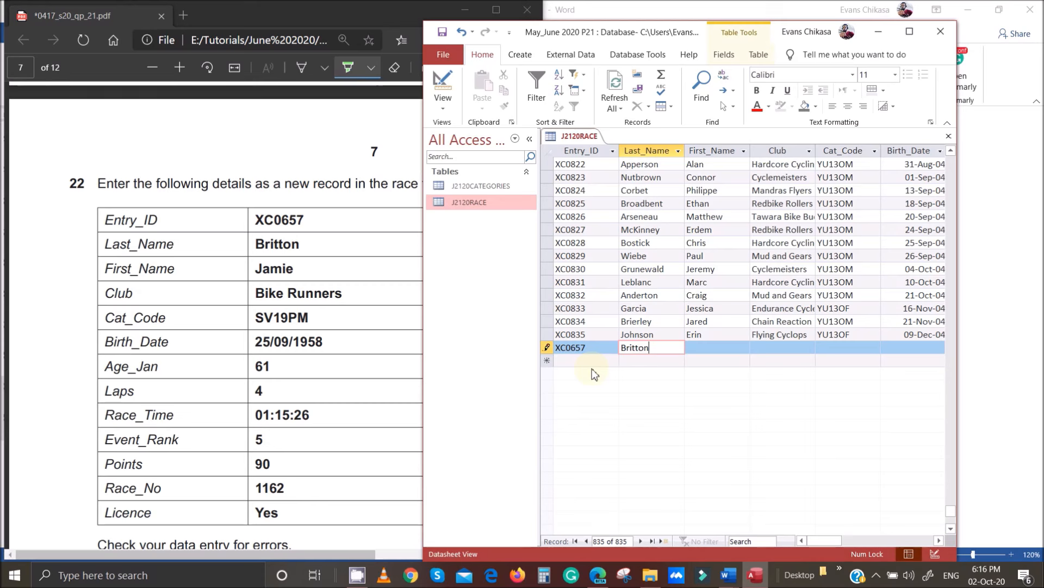
key(Tab)
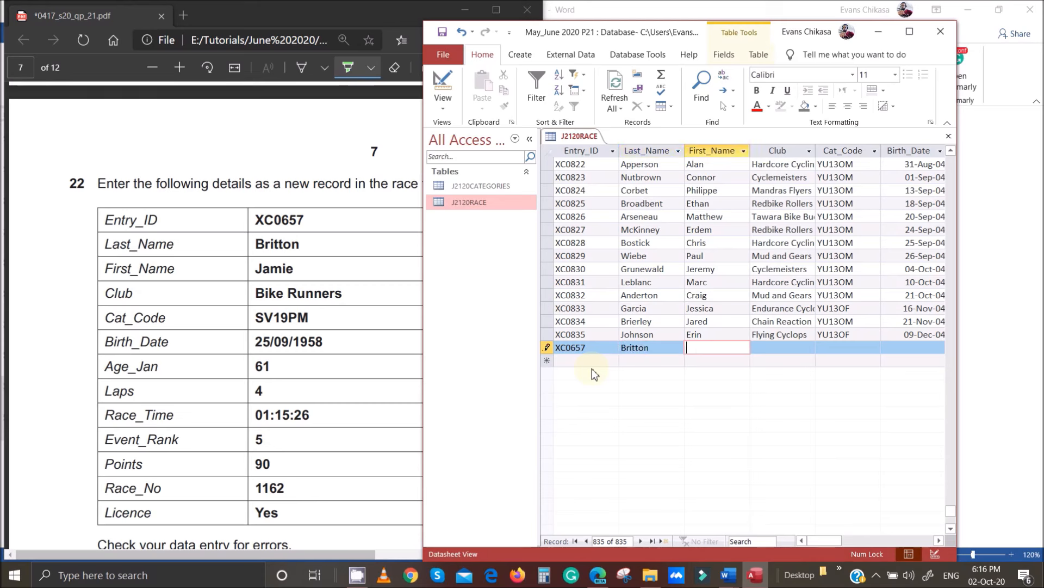
Step: Enter the entrant's capitalised first name and the Club Bike Runners in the new race record
text(jamie)
key(BackSpace)
key(BackSpace)
key(BackSpace)
key(BackSpace)
key(BackSpace)
text(Jamie)
key(Tab)
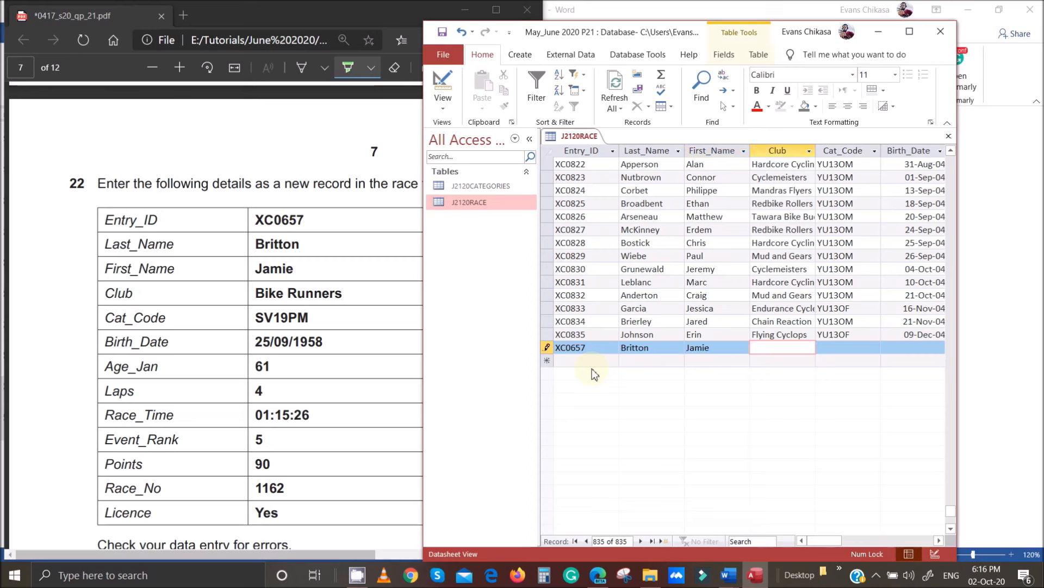
text(Bike Runners)
key(Tab)
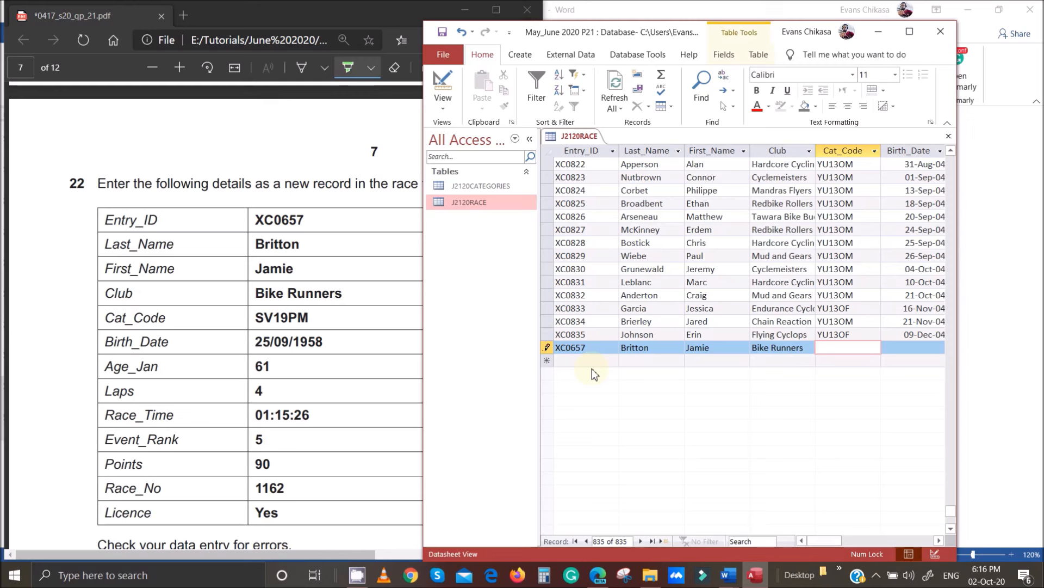
Step: Enter SV19PM as the Cat_Code and fill in the Birth_Date of the new record in the J2120RACE table
text(SV19PM)
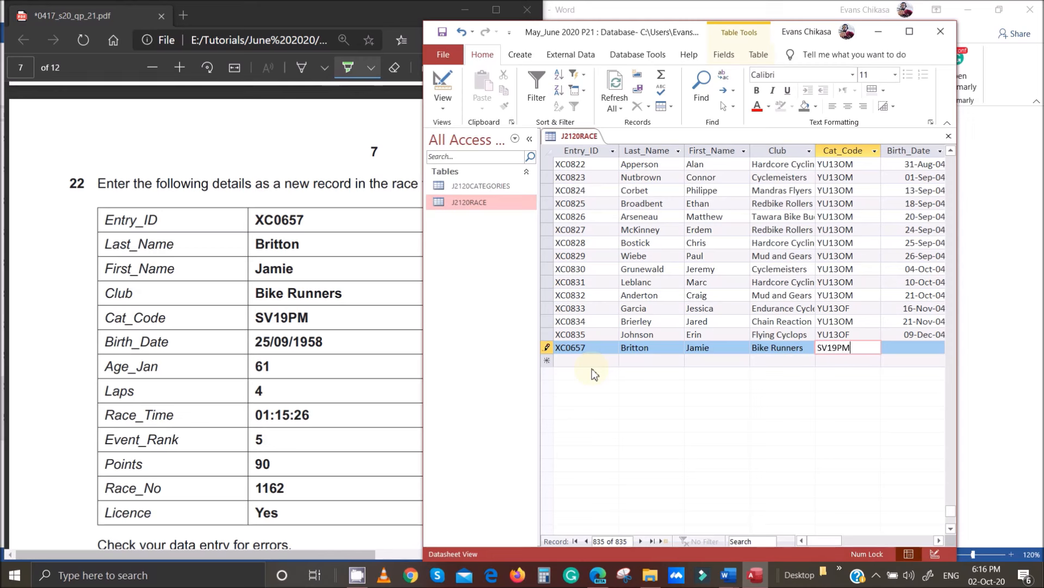
key(Tab)
text(2)
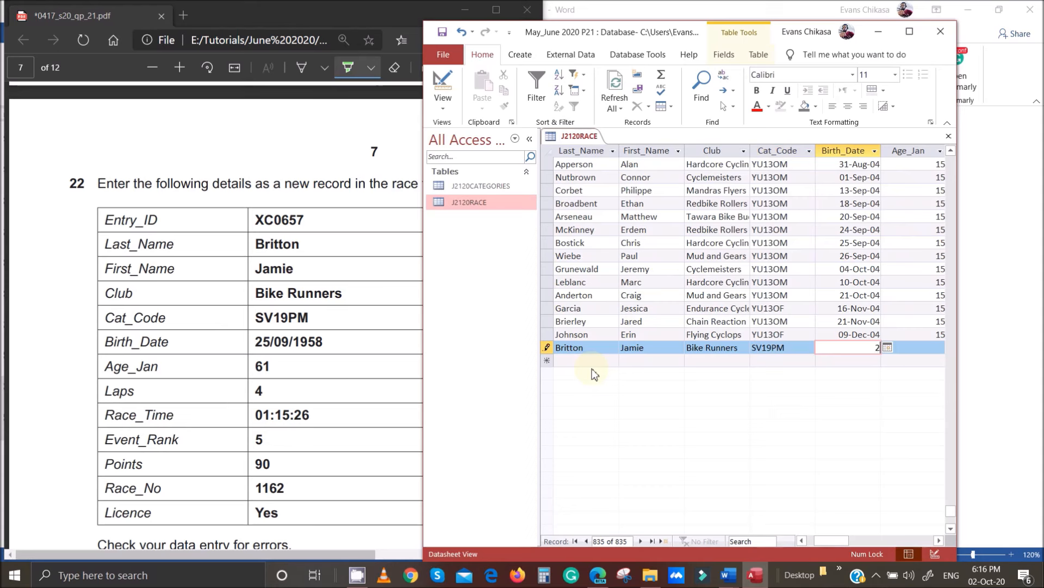
text(5/)
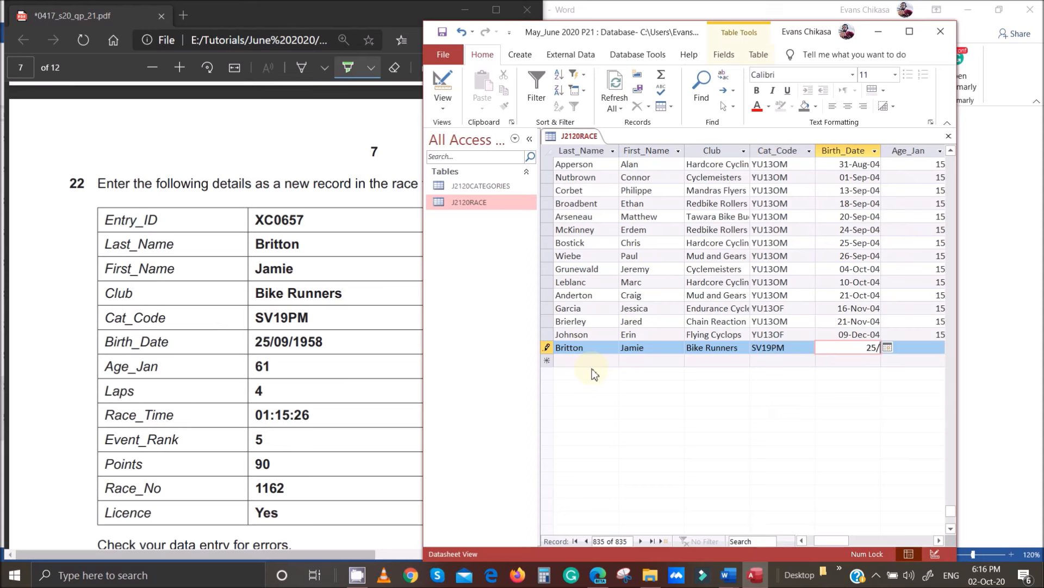
text(09/)
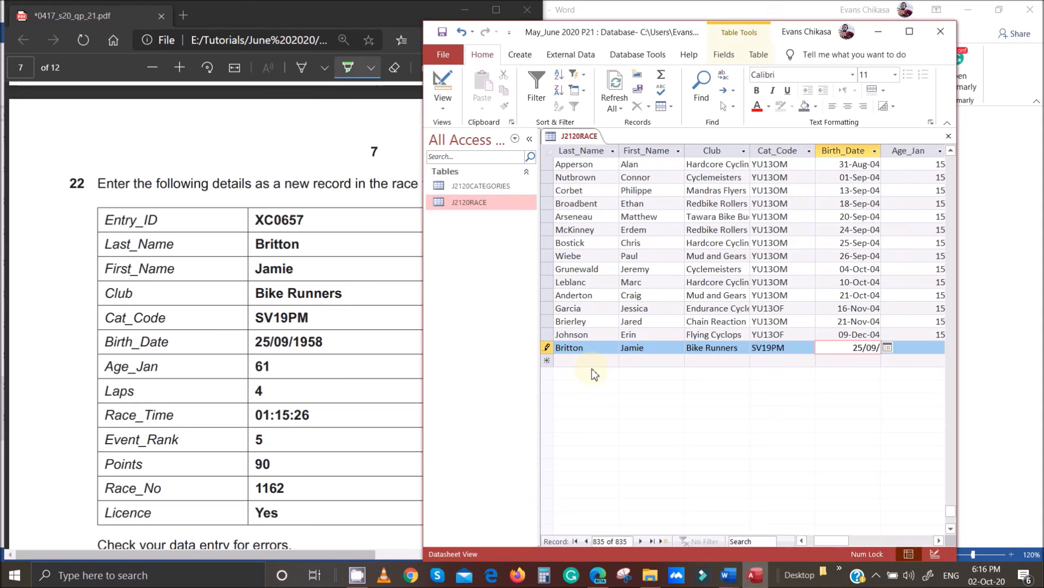
text(1958)
key(Tab)
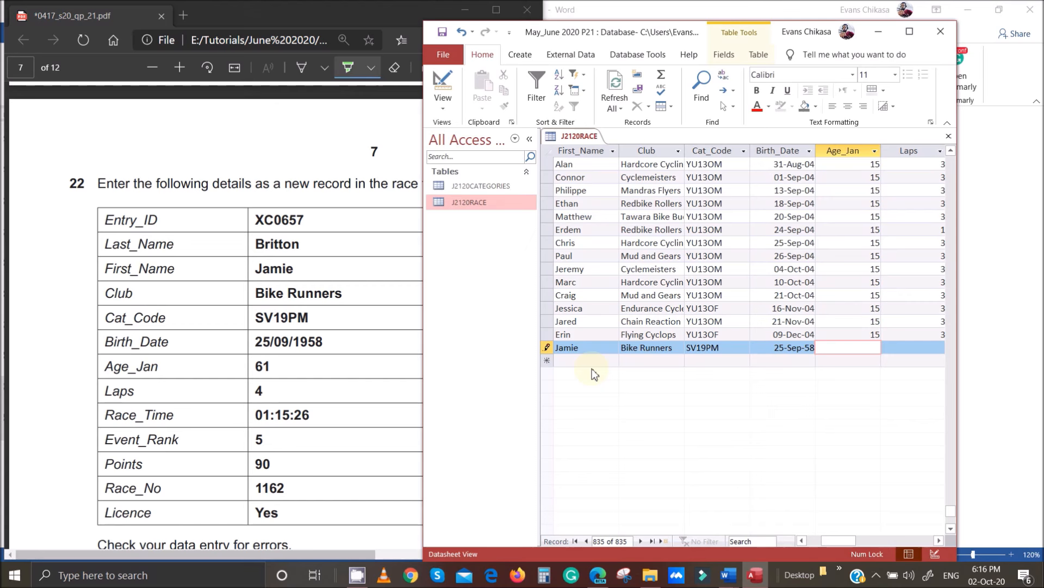
Step: Enter Age_Jan 61, Laps 4 and Race_Time 01:15:26 for the new race record
text(61)
key(Tab)
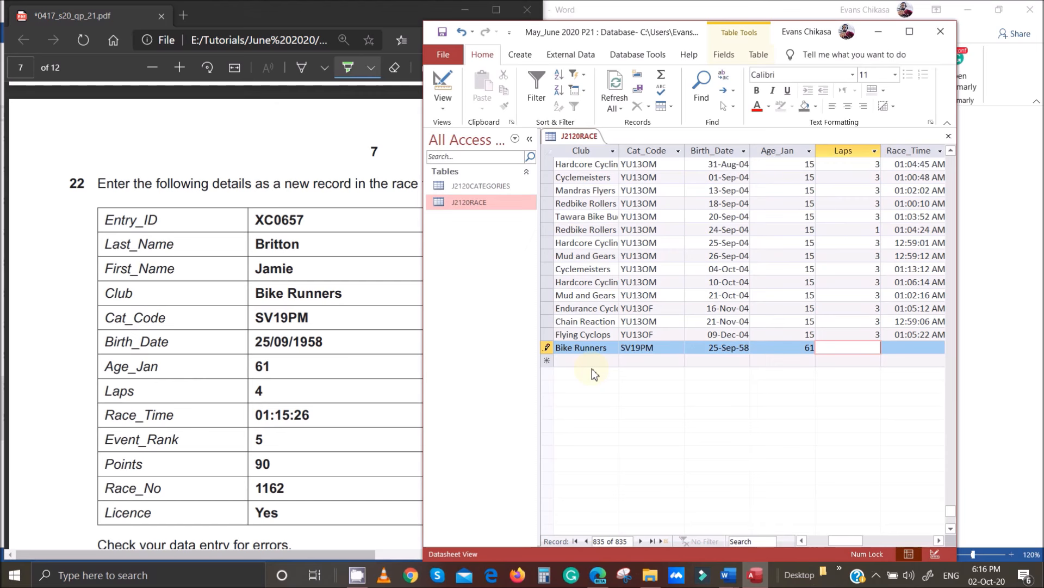
text(4)
key(Tab)
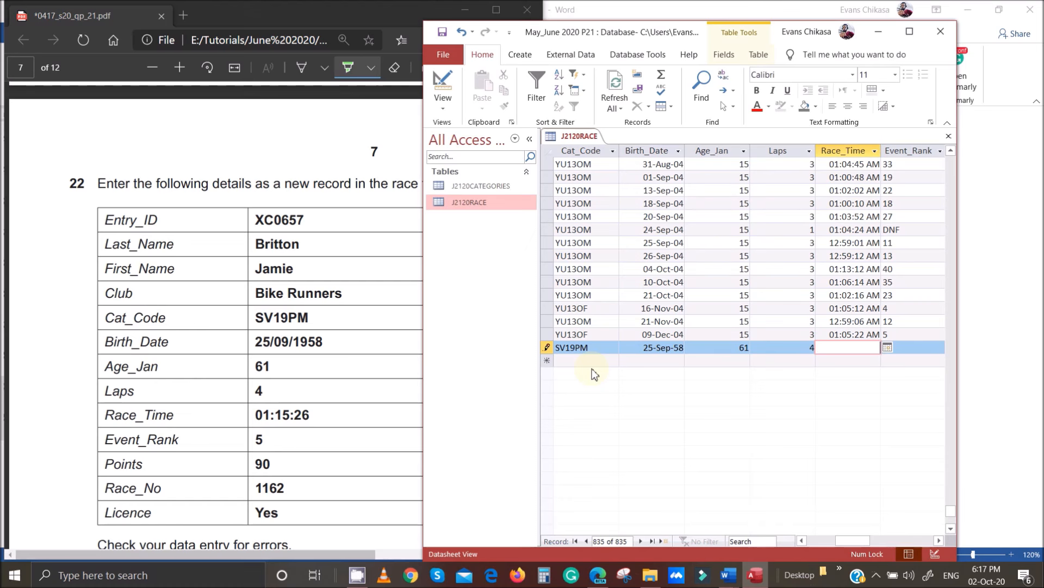
text(01:15:26)
key(Tab)
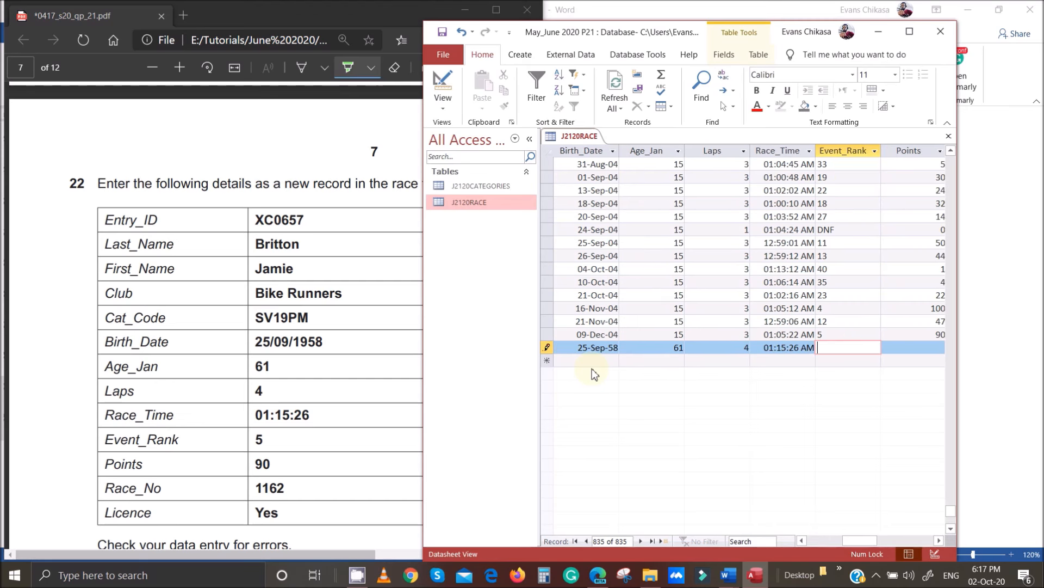
Step: Complete the new race record with Event_Rank 5, Points 90, Race_No 1162 and Licence Yes, and save it
text(5)
key(Tab)
text(90)
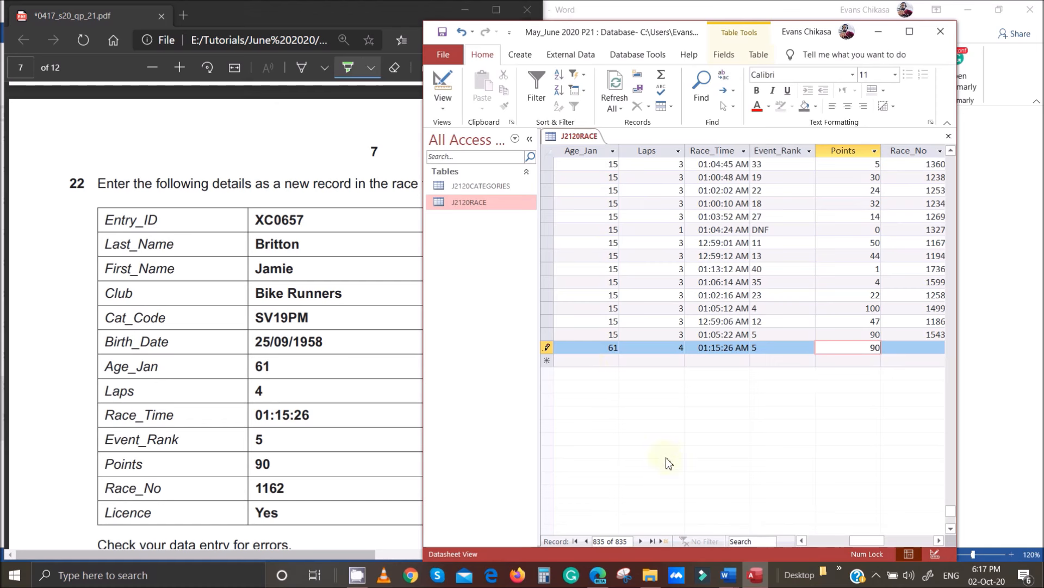
key(Tab)
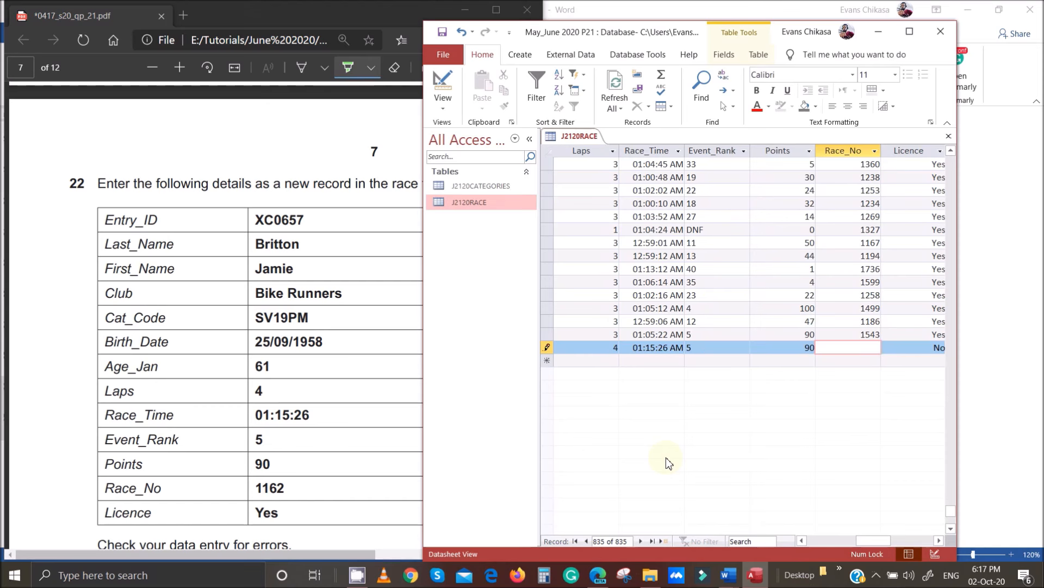
text(1162)
key(Tab)
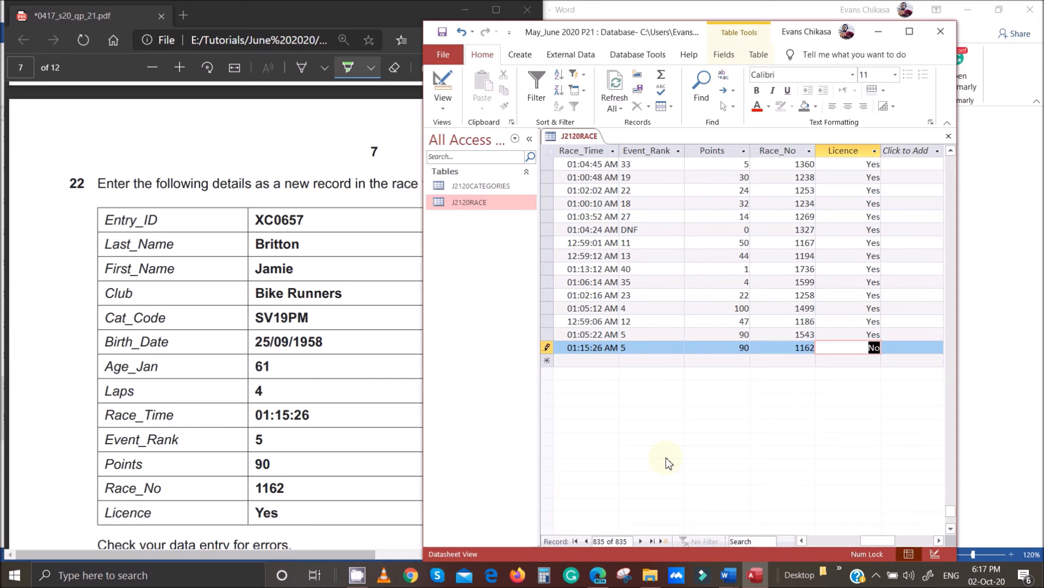
text(Yes)
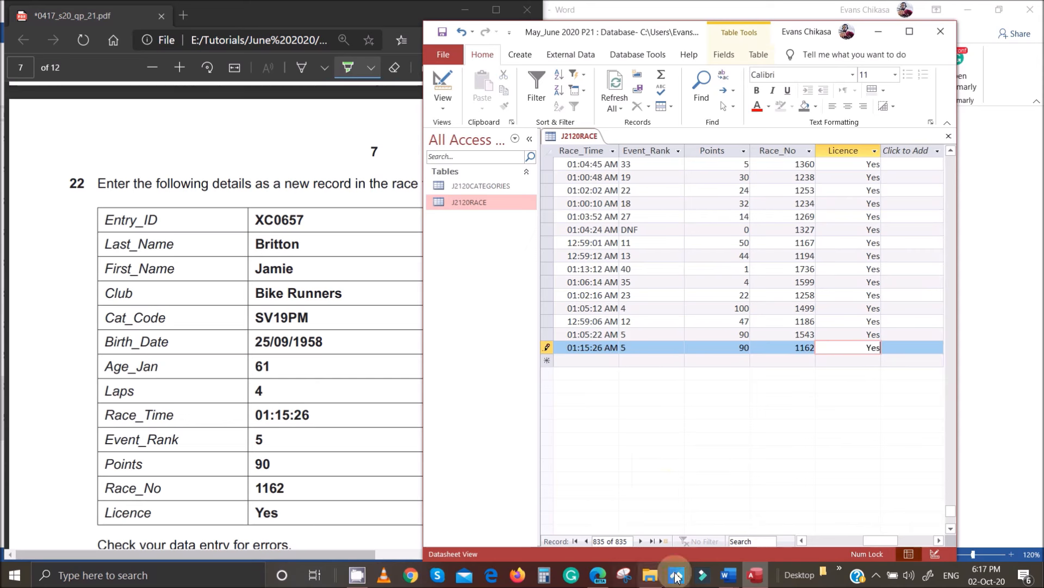
drag(879, 539, 822, 538)
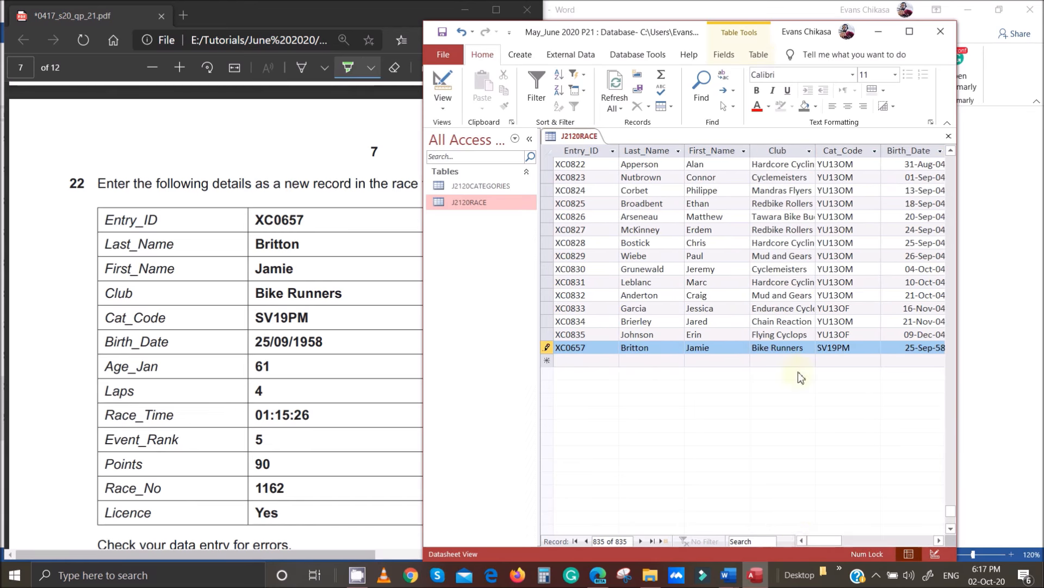
click(441, 34)
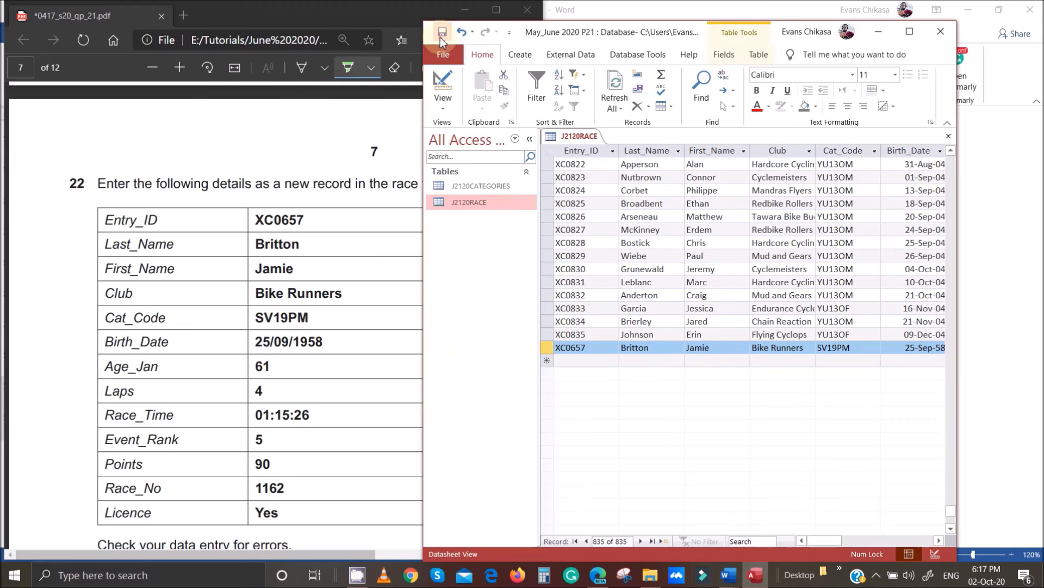
Step: Switch to the exam paper PDF in the browser, enlarge its window and read the report requirements of question 23
click(104, 314)
scroll(104, 314, down, 5)
click(496, 10)
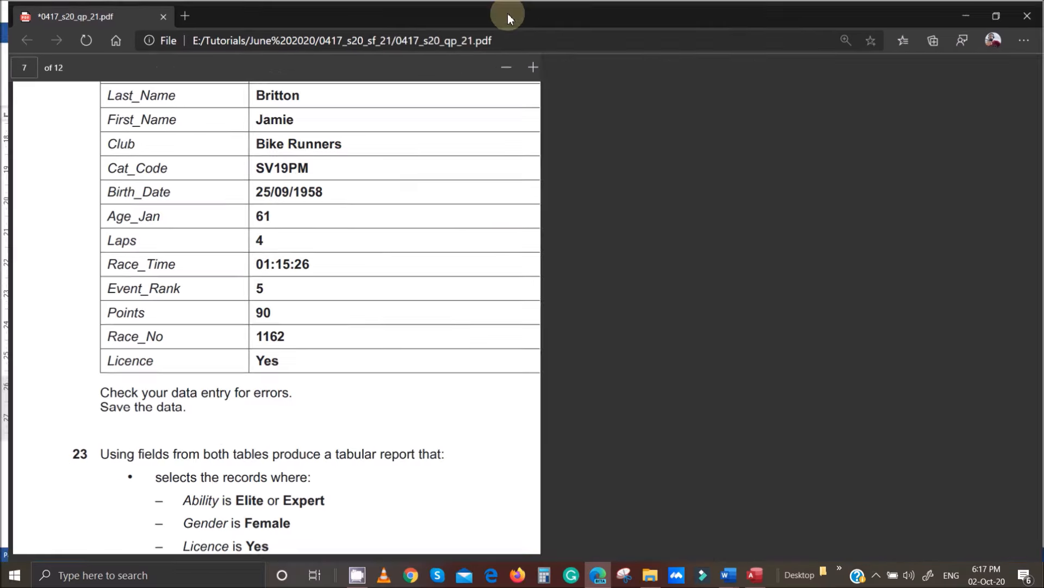
scroll(541, 405, down, 3)
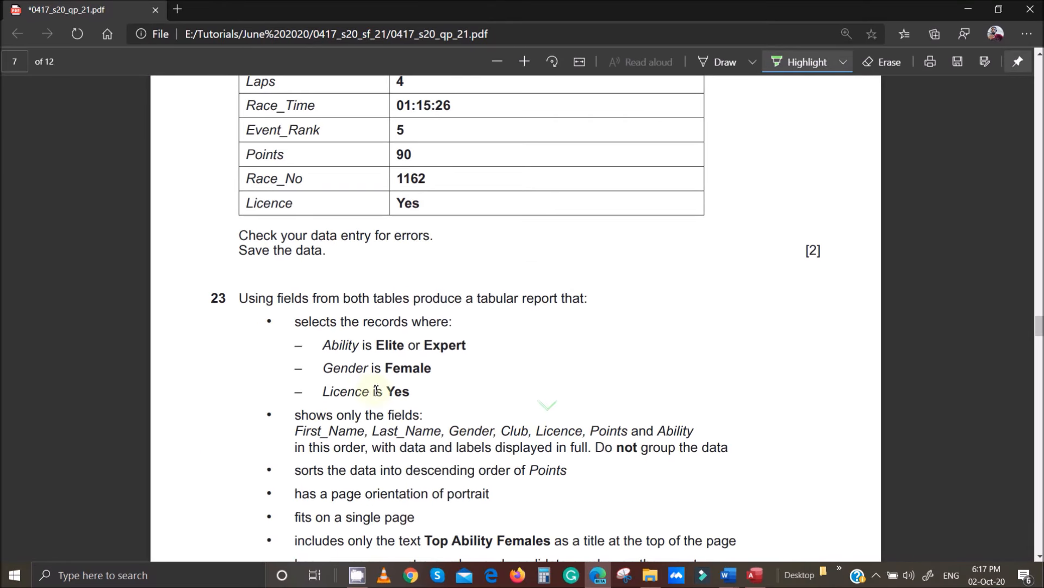
scroll(357, 331, down, 1)
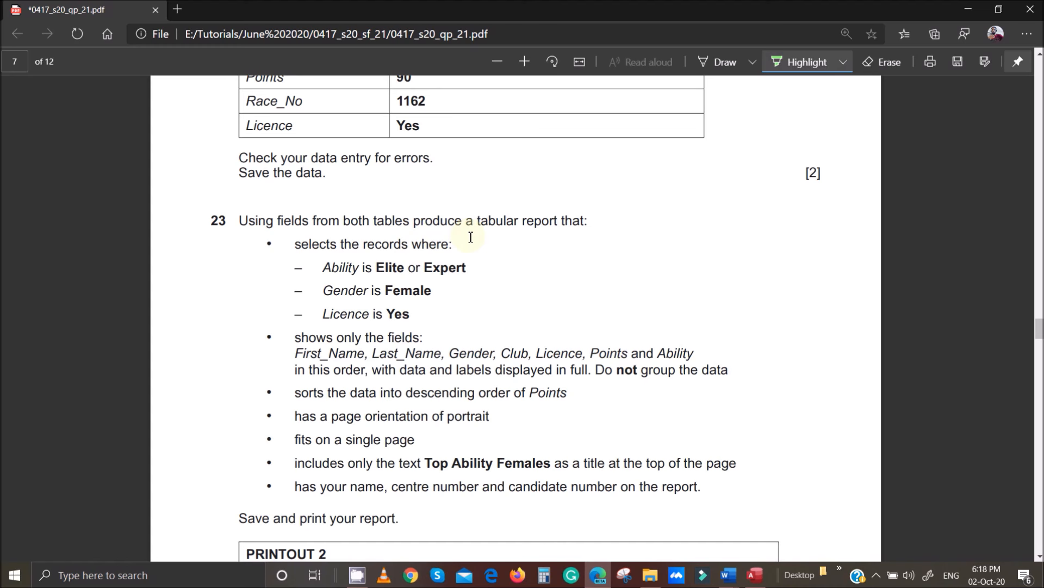
scroll(471, 237, down, 13)
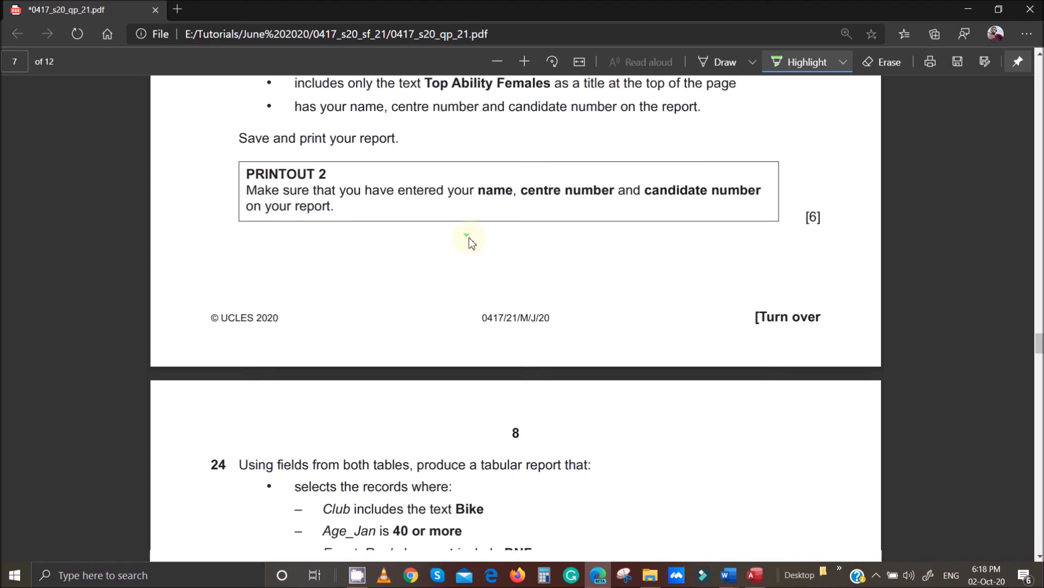
scroll(469, 241, down, 10)
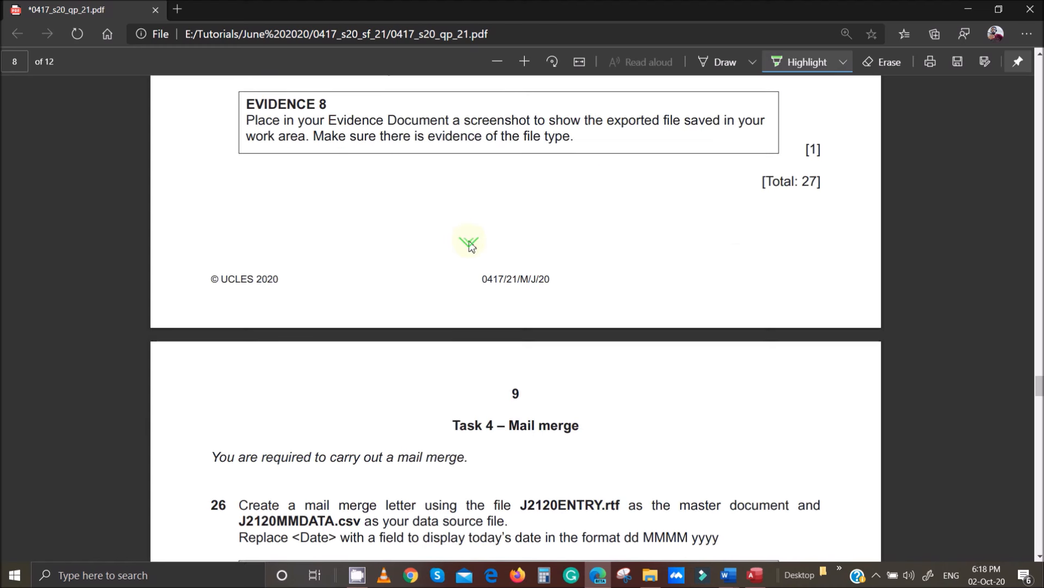
scroll(469, 242, up, 10)
scroll(469, 244, up, 13)
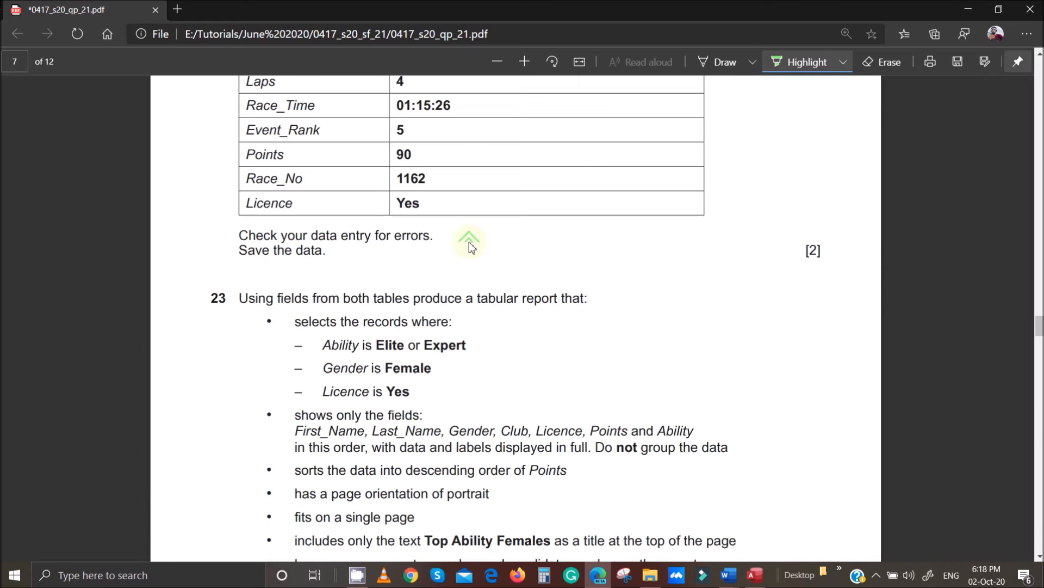
scroll(469, 242, up, 15)
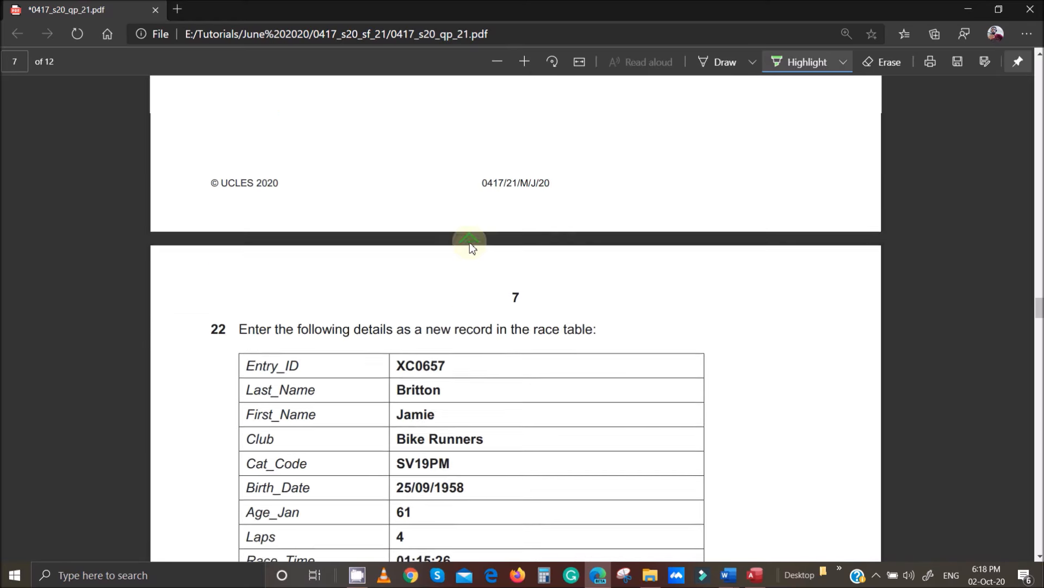
scroll(470, 243, up, 8)
scroll(470, 243, down, 18)
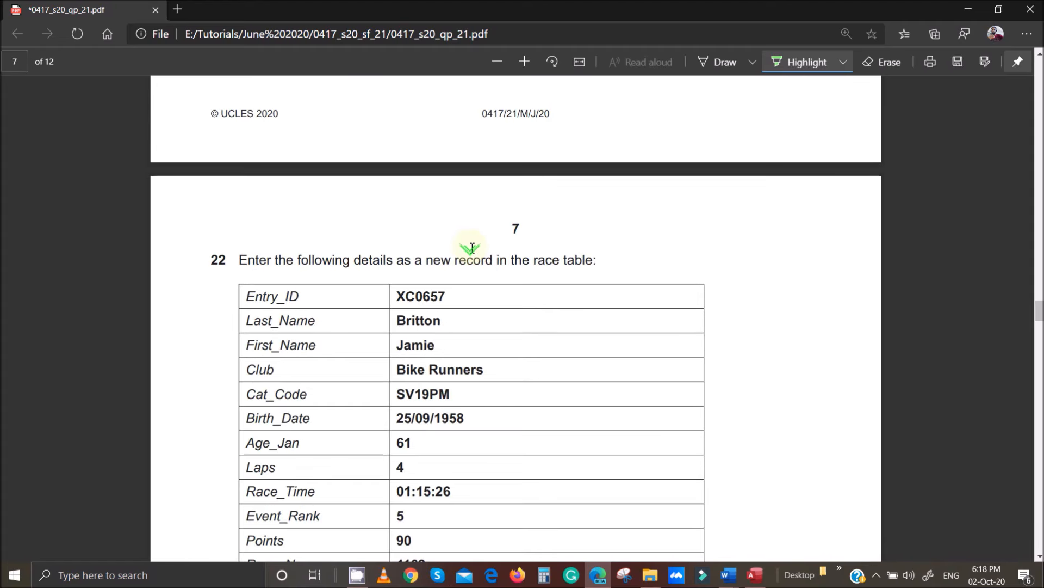
scroll(471, 248, down, 10)
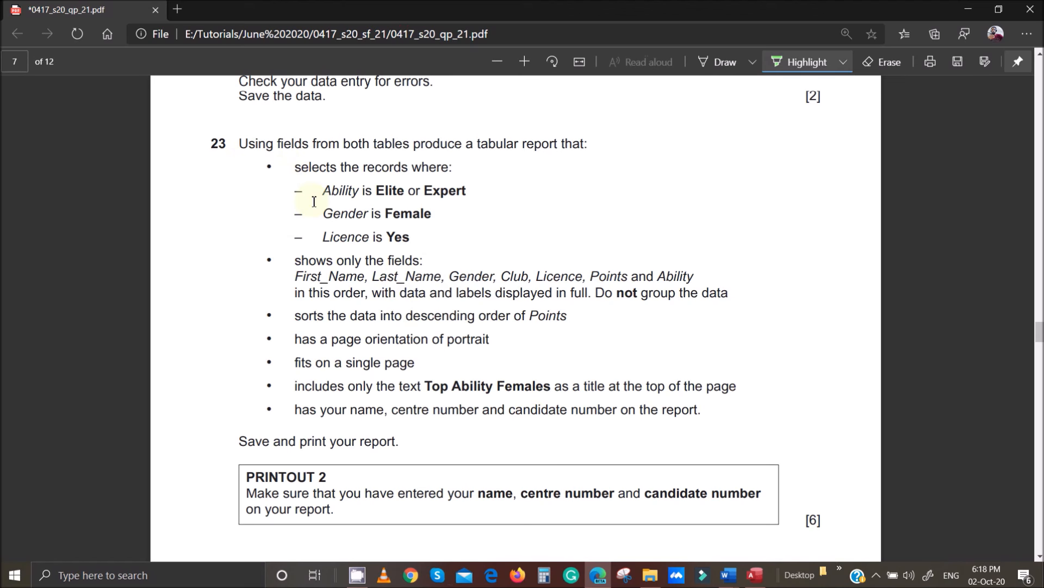
scroll(312, 200, up, 1)
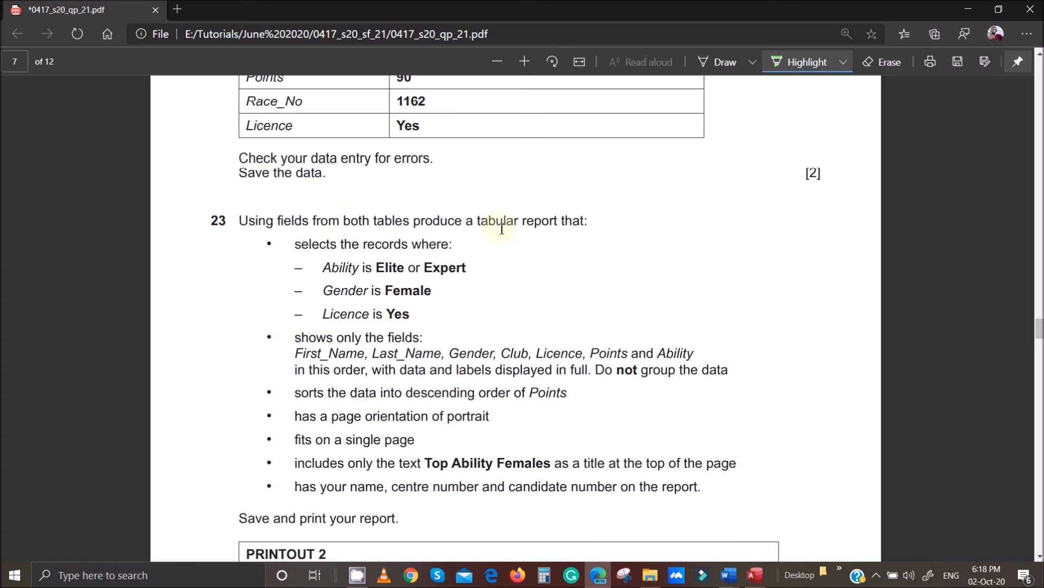
Step: Highlight question 23's record selection criteria for Ability, Gender and Licence, and the start of the list of fields to show
drag(291, 247, 455, 244)
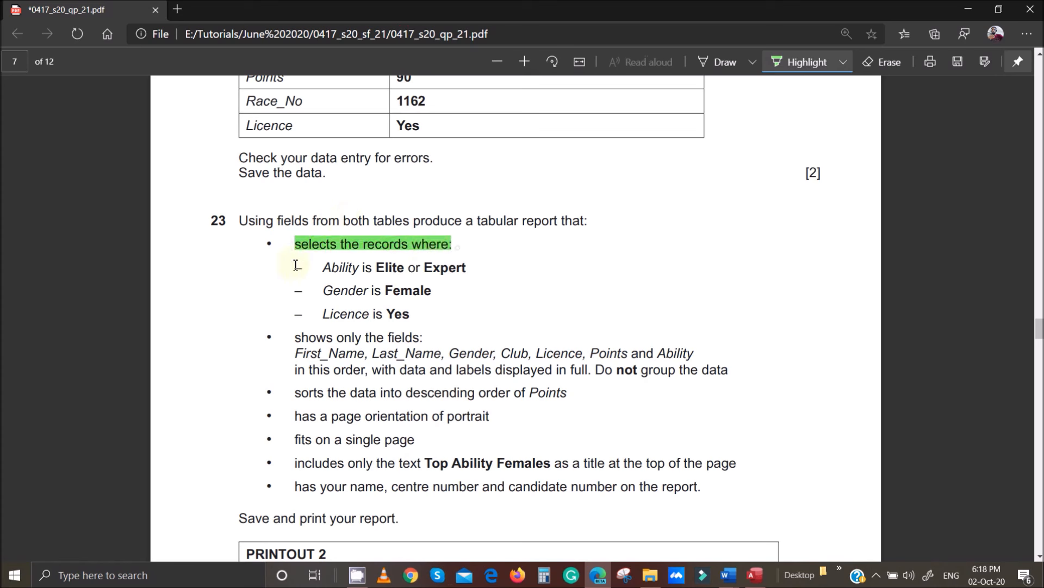
drag(324, 268, 485, 269)
drag(342, 291, 436, 292)
drag(325, 314, 420, 314)
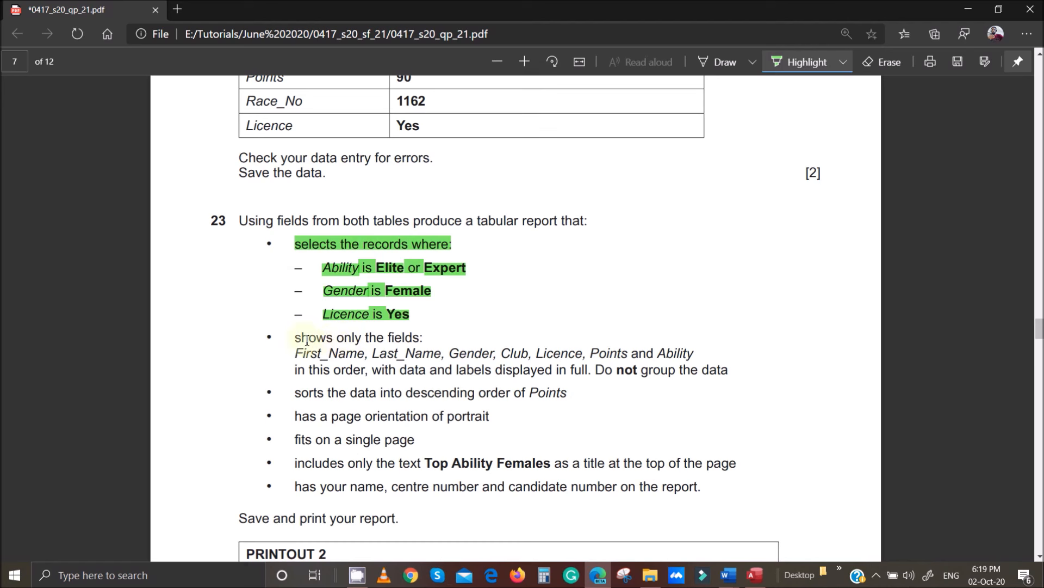
mouse_move(297, 337)
mouse_down()
mouse_move(345, 354)
mouse_move(331, 356)
mouse_move(494, 354)
mouse_up()
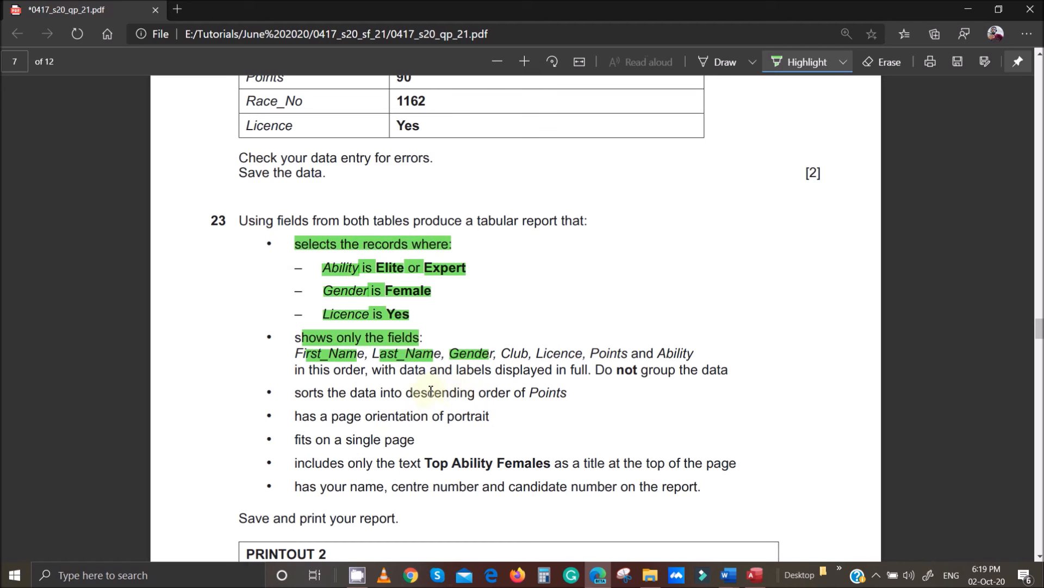
Step: Highlight question 23's requirements for the sort order, portrait orientation, single page, title text and candidate details
drag(413, 393, 548, 390)
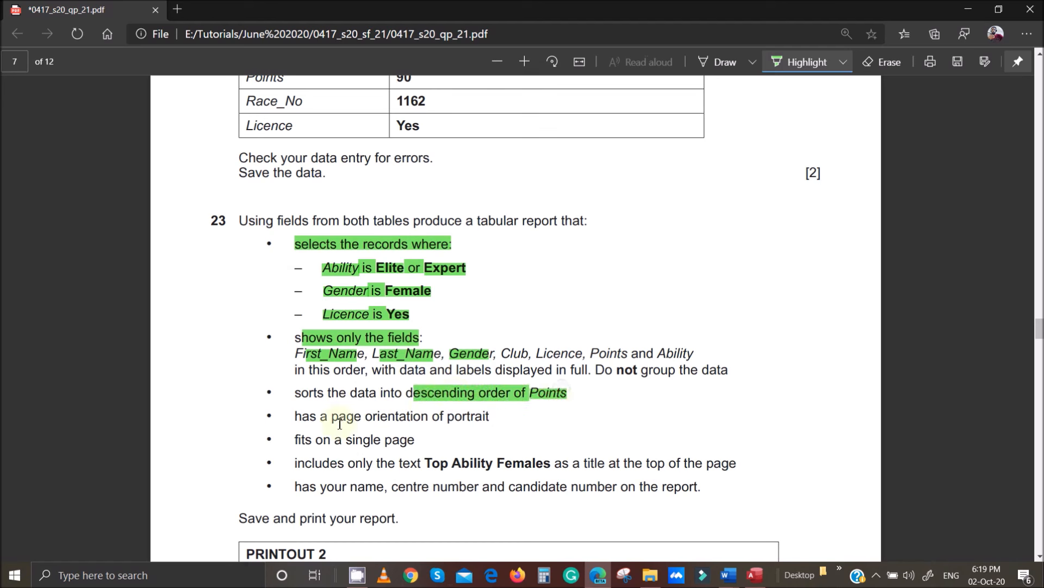
drag(447, 416, 485, 417)
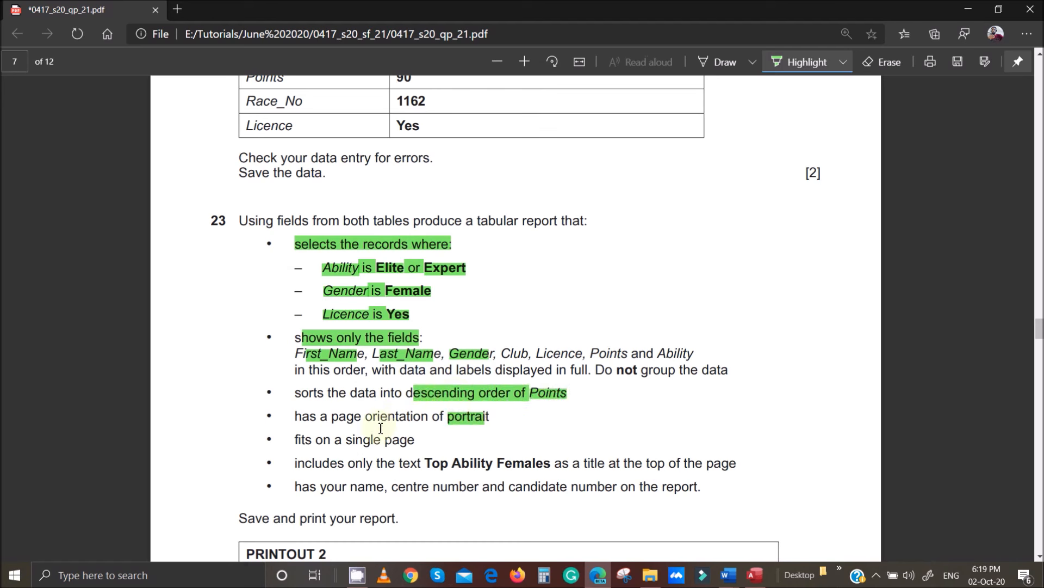
mouse_move(351, 438)
mouse_down()
mouse_move(416, 439)
mouse_move(450, 464)
mouse_move(524, 463)
mouse_up()
drag(542, 461, 543, 462)
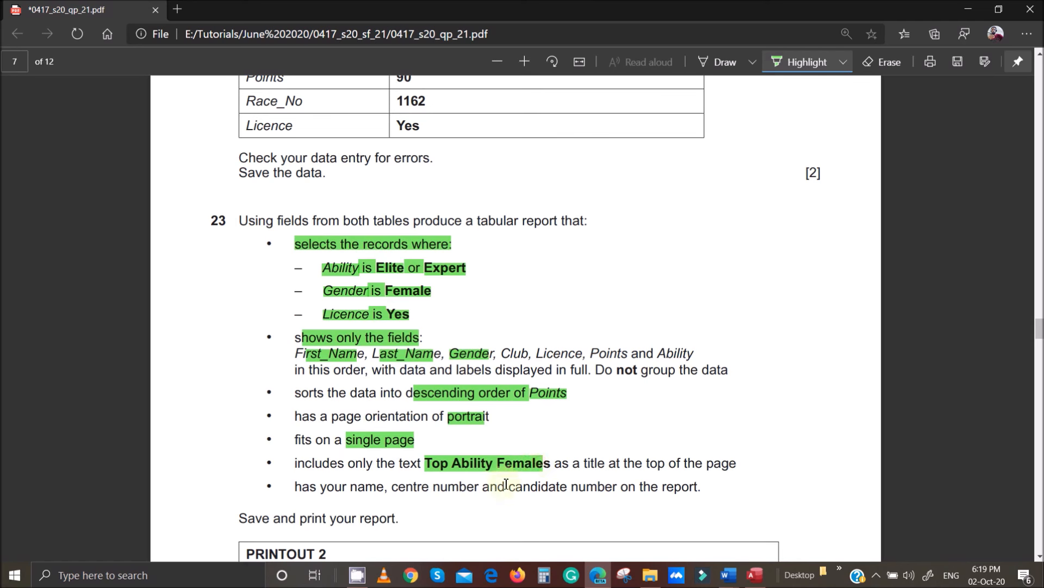
drag(335, 486, 568, 487)
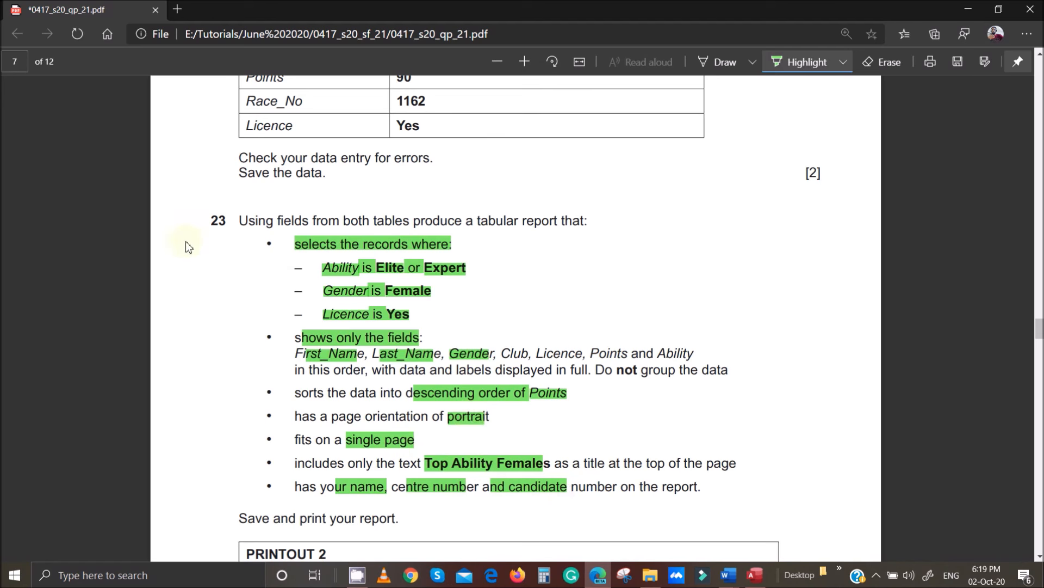
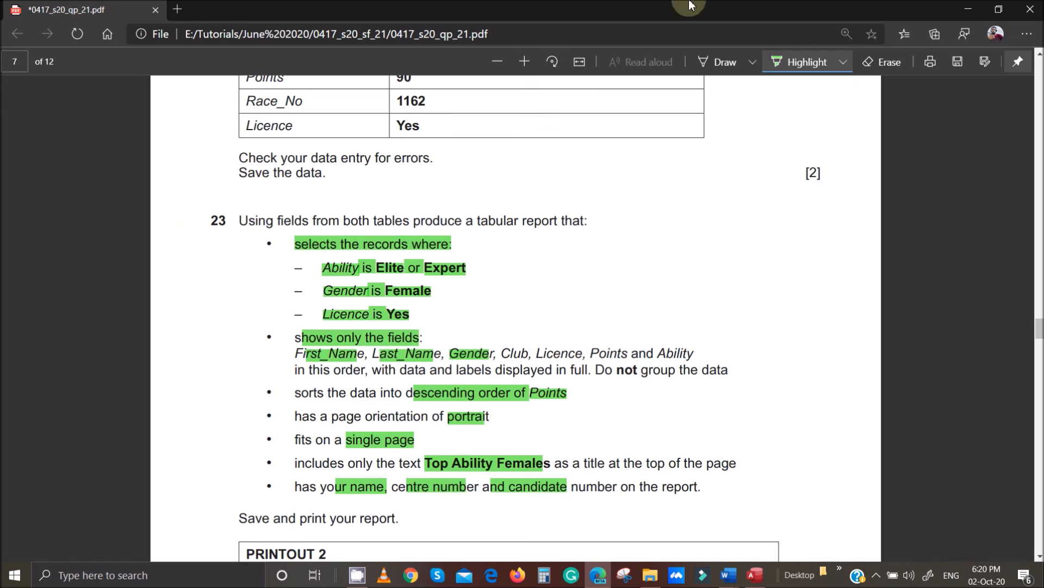
Step: Draw a red brace beside question 23's selection and field requirements and mark it with a letter Q
click(720, 59)
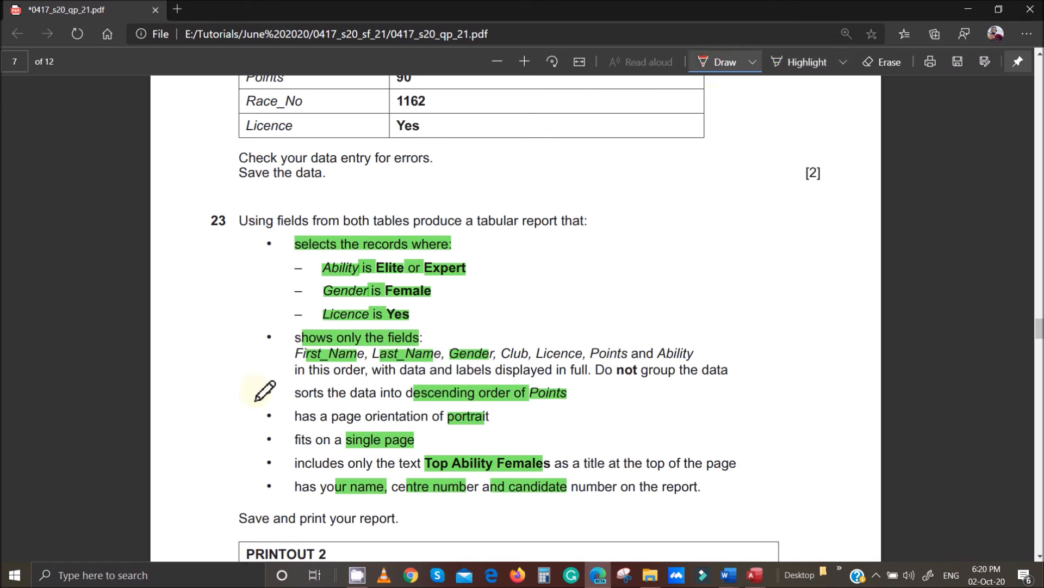
mouse_move(288, 233)
mouse_down()
mouse_move(278, 291)
mouse_move(301, 381)
mouse_up()
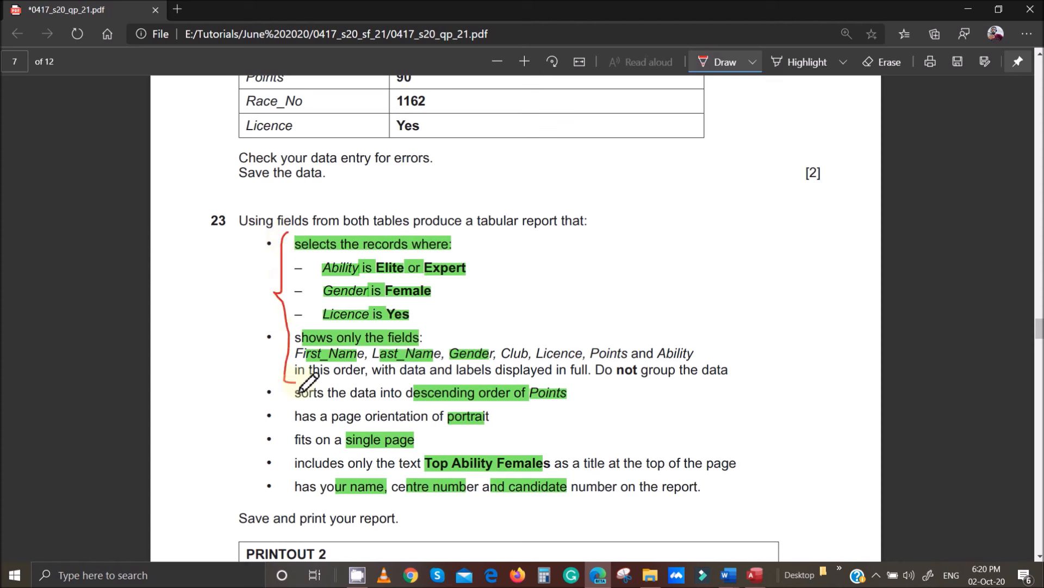
mouse_move(213, 279)
mouse_down()
mouse_move(220, 296)
mouse_move(259, 309)
mouse_up()
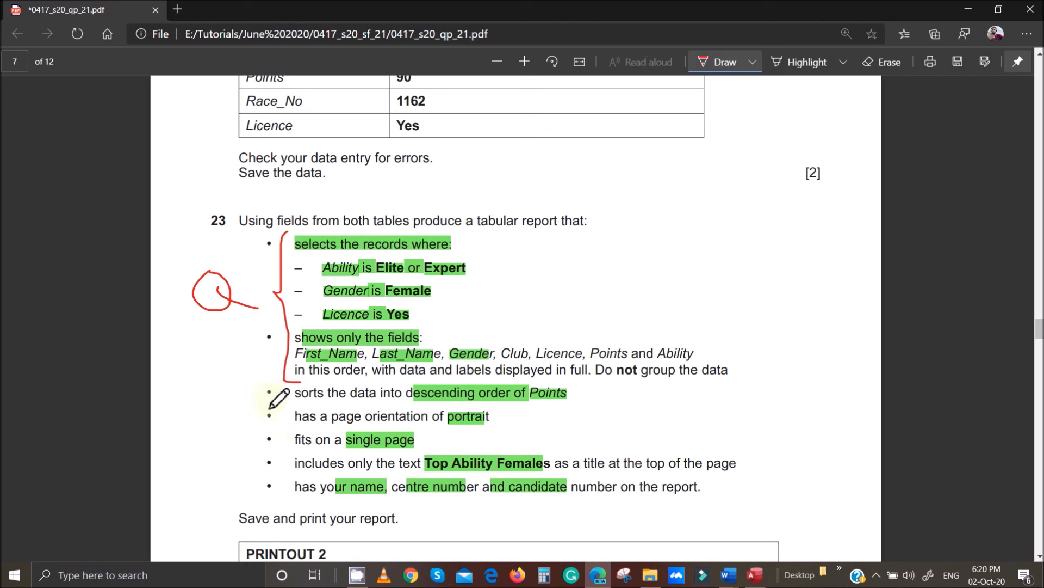
Step: Draw a red brace marked R beside question 23's sorting and layout requirements, and brace its record selection rules with the label "criteria"
mouse_move(272, 376)
mouse_down()
mouse_move(246, 393)
mouse_move(249, 438)
mouse_move(283, 495)
mouse_up()
mouse_move(191, 421)
mouse_down()
mouse_move(189, 471)
mouse_move(202, 435)
mouse_move(222, 472)
mouse_up()
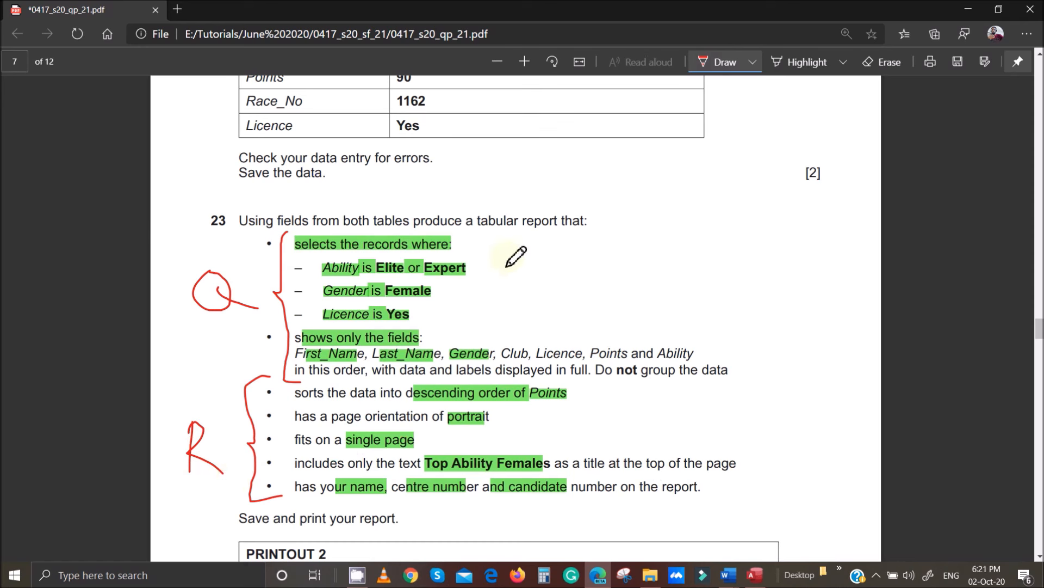
mouse_move(491, 248)
mouse_down()
mouse_move(486, 310)
mouse_move(466, 303)
mouse_up()
drag(513, 261, 514, 275)
mouse_move(512, 262)
mouse_down()
mouse_move(535, 259)
mouse_move(540, 274)
mouse_move(550, 259)
mouse_move(556, 275)
mouse_move(589, 275)
mouse_move(607, 263)
mouse_move(614, 275)
mouse_move(615, 247)
mouse_move(629, 275)
mouse_up()
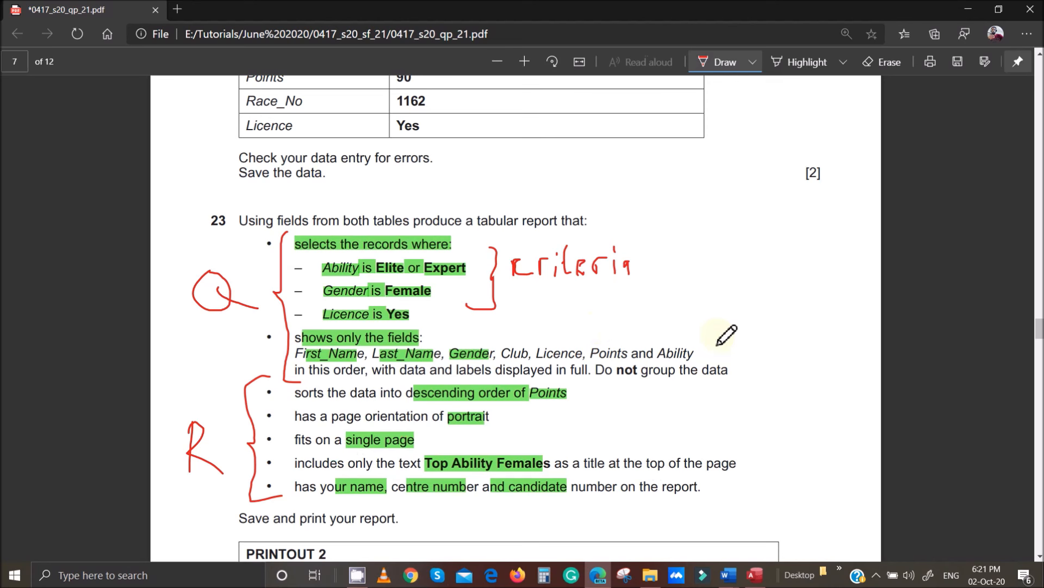
Step: Draw a red brace beside question 23's list of fields to show and label it "Field"
mouse_move(720, 335)
mouse_down()
mouse_move(749, 344)
mouse_move(752, 374)
mouse_move(741, 373)
mouse_up()
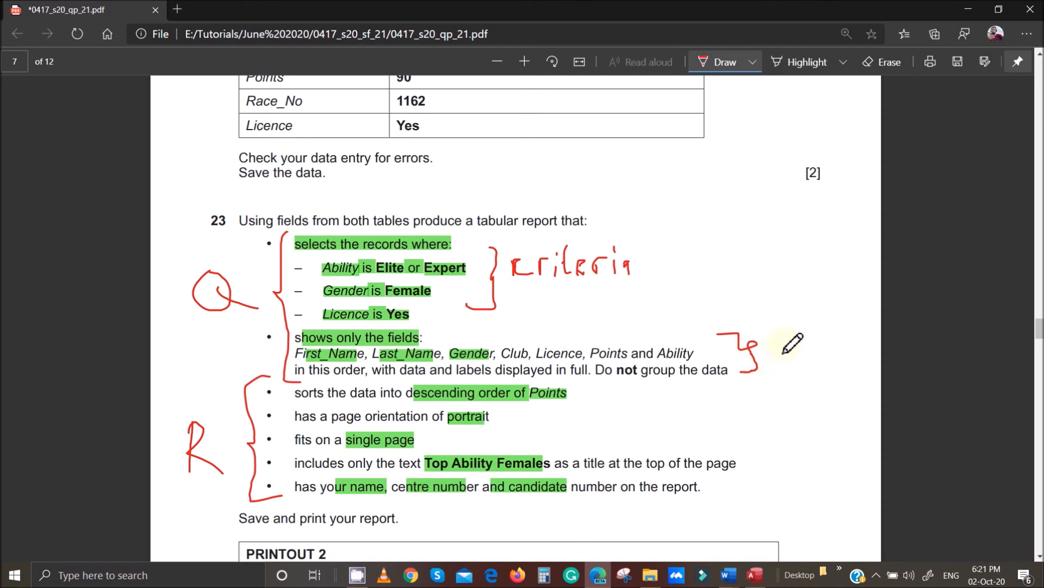
mouse_move(768, 313)
mouse_down()
mouse_move(783, 349)
mouse_move(779, 308)
mouse_move(787, 331)
mouse_move(806, 337)
mouse_move(822, 321)
mouse_move(829, 267)
mouse_up()
click(796, 308)
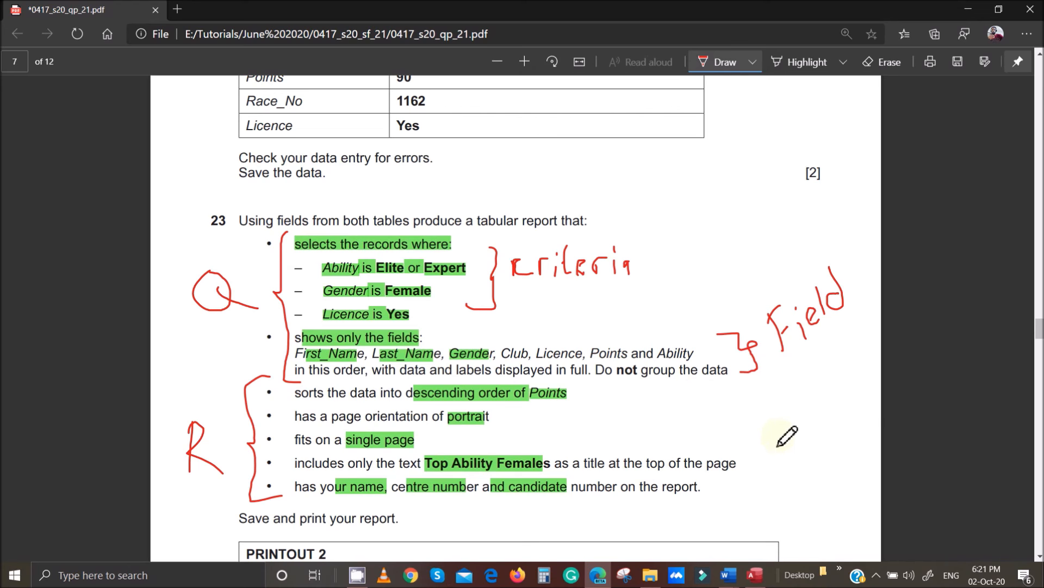
Step: Extend the handwritten Q beside question 23's selection requirements into the word "Query" and draw a red box around it
scroll(333, 357, down, 10)
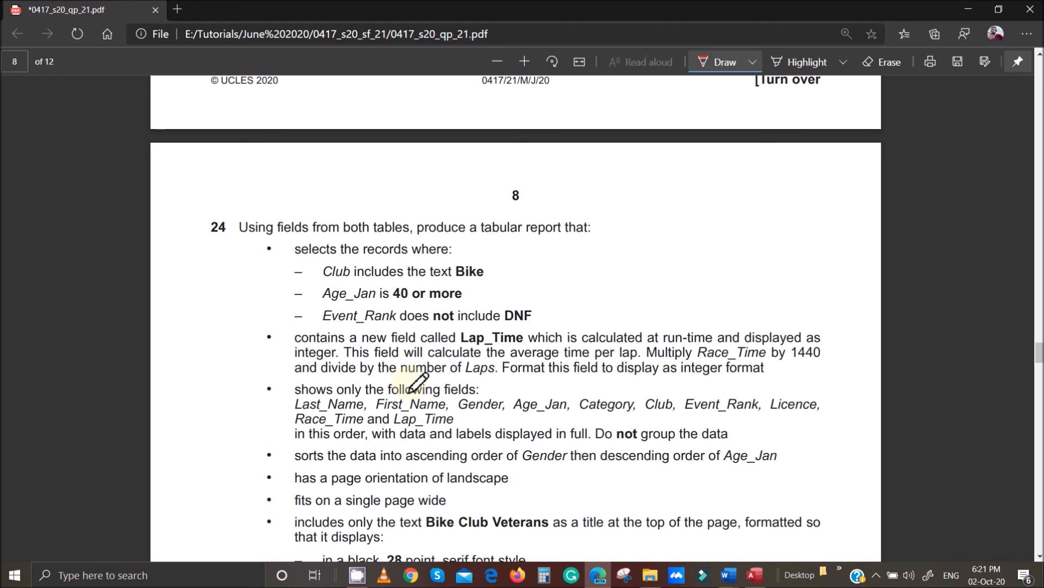
scroll(417, 383, up, 10)
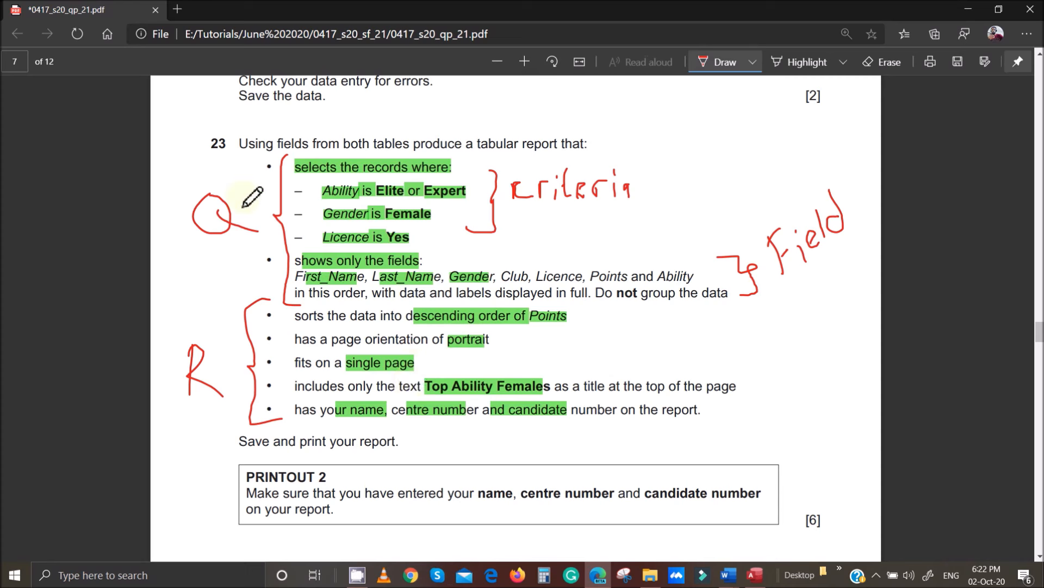
mouse_move(237, 197)
mouse_down()
mouse_move(246, 229)
mouse_move(265, 207)
mouse_move(290, 211)
mouse_move(289, 229)
mouse_up()
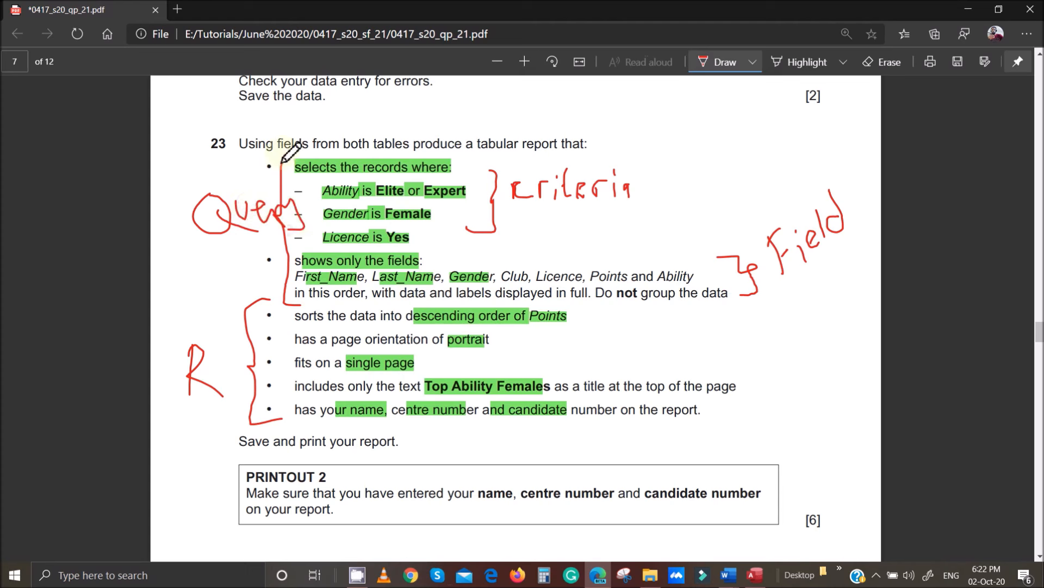
drag(202, 249, 302, 225)
drag(181, 190, 318, 169)
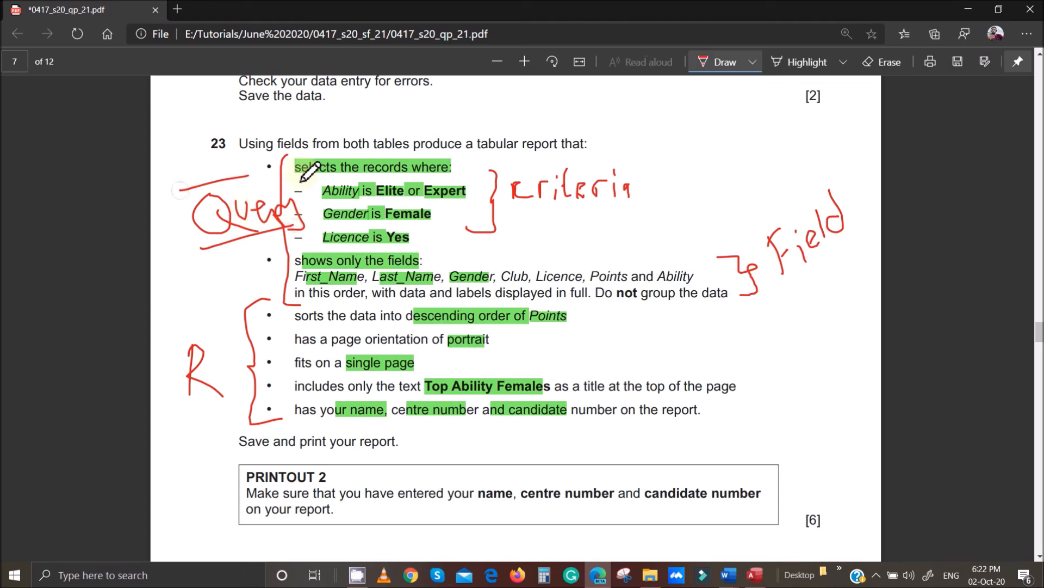
mouse_move(181, 190)
mouse_down()
mouse_move(185, 253)
mouse_move(215, 249)
mouse_up()
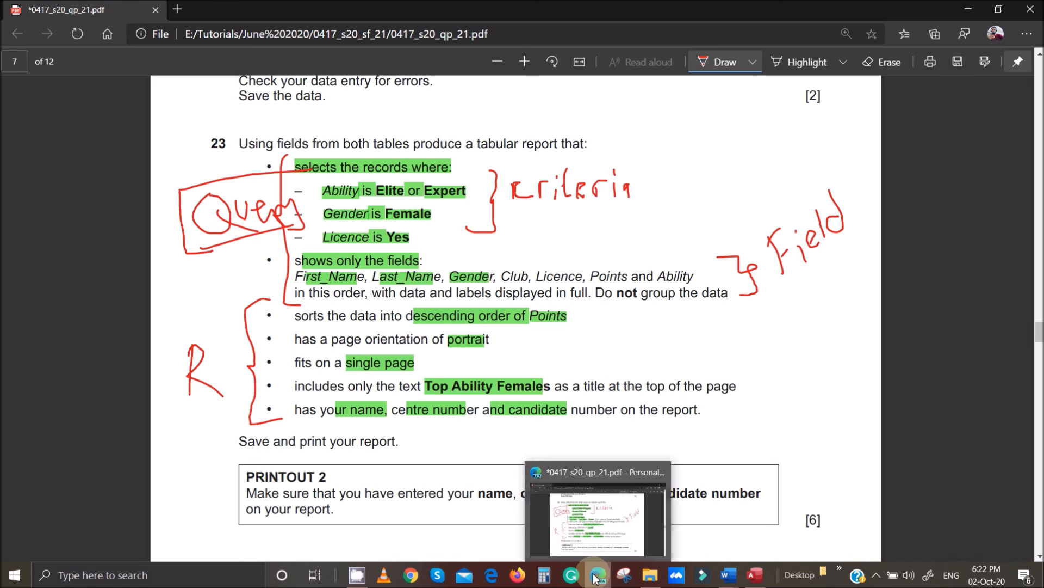
Step: Switch to the May_June 2020 P21 database in Access, close the J2120RACE table and maximize the window
click(755, 575)
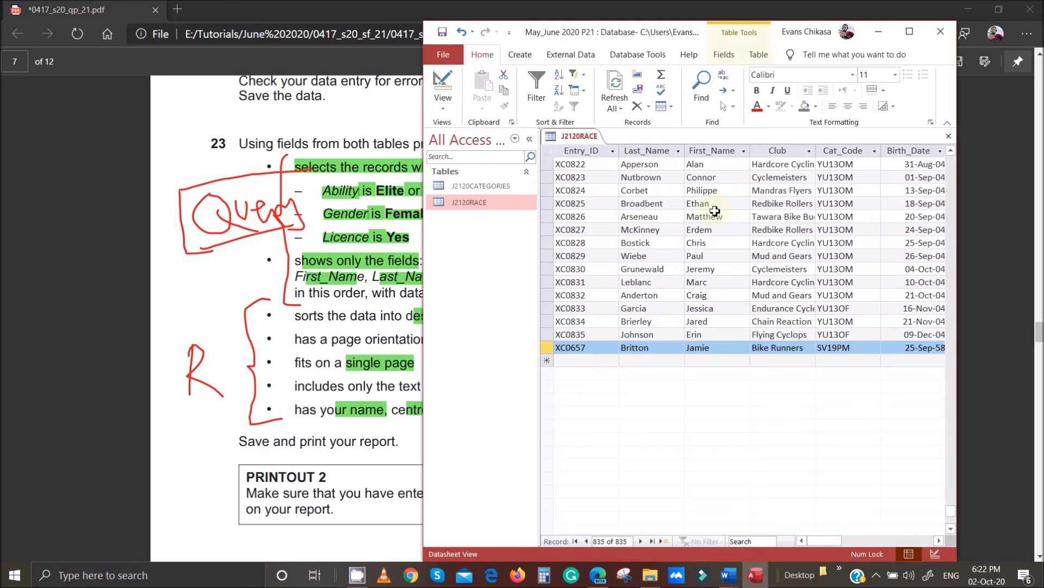
right_click(583, 138)
click(625, 182)
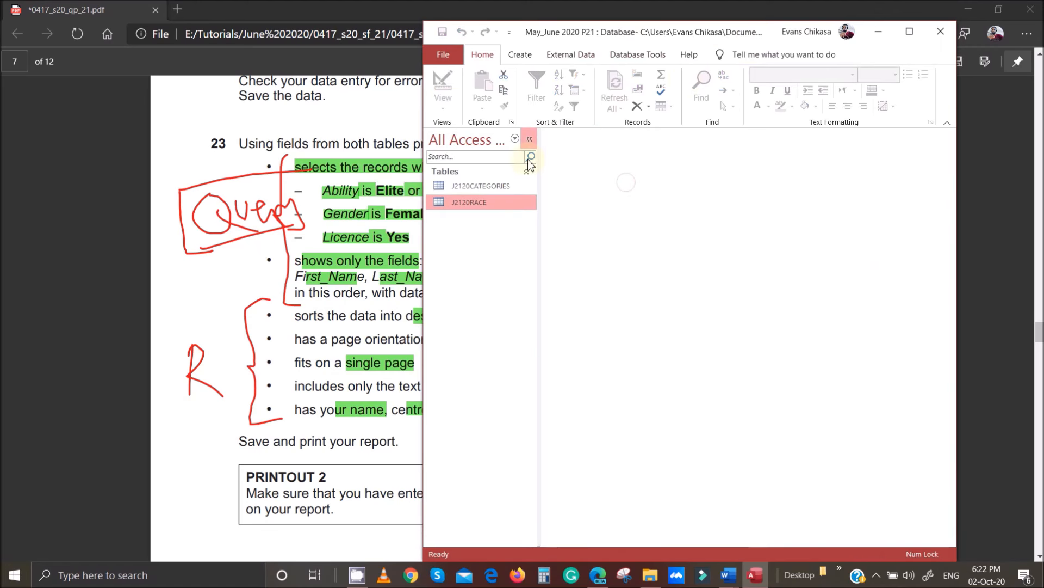
drag(625, 33, 364, 55)
click(645, 60)
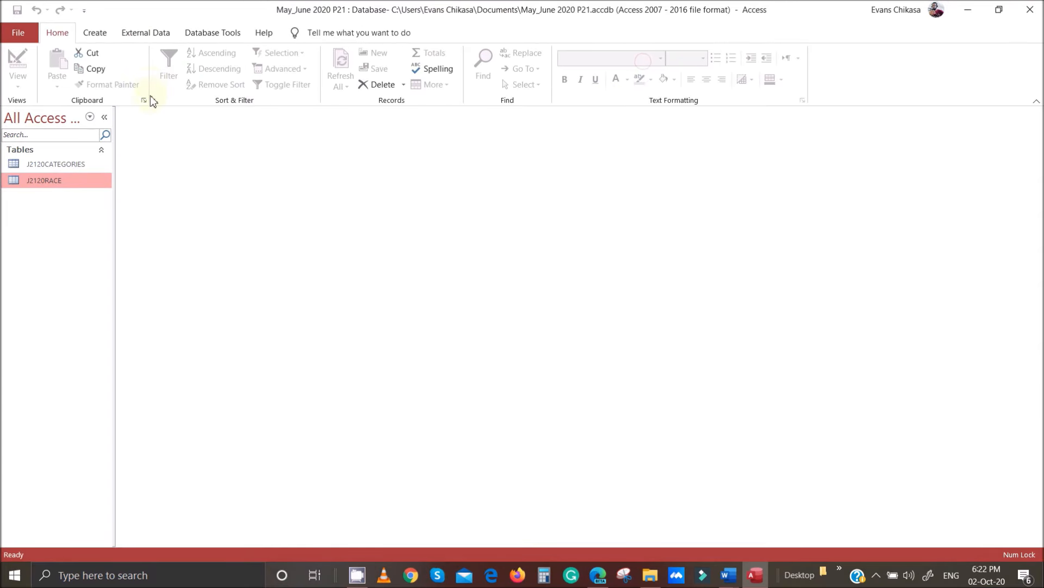
Step: Create a query in design view with the J2120CATEGORIES and J2120RACE tables, and enlarge the J2120RACE box to show all its fields
click(104, 38)
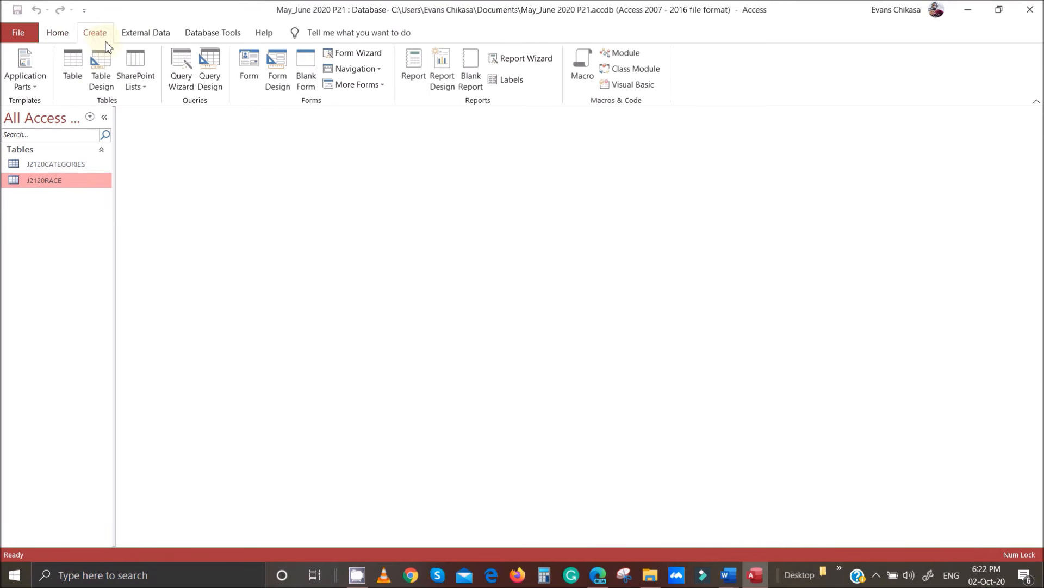
click(212, 82)
shift+click(492, 303)
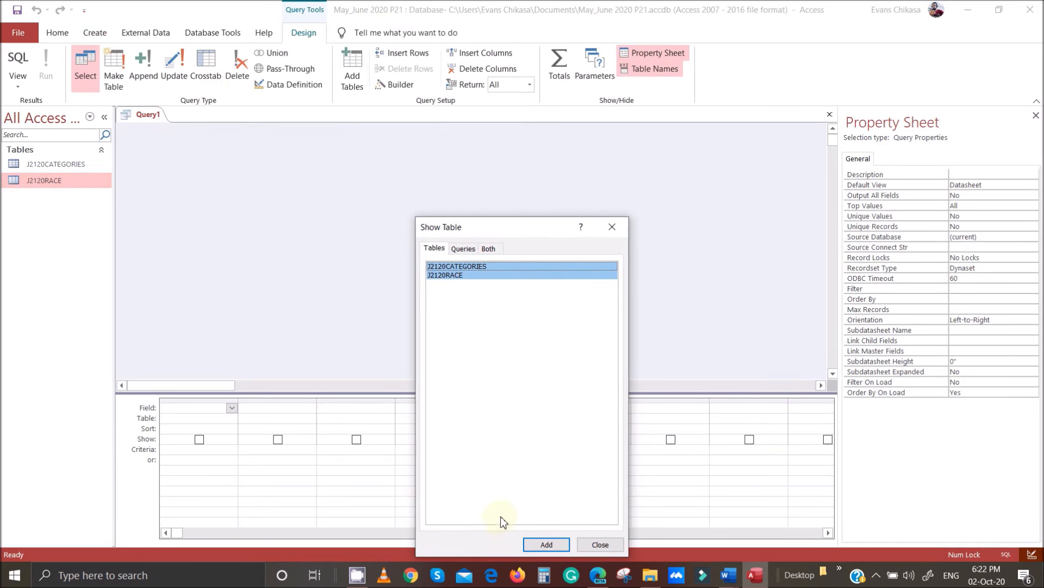
click(537, 544)
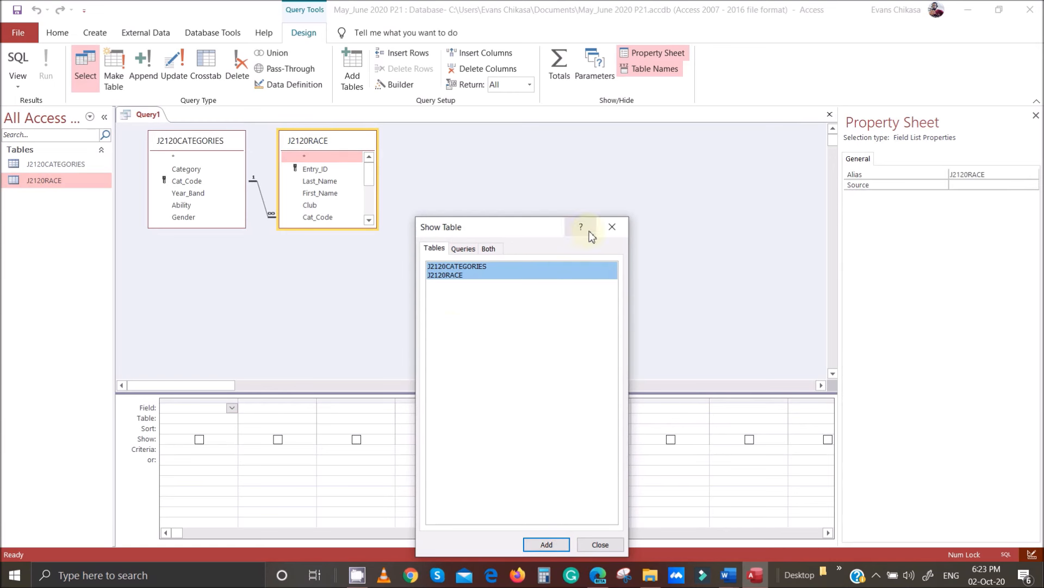
click(612, 225)
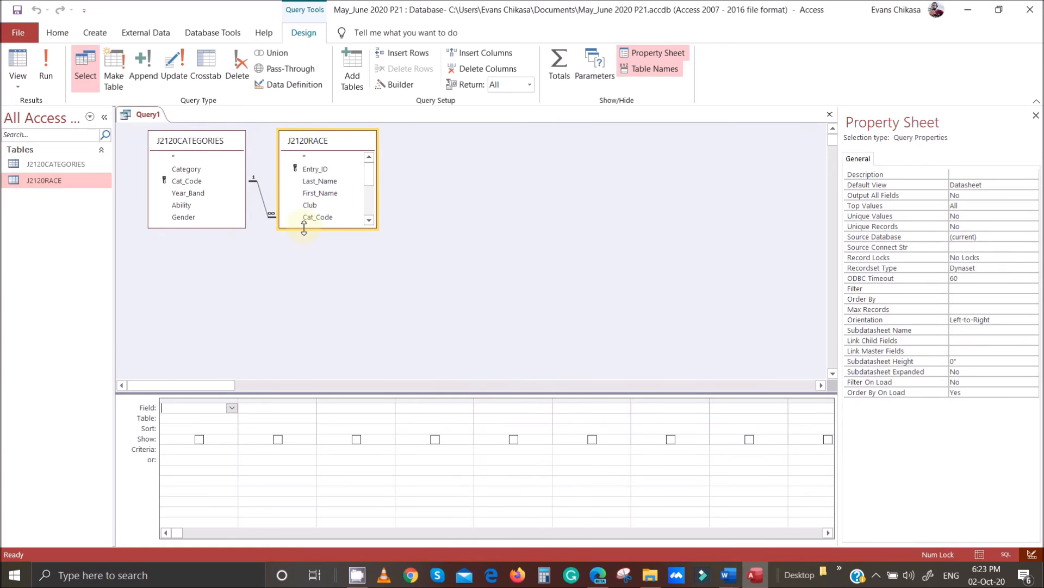
drag(296, 229, 296, 327)
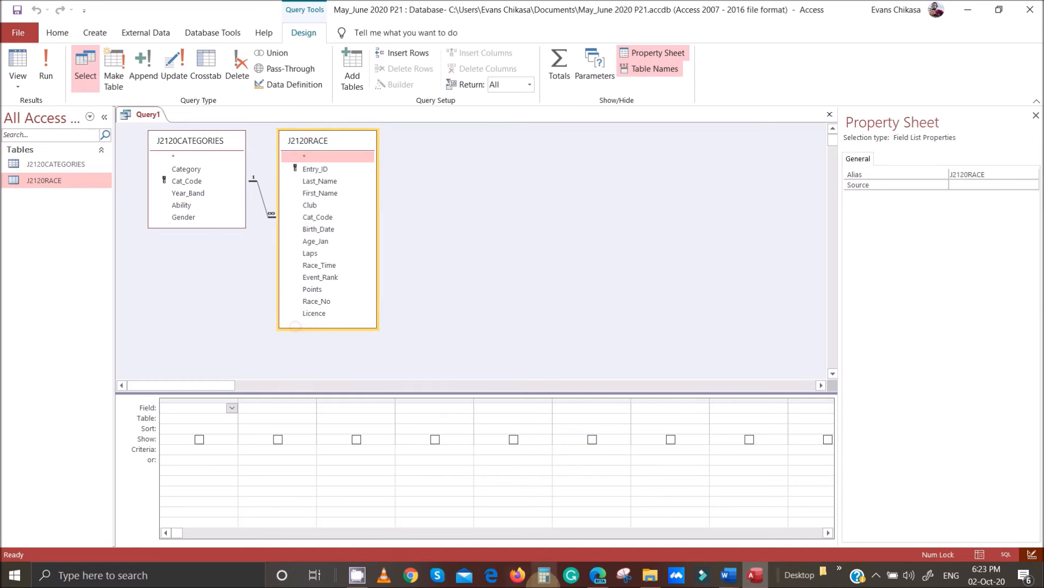
Step: Switch to the exam paper PDF and erase question 23's red annotations and the highlights on its Ability and Gender criteria
mouse_move(598, 575)
click(592, 537)
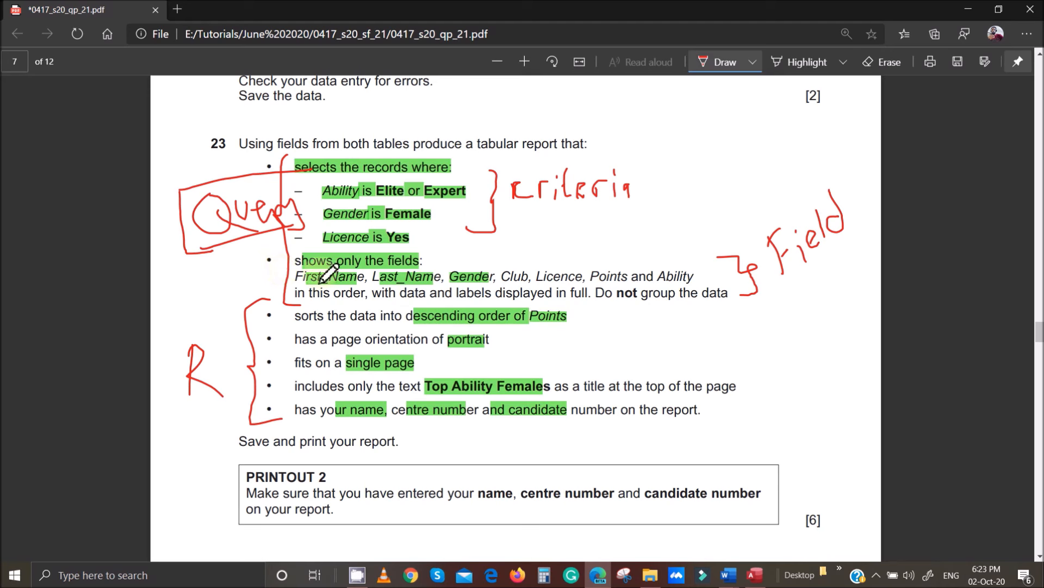
click(890, 65)
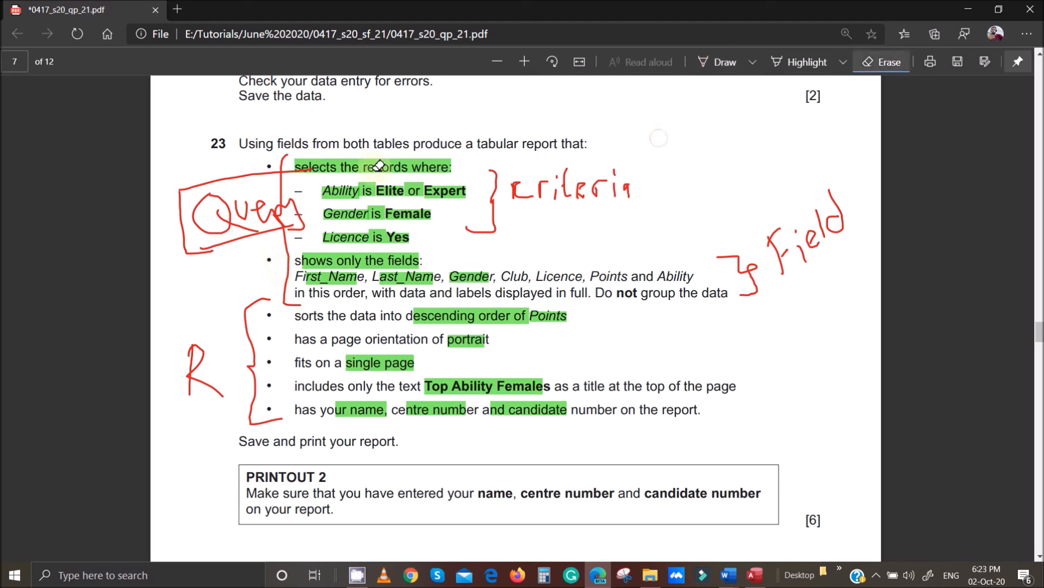
mouse_move(378, 166)
mouse_down()
mouse_move(126, 300)
mouse_move(270, 398)
mouse_move(238, 374)
mouse_move(279, 176)
mouse_move(498, 148)
mouse_move(378, 206)
mouse_move(710, 211)
mouse_move(743, 278)
mouse_up()
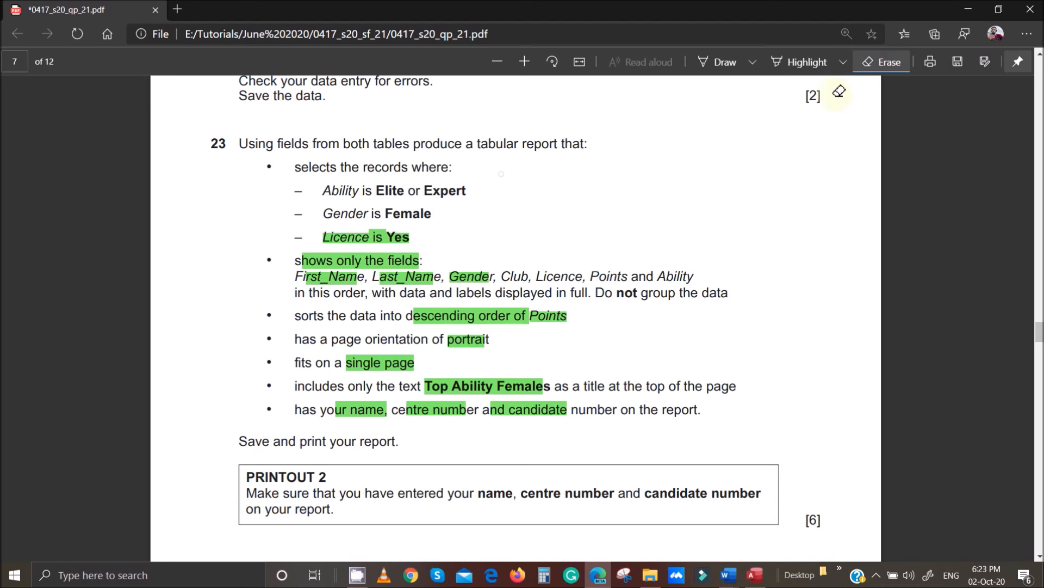
Step: Draw two red braces separating question 23's query and report requirements, and rule lines above and below "shows only the fields"
click(724, 63)
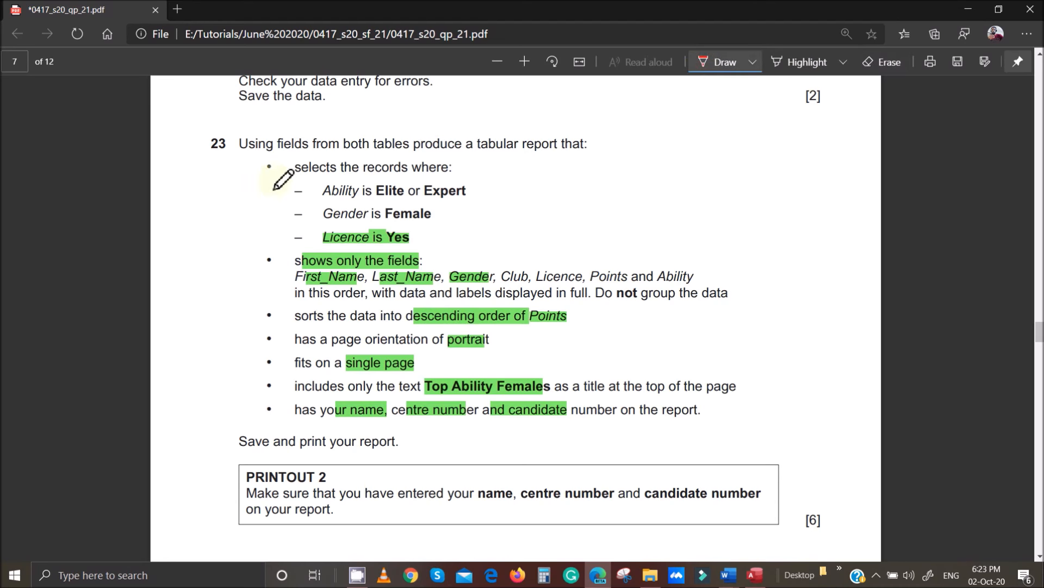
mouse_move(260, 158)
mouse_down()
mouse_move(226, 220)
mouse_move(246, 241)
mouse_move(246, 304)
mouse_move(275, 294)
mouse_move(216, 375)
mouse_move(246, 420)
mouse_up()
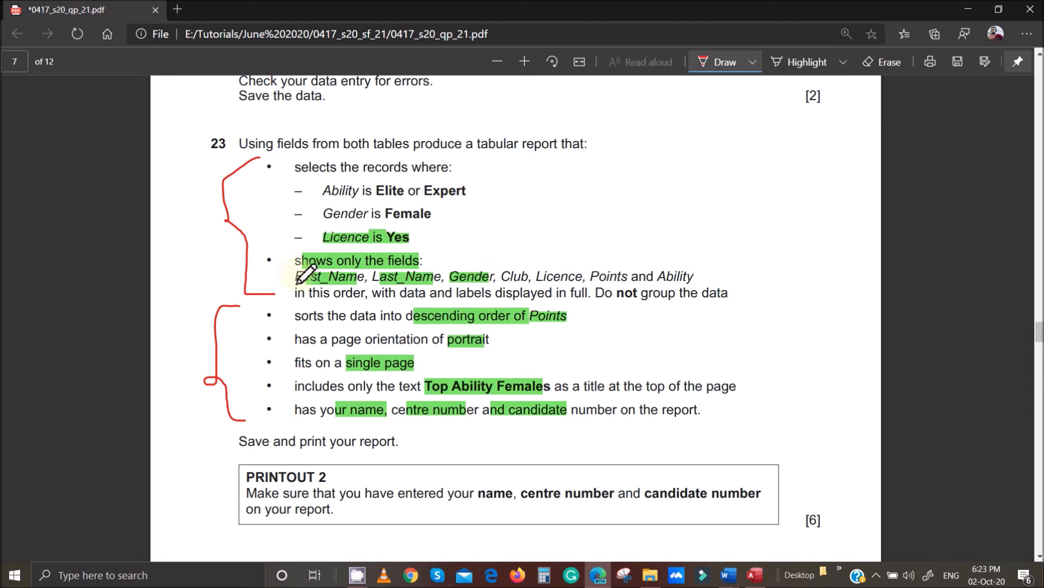
drag(289, 267, 419, 263)
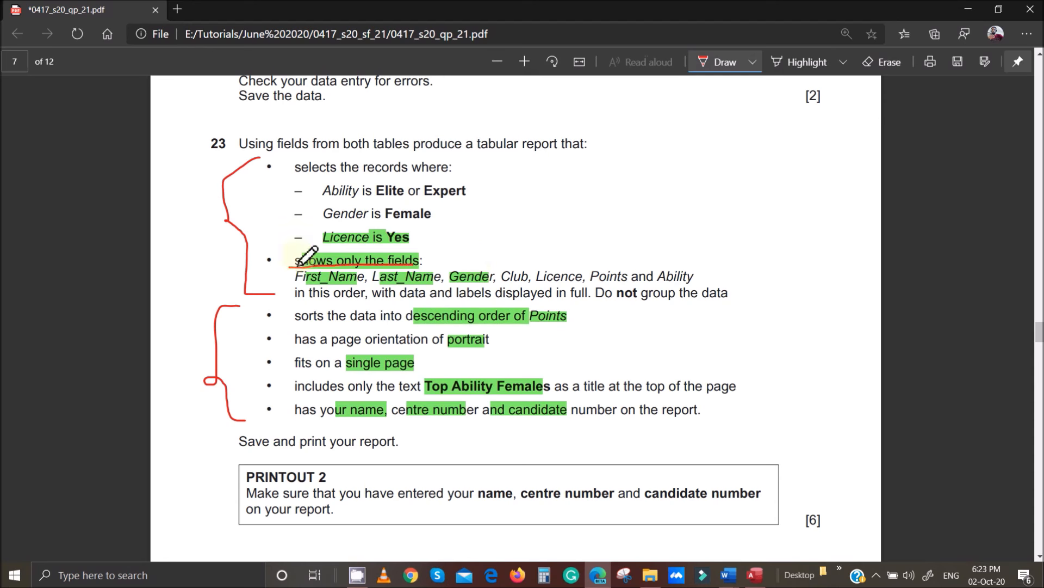
drag(290, 251, 422, 250)
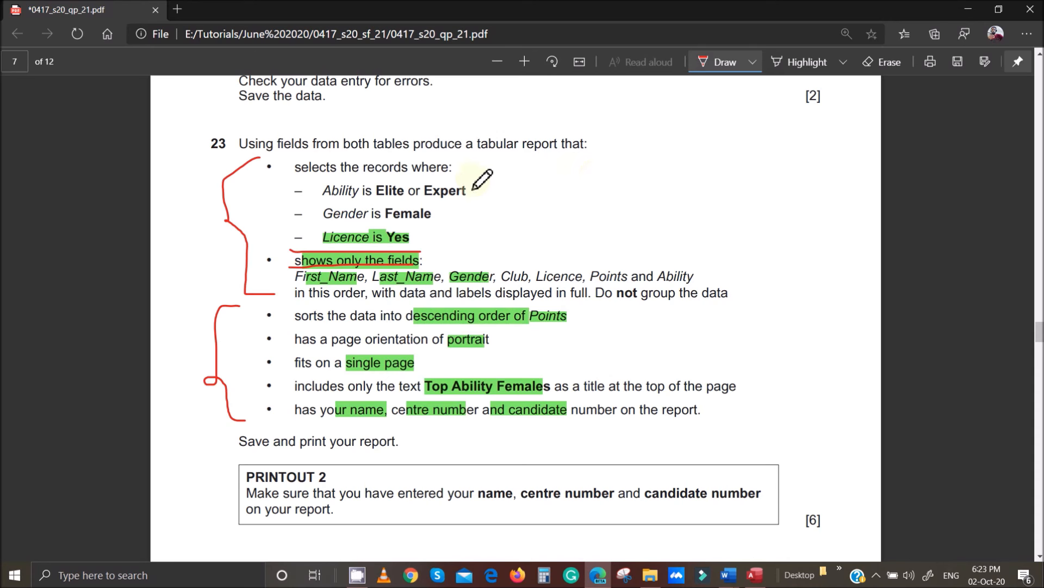
Step: Bracket question 23's selection criteria, underlining Female and Yes, and box the list of fields, underlining First_Name, Last_Name and Gender
mouse_move(473, 185)
mouse_down()
mouse_move(486, 215)
mouse_move(474, 241)
mouse_up()
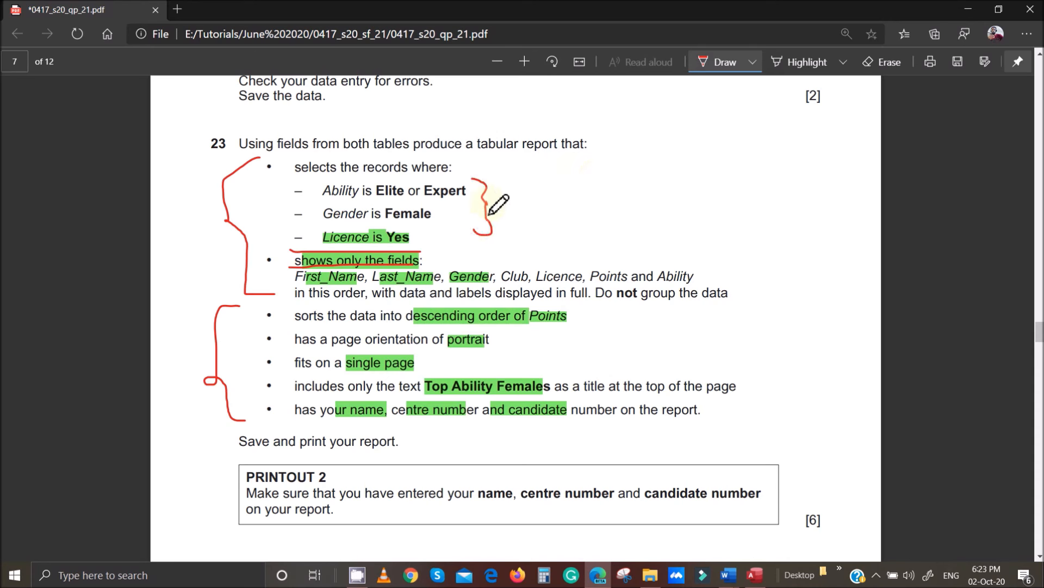
drag(385, 219, 423, 221)
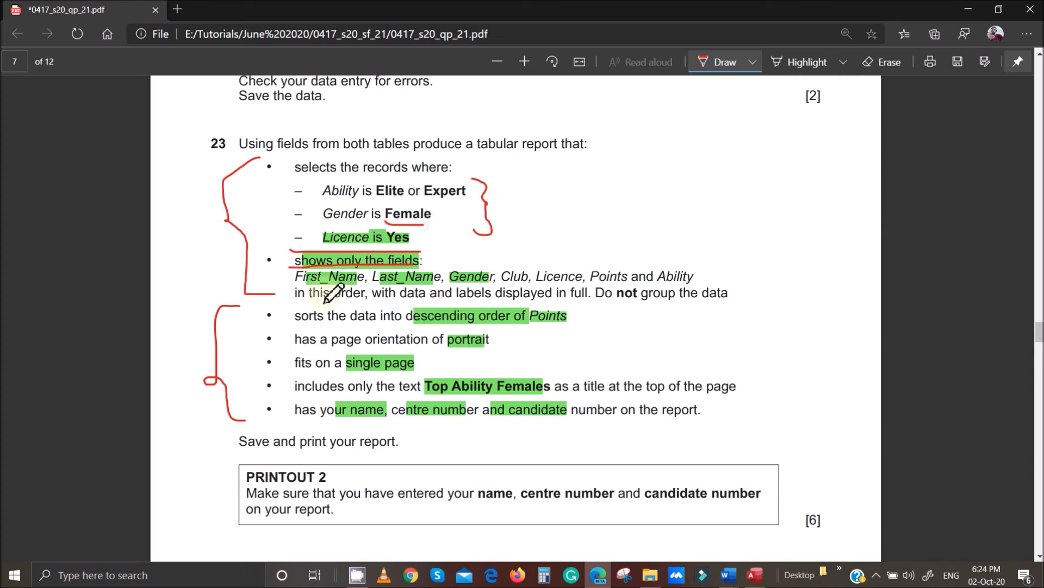
mouse_move(291, 266)
mouse_down()
mouse_move(291, 292)
mouse_move(406, 307)
mouse_move(672, 301)
mouse_move(732, 266)
mouse_move(401, 272)
mouse_move(414, 245)
mouse_up()
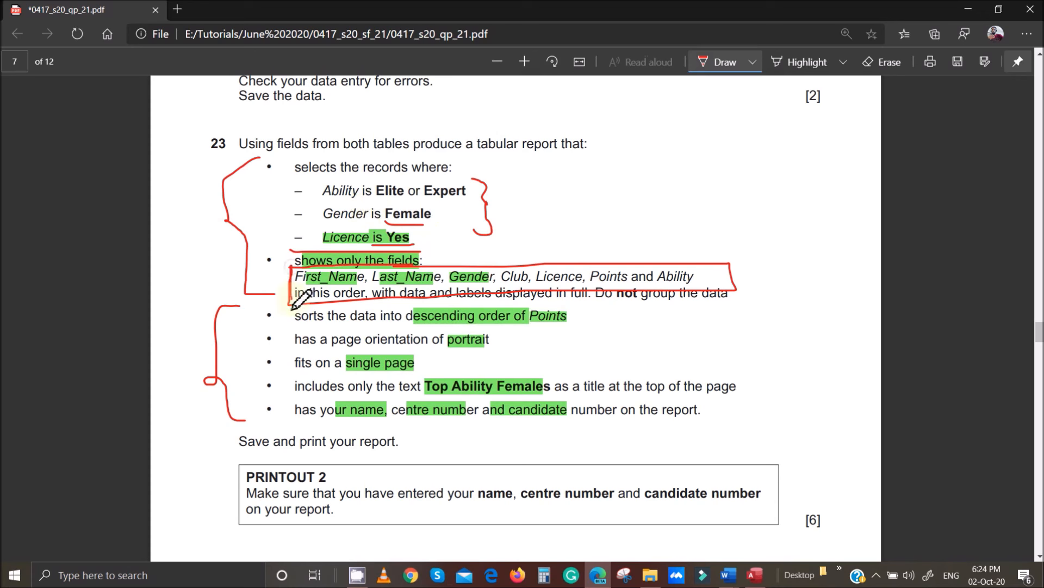
mouse_move(738, 297)
mouse_down()
mouse_move(742, 269)
mouse_move(698, 281)
mouse_up()
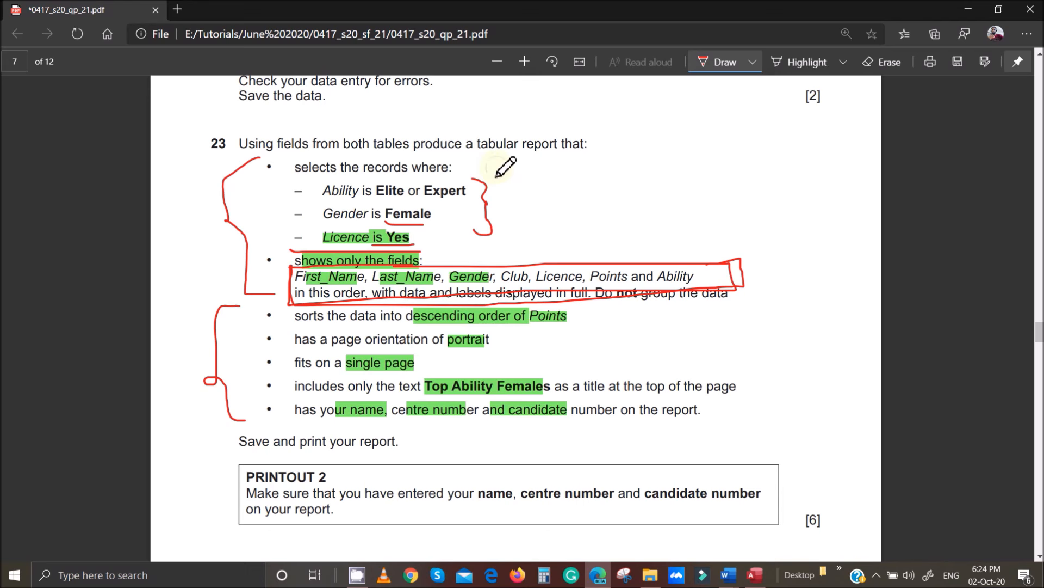
mouse_move(496, 162)
mouse_down()
mouse_move(522, 244)
mouse_move(481, 246)
mouse_up()
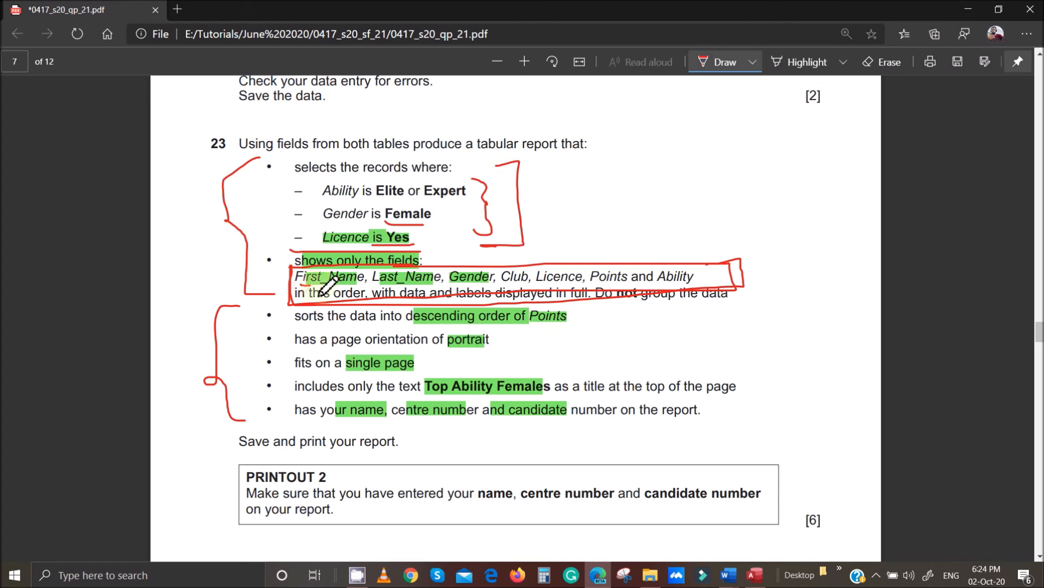
drag(306, 284, 491, 283)
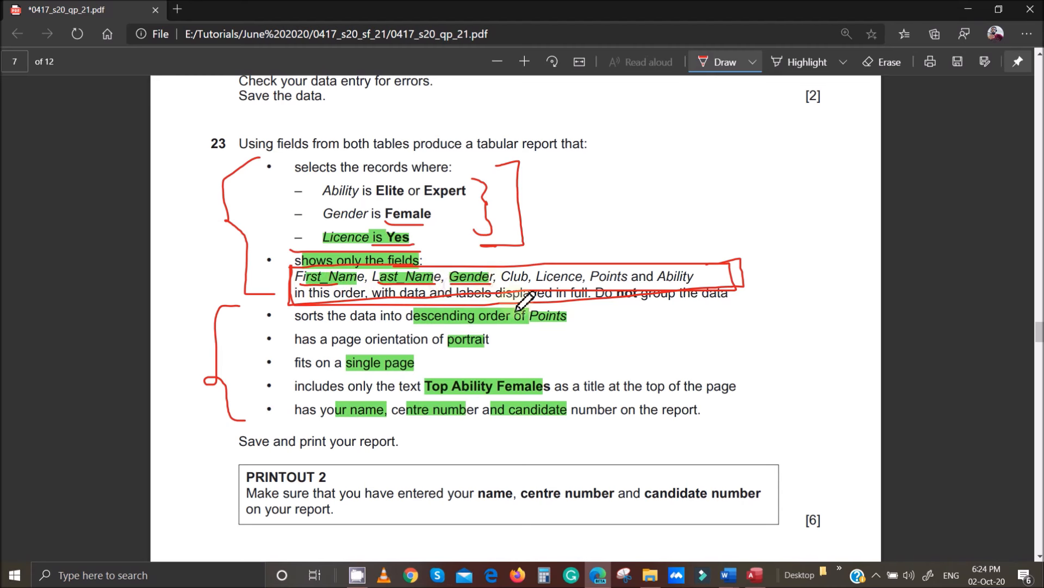
Step: Switch to Access and add First_Name and Last_Name from J2120RACE and Gender from J2120CATEGORIES to the query, in that order
click(755, 575)
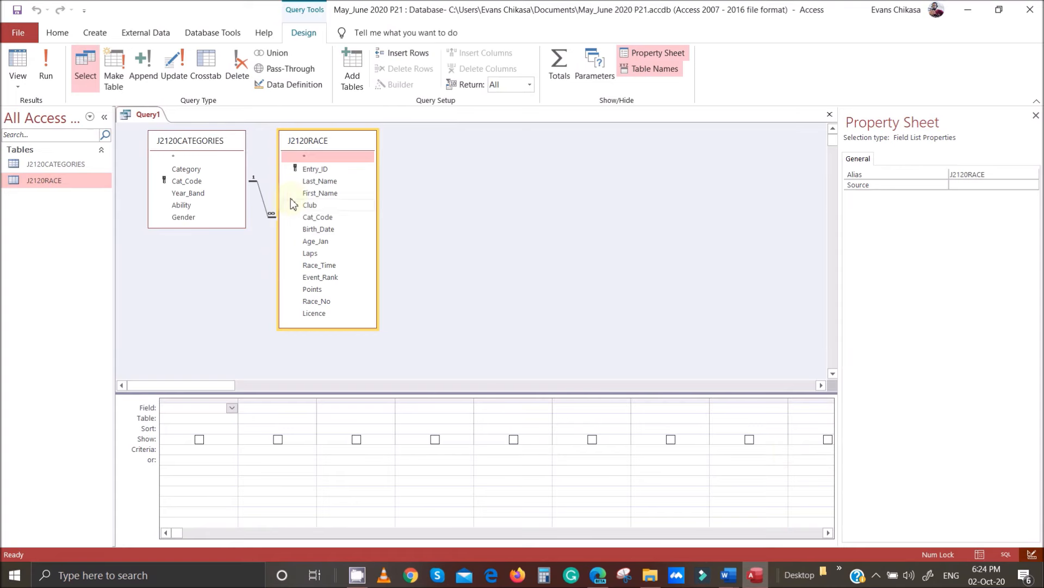
double_click(334, 191)
click(325, 181)
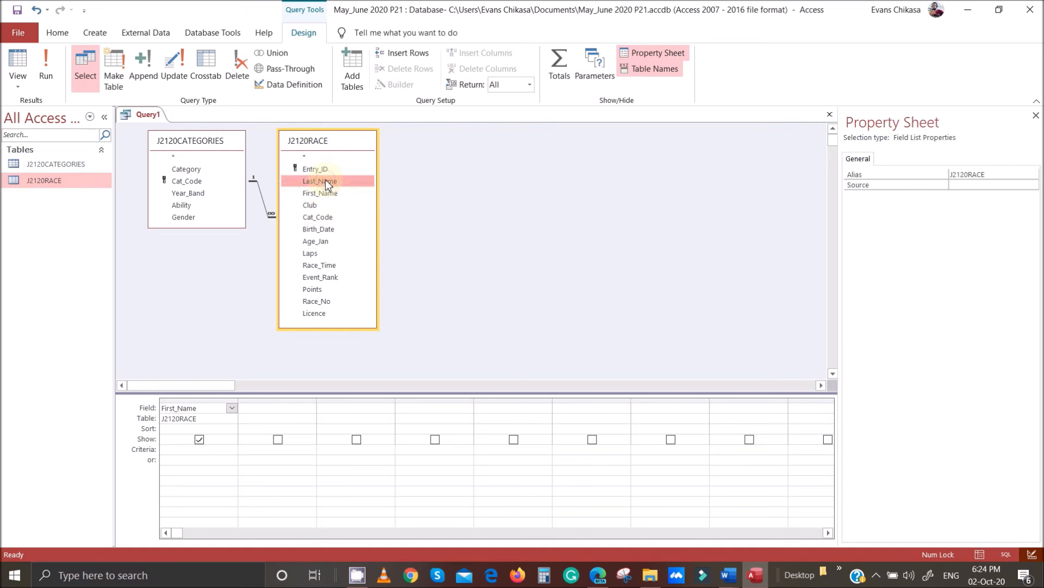
double_click(325, 181)
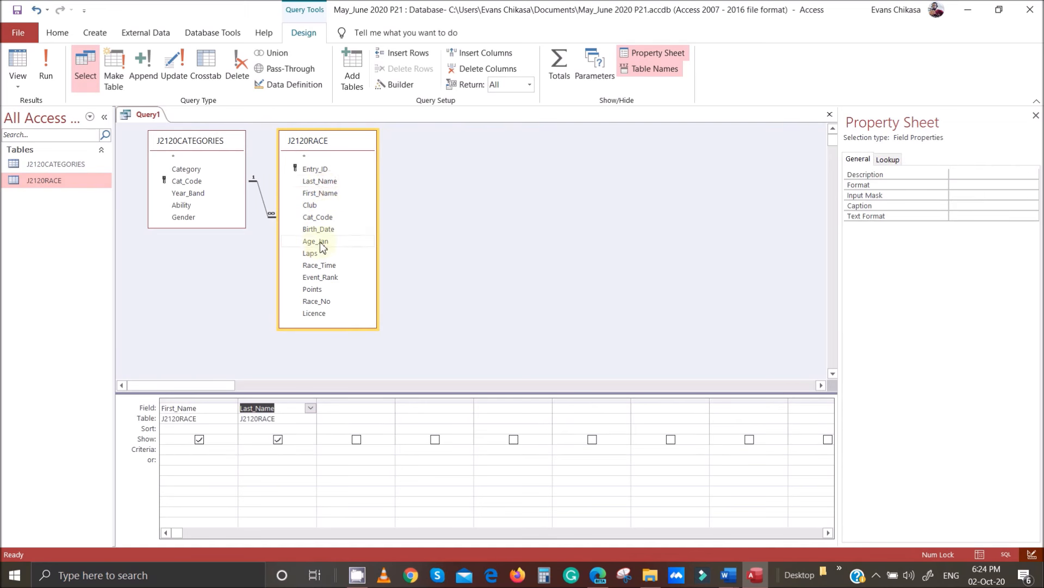
double_click(192, 218)
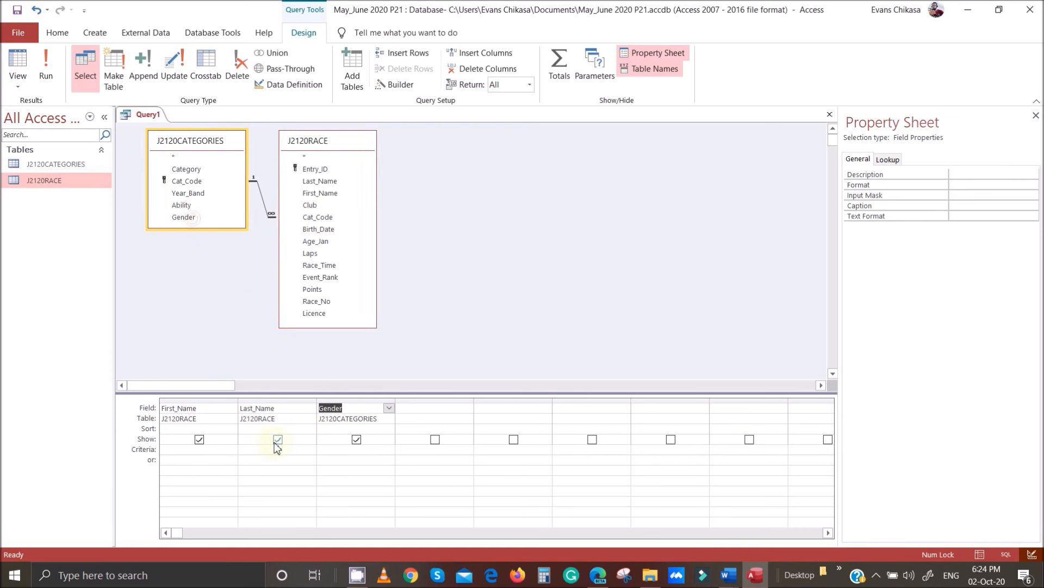
key(Print)
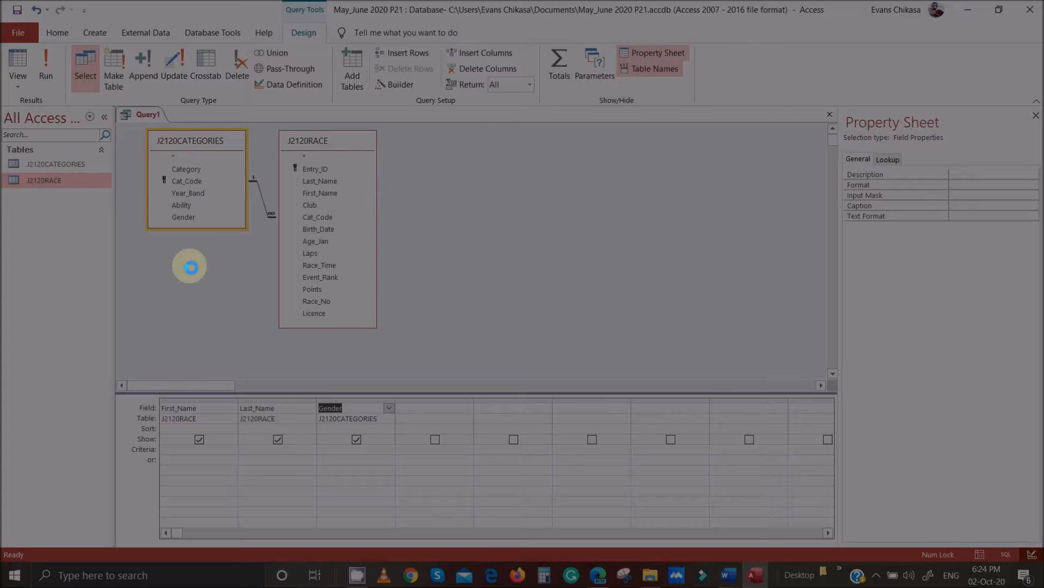
Step: Box the query's First_Name, Last_Name and Gender columns in red on a screen capture and discard the capture
drag(1, 2, 1043, 517)
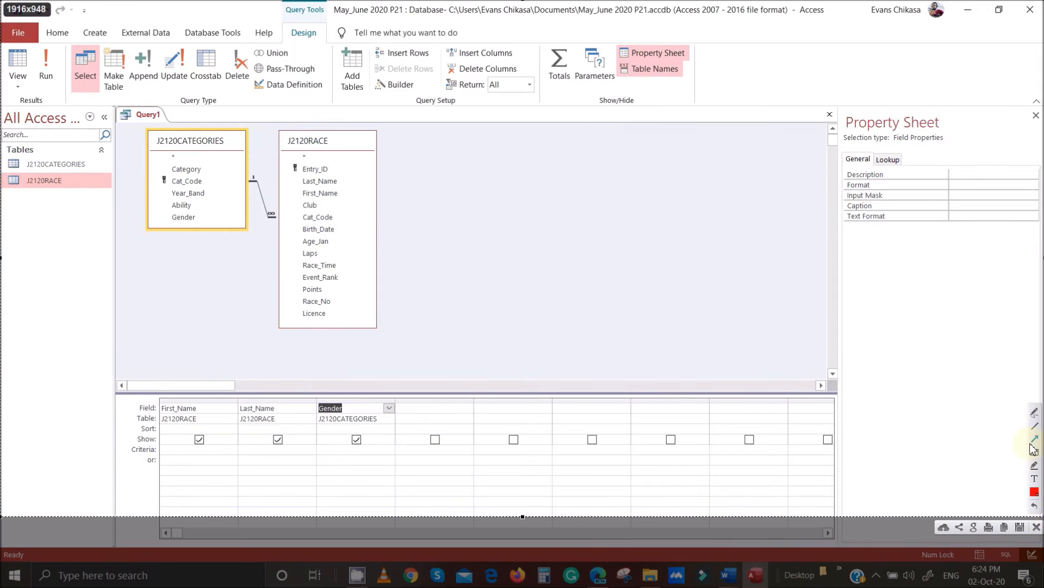
mouse_move(160, 401)
mouse_down()
mouse_move(209, 428)
mouse_move(390, 422)
mouse_up()
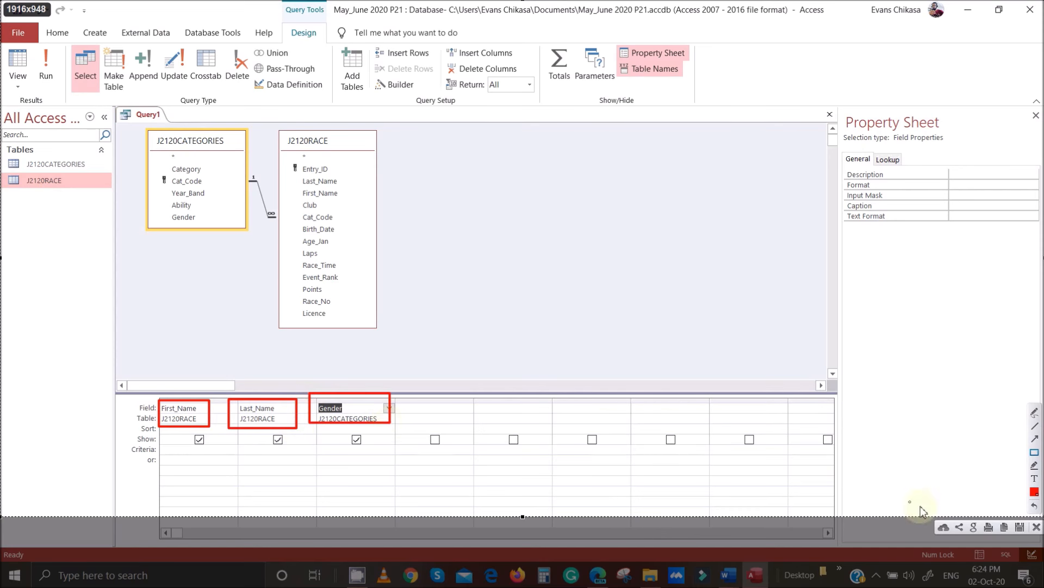
click(1036, 527)
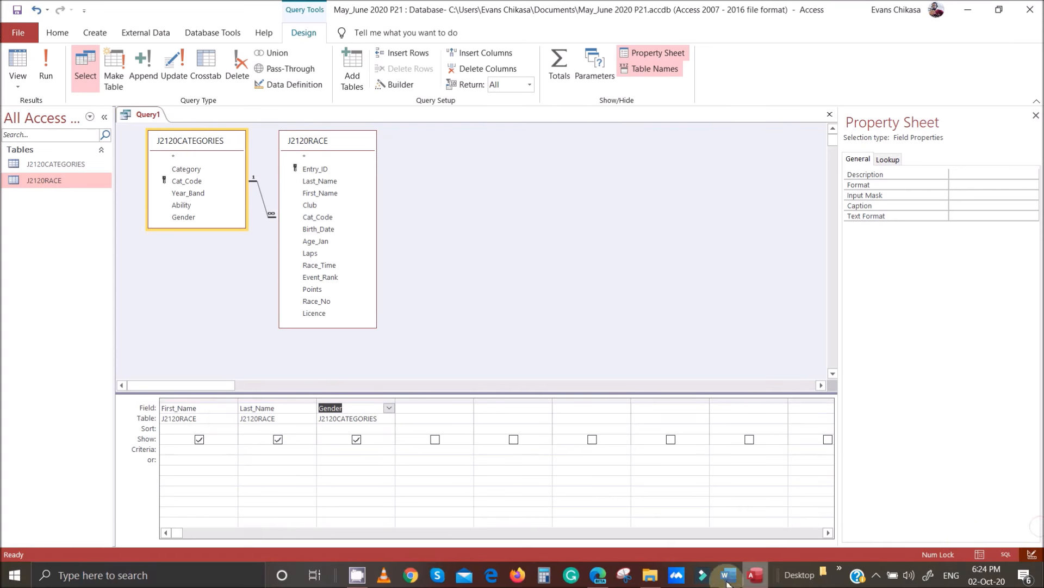
Step: Underline Club, Licence and Points in the exam paper's field list, and add them from J2120RACE to the Access query in that order
click(599, 575)
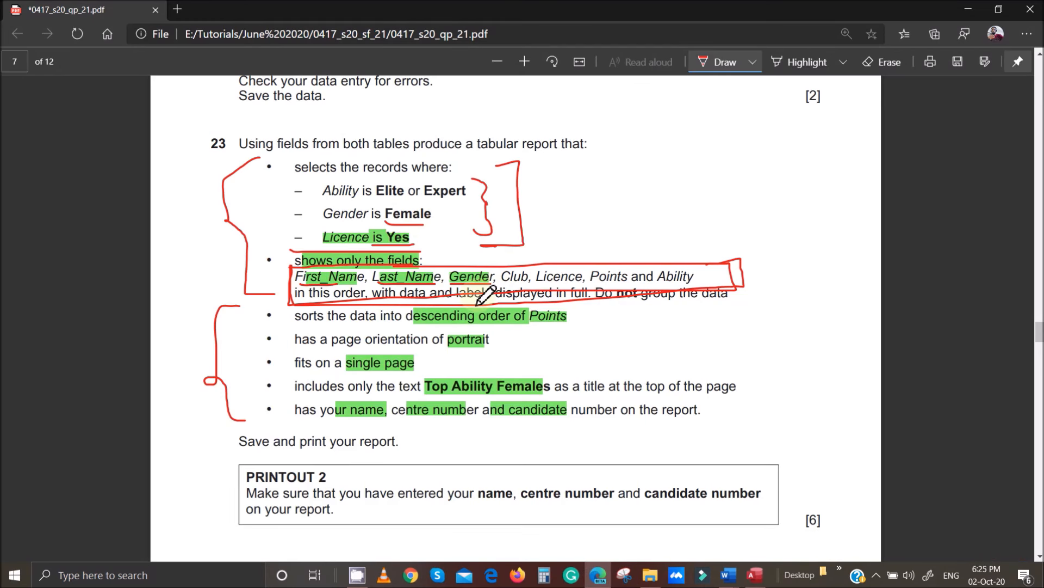
drag(503, 281, 627, 284)
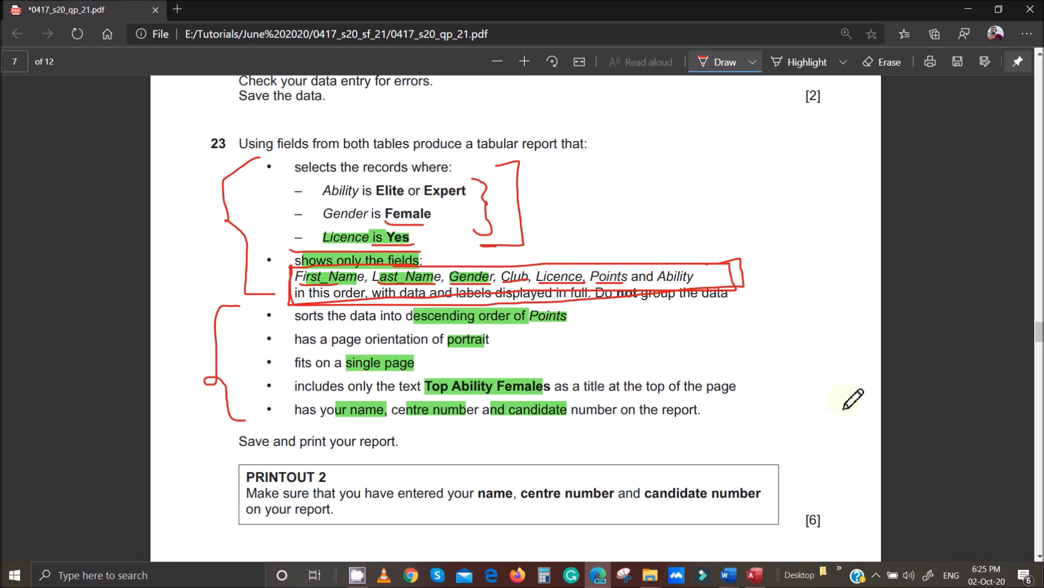
mouse_move(752, 583)
click(769, 514)
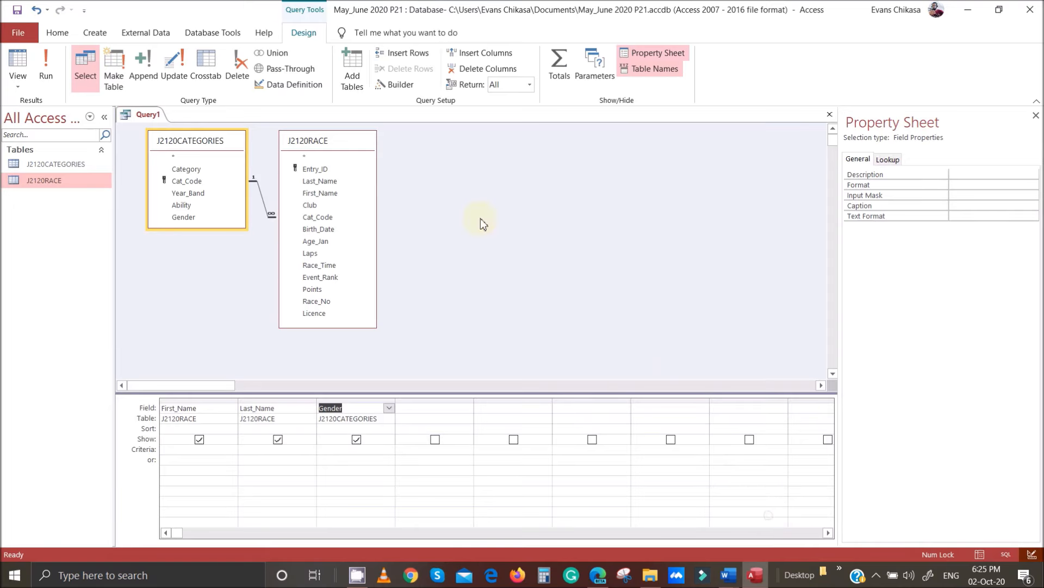
double_click(312, 204)
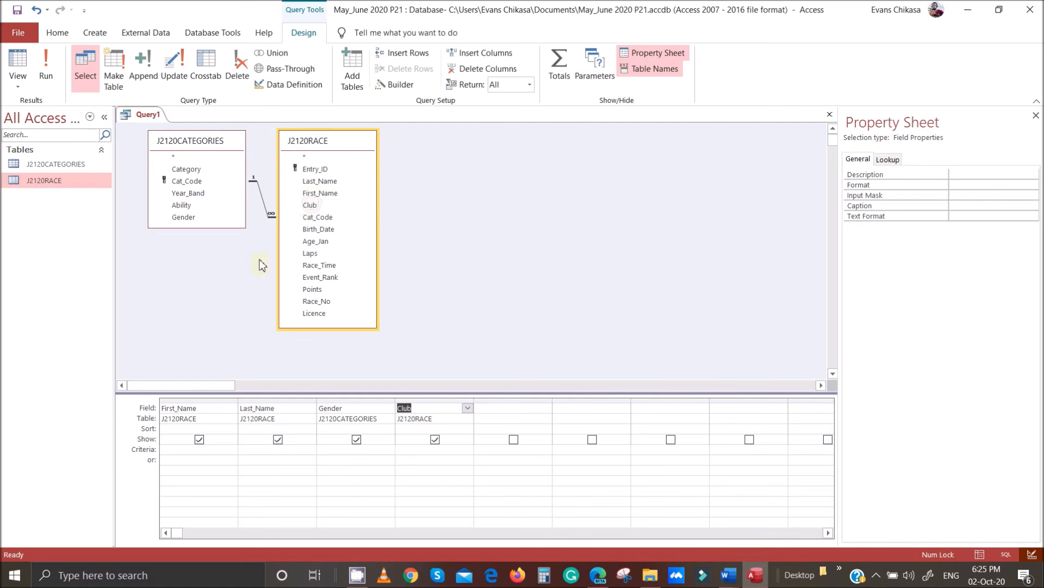
double_click(321, 313)
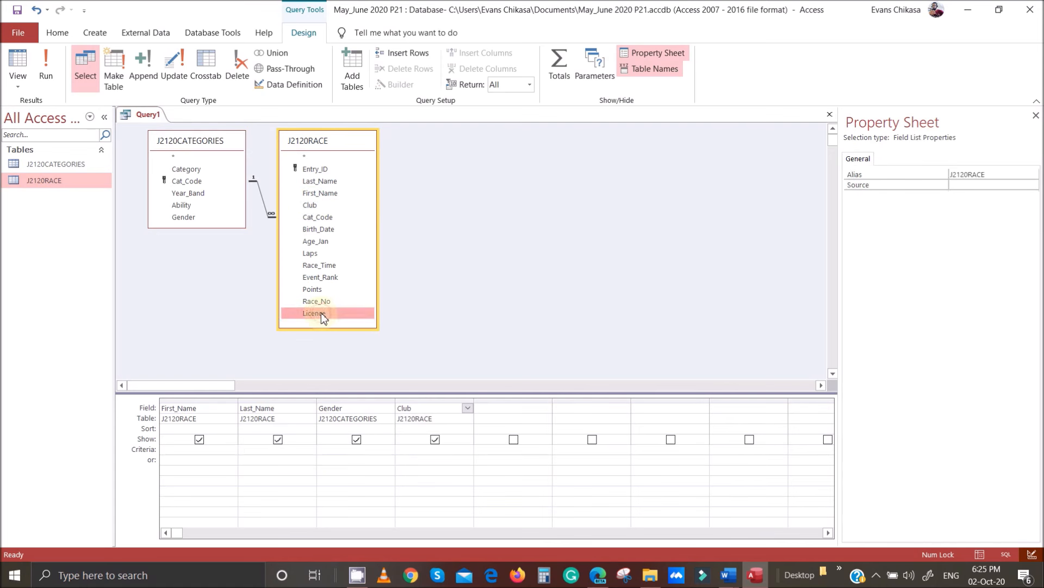
double_click(315, 290)
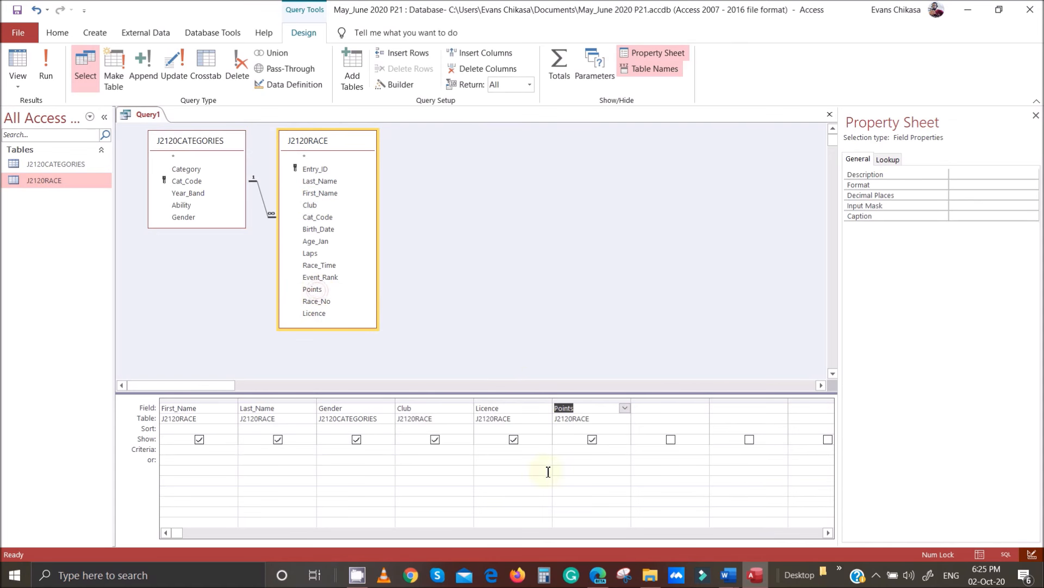
Step: Underline Ability in the exam paper's field list, and add Ability from J2120CATEGORIES as the Access query's last field
mouse_move(598, 574)
click(593, 539)
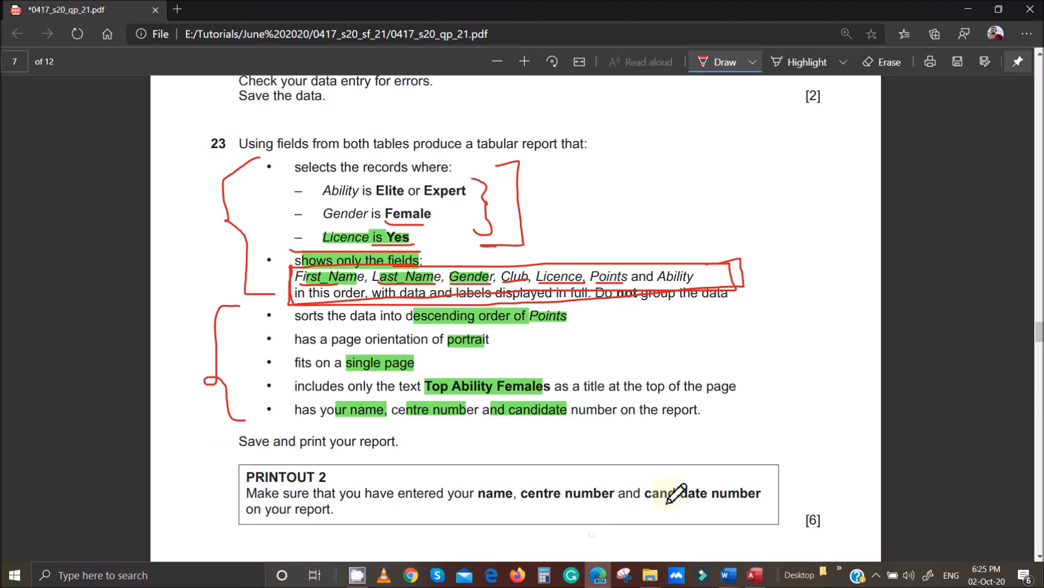
drag(657, 282, 702, 280)
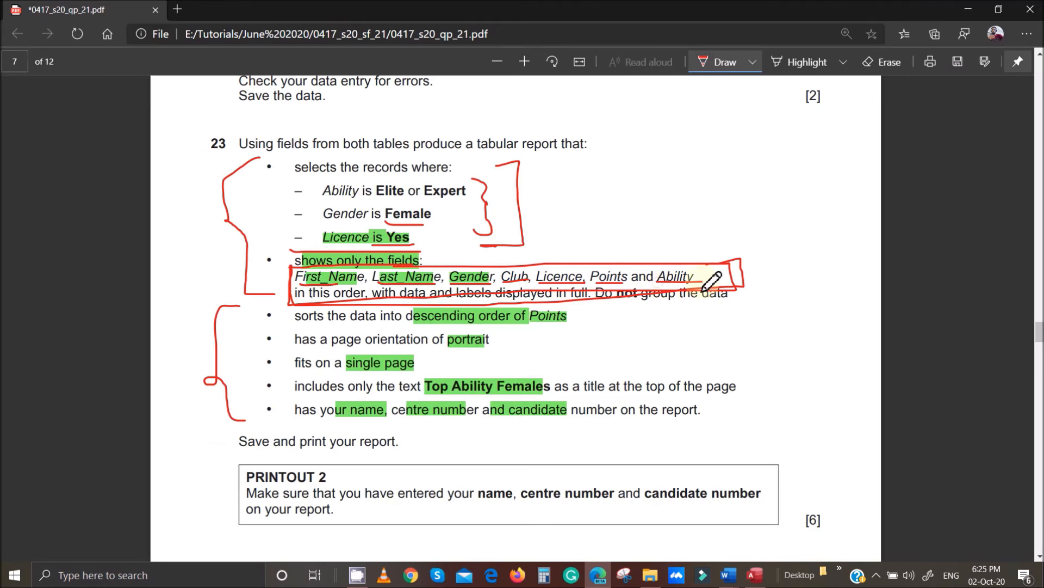
mouse_move(756, 574)
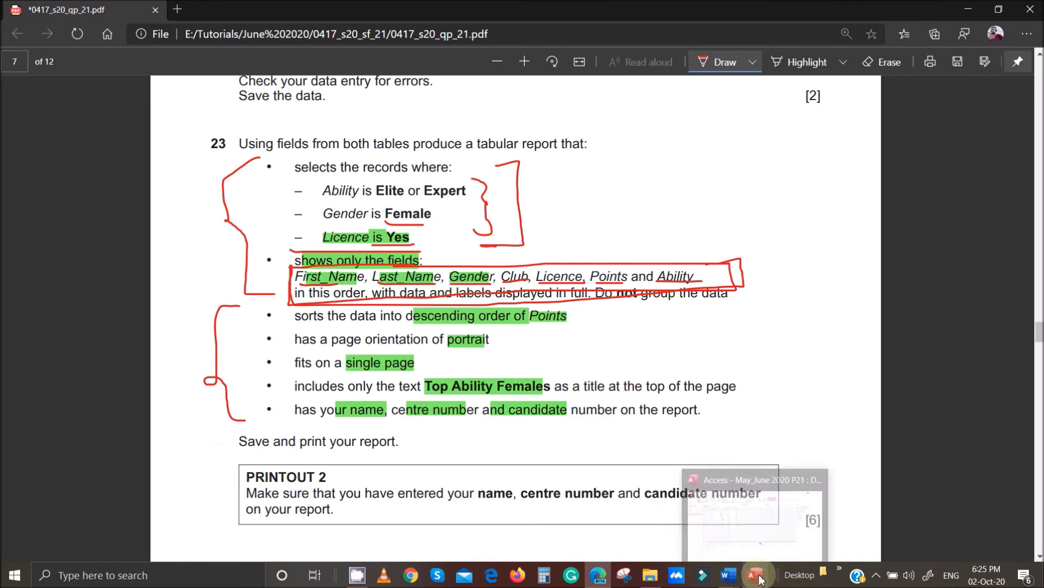
click(747, 541)
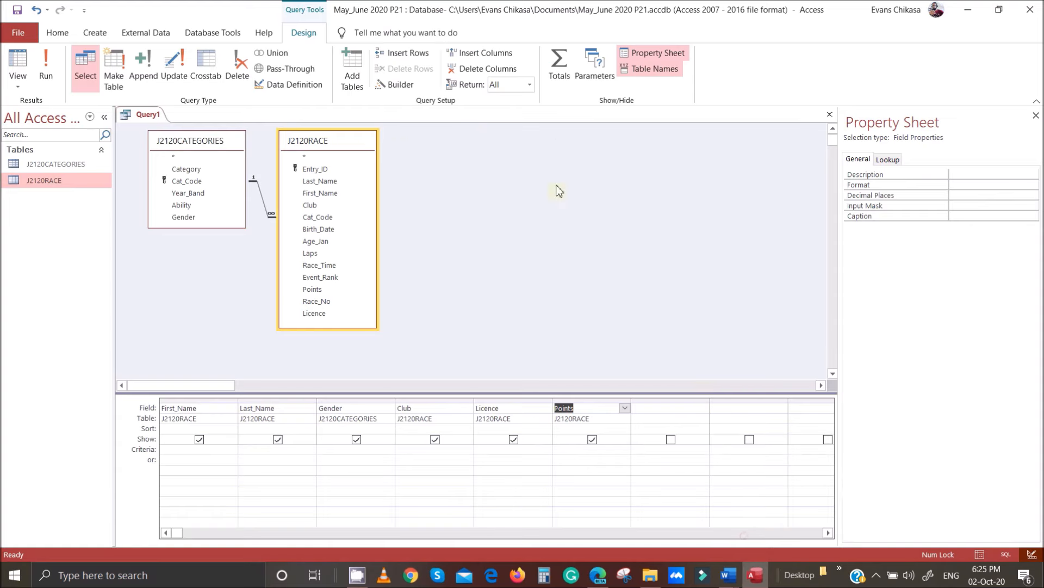
double_click(185, 207)
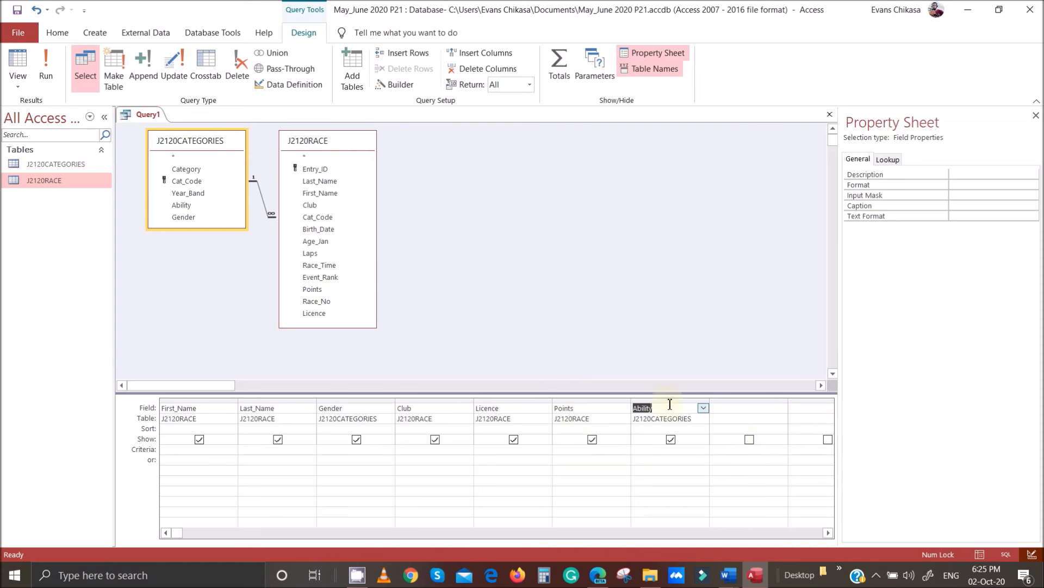
Step: Switch to the exam paper PDF and erase the red box and underlines from question 23's list of field names
mouse_move(598, 575)
click(652, 532)
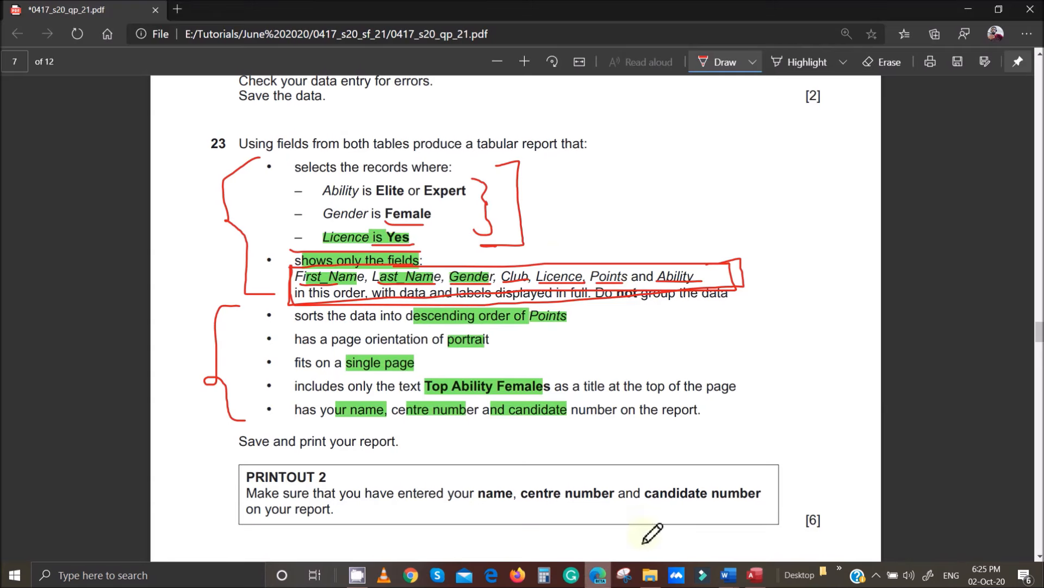
click(883, 73)
drag(731, 248, 704, 335)
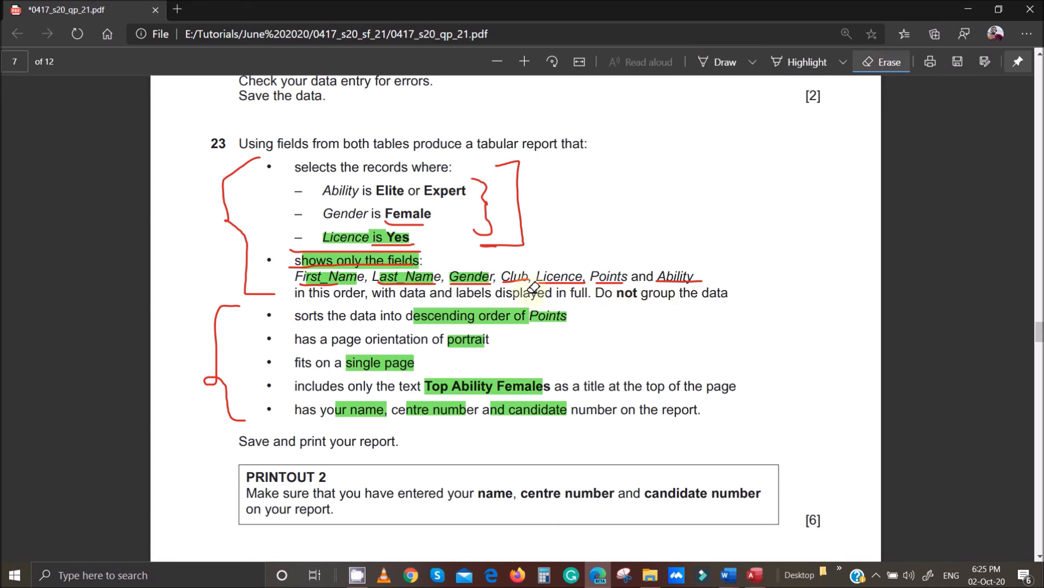
mouse_move(534, 287)
mouse_down()
mouse_move(671, 272)
mouse_move(539, 279)
mouse_up()
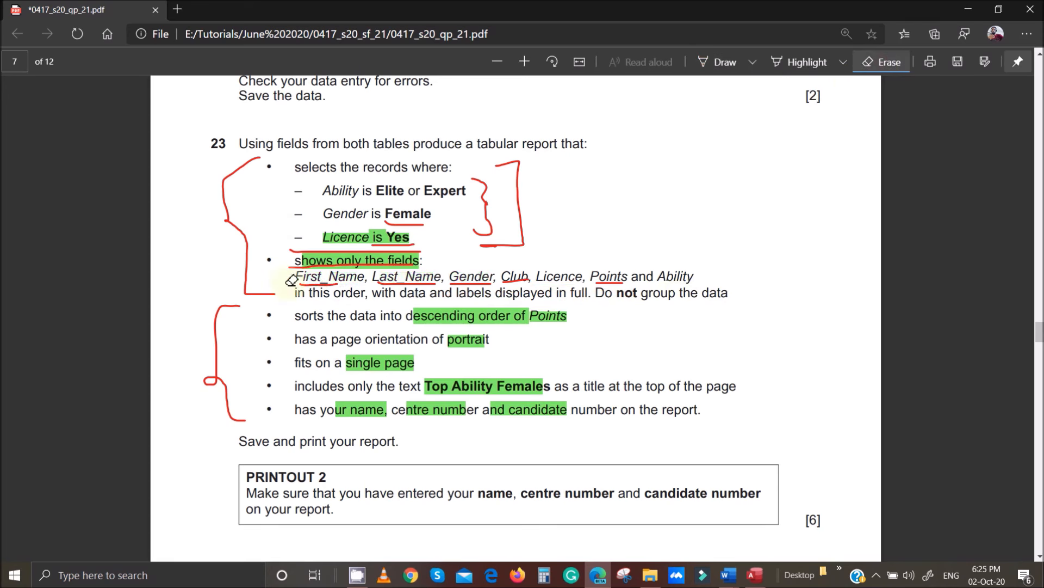
drag(291, 281, 571, 283)
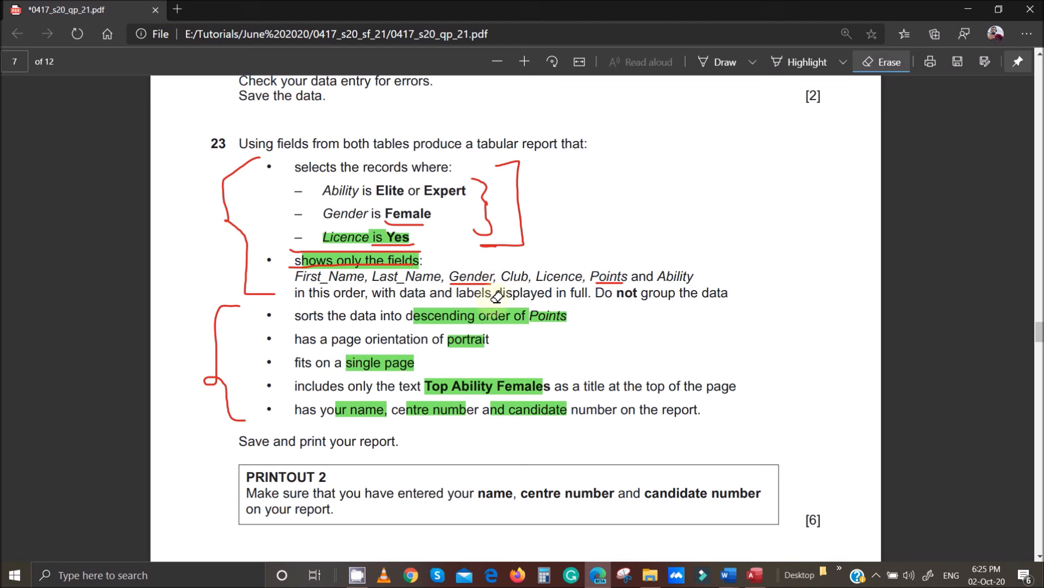
mouse_move(497, 297)
mouse_down()
mouse_move(514, 281)
mouse_move(620, 278)
mouse_up()
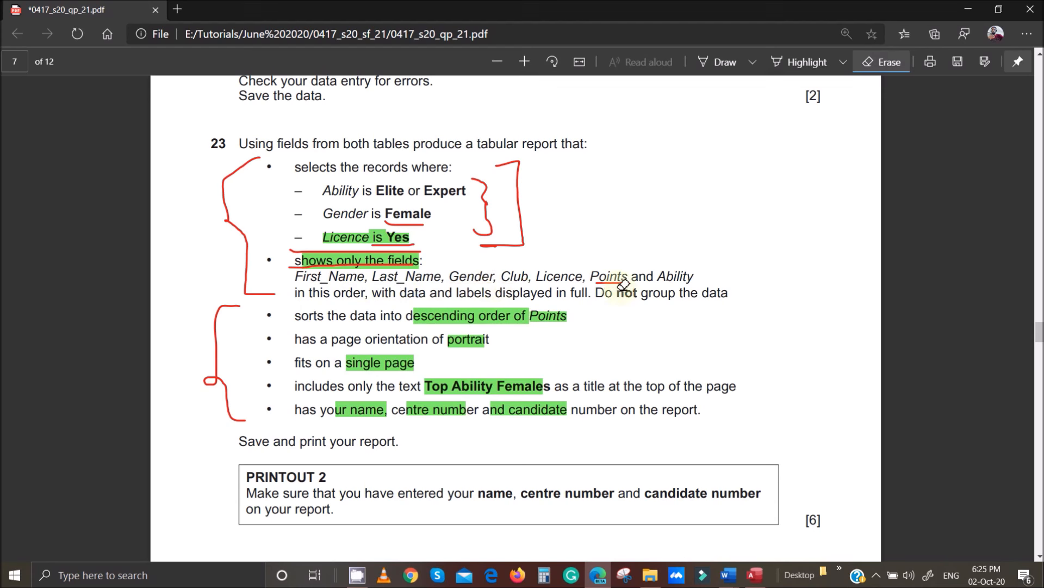
Step: Highlight in red question 23's field list with its order and grouping instructions, and the Elite and Expert values of the Ability criterion
click(818, 62)
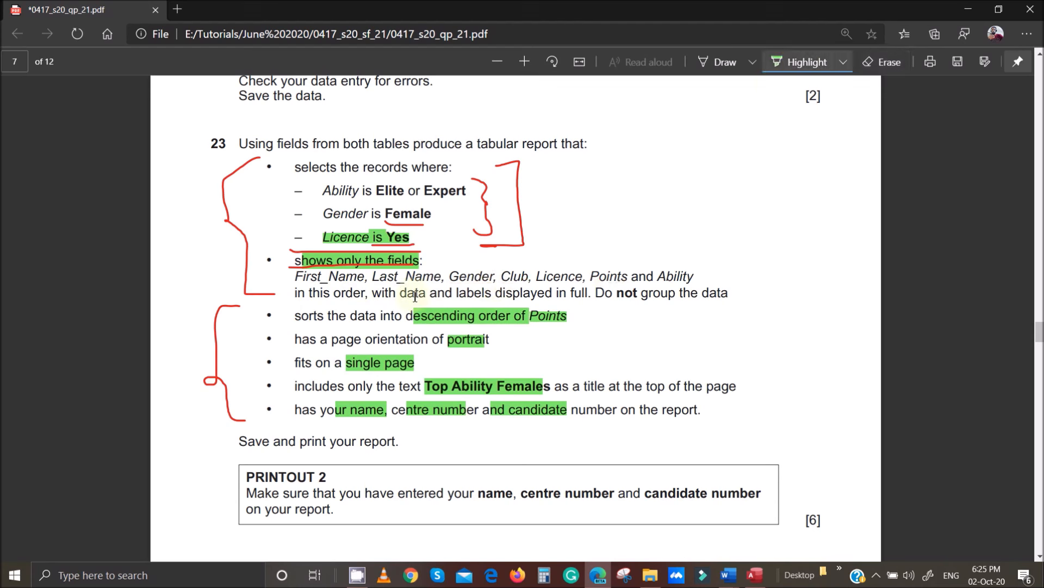
click(845, 62)
click(832, 94)
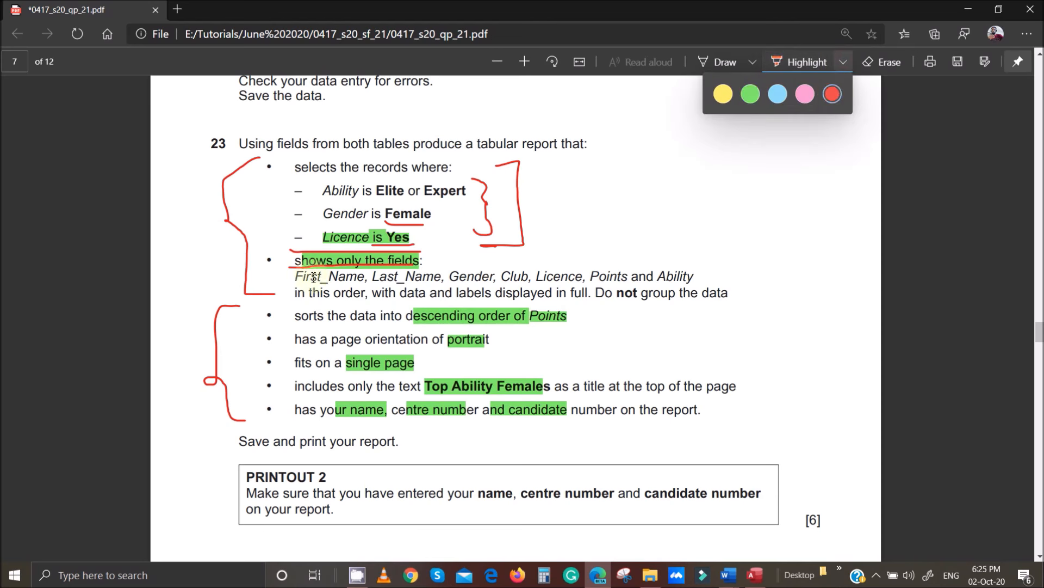
drag(296, 280, 724, 292)
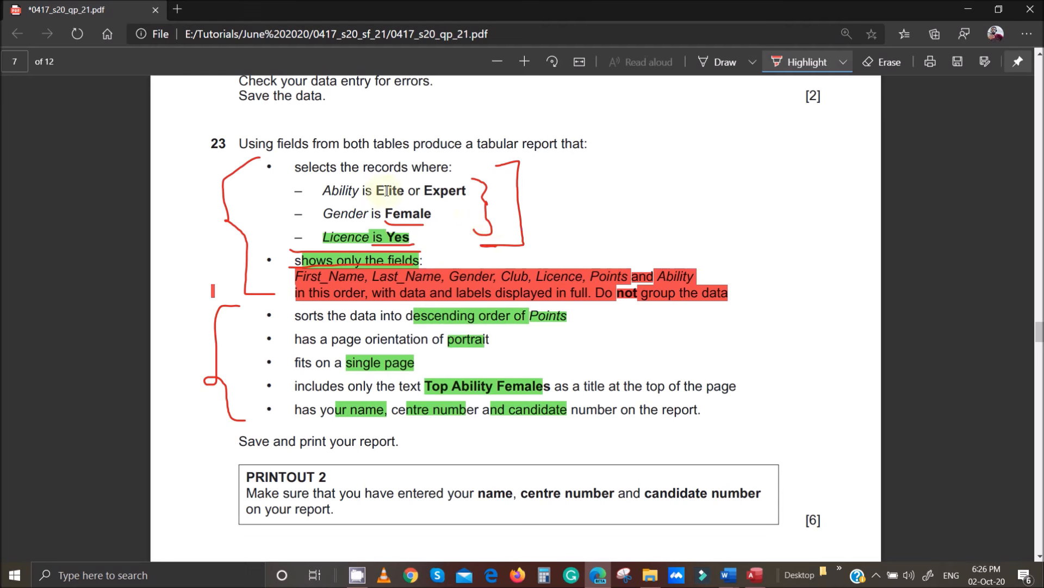
drag(377, 191, 467, 190)
Step: Switch to Access and set the Ability criteria to Elite in the Criteria row and Expert in the or row
click(755, 575)
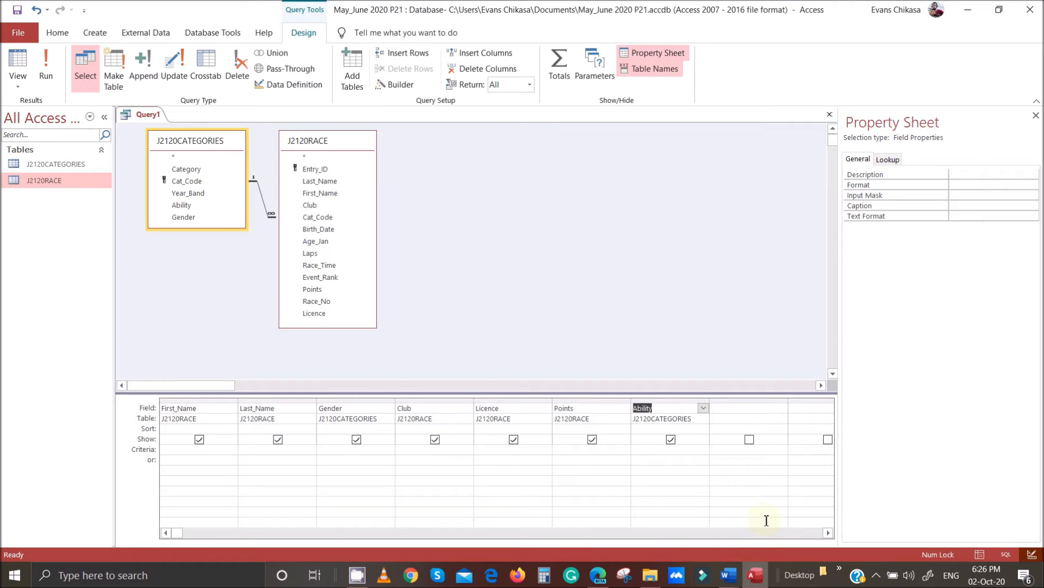
click(642, 451)
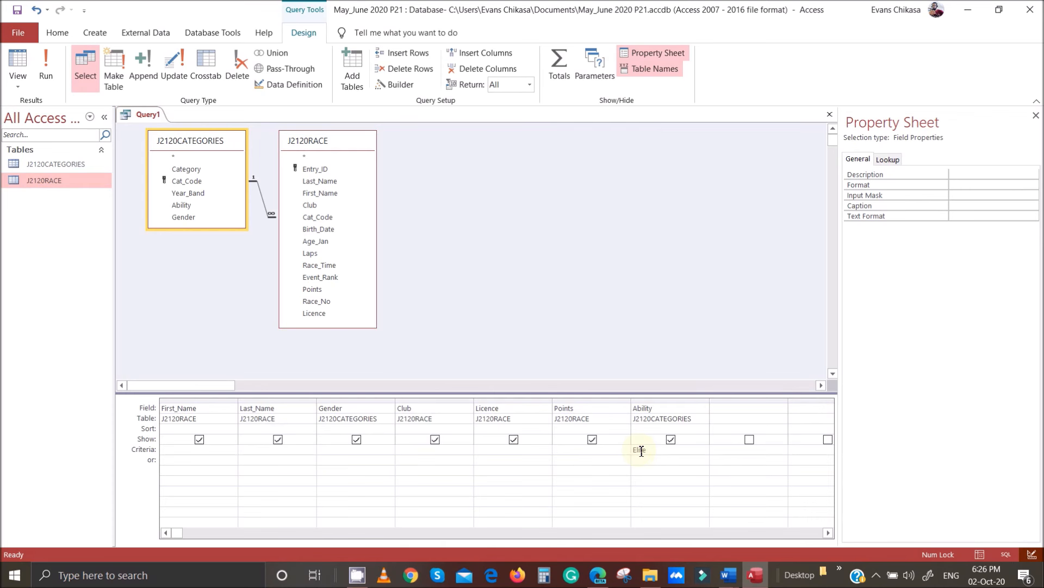
text(Elite or Exper)
drag(663, 449, 610, 449)
text(Eli)
click(637, 464)
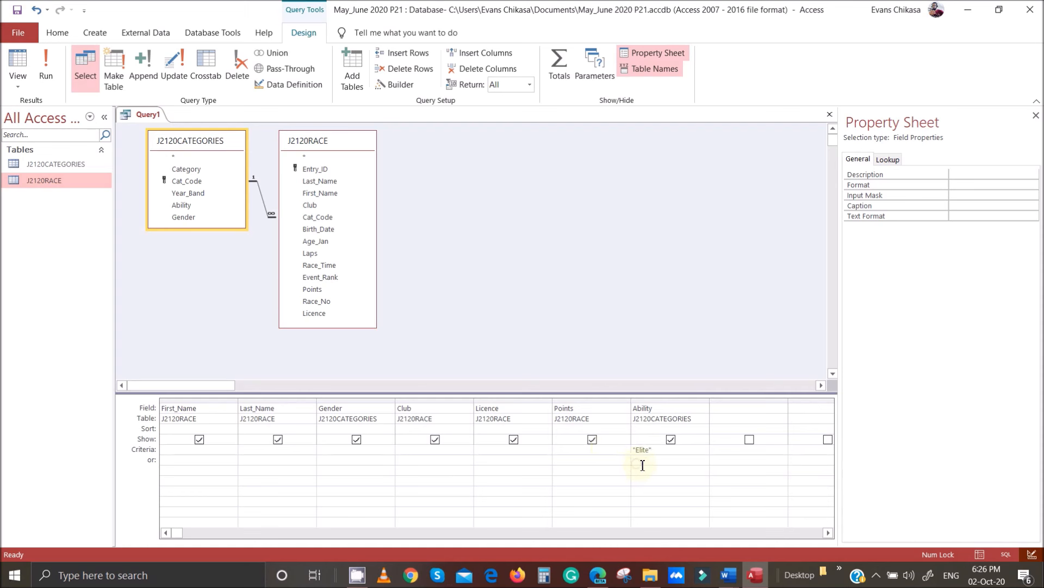
text(Expert)
click(681, 476)
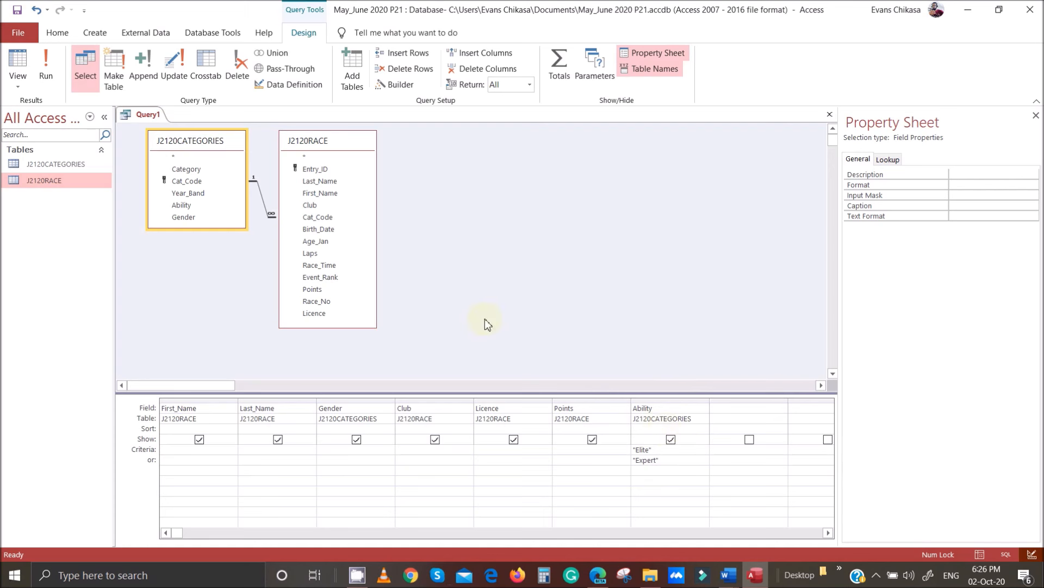
Step: Remove Expert from Ability's or row and combine both values in its Criteria row as "Elite" Or "Expert"
drag(665, 450, 620, 447)
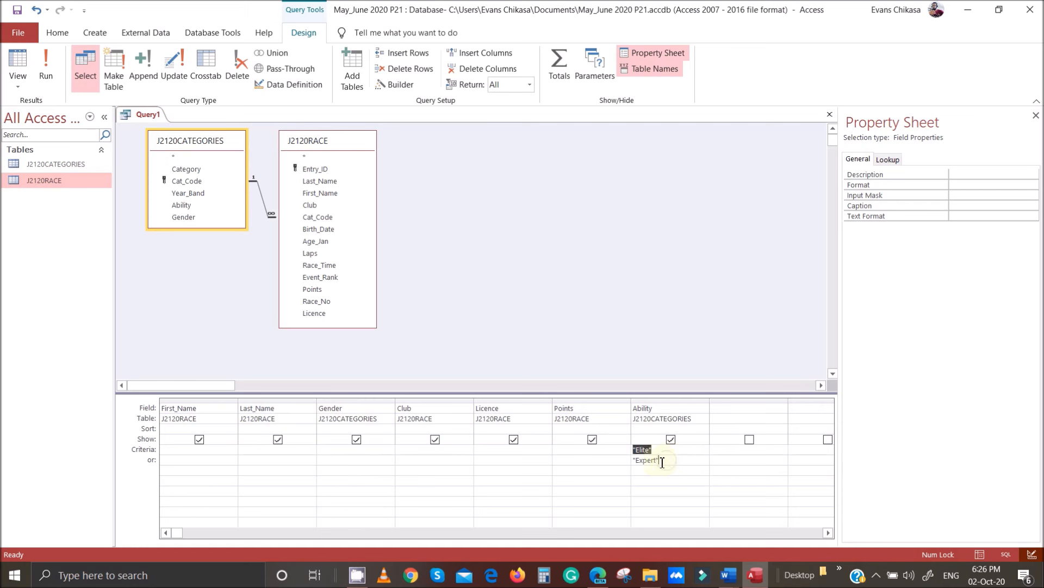
drag(663, 460, 624, 456)
key(Delete)
text(R)
key(BackSpace)
text(Expert)
click(687, 490)
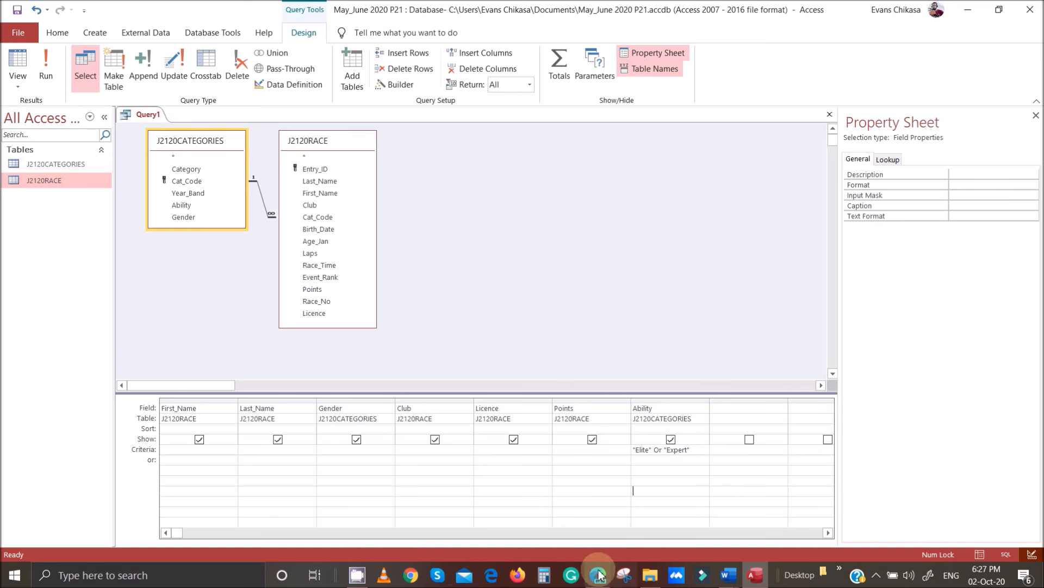
Step: Check question 23's criteria in the exam paper PDF, and set the Gender criterion to Female in the Access query
mouse_move(601, 579)
click(602, 523)
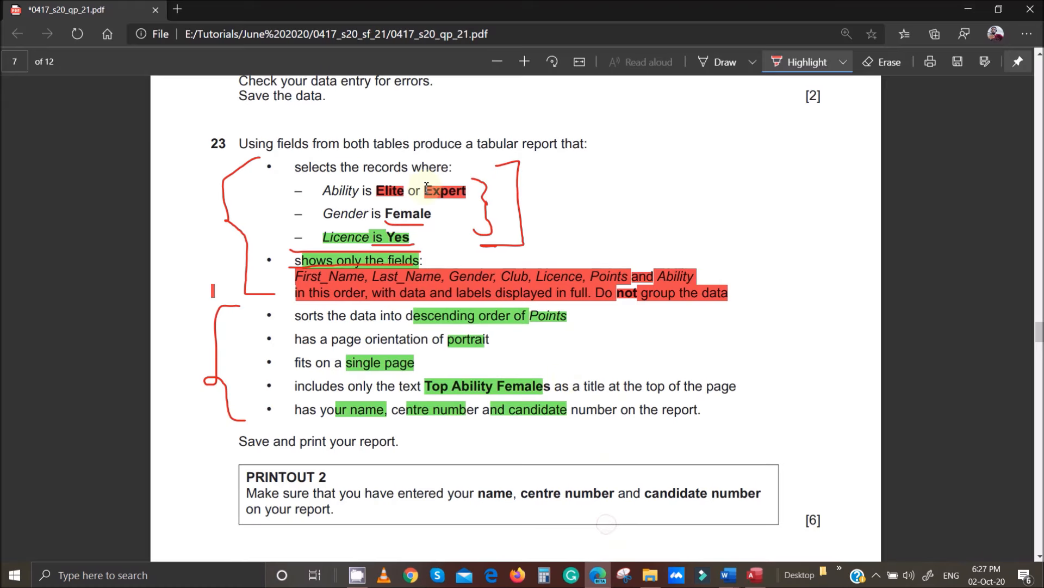
click(598, 575)
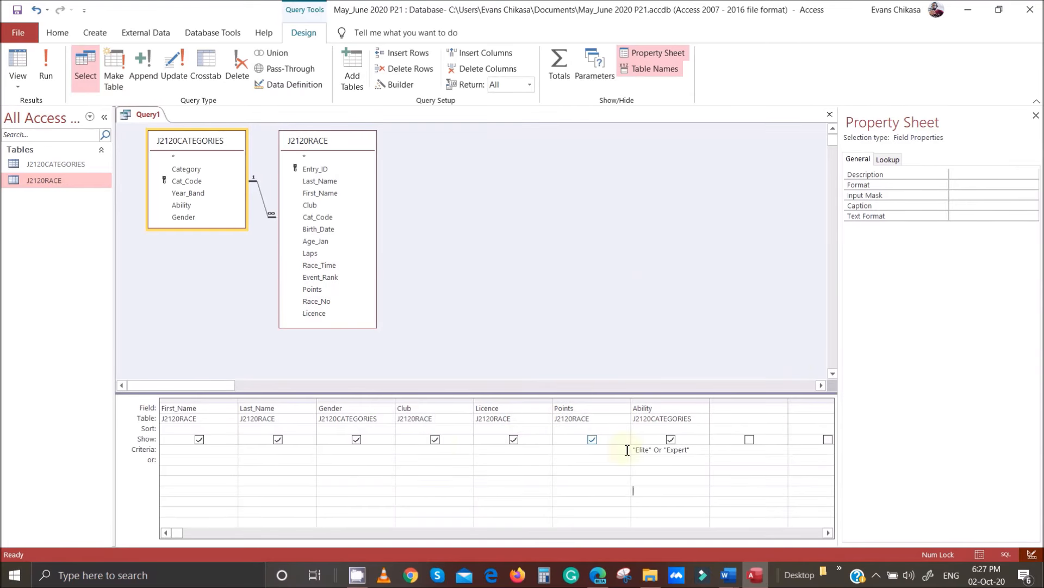
click(341, 447)
text(Fe)
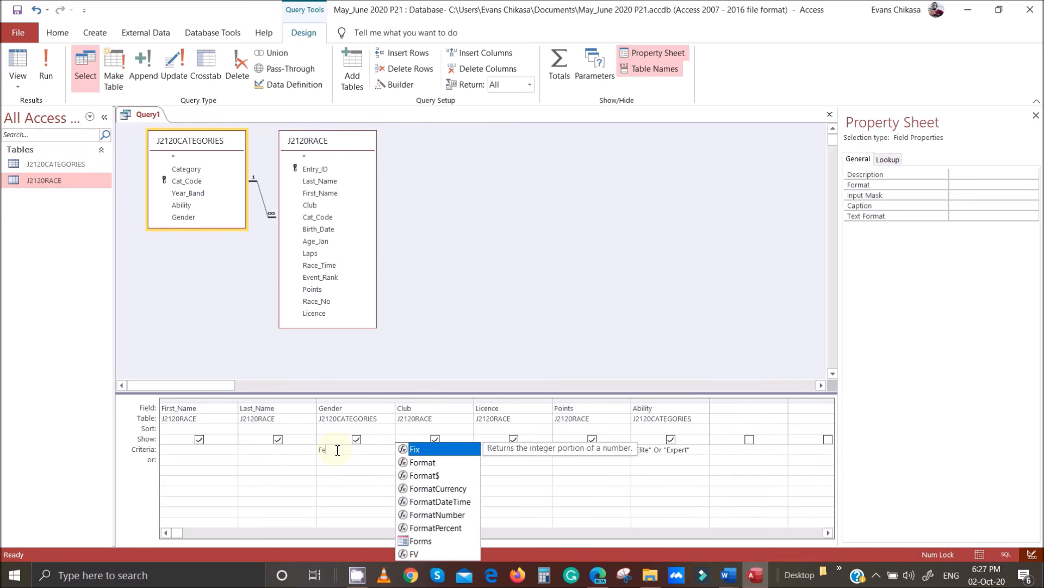
text(male)
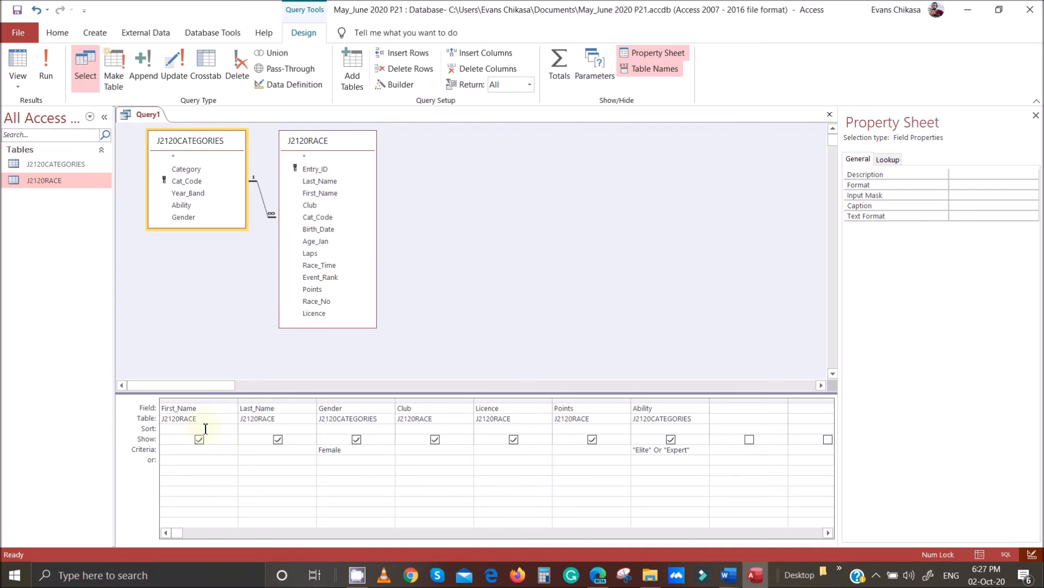
Step: Review question 23's remaining selection criteria in the exam paper PDF and return to the query in Access
click(598, 575)
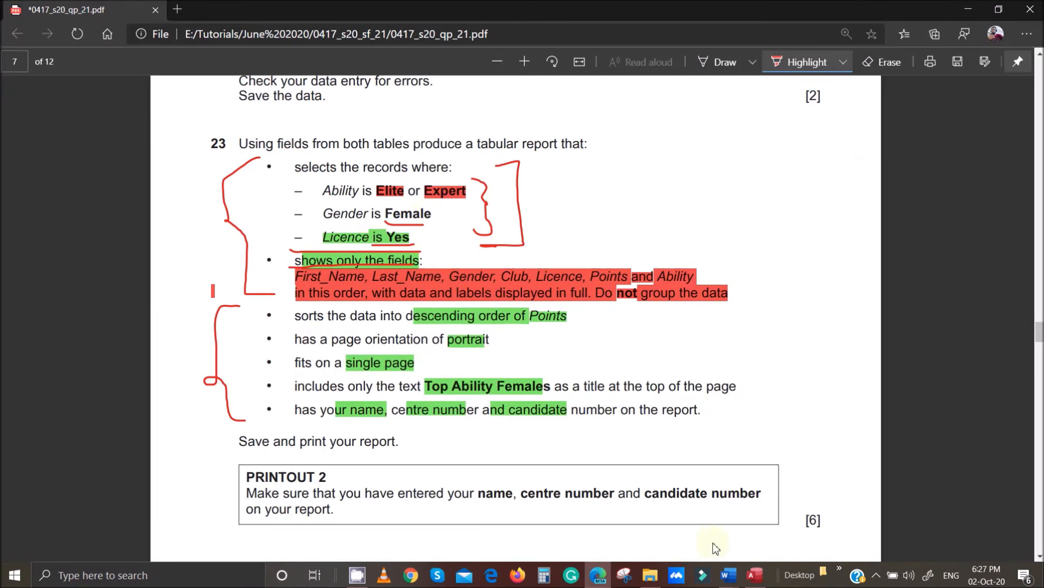
mouse_move(764, 581)
mouse_move(600, 581)
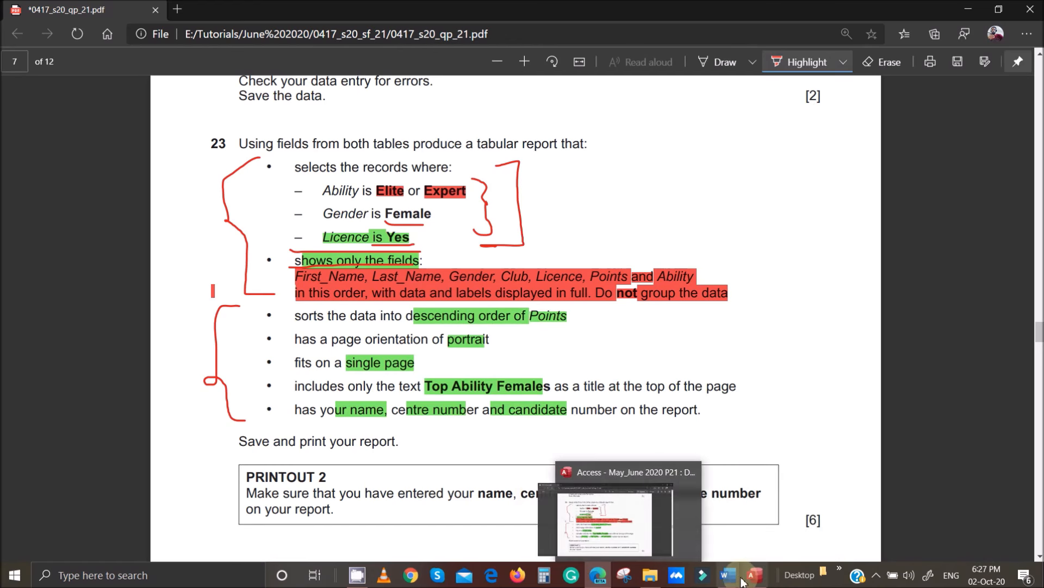
click(757, 524)
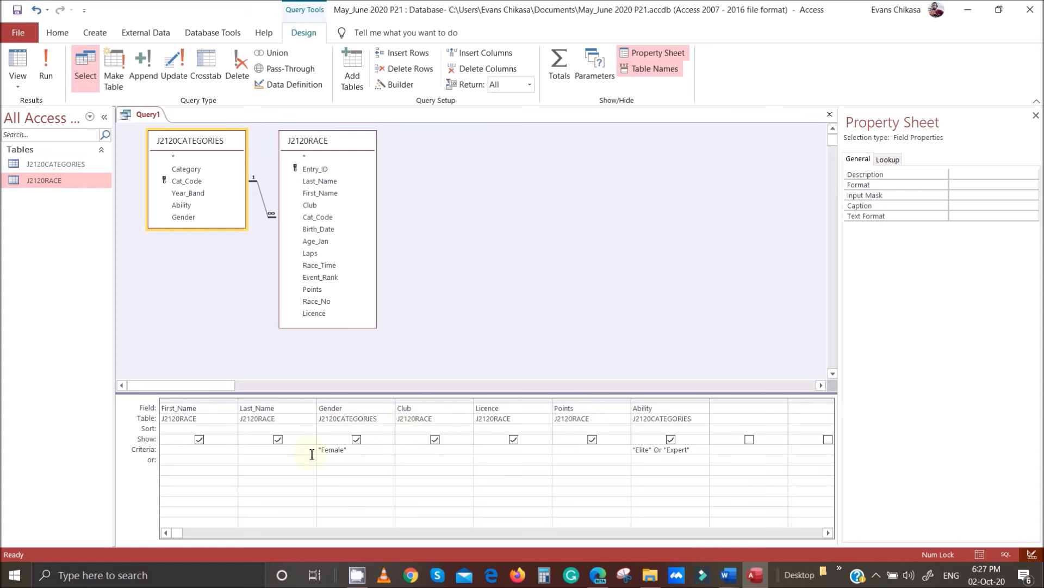
Step: Set the Licence criterion to Yes and run the query to check the returned records
click(492, 449)
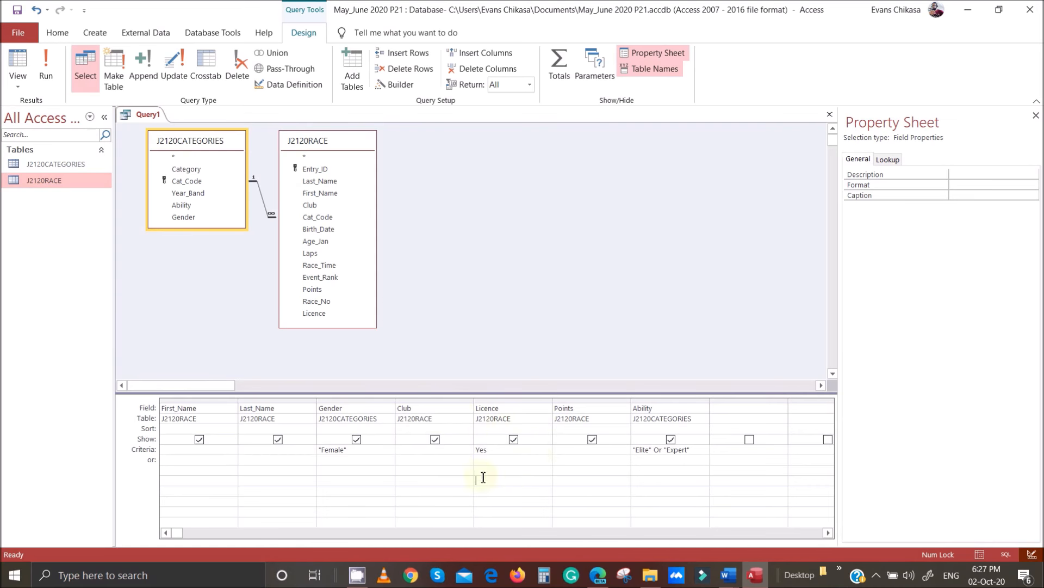
click(48, 68)
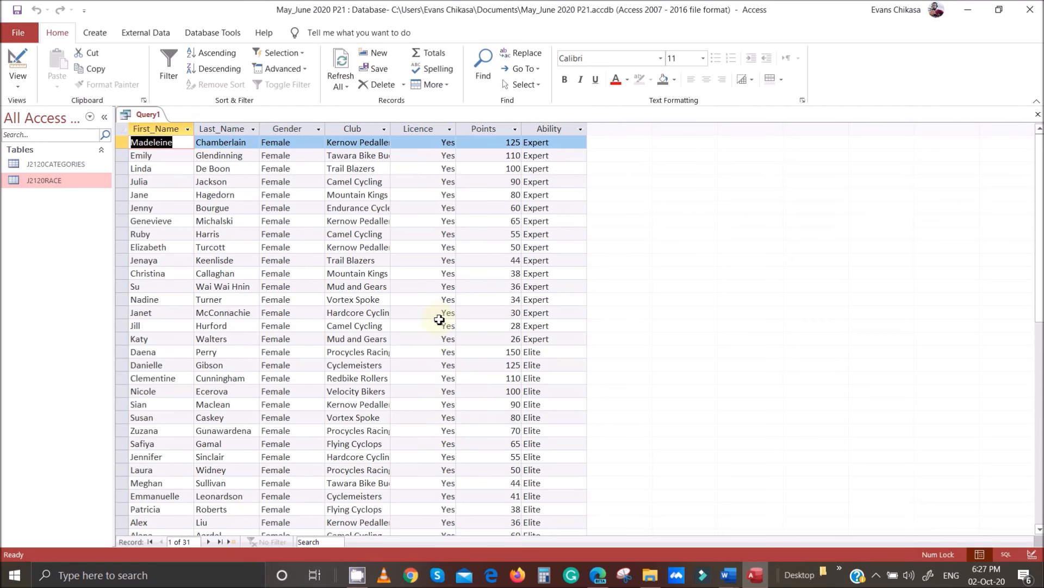
scroll(445, 440, down, 2)
scroll(446, 434, up, 2)
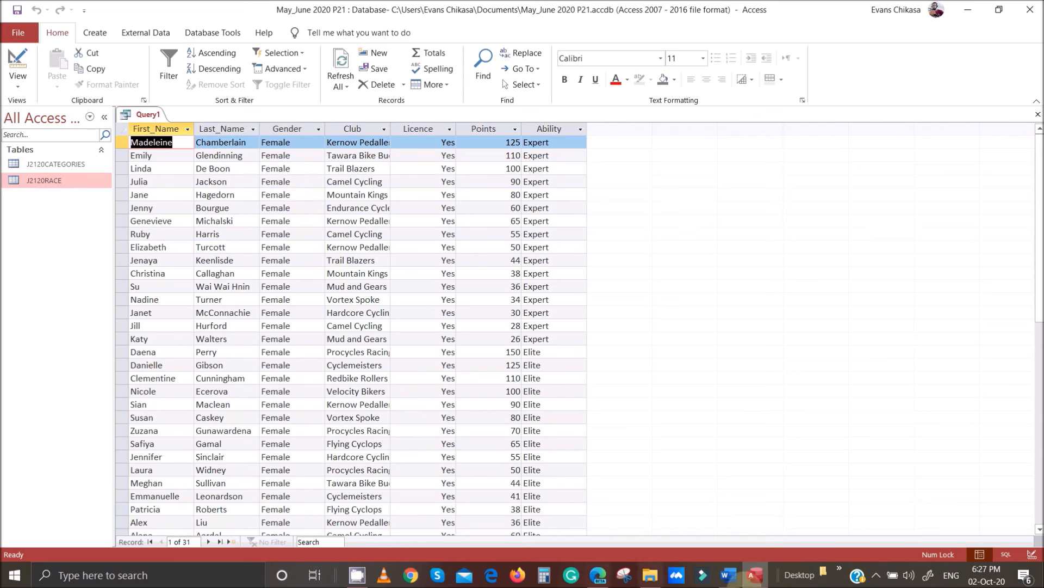
mouse_move(755, 575)
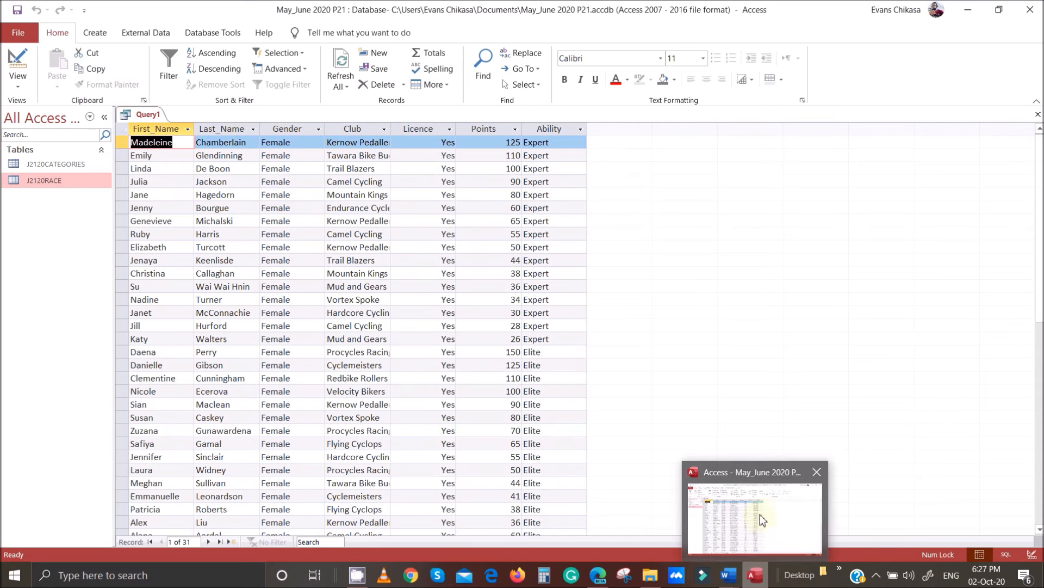
Step: Return the query to Design View and split the Ability criteria, keeping Elite in the Criteria row and entering Expert in the or row
right_click(143, 114)
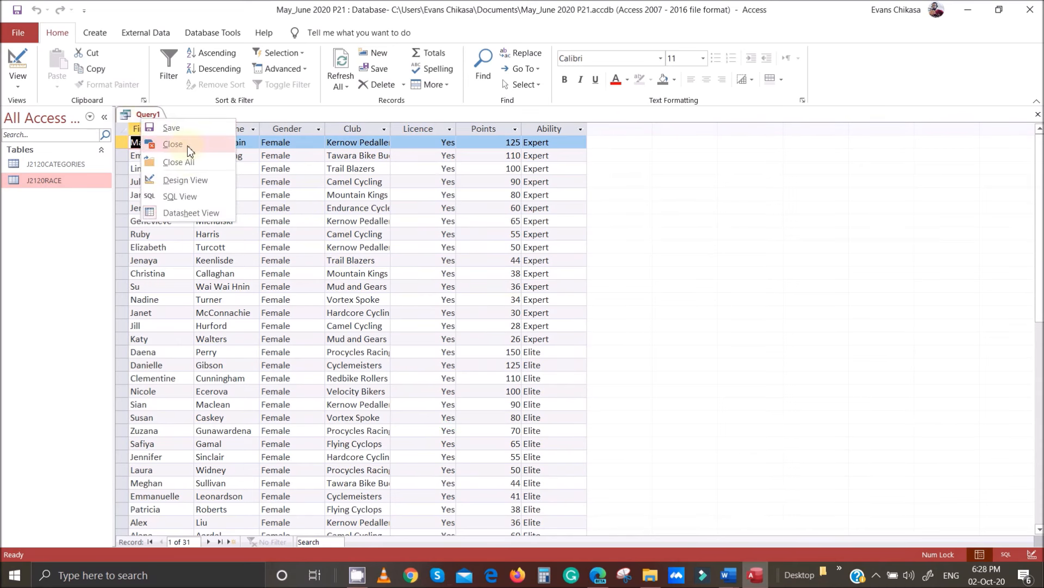
click(185, 180)
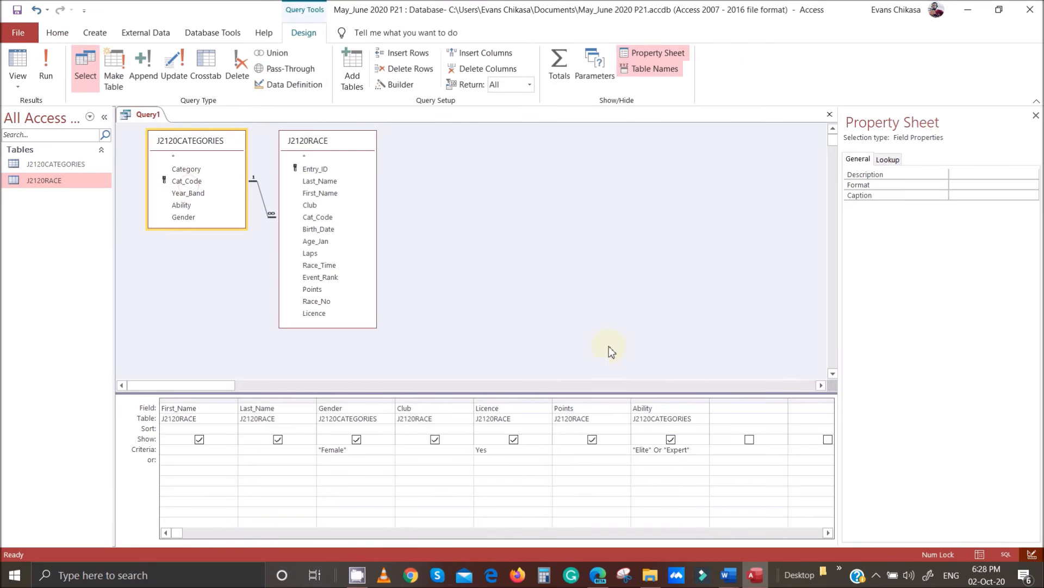
drag(689, 450, 653, 452)
key(Delete)
click(660, 460)
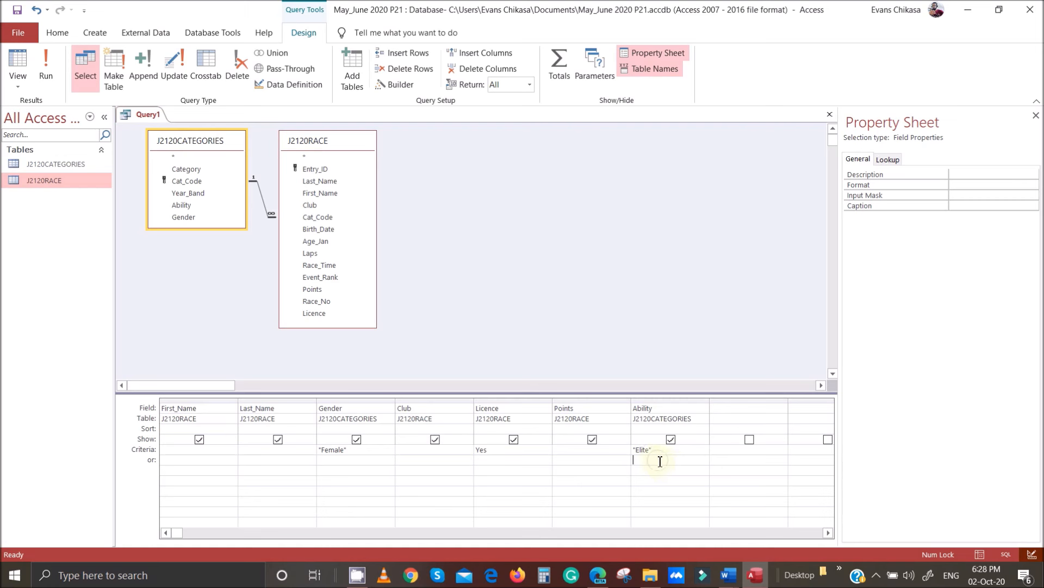
text(Expert)
click(670, 487)
double_click(663, 461)
Step: Capture the query design grid, outline the or row label with a rectangle, and discard the capture
key(Print)
drag(119, 379, 764, 540)
click(774, 479)
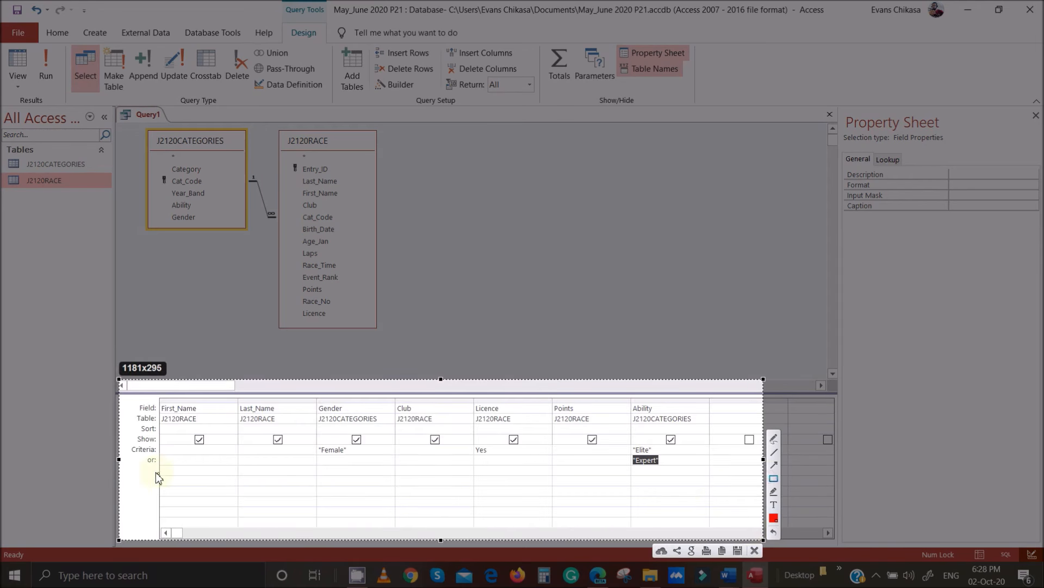
drag(143, 456, 160, 467)
click(755, 547)
Step: Run the query with the split Ability criteria and examine the Licence and Gender values of the returned records
click(46, 65)
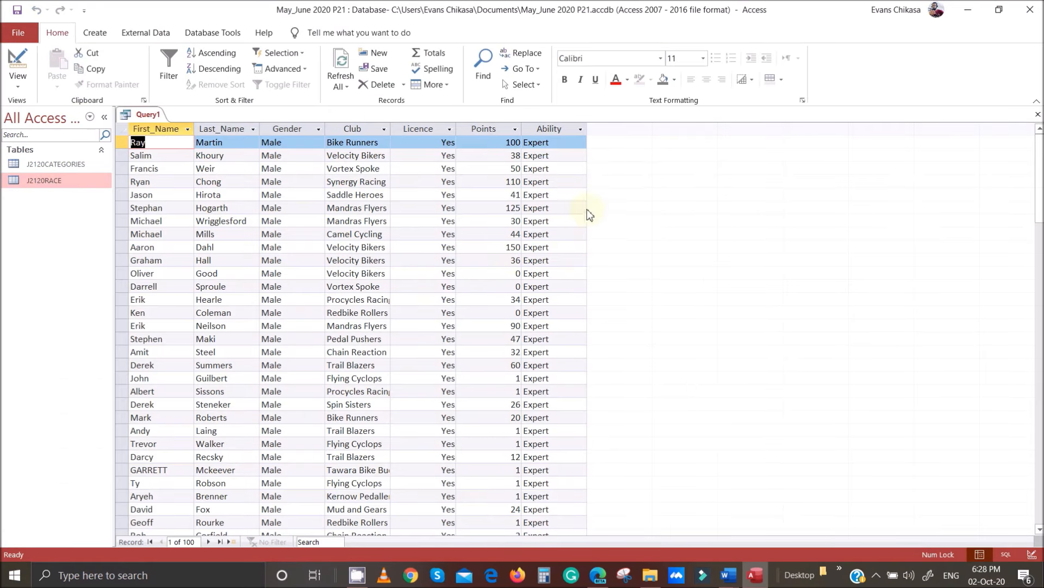
scroll(536, 185, down, 12)
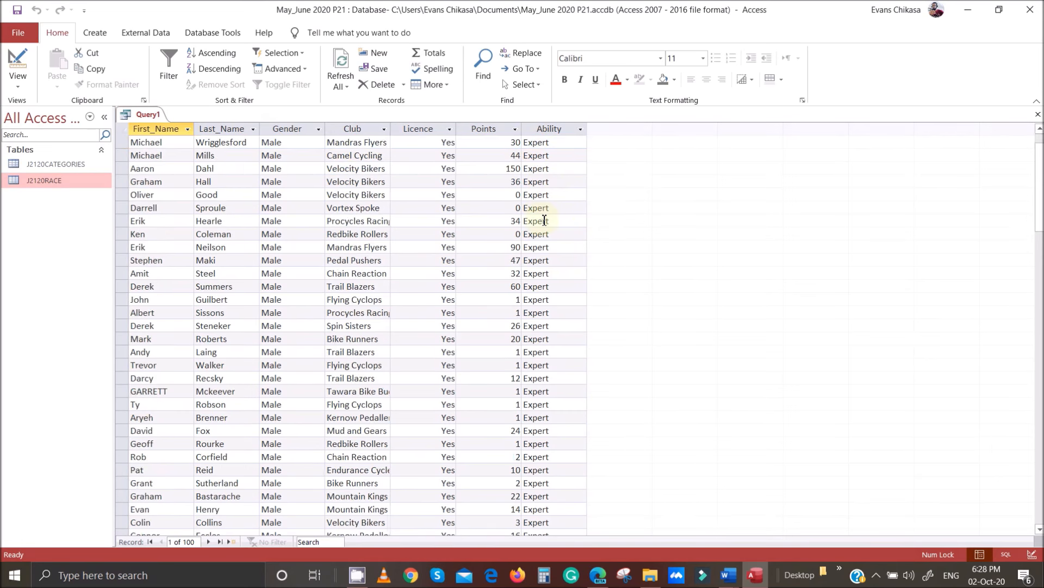
scroll(544, 219, down, 7)
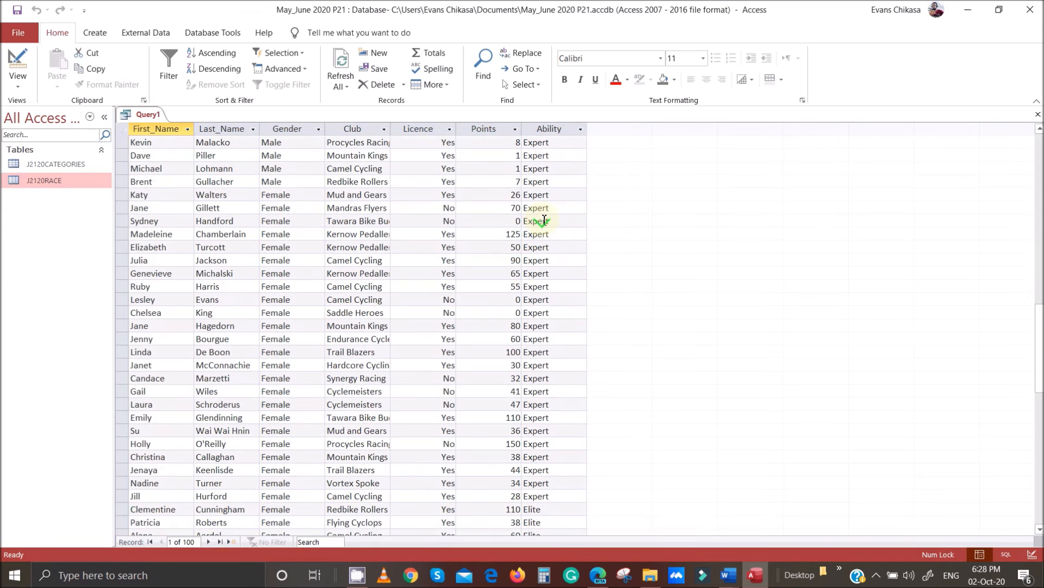
scroll(542, 228, down, 3)
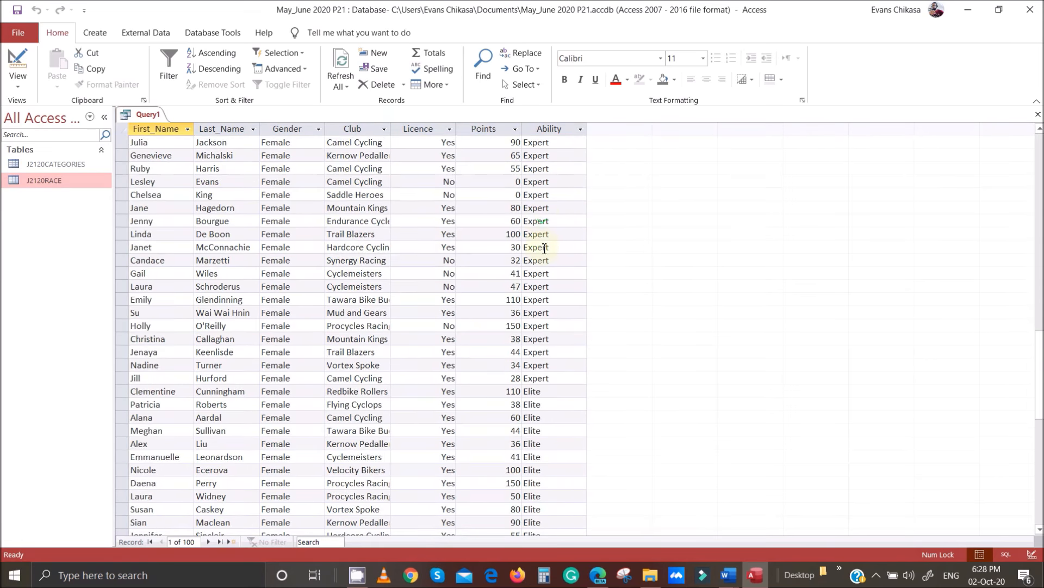
click(446, 273)
click(449, 285)
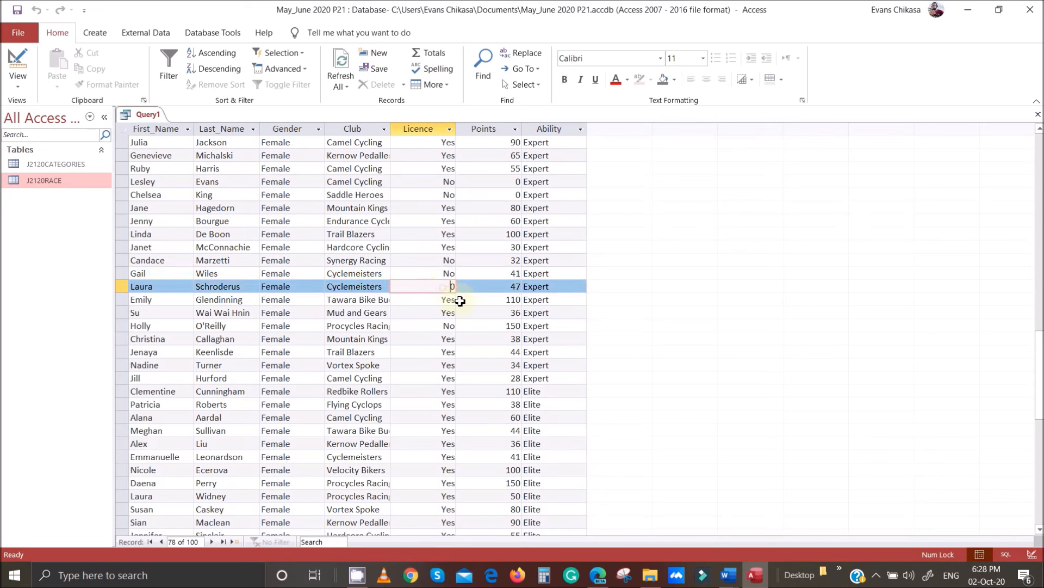
click(447, 273)
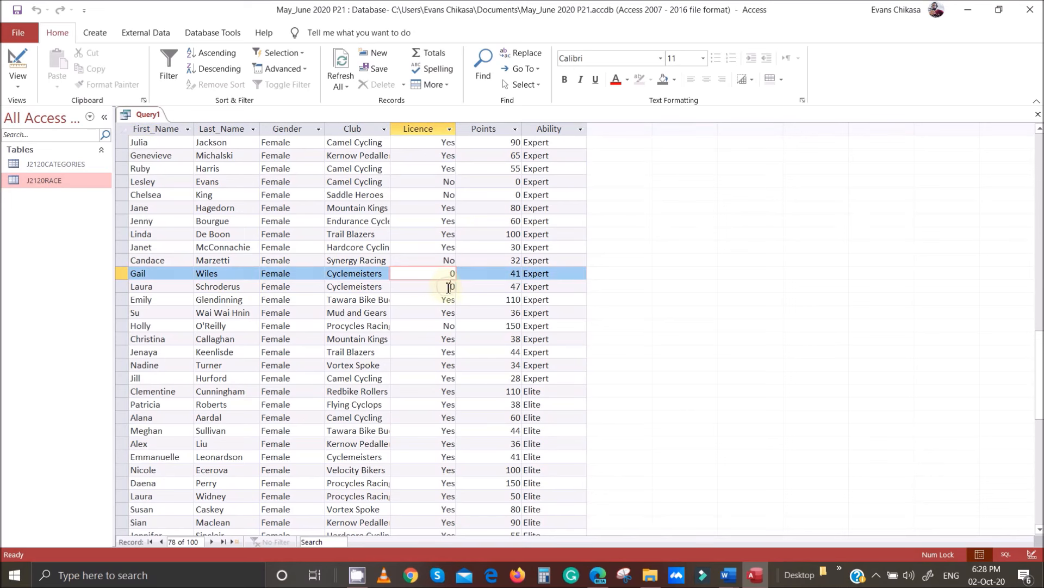
click(450, 286)
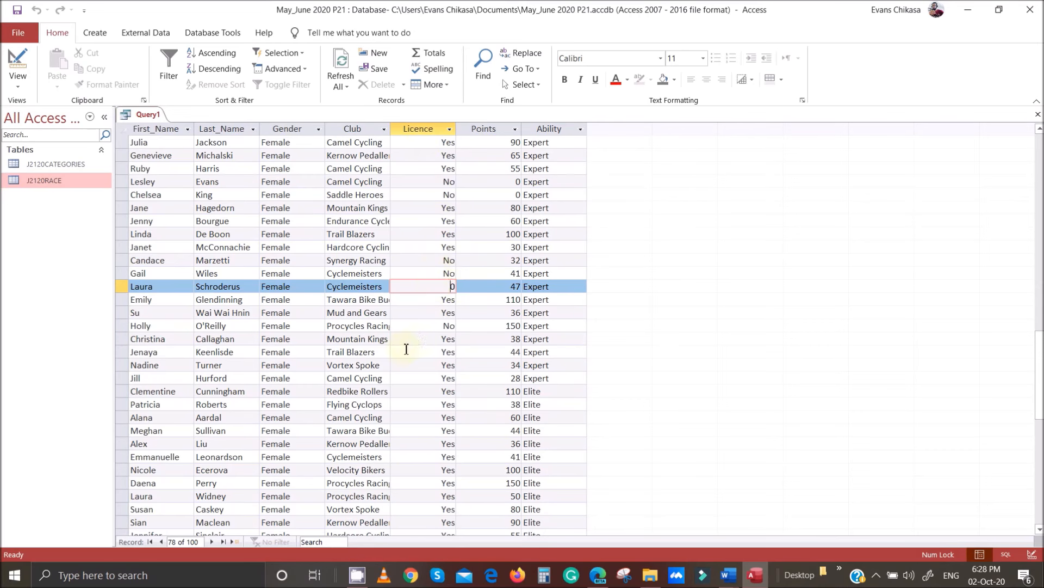
scroll(308, 291, down, 5)
scroll(308, 291, up, 8)
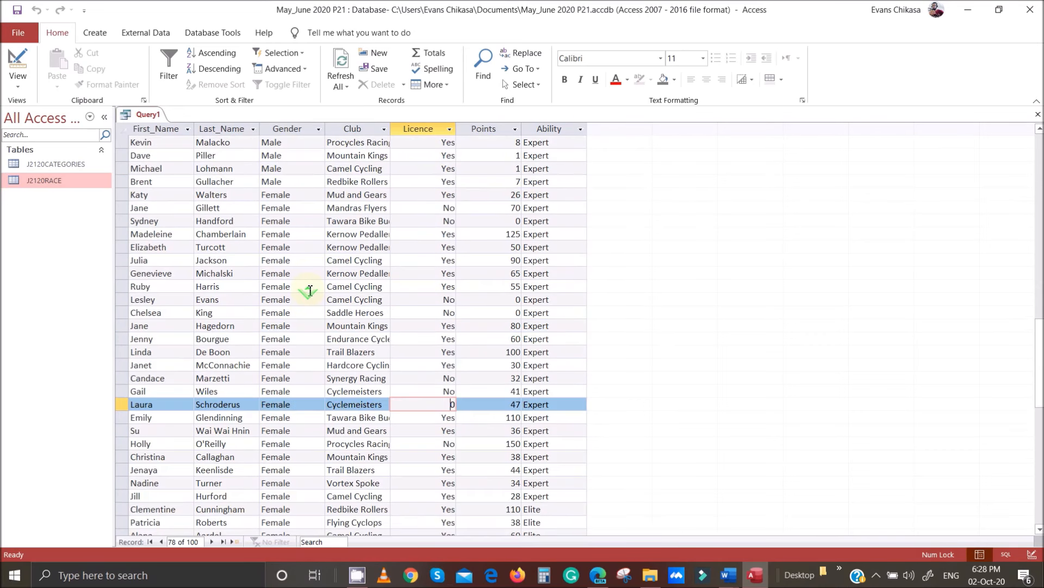
scroll(307, 291, up, 3)
drag(269, 168, 282, 225)
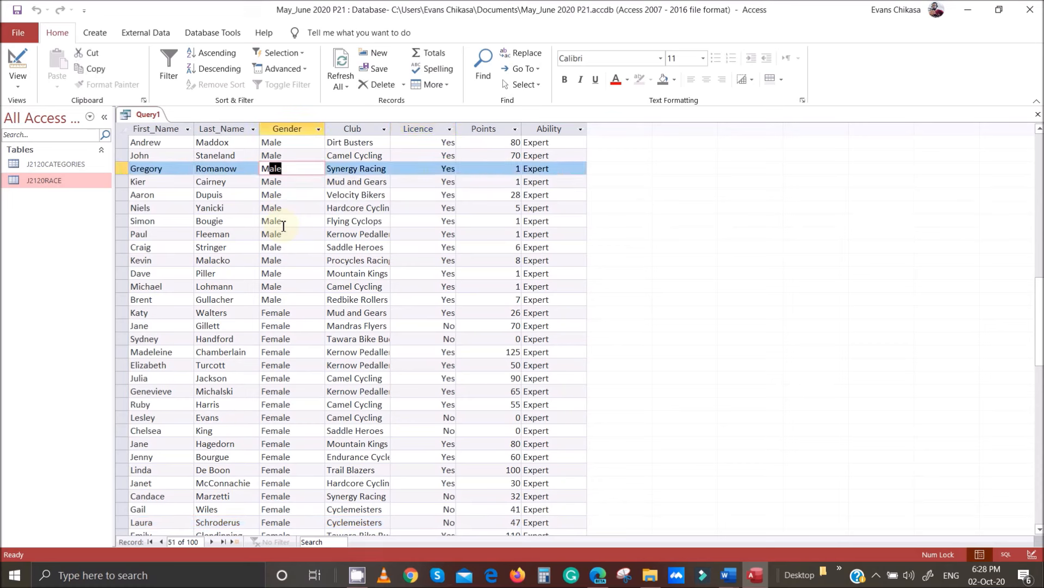
mouse_move(755, 571)
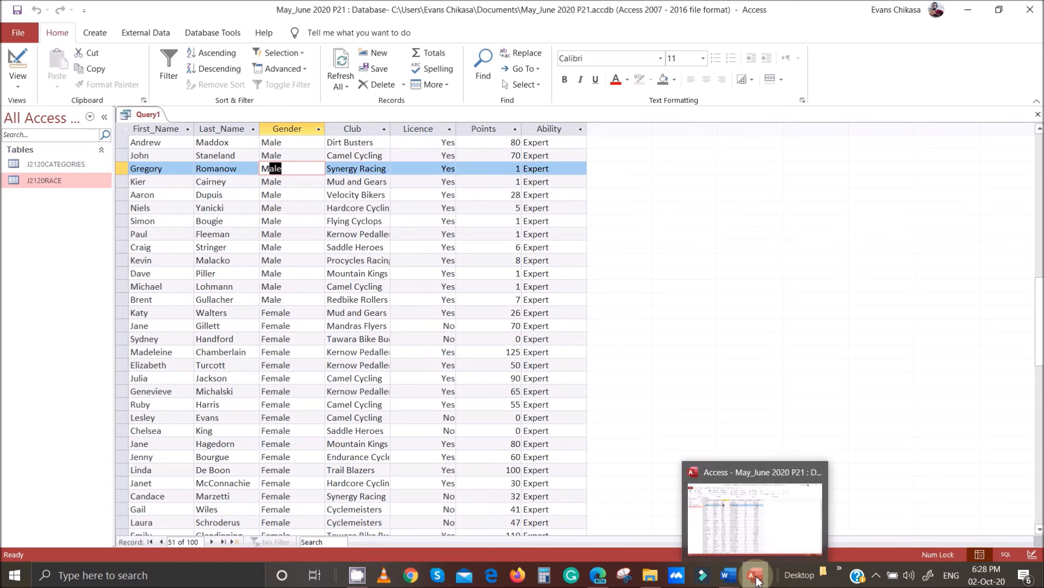
Step: Return to Design View, outline the Criteria and or rows with rectangles on a full-screen capture, and discard the capture
right_click(151, 114)
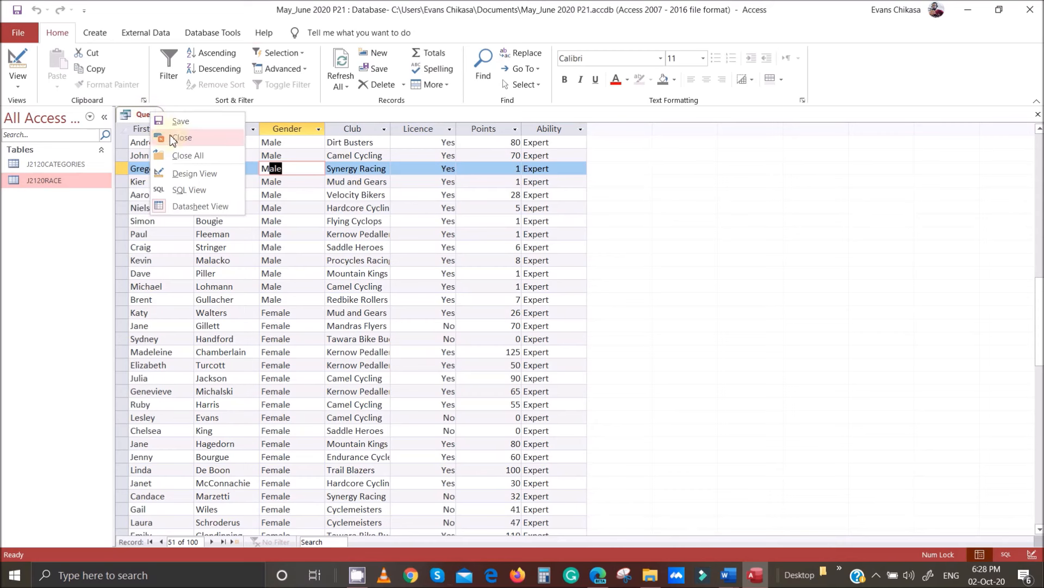
click(188, 172)
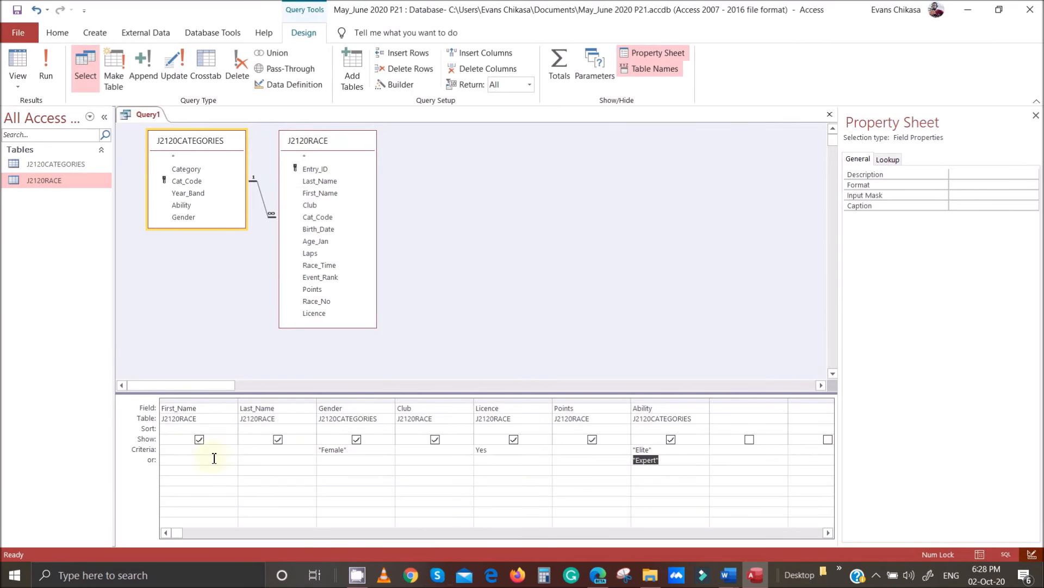
key(Print)
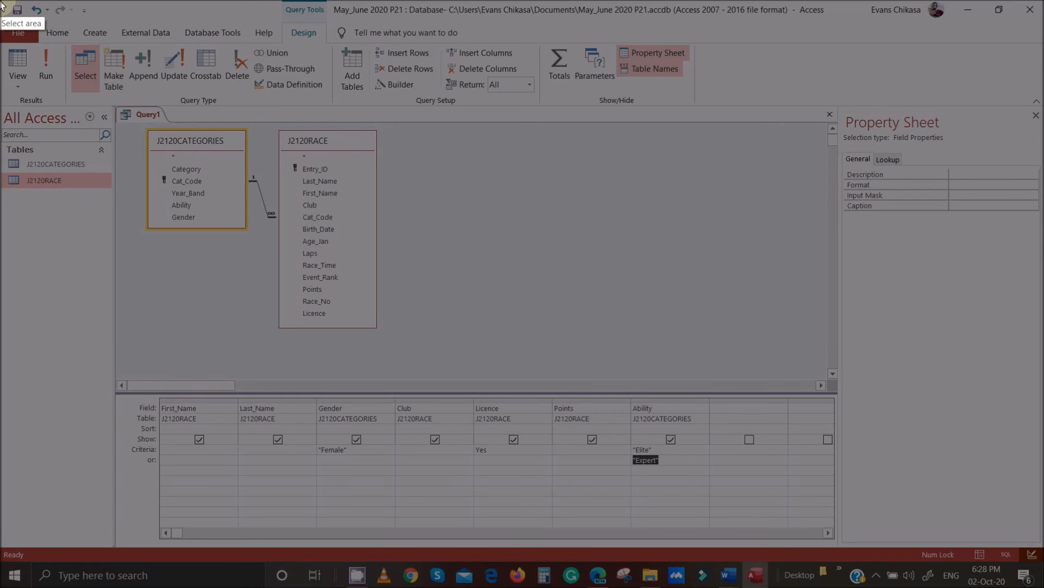
drag(0, 0, 1043, 587)
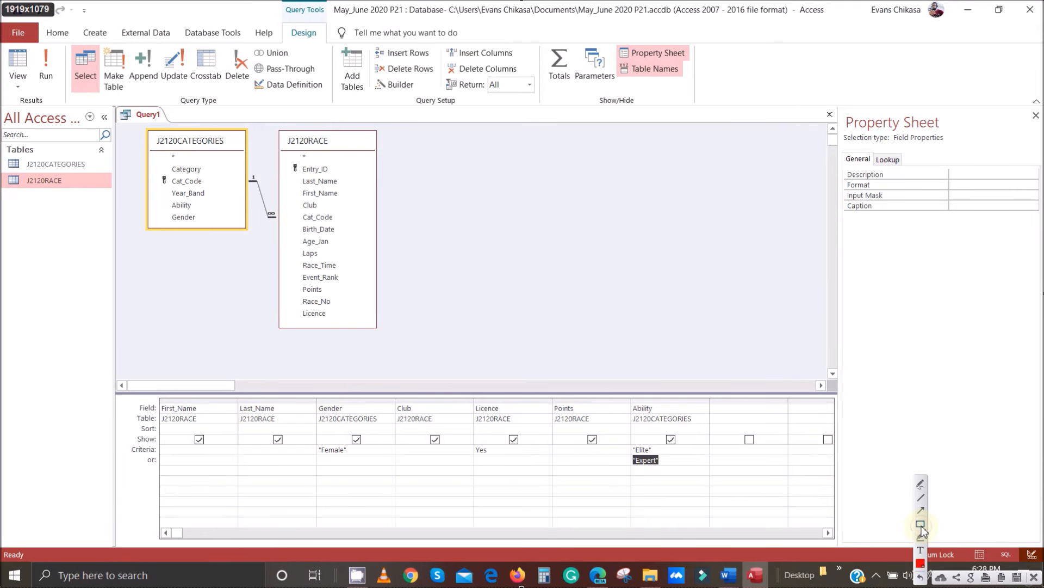
click(922, 525)
drag(311, 444, 701, 451)
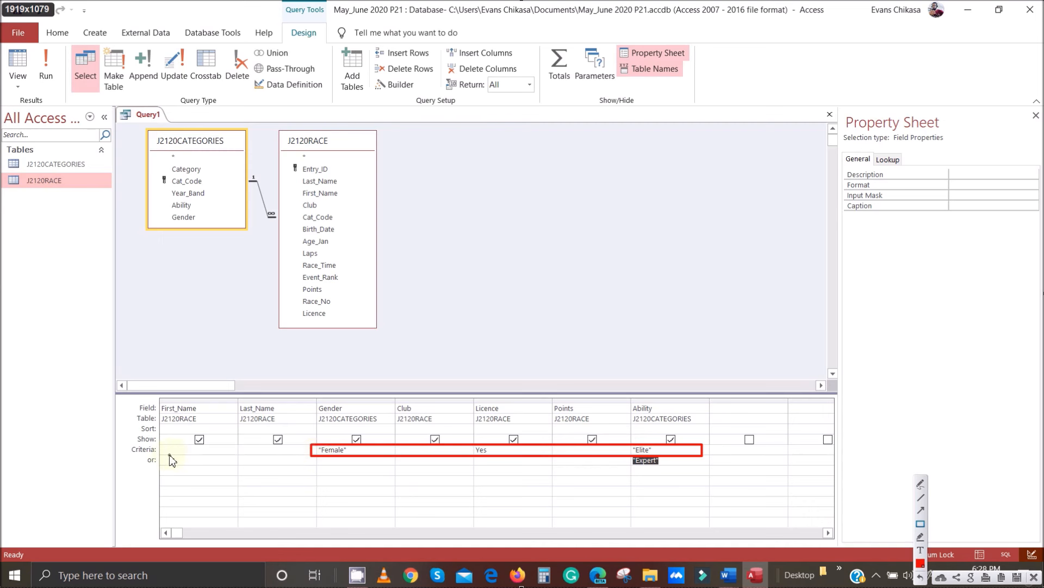
mouse_move(169, 456)
mouse_down()
mouse_move(400, 479)
mouse_move(703, 468)
mouse_up()
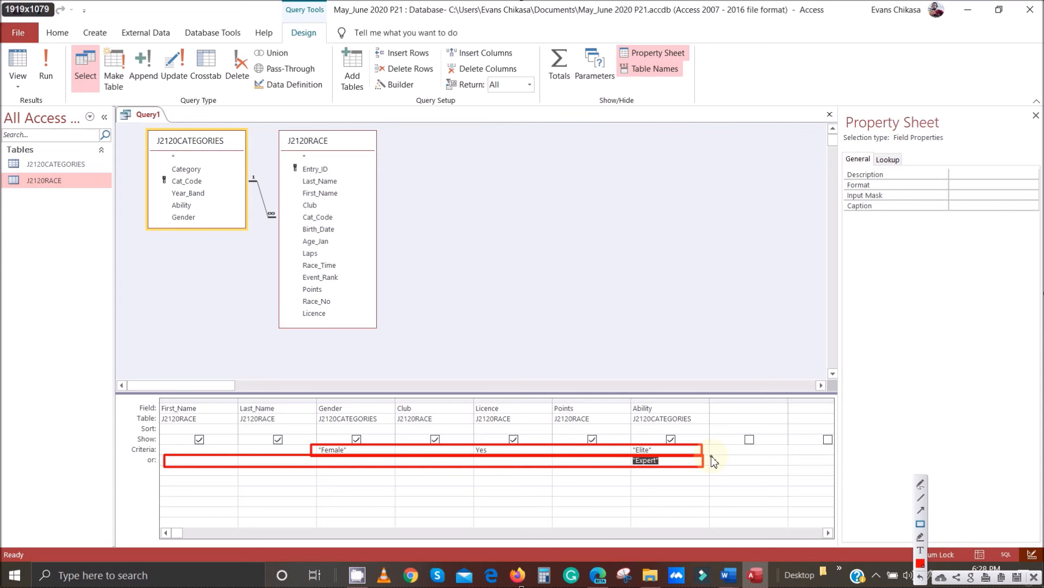
click(1034, 575)
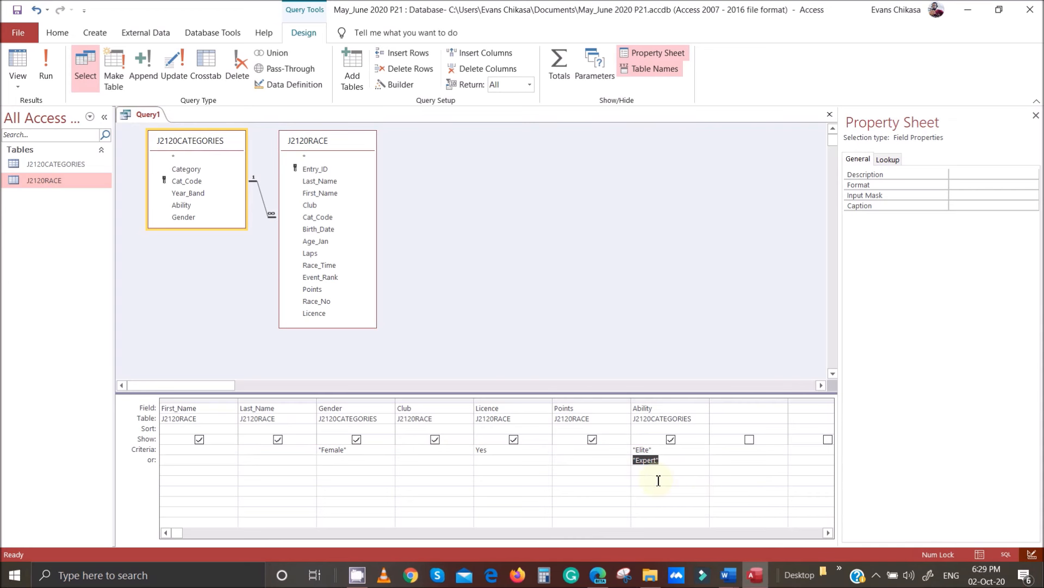
Step: Remove Expert from Ability's or row, restore the combined "Elite" Or "Expert" criterion, and run the query
key(Delete)
key(ctrl+z)
click(45, 60)
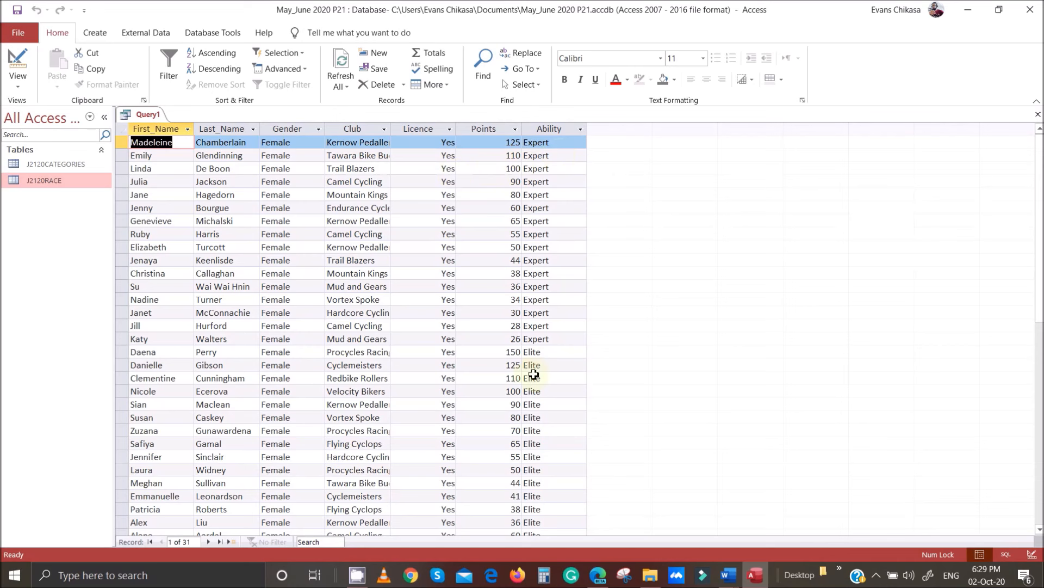
Step: Switch to the exam paper PDF to review question 23's report requirements, and return to the query results in Access
mouse_move(598, 573)
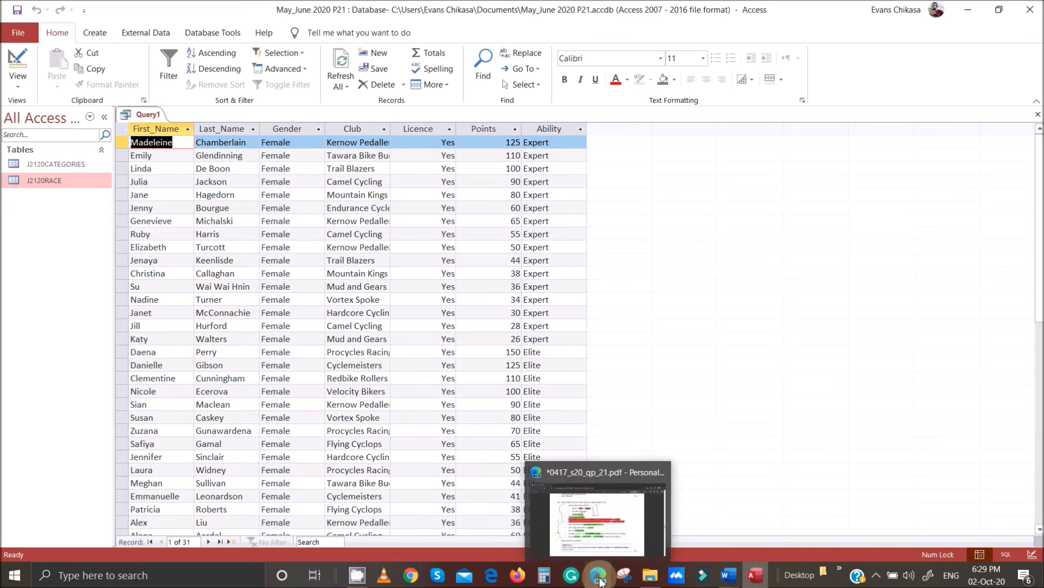
click(592, 555)
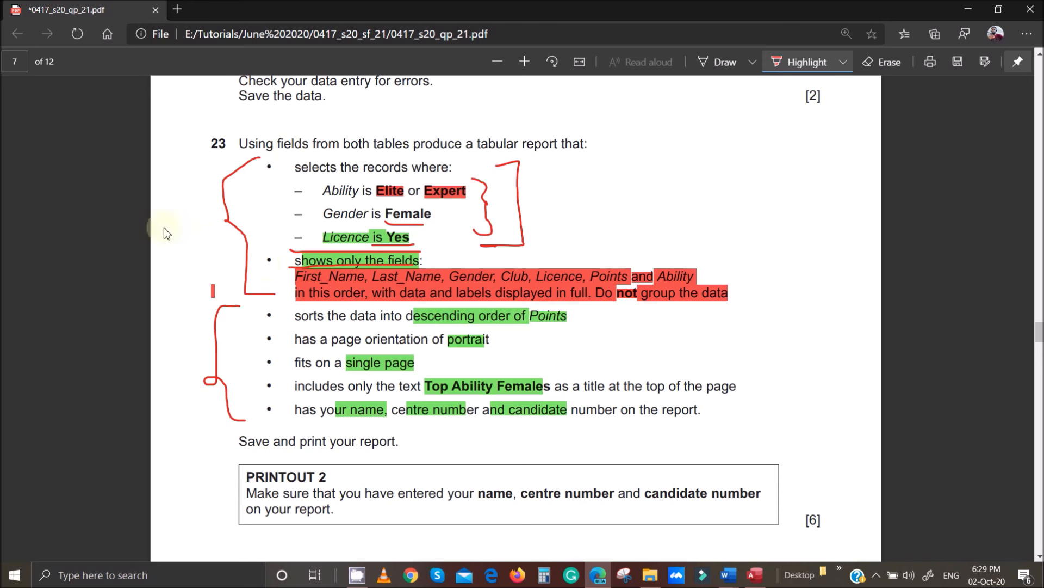
mouse_move(757, 574)
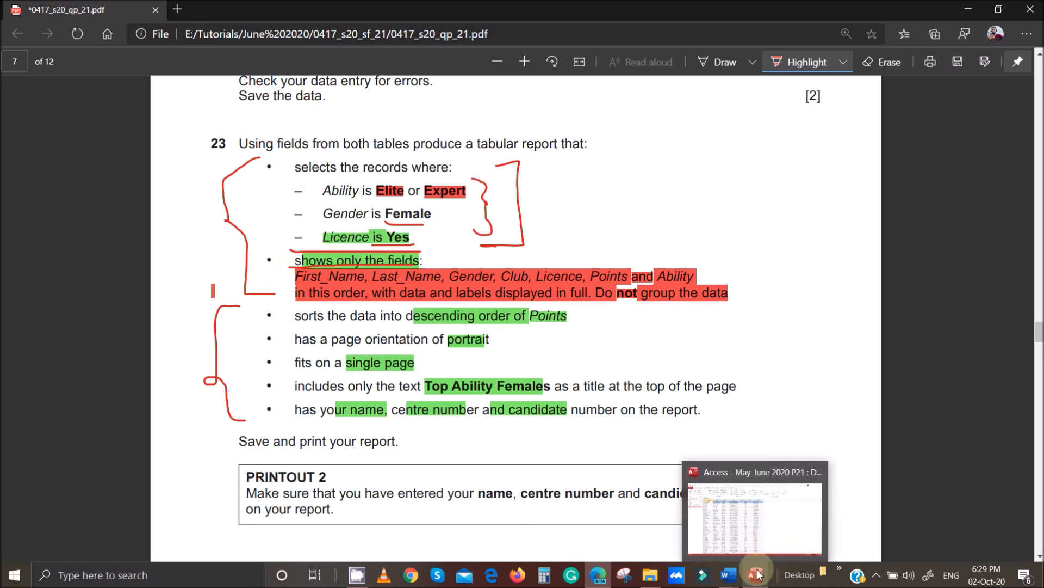
click(759, 521)
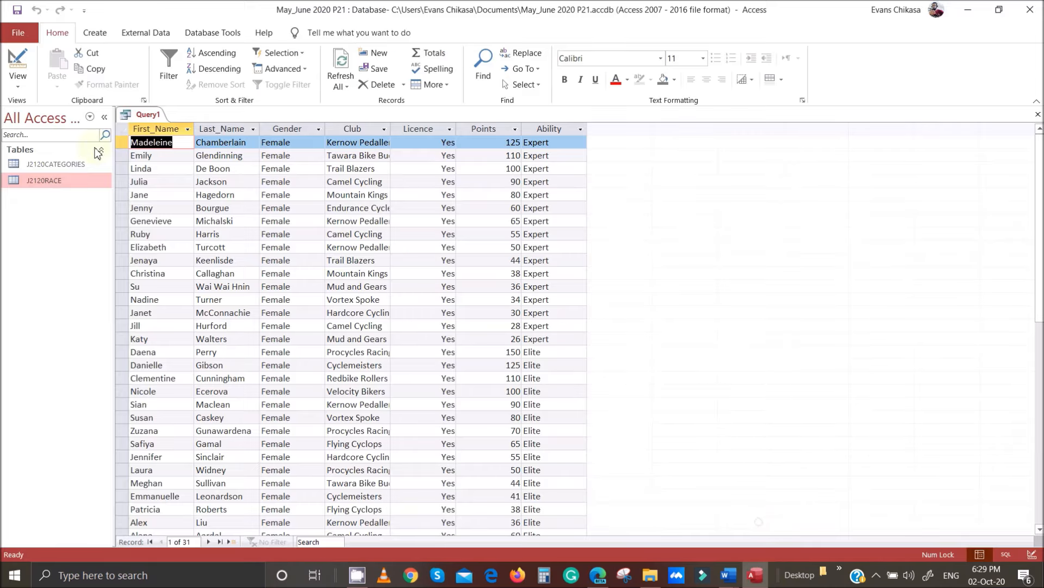
Step: Save the query as Step 23 Query and close it
right_click(142, 114)
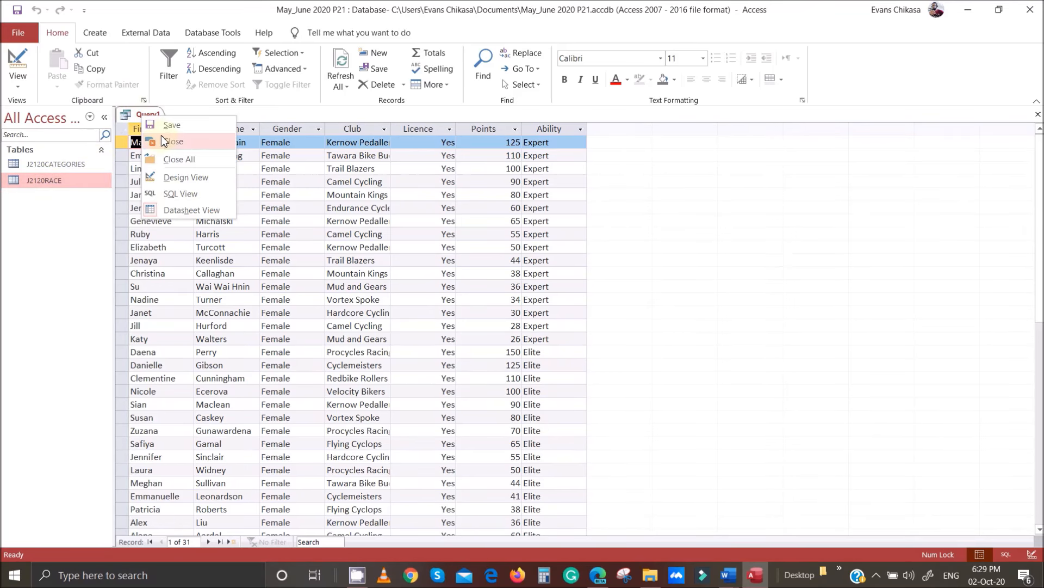
click(173, 128)
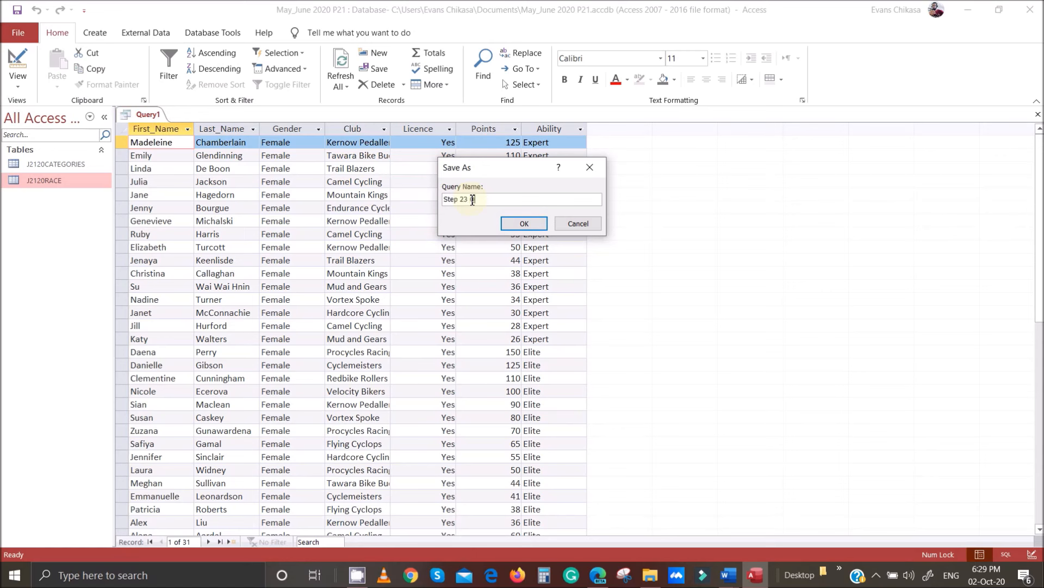
click(522, 226)
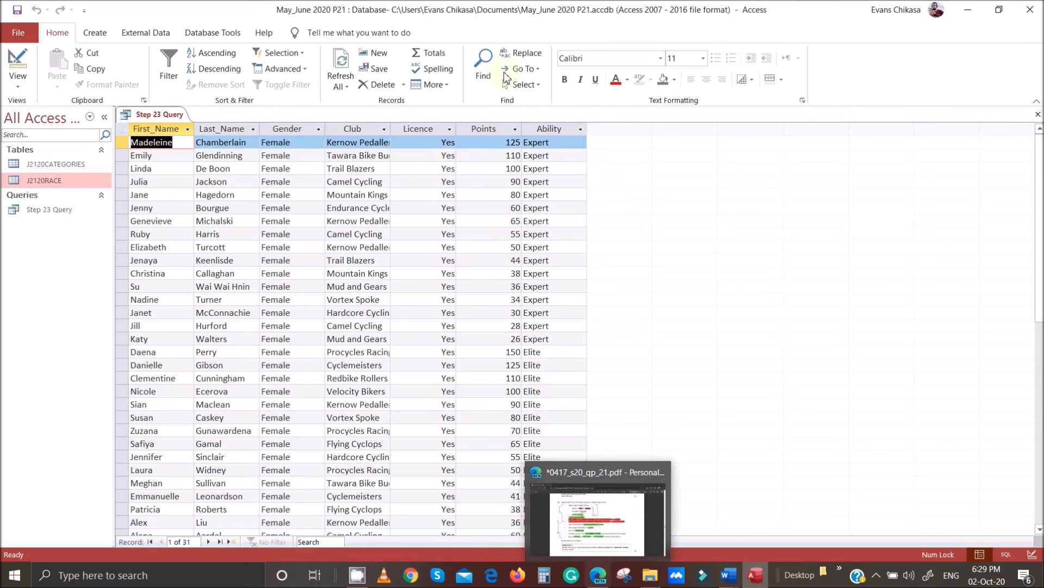
right_click(141, 119)
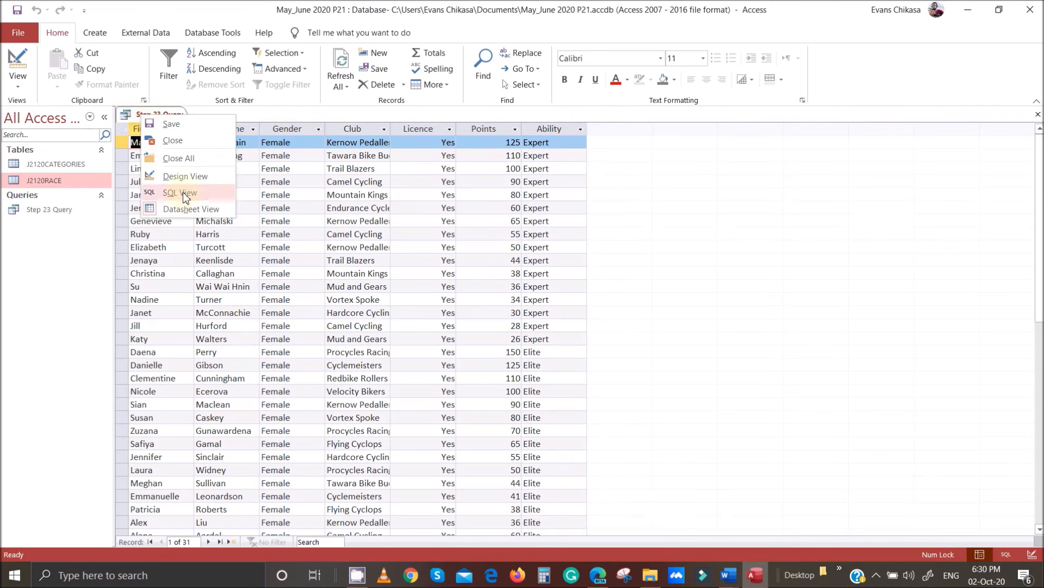
click(189, 156)
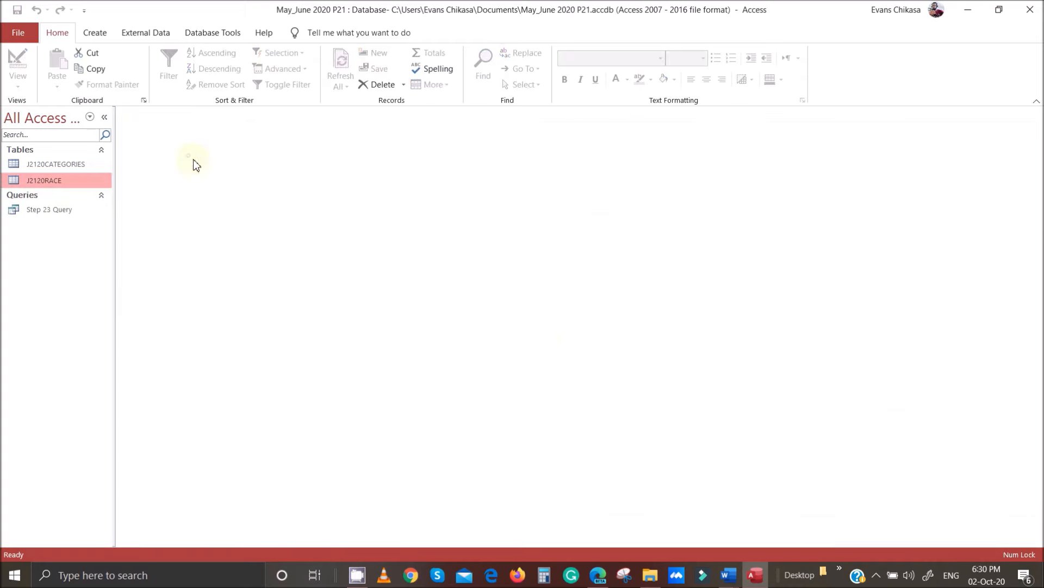
Step: Check question 23 in the exam PDF, then start the Report Wizard and add all fields from Step 23 Query to the report
click(597, 575)
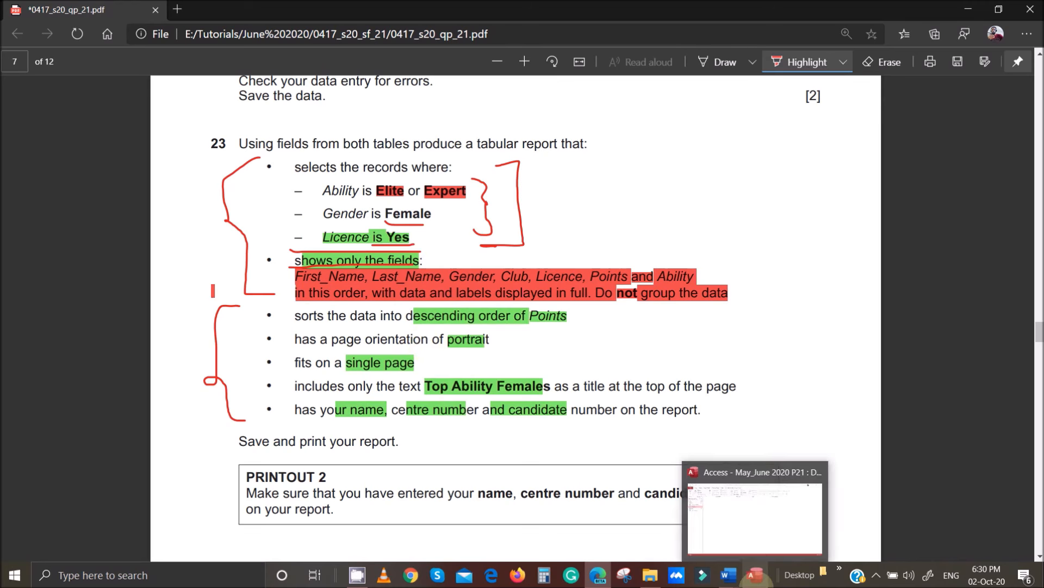
click(754, 578)
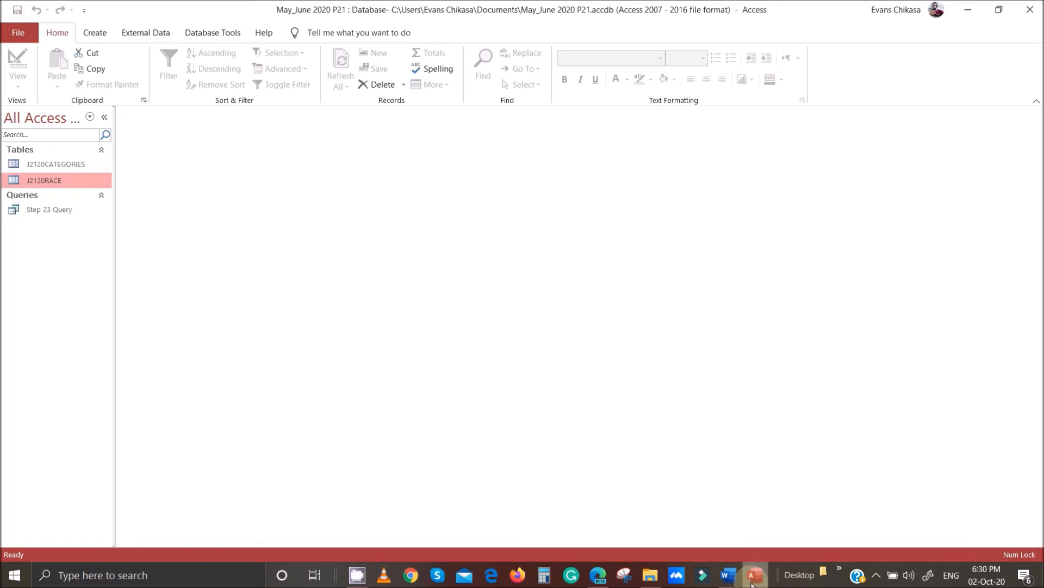
click(88, 36)
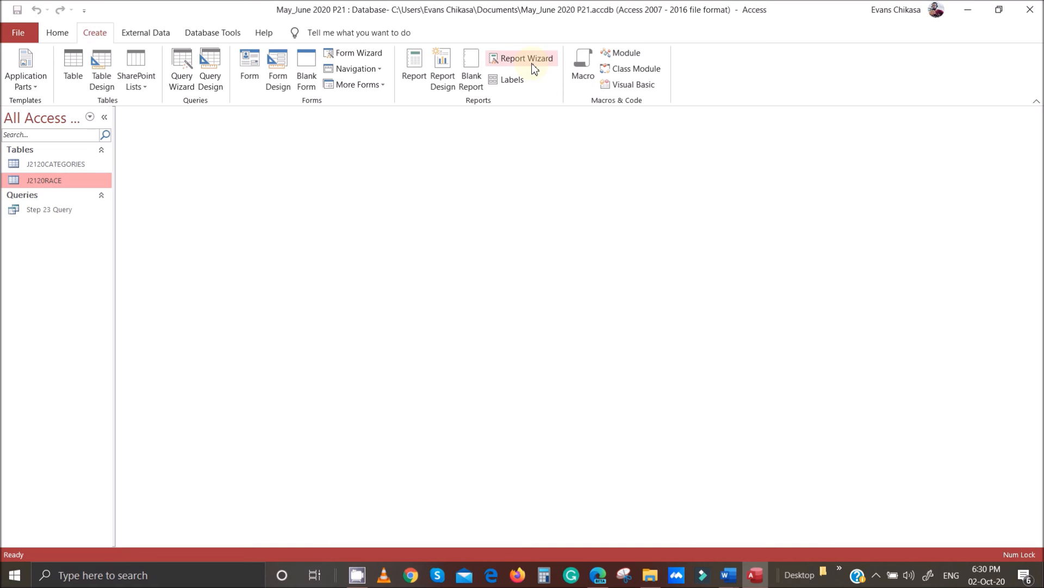
click(535, 64)
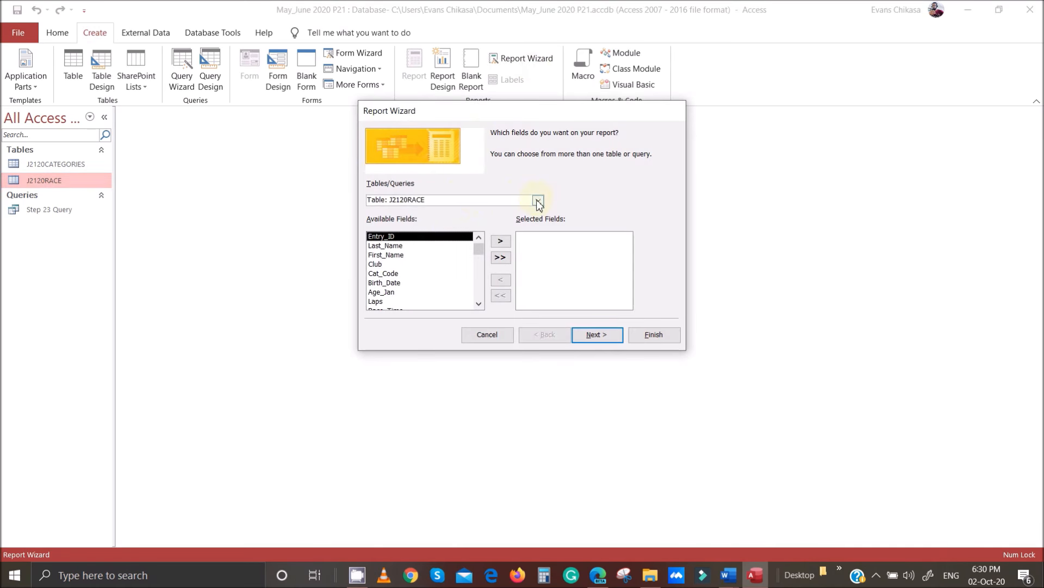
click(538, 201)
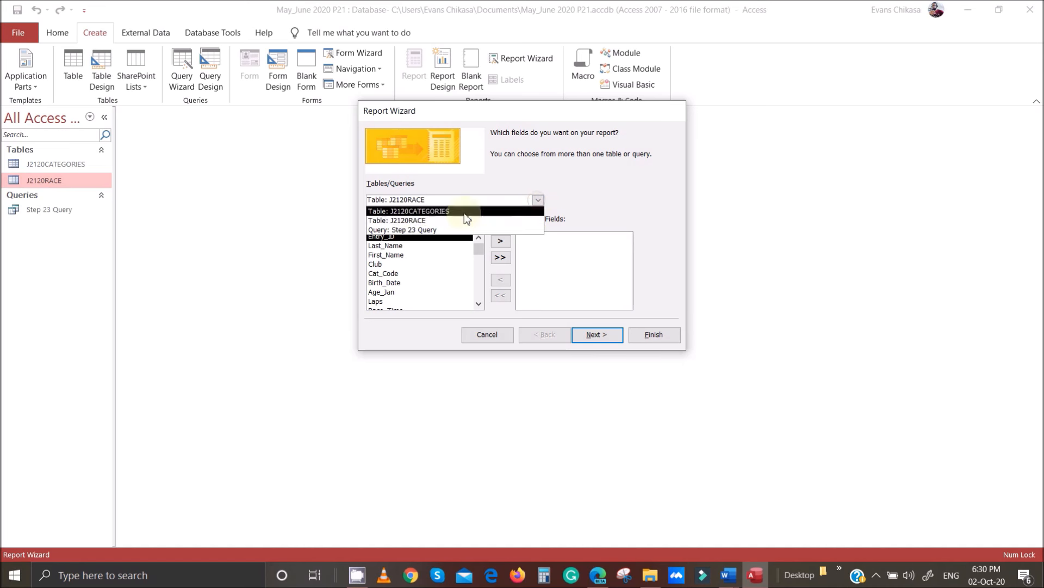
click(408, 230)
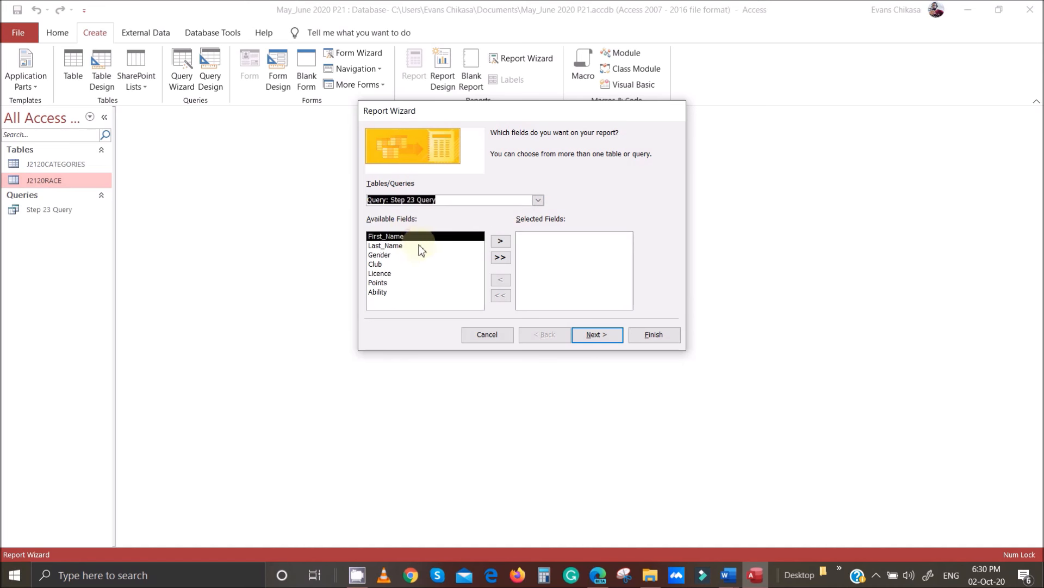
click(496, 260)
Step: Keep the data viewed by J2120RACE, without grouping levels or sort fields, and continue to the report layout options
click(590, 336)
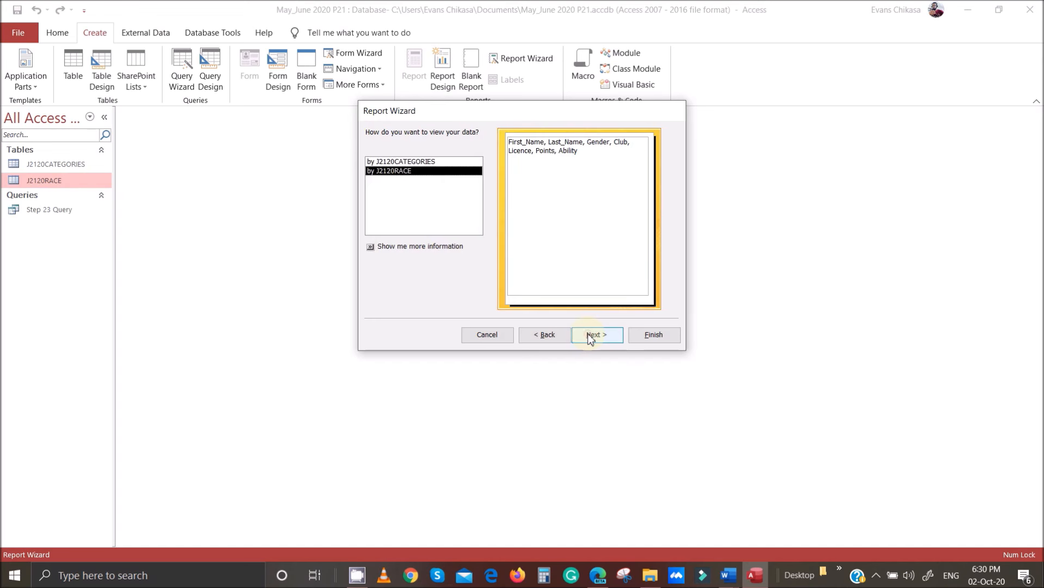
click(590, 336)
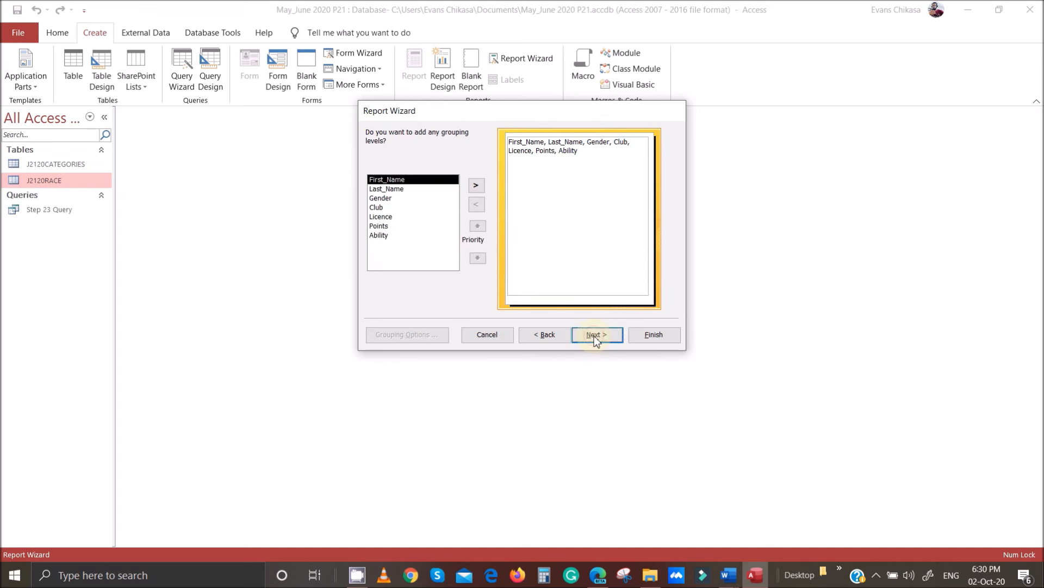
click(594, 335)
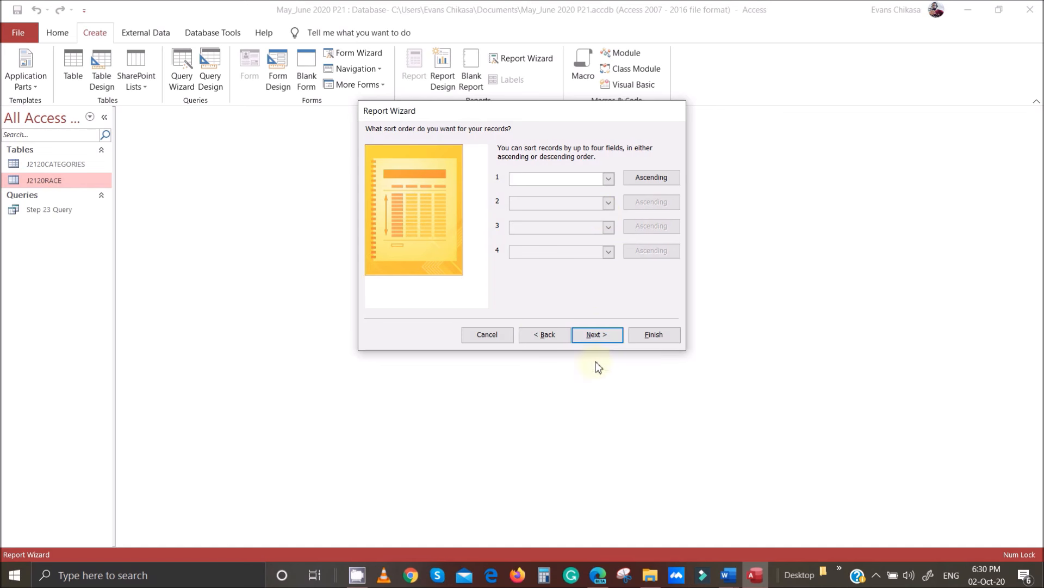
click(592, 341)
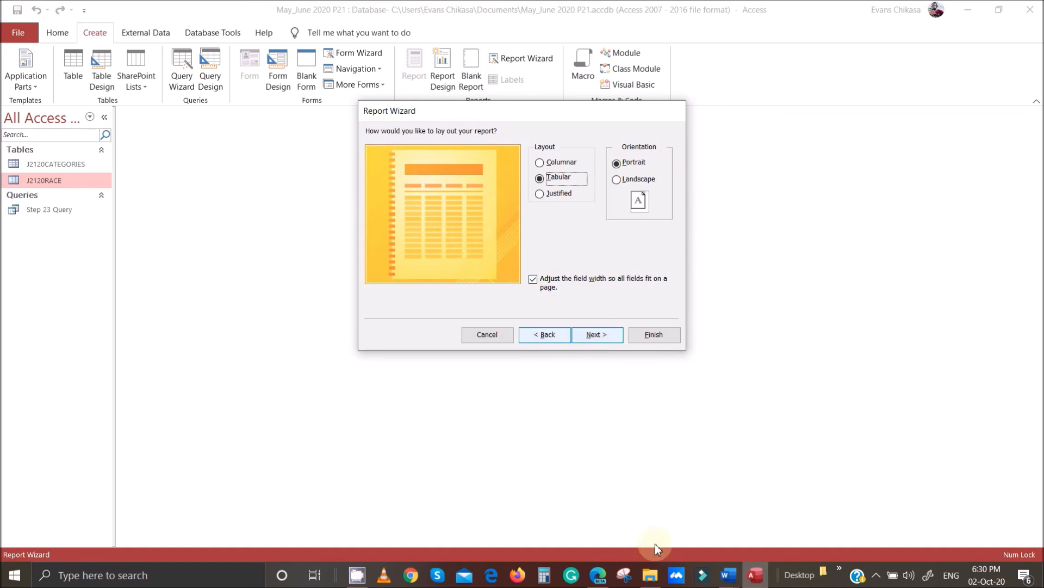
Step: Highlight "a tabular report" in question 23 of the exam PDF and return to the Report Wizard's layout options in Access
click(601, 574)
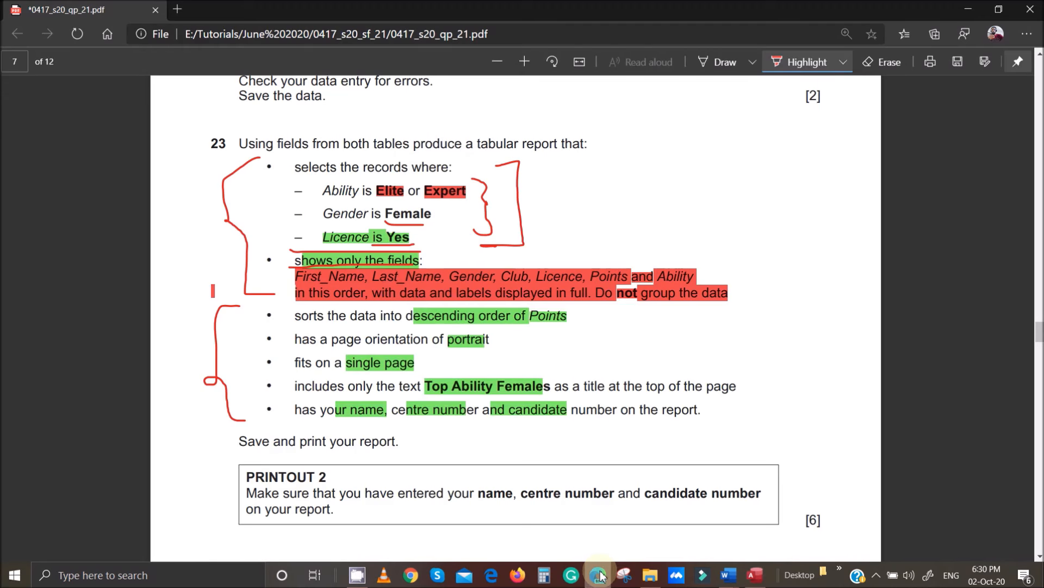
click(601, 574)
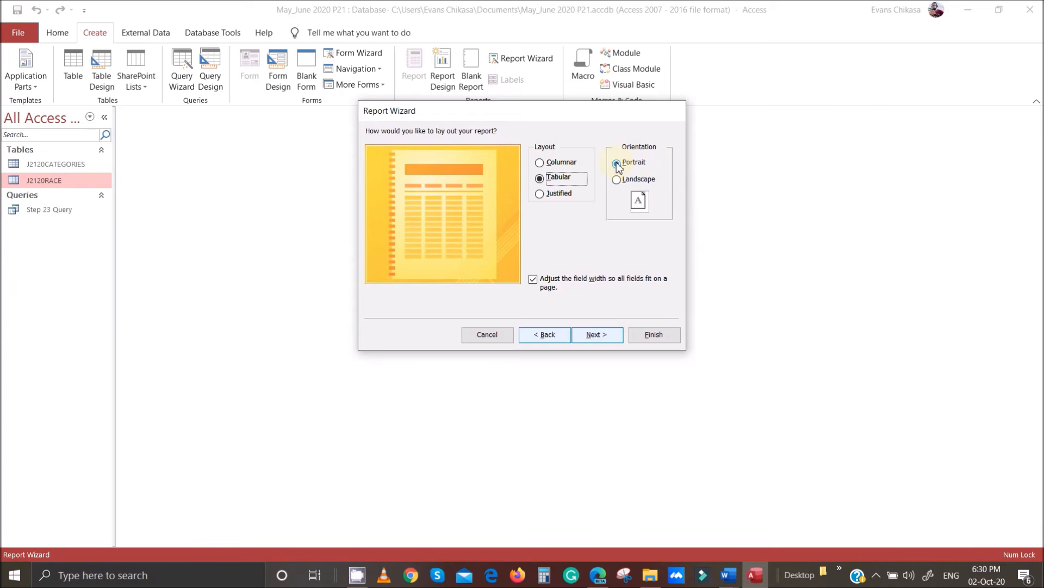
click(599, 575)
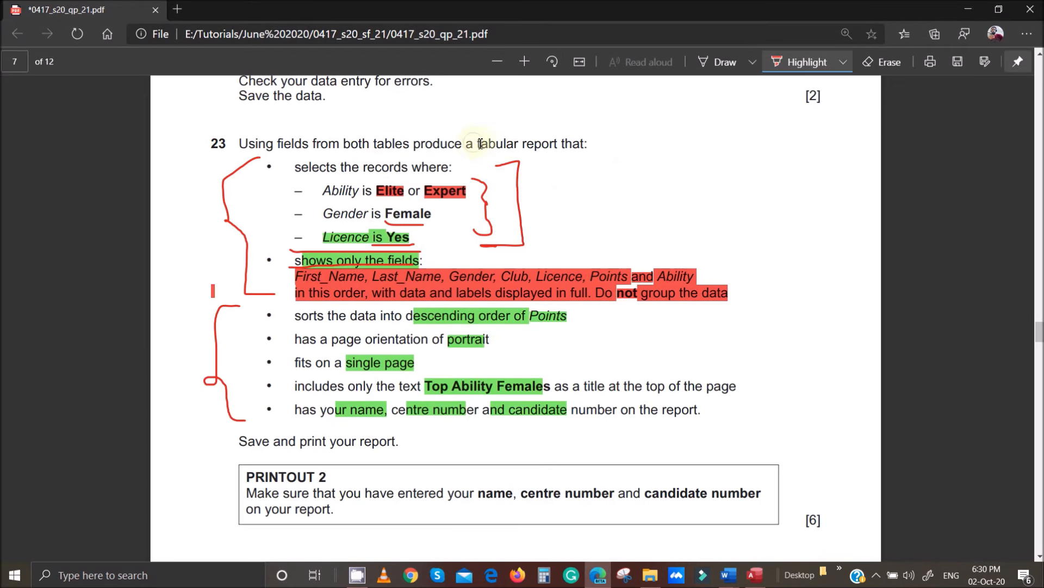
drag(467, 143, 568, 144)
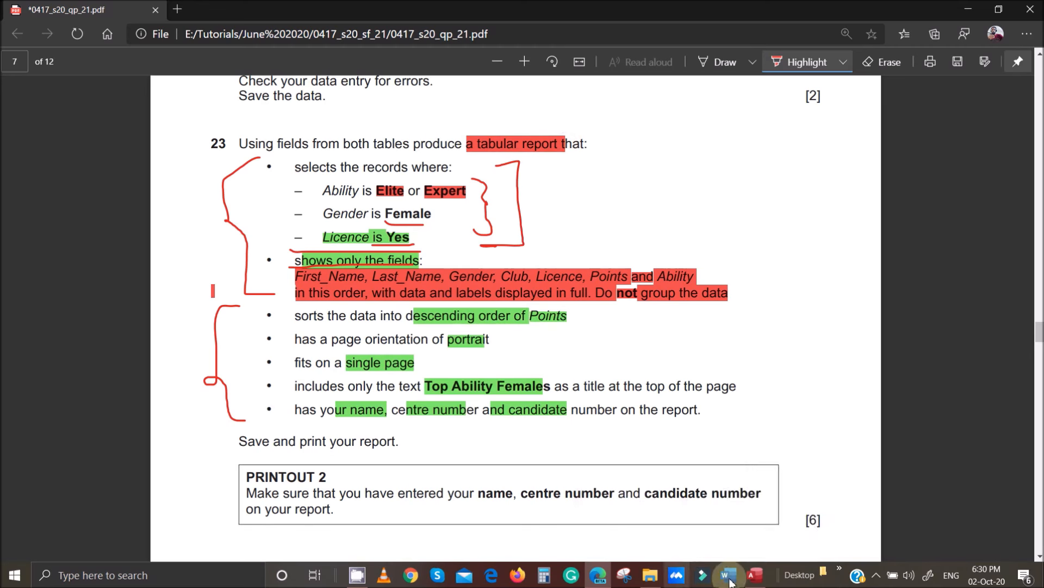
click(756, 575)
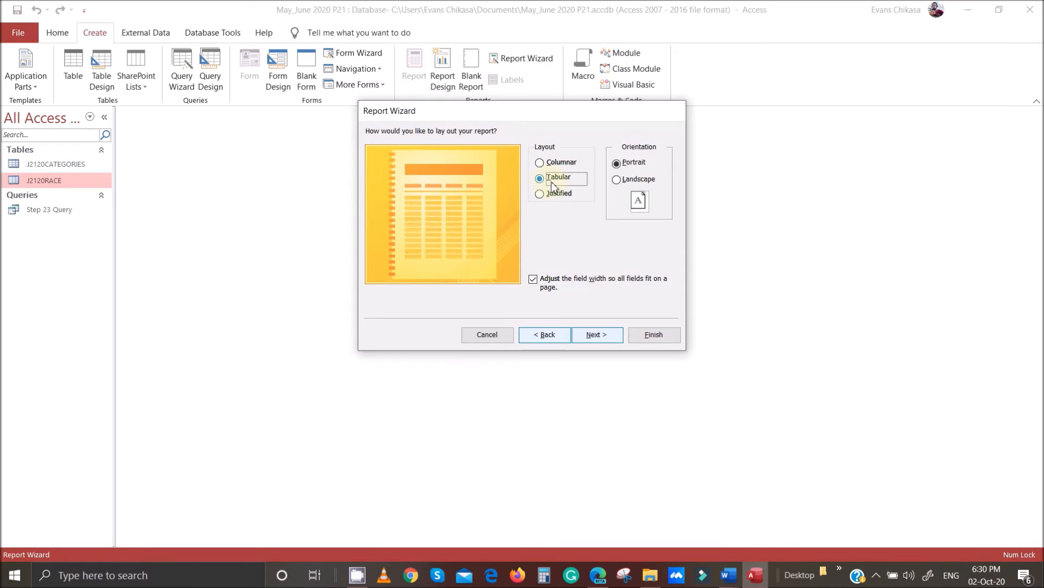
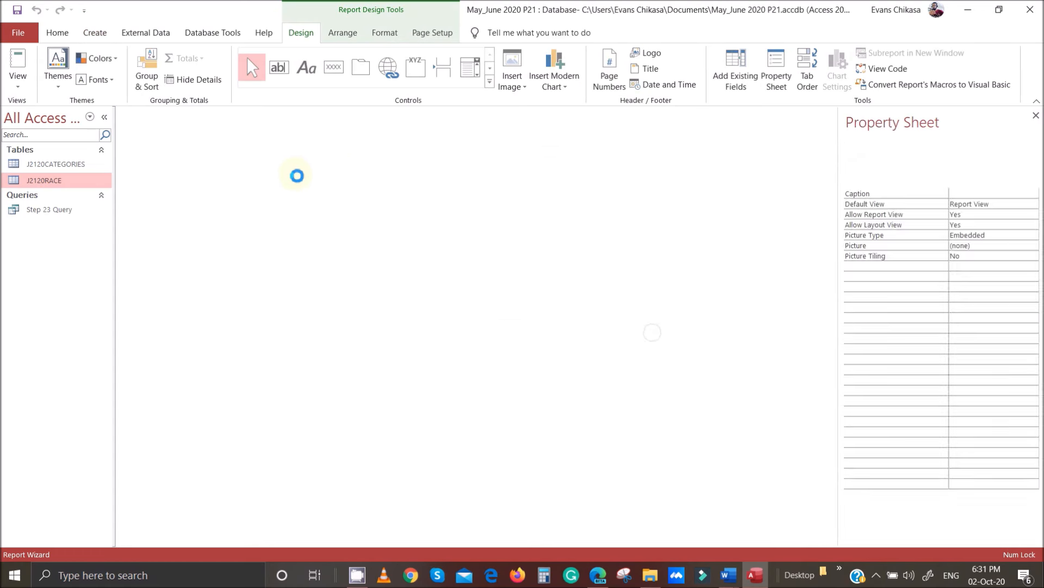
Step: Check the report header title, switch to the exam PDF to review question 23's single-page requirement, and return to the report design
click(253, 172)
click(253, 172)
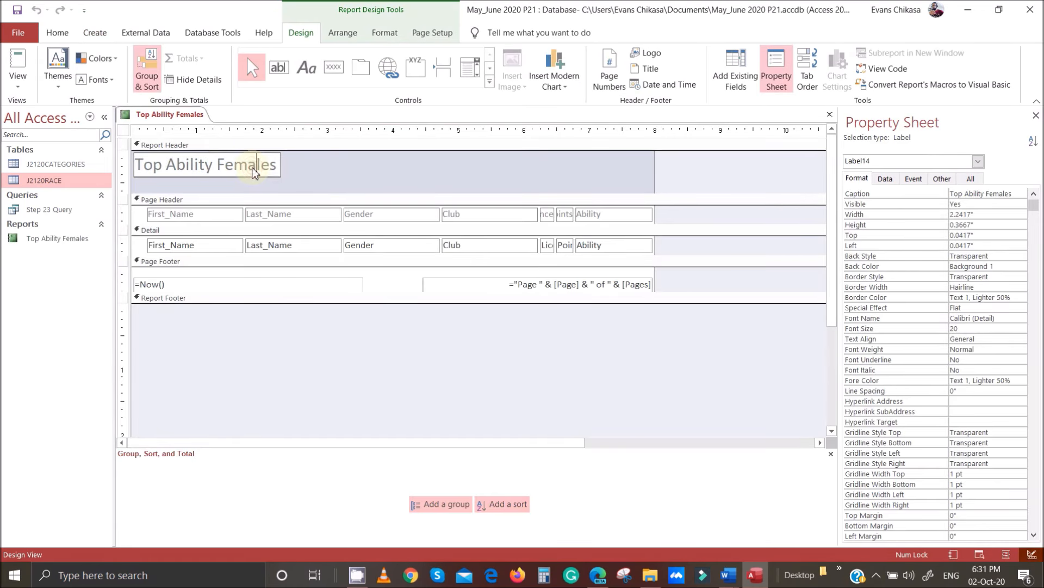
double_click(253, 172)
click(253, 172)
double_click(252, 172)
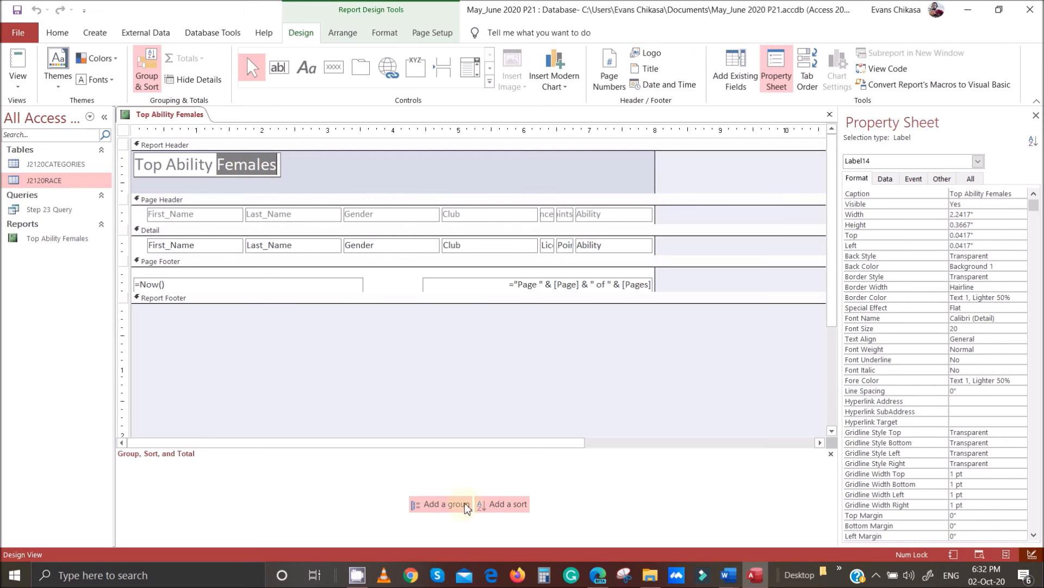
click(608, 580)
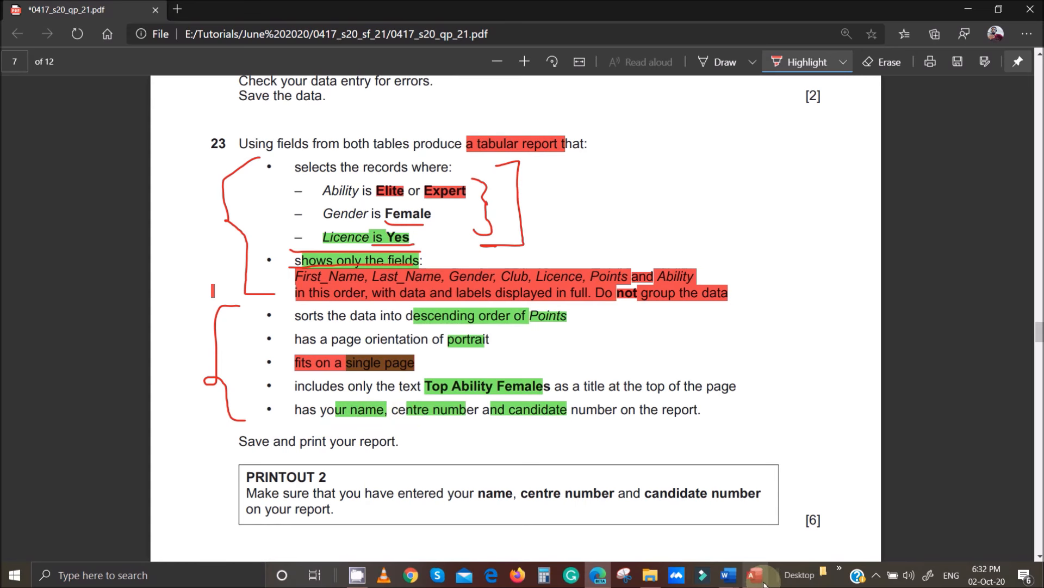
mouse_move(755, 575)
click(762, 514)
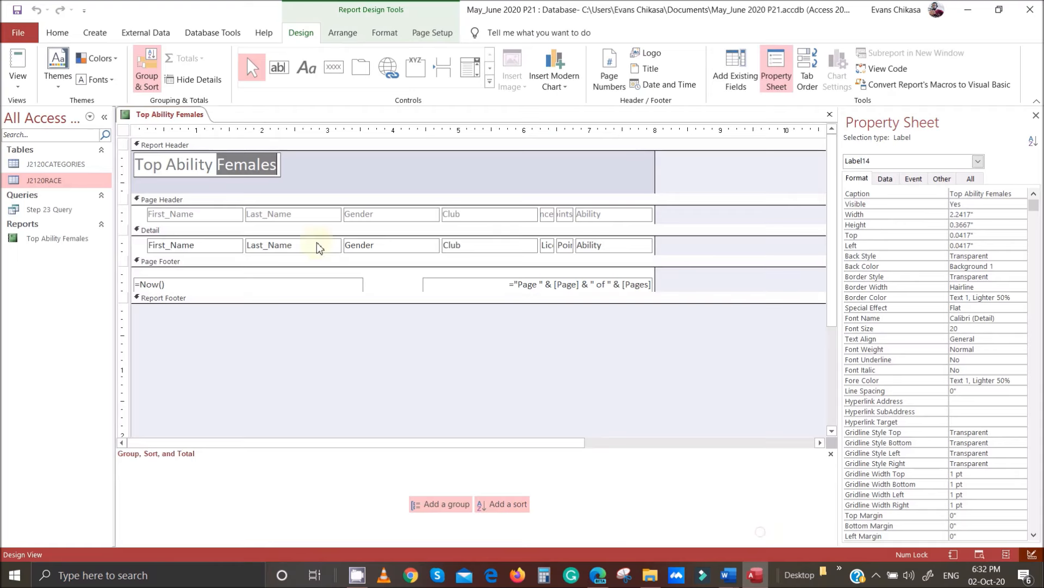
Step: Delete the date and page number text boxes from the report's Page Footer
click(273, 281)
key(Delete)
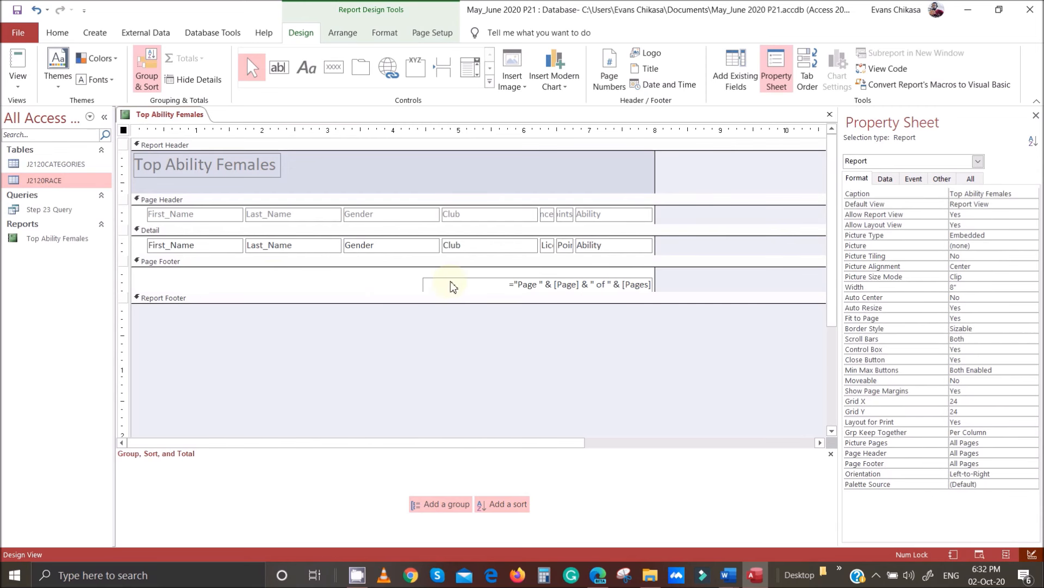
click(426, 283)
key(Delete)
Step: Expand the Report Footer to about 0.71" high and add a label with the candidate's name, centre number and candidate number
drag(441, 292, 416, 325)
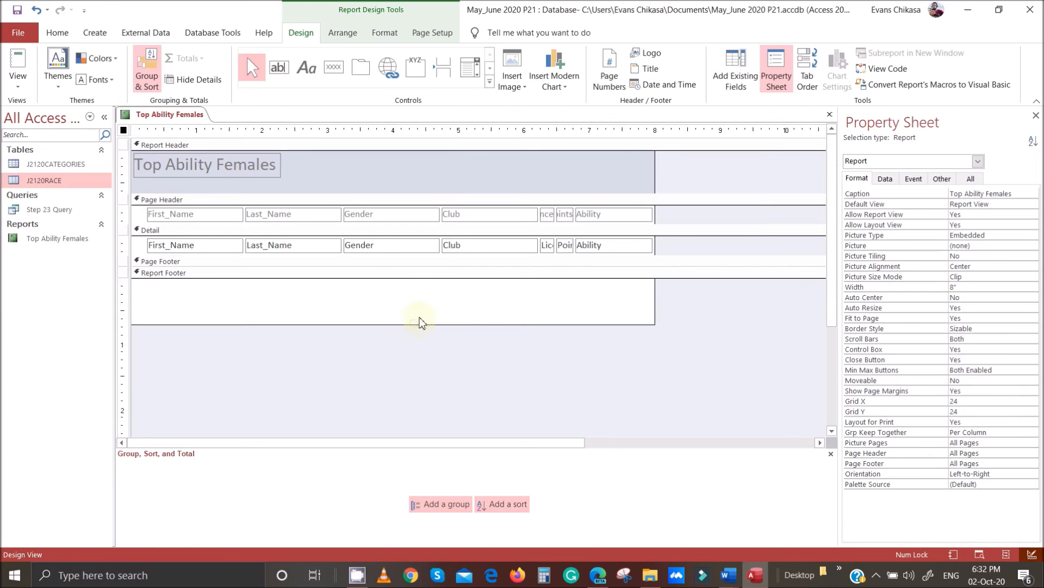
click(306, 67)
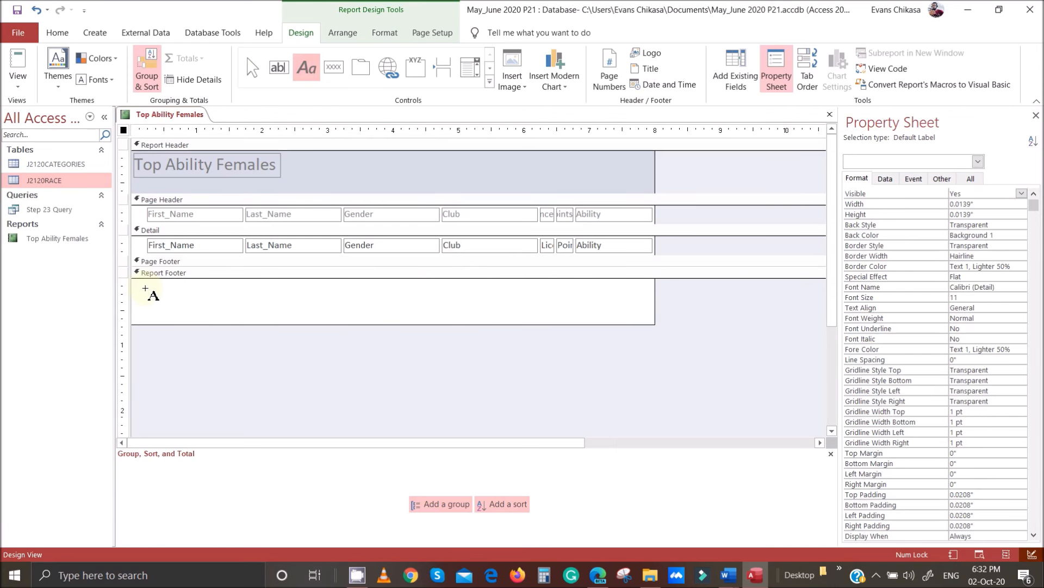
drag(146, 287, 306, 311)
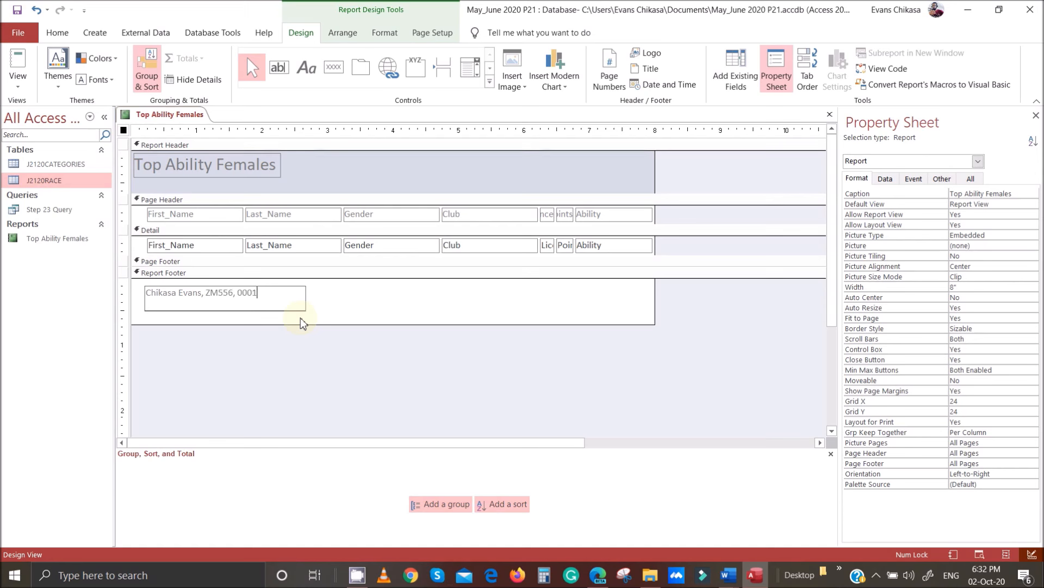
click(389, 299)
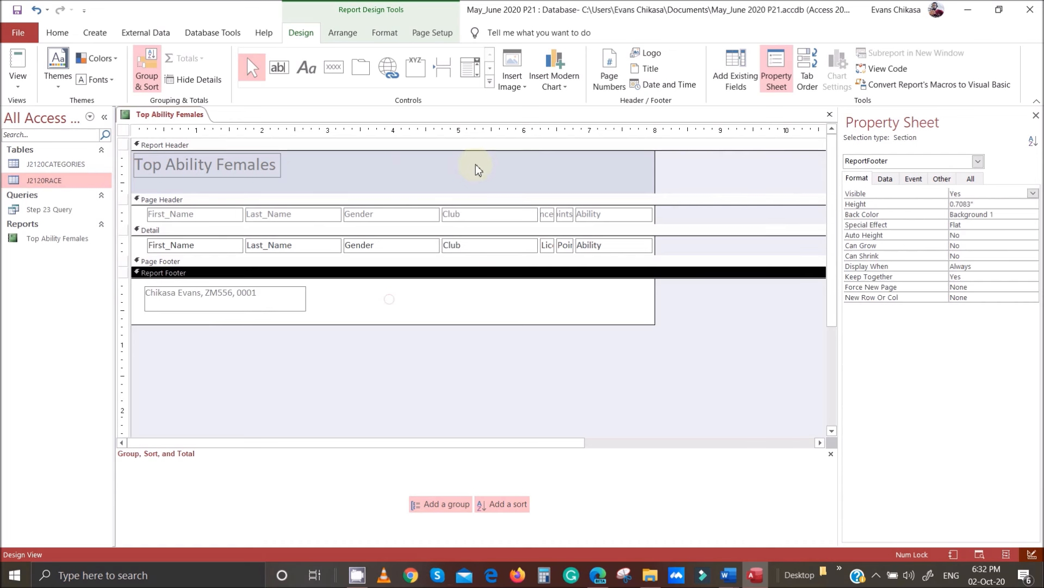
Step: Switch the report to Layout View and narrow the First_Name label together with its data column
right_click(190, 117)
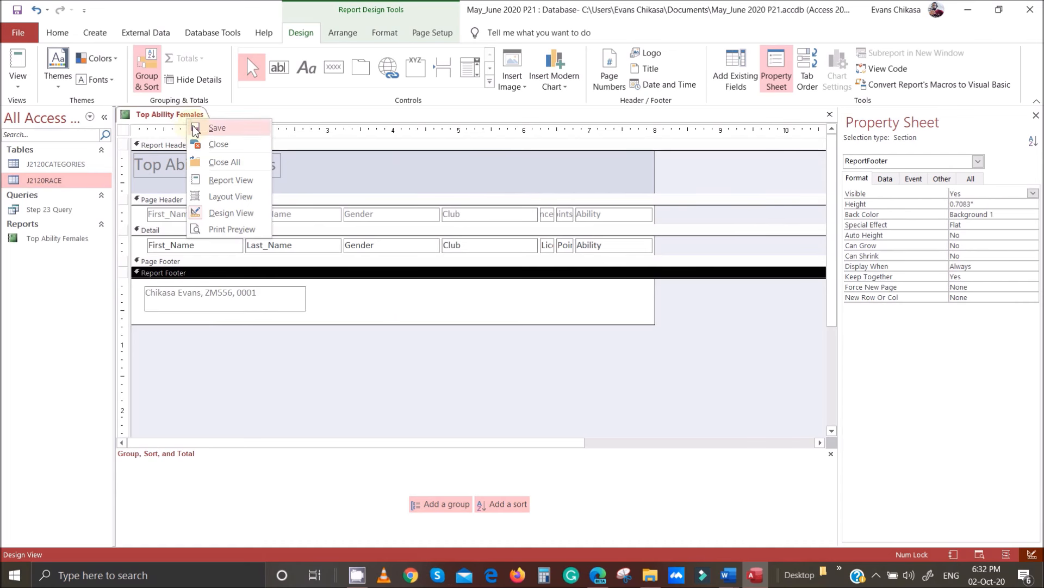
click(234, 197)
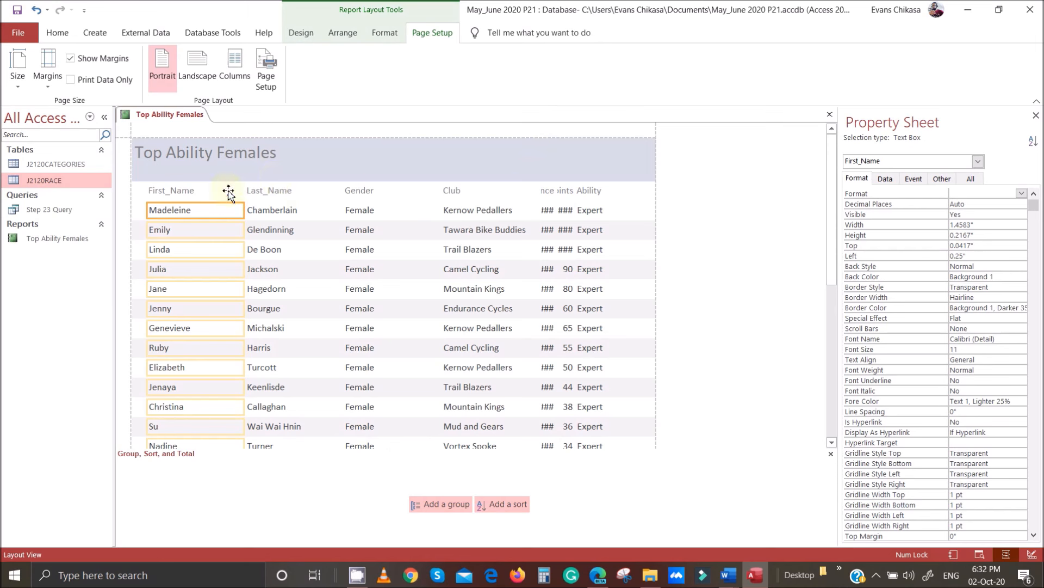
shift+click(190, 192)
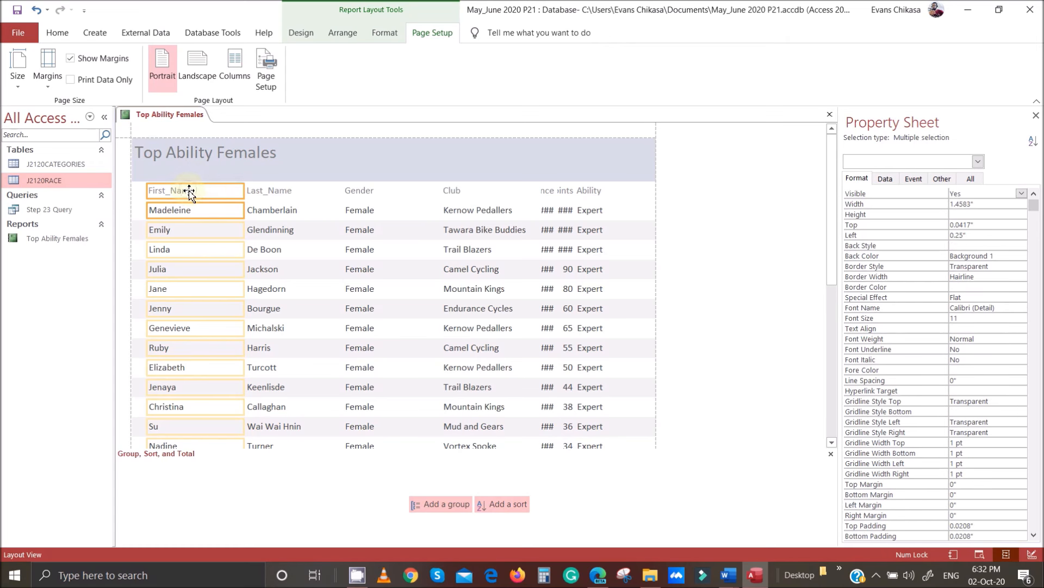
drag(247, 191, 215, 191)
Step: Shift the Last_Name label and data column closer to First_Name, to a left position of 1.2083"
click(271, 175)
shift+click(275, 192)
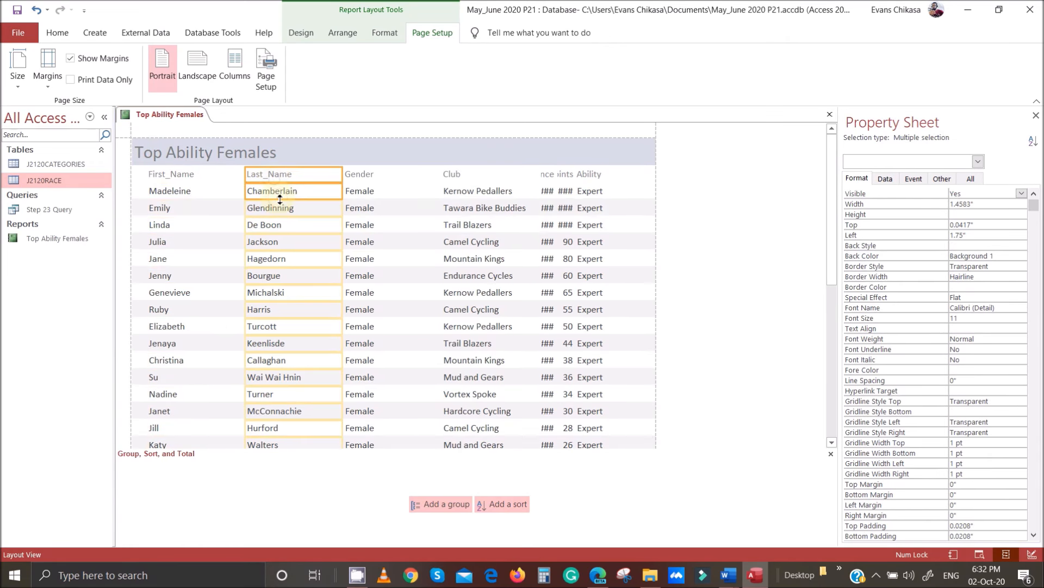
key(Left)
key(Left)
key(Left)
key(Left)
key(Left)
key(Left)
key(Left)
key(Left)
key(Left)
key(Left)
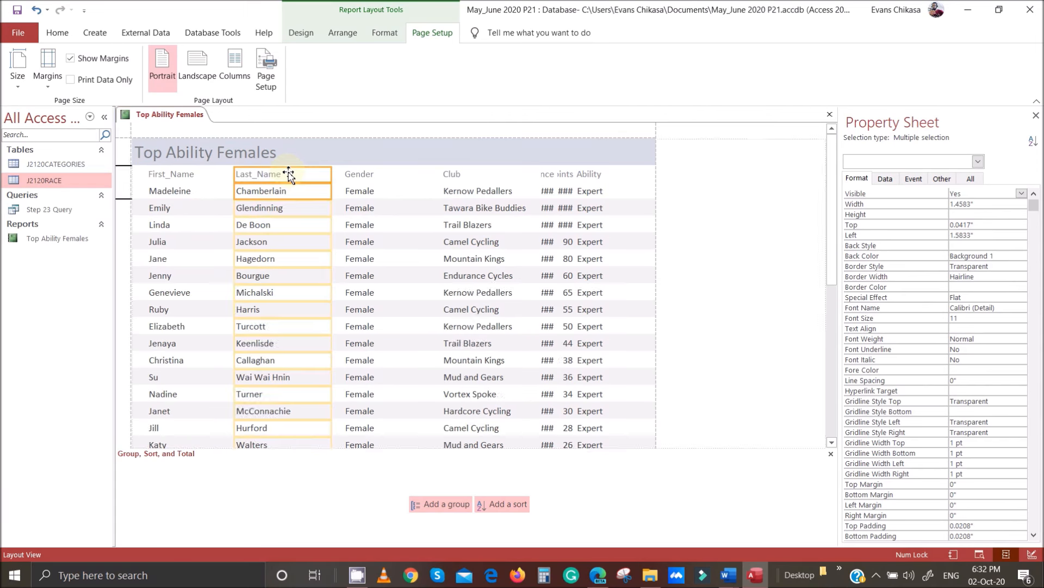
key(Left)
key(Left)
key(Left)
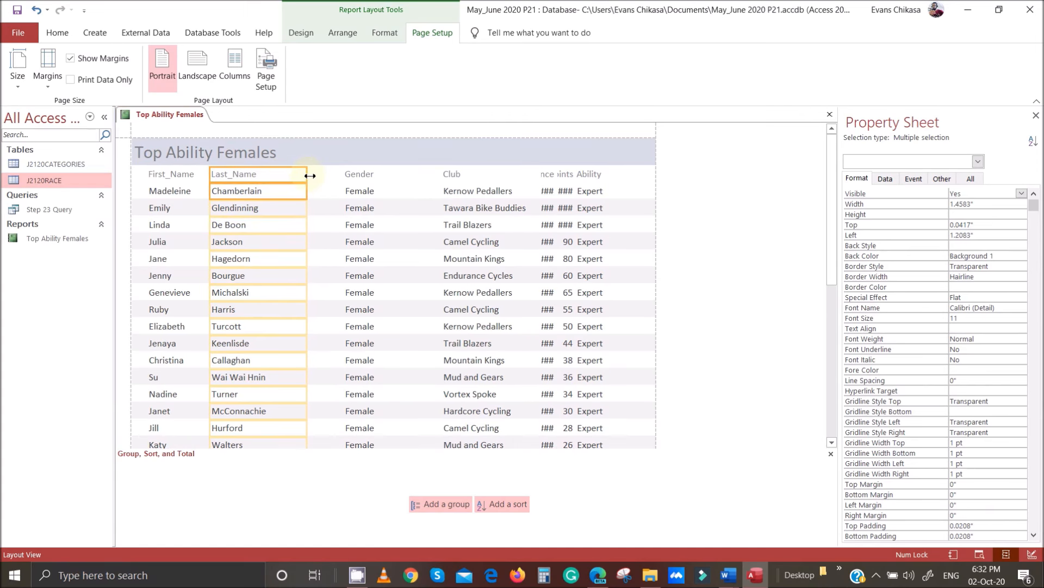
click(291, 172)
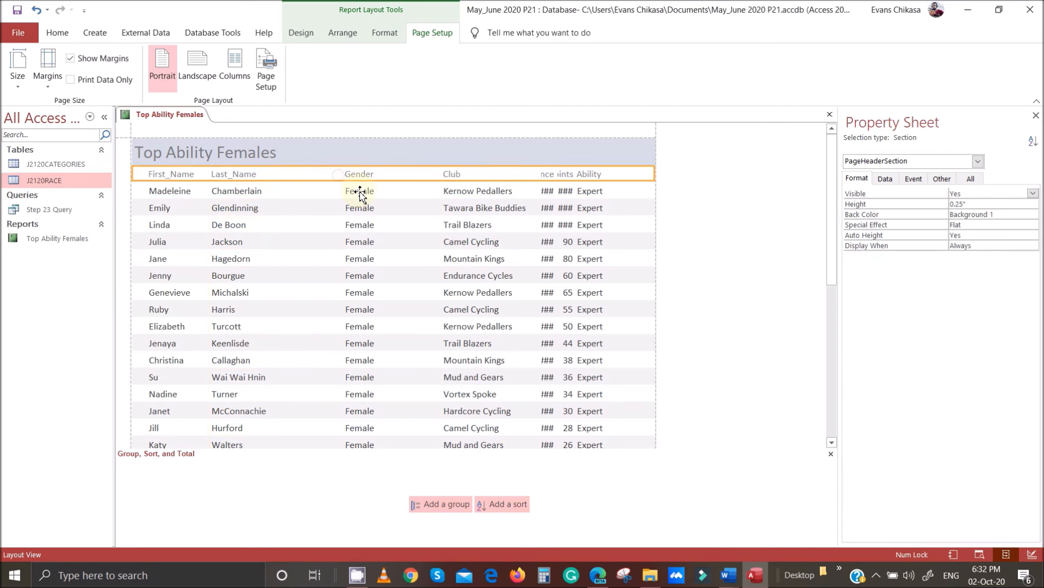
Step: Shift the Gender label and data column closer to Last_Name, to a left position of about 2.42"
click(360, 193)
ctrl+click(365, 177)
key(Left)
key(Left)
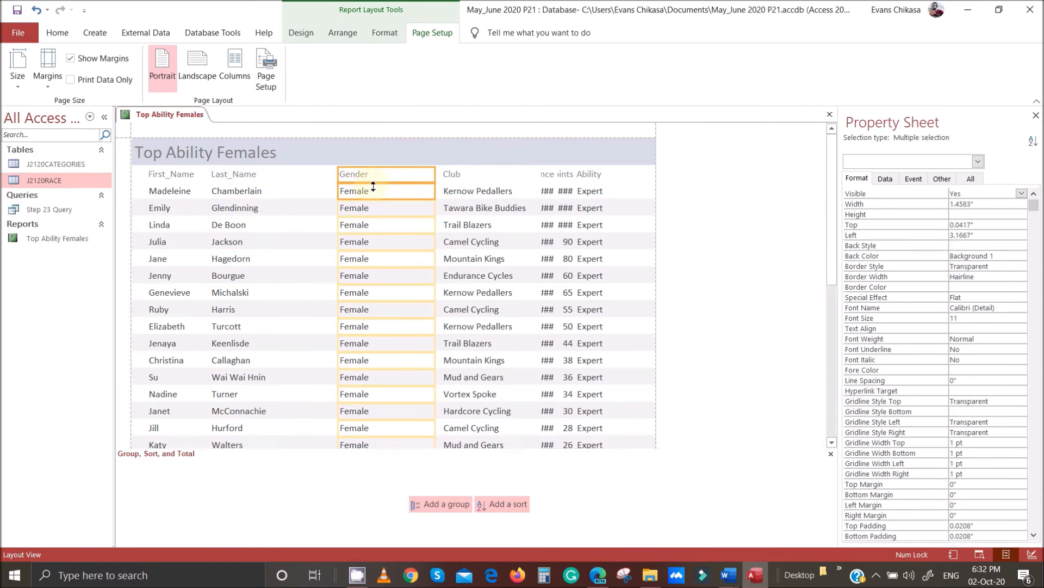
key(Left)
key(Left)
key(Left)
key(Left)
key(Left)
key(Left)
key(Left)
key(Left)
key(Left)
key(Left)
key(Left)
key(Left)
key(Left)
key(Left)
key(Left)
key(Left)
key(Left)
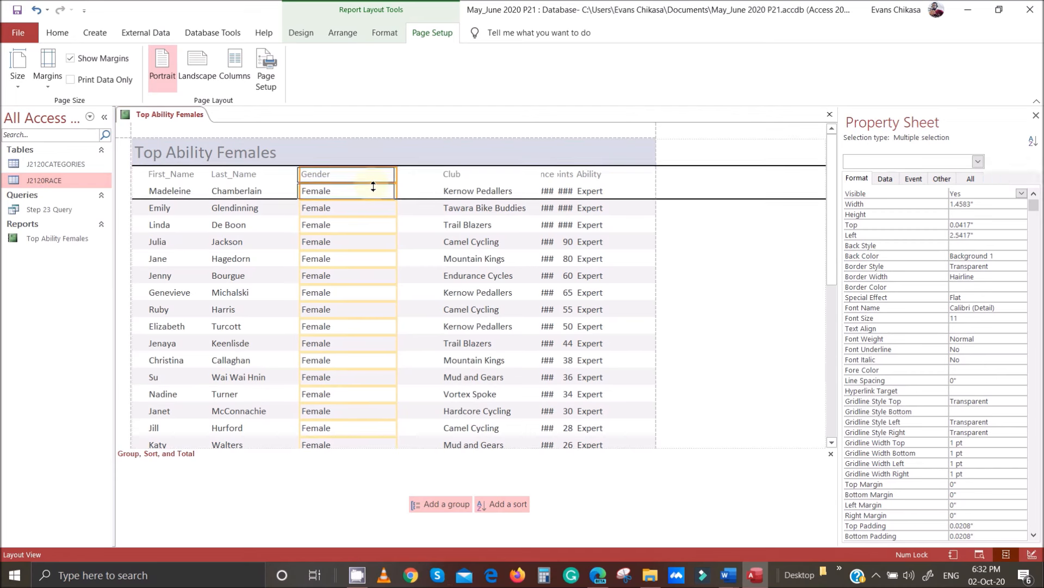
key(Left)
Step: Narrow the Gender label and its data column together to a width of 0.8833"
key(shift+Left)
key(shift+Left)
key(shift+Left)
key(shift+Left)
key(shift+Left)
key(shift+Left)
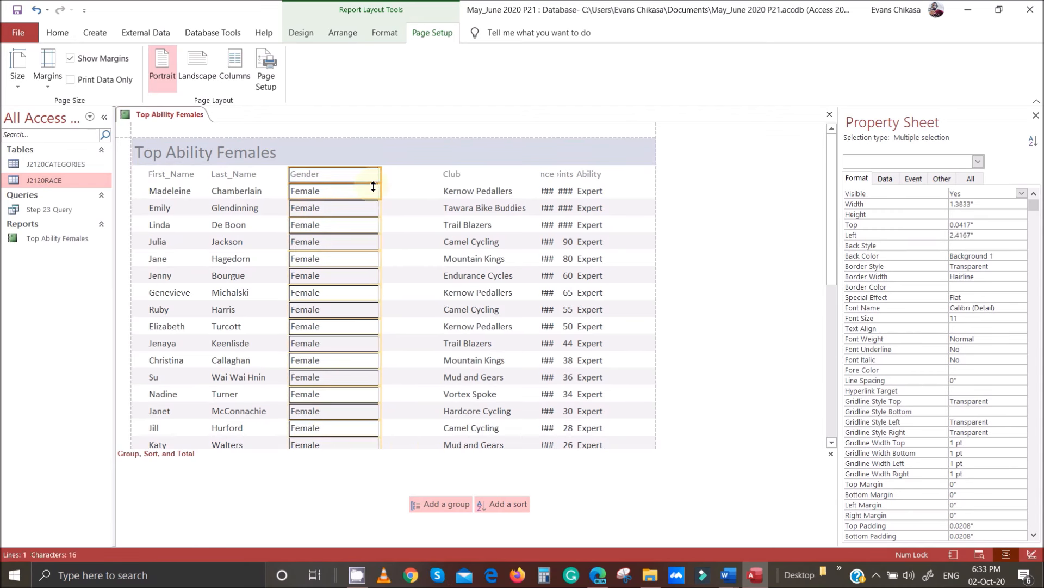
key(shift+Left)
key(shift+Left)
key(shift+Left)
key(shift+Left)
key(shift+Left)
key(shift+Left)
key(shift+Left)
key(shift+Left)
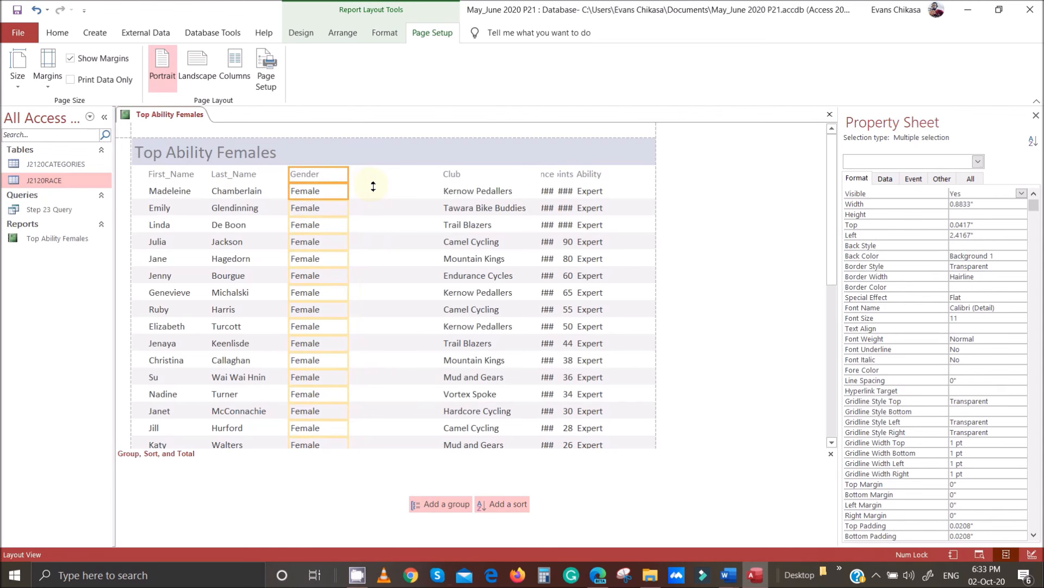
Step: Shift the Club label and data column closer to Gender, to a left position of 3.2083"
click(479, 174)
shift+click(482, 192)
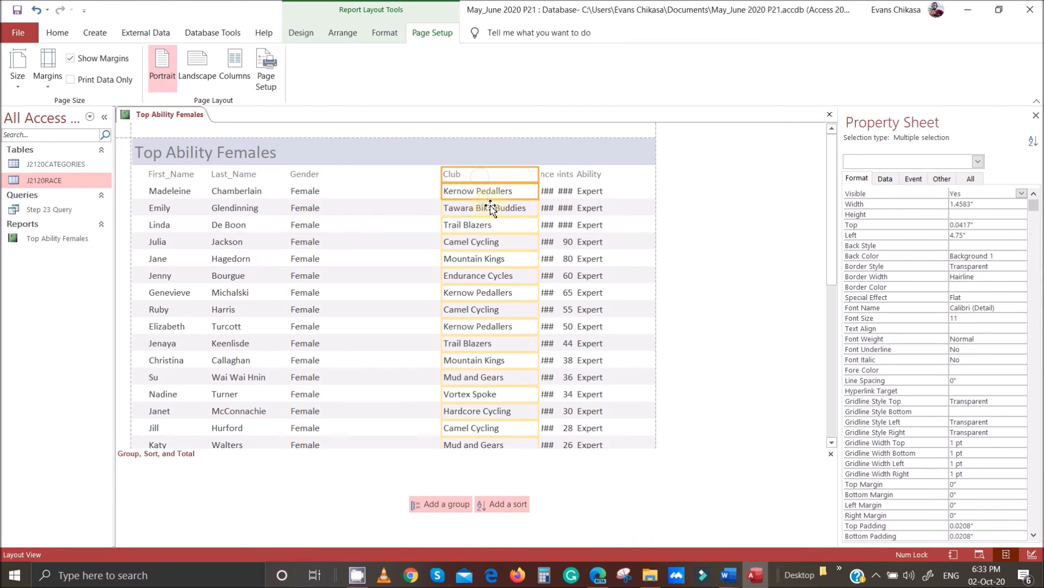
key(Left)
key(Left)
key(Left)
key(Left)
key(Left)
key(Left)
key(Left)
key(Left)
key(Left)
key(Left)
key(Left)
key(Left)
key(Left)
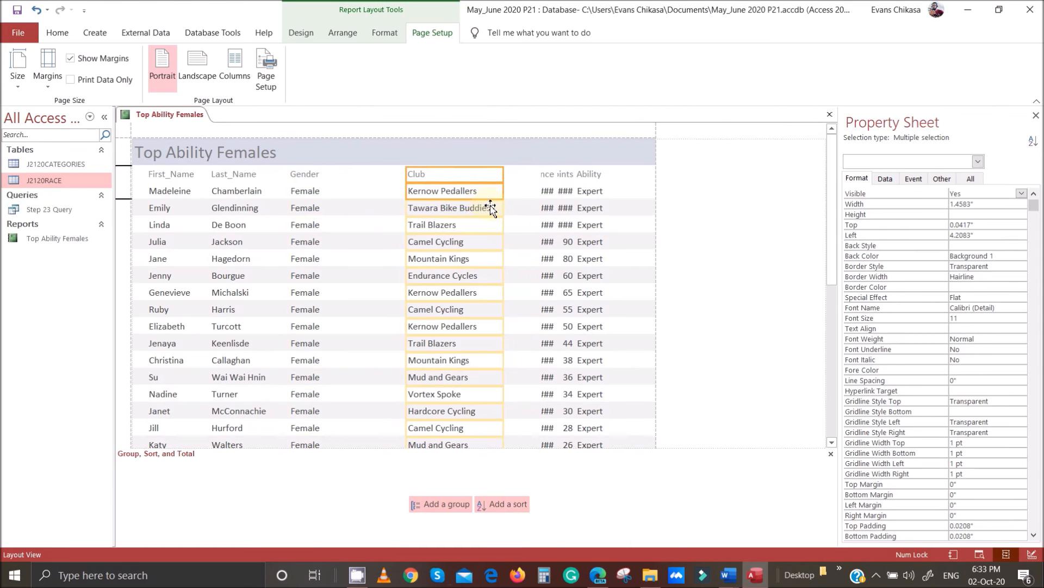
key(Left)
key(Left)
key(Left)
key(Left)
key(Left)
key(Left)
key(Left)
key(Left)
key(Left)
key(Left)
key(Left)
key(Left)
key(Left)
key(Left)
key(Left)
key(Left)
key(Left)
key(Left)
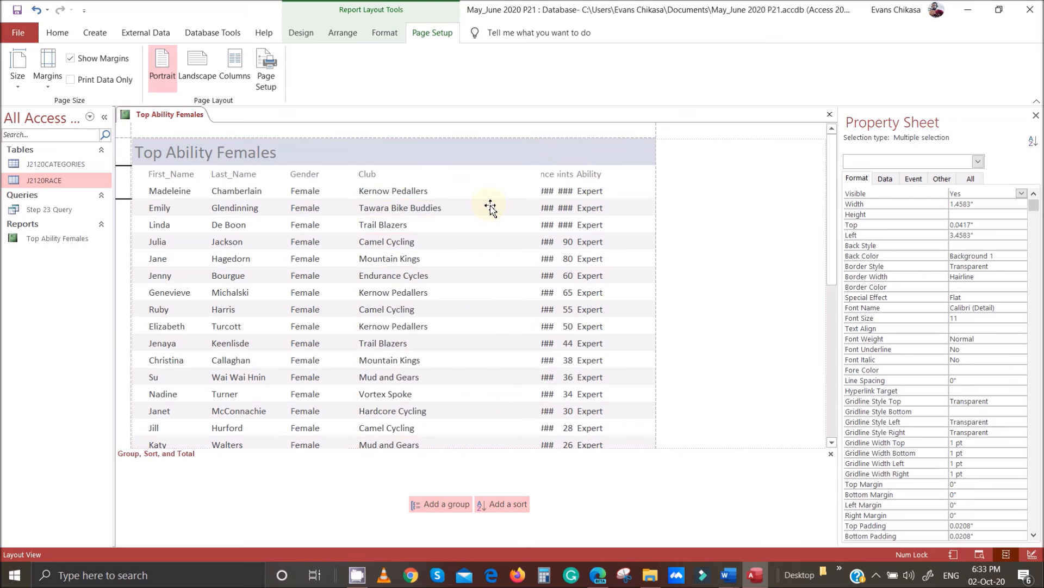
key(Left)
key(Left)
key(Left)
key(Left)
key(Left)
key(Left)
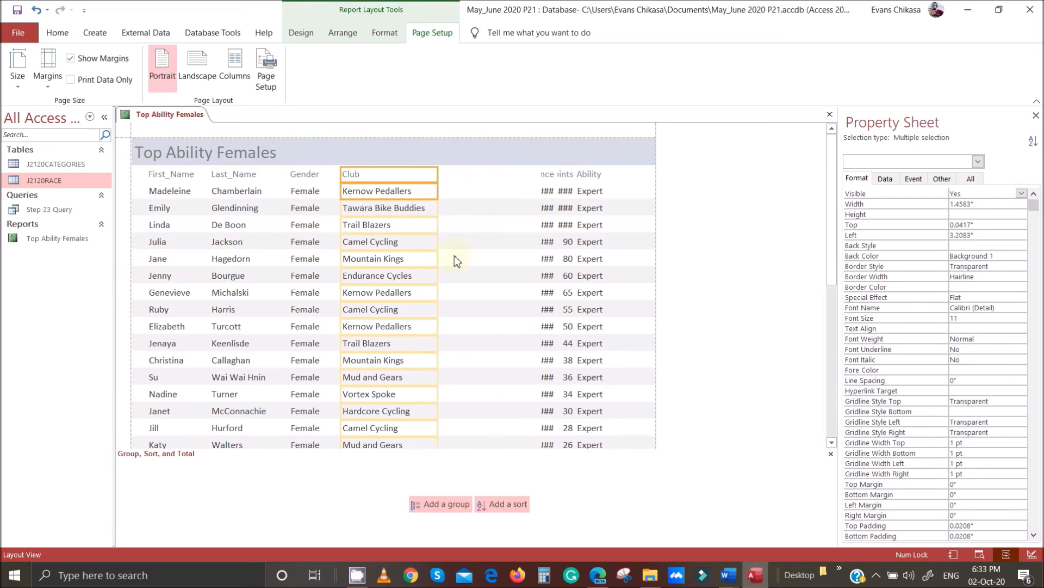
scroll(454, 257, down, 10)
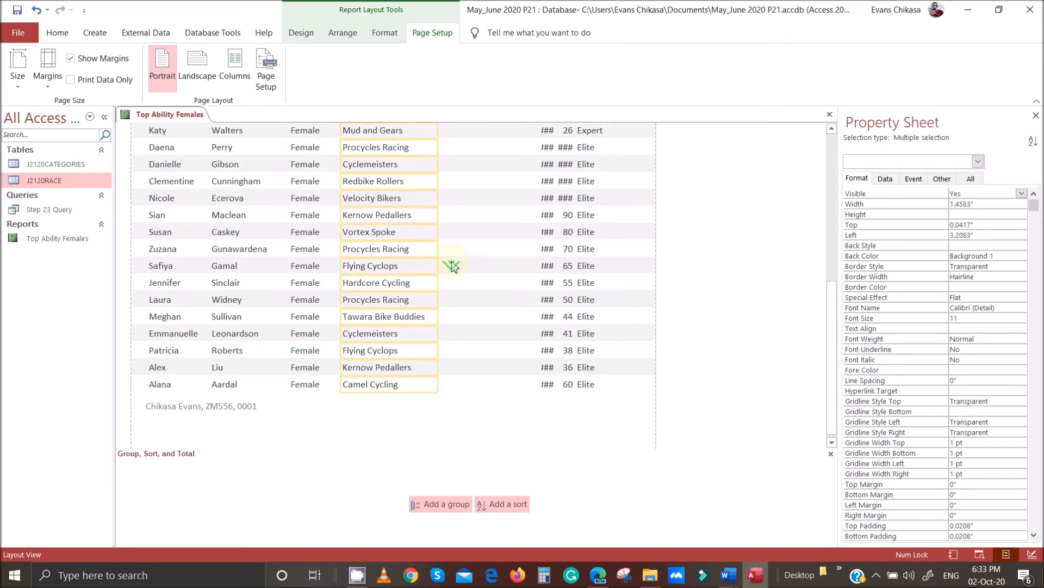
scroll(455, 261, up, 10)
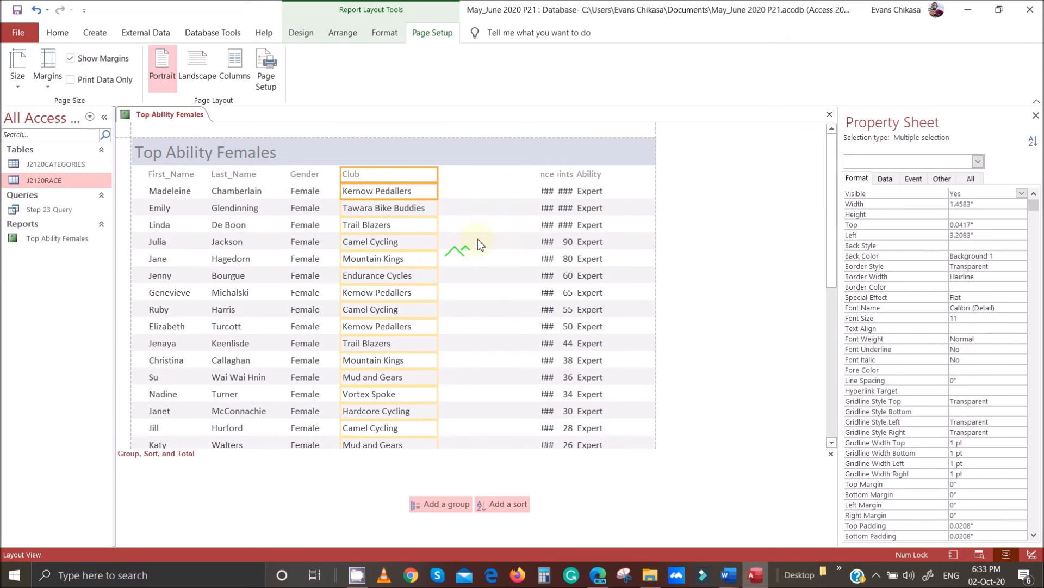
Step: Shift the Licence label to a left position of 4.875" beside Club and widen it to fit its full caption
click(545, 176)
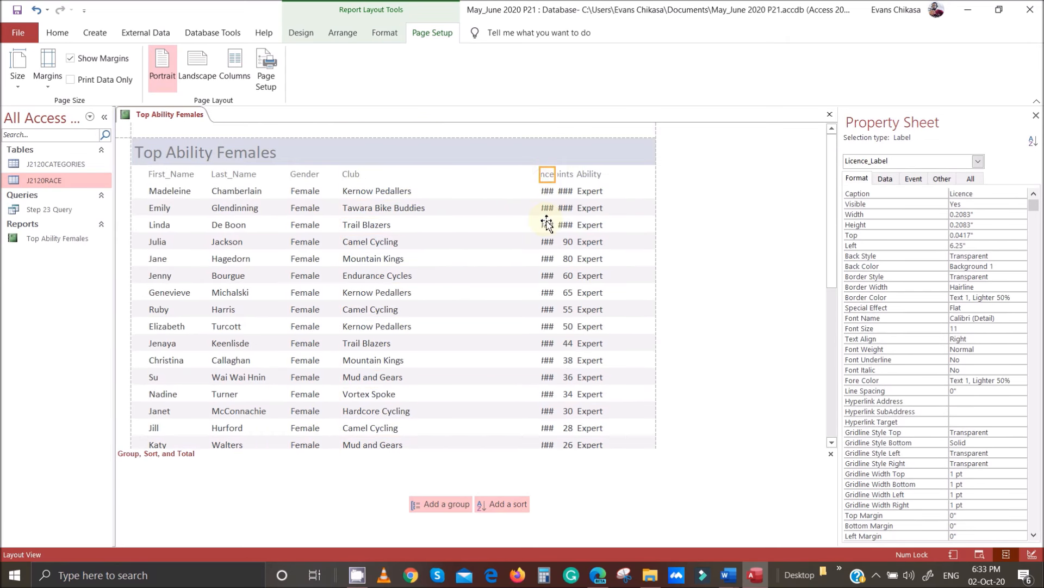
key(Left)
key(Left)
key(Left)
key(Left)
key(Left)
key(Left)
key(Left)
key(Left)
key(Left)
key(Left)
key(Left)
key(Left)
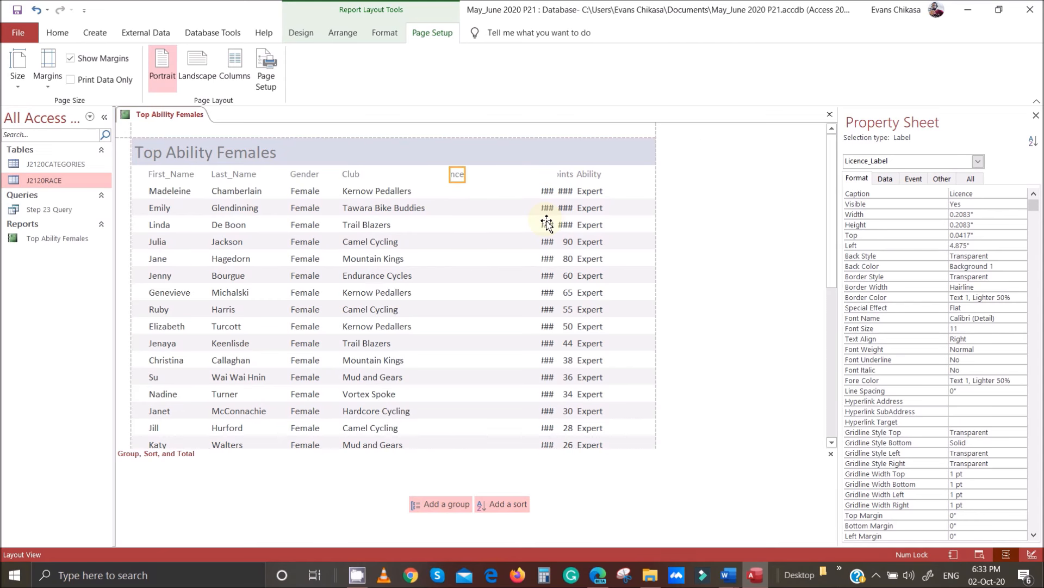
key(shift+Right)
key(shift+Right)
key(shift+Right)
key(shift+Right)
Step: Shift the Licence data column under its label to a left position of 4.7917" and widen it to 0.425"
click(547, 191)
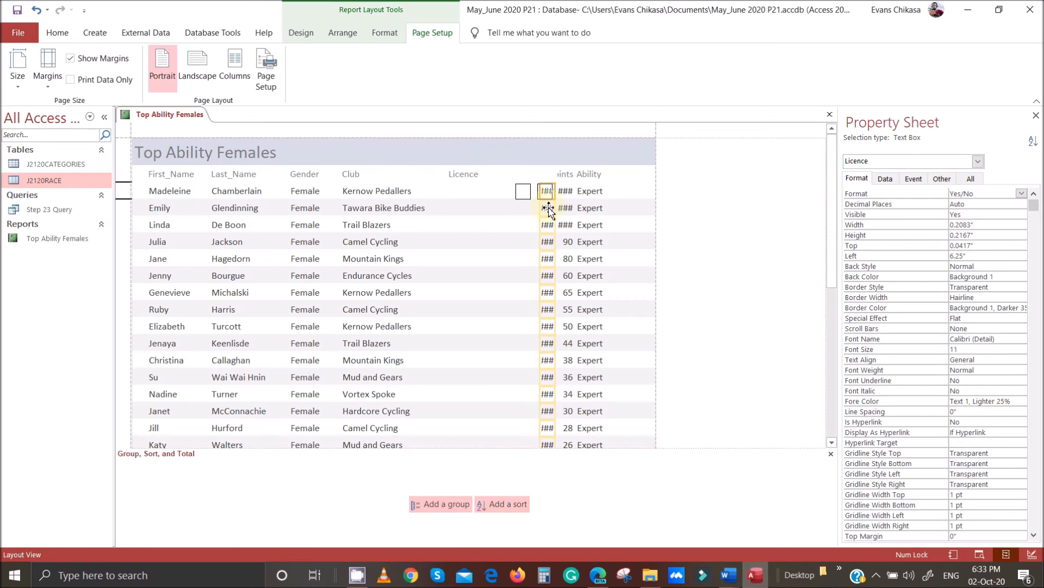
key(Left)
key(Left)
key(Left)
key(Left)
key(Left)
key(Left)
key(Left)
key(Left)
key(Left)
key(Left)
key(Left)
key(Left)
key(Left)
key(Left)
key(Left)
key(Left)
key(Left)
key(Left)
key(Left)
key(Left)
key(Right)
key(Right)
key(Right)
key(Right)
key(Right)
key(Right)
key(Right)
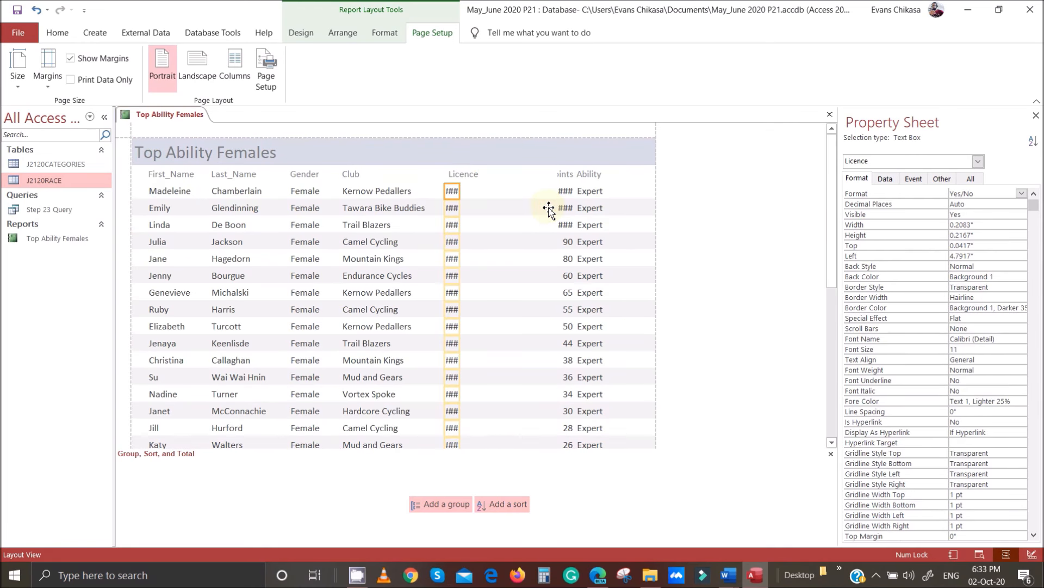
key(shift+Right)
key(shift+Right)
key(shift+Right)
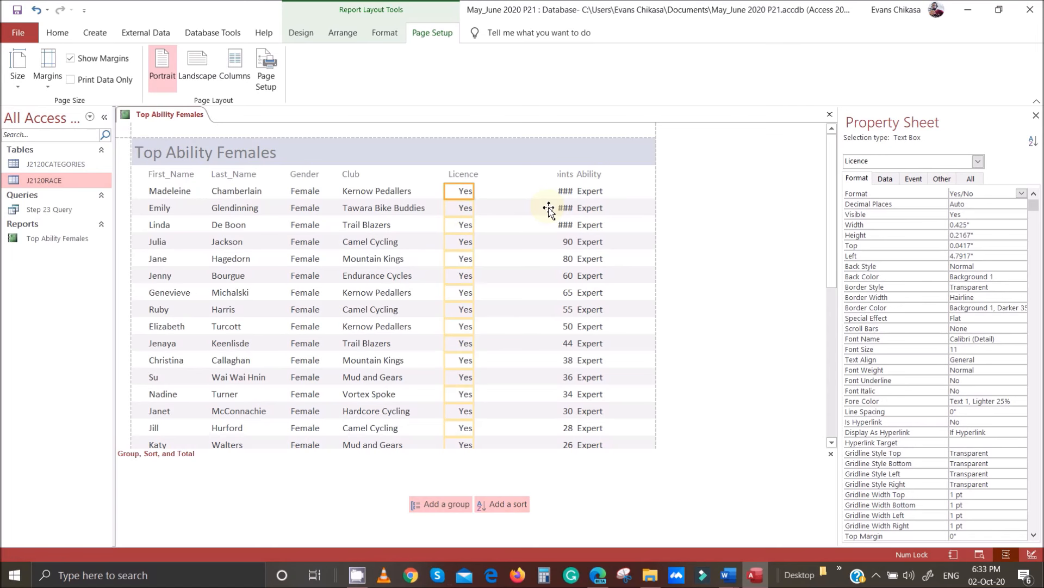
Step: Shift the Points label closer to Licence and widen it to fit its full caption
click(563, 175)
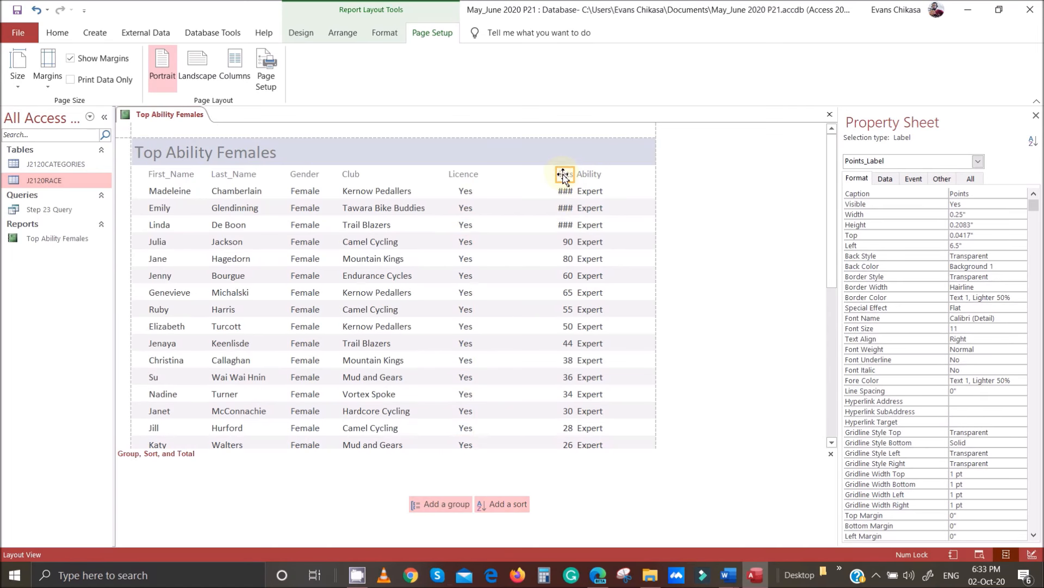
key(shift+Left)
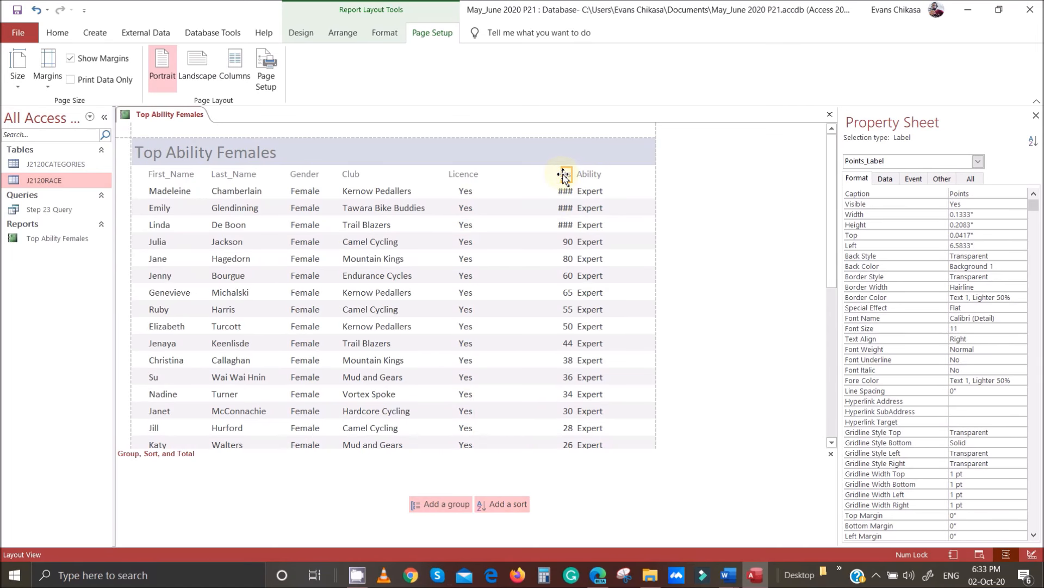
key(Left)
key(Left)
key(Left)
key(Left)
key(Left)
key(Left)
key(Left)
key(Left)
key(Left)
key(Left)
key(Left)
key(Left)
key(Left)
key(Left)
key(Left)
key(Left)
key(Left)
key(Left)
key(shift+Right)
key(shift+Right)
key(shift+Right)
key(shift+Right)
key(shift+Right)
key(shift+Right)
key(shift+Right)
Step: Shift the Points data column under its label to a left position of 5.9167" and widen it to 0.3833"
click(567, 199)
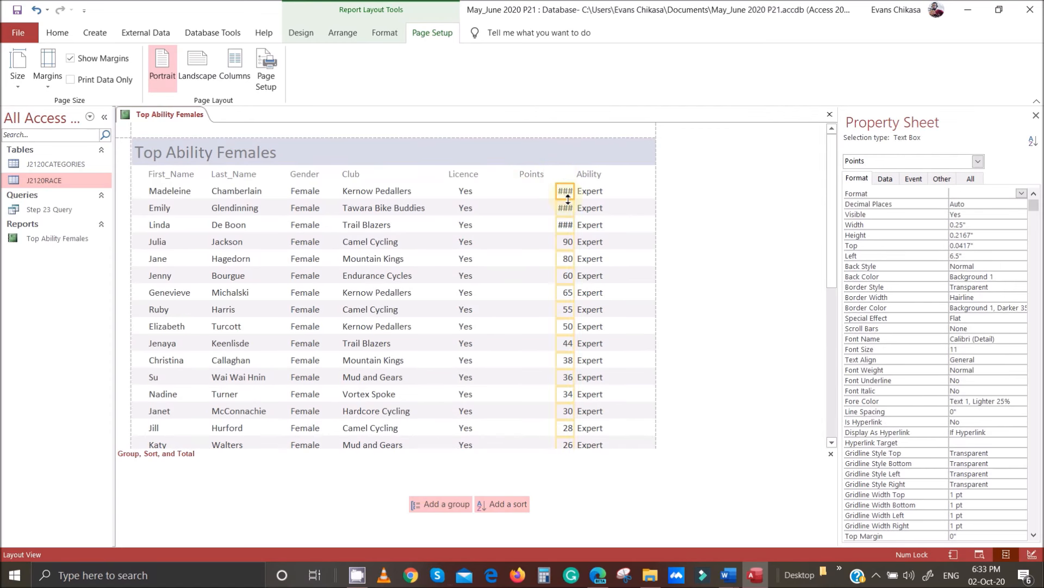
key(Left)
key(Left)
key(Left)
key(Left)
key(Left)
key(Left)
key(Left)
key(Left)
key(Left)
key(Left)
key(Left)
key(Left)
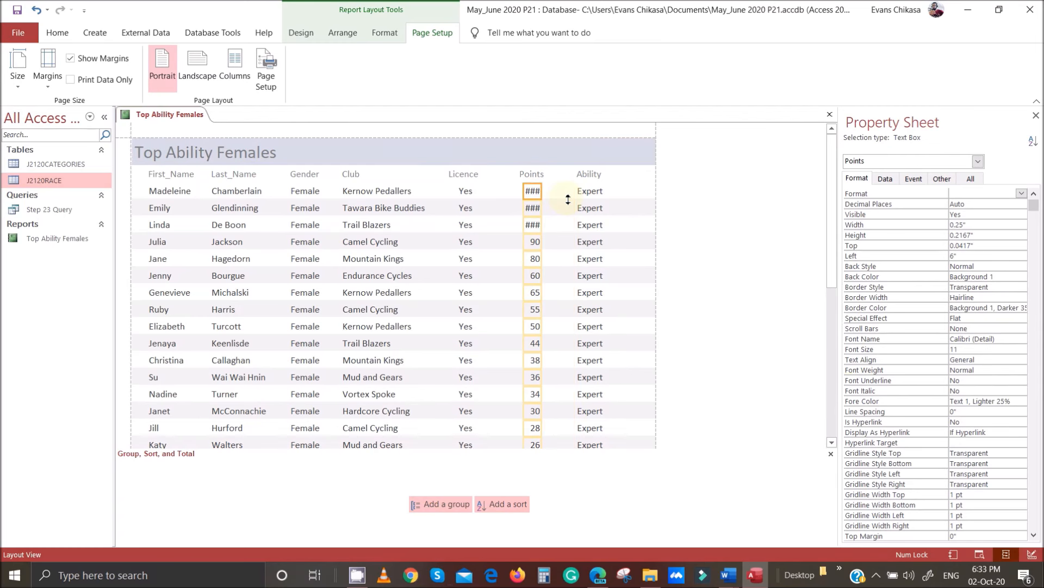
key(shift+Right)
key(shift+Right)
key(Left)
key(Left)
key(shift+Right)
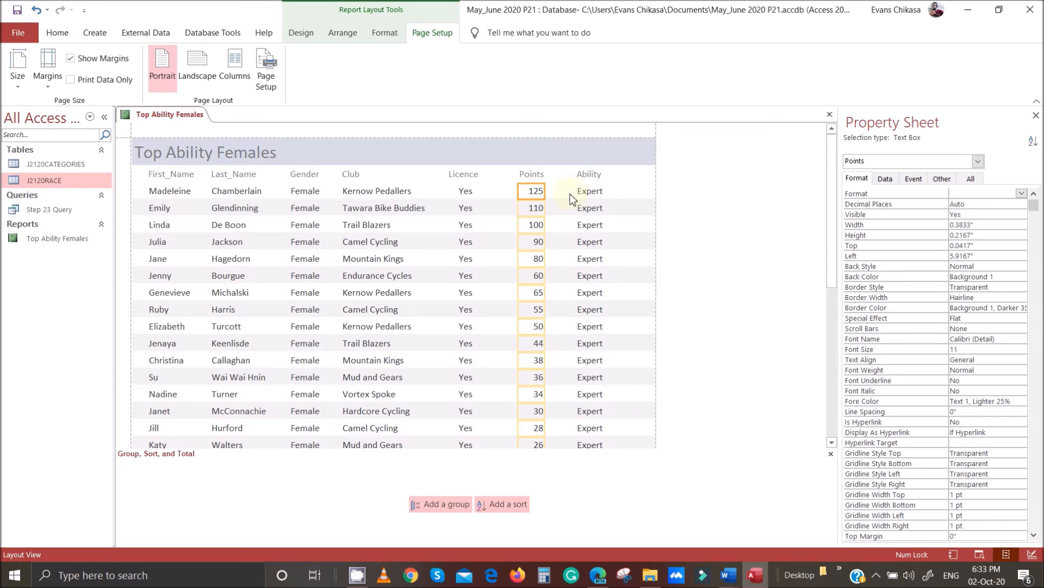
scroll(595, 210, down, 6)
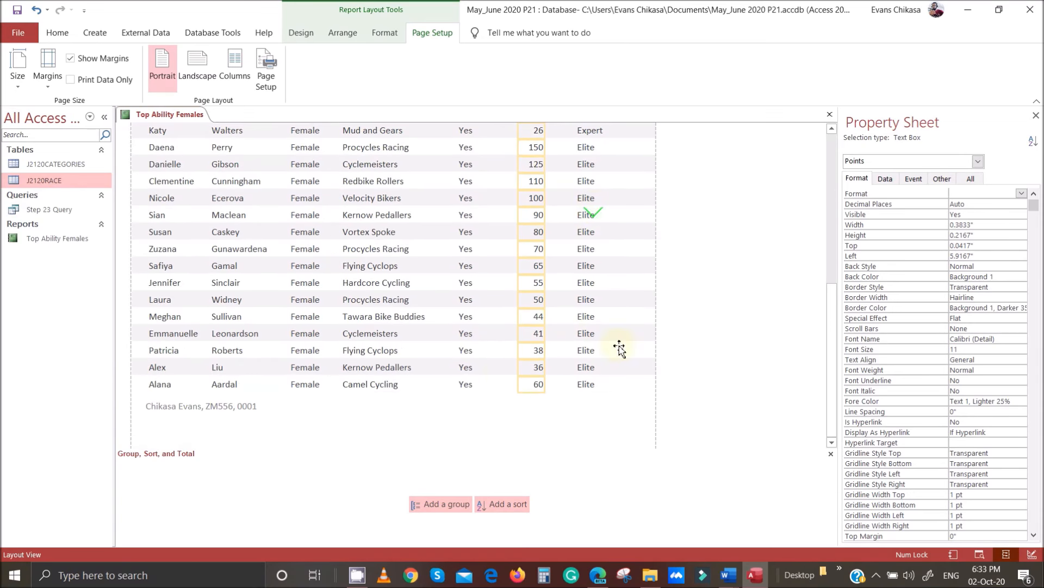
scroll(581, 326, up, 1)
scroll(581, 325, up, 6)
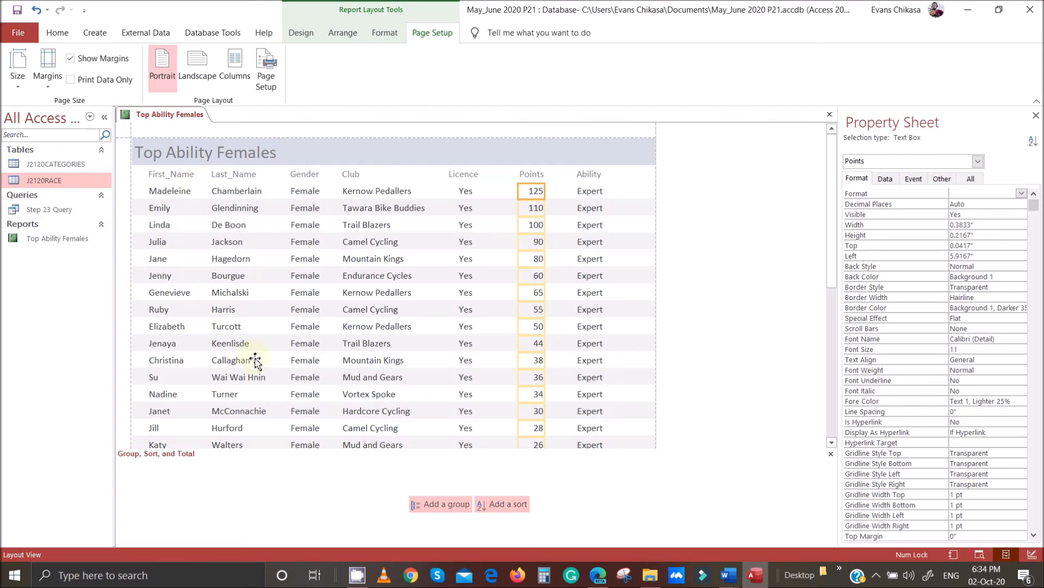
click(1022, 278)
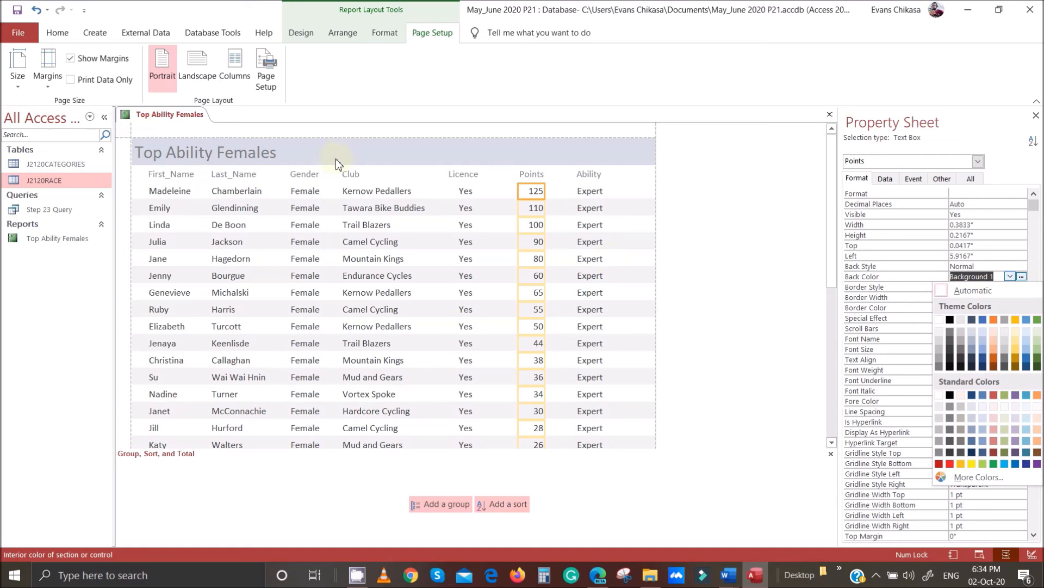
click(970, 293)
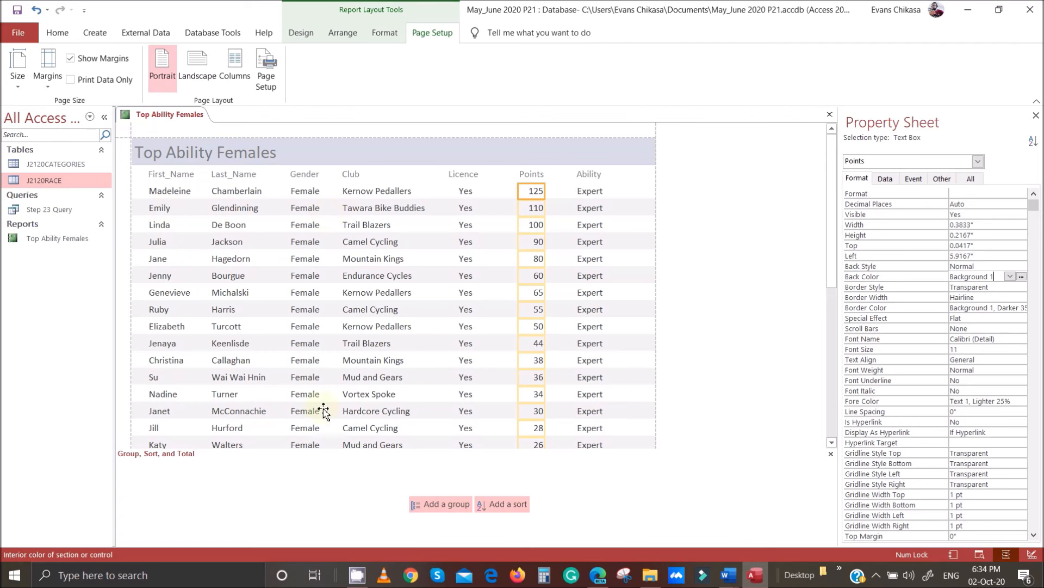
Step: Switch to the exam paper PDF to check question 23's report requirements, and return to the report in Access
mouse_move(608, 583)
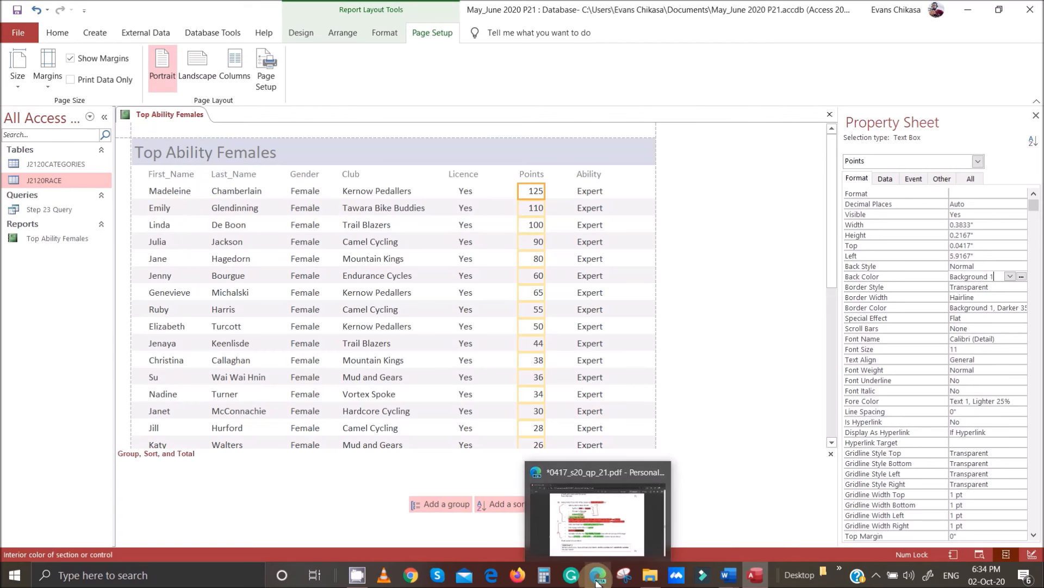
click(599, 522)
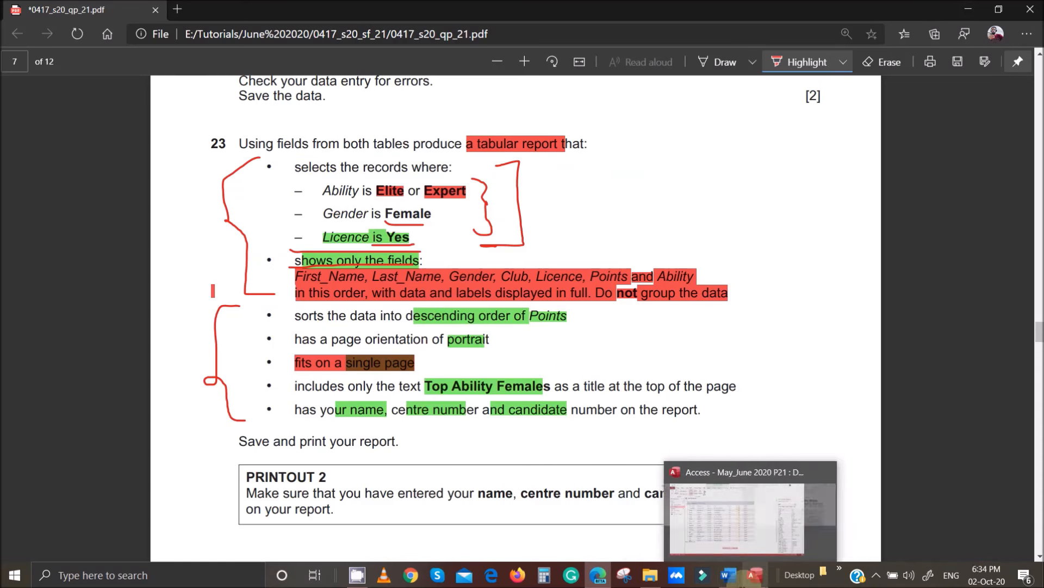
mouse_move(754, 578)
click(756, 537)
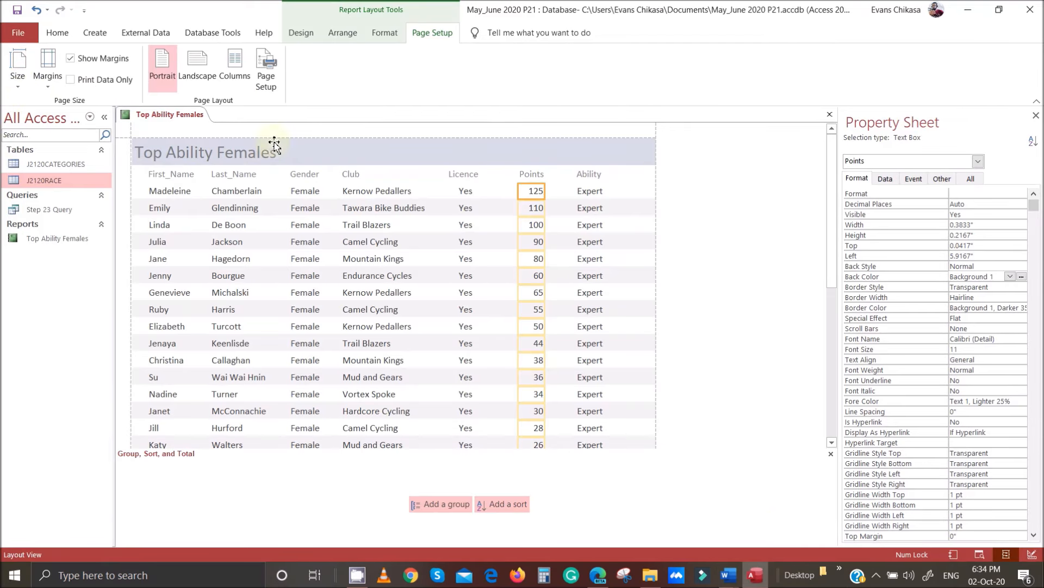
right_click(135, 112)
click(130, 116)
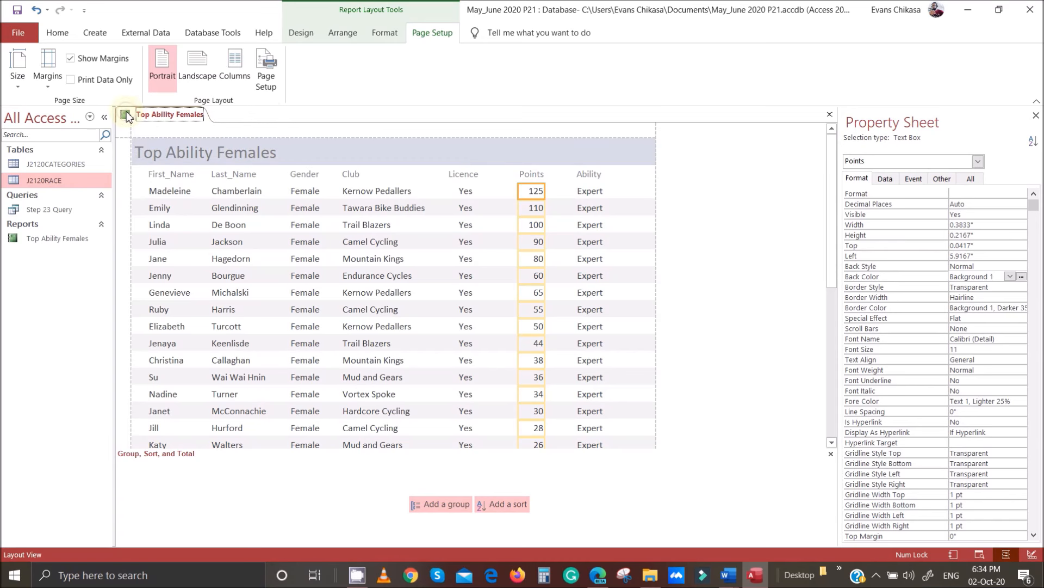
Step: Check the whole Top Ability Females report in Print Preview, from the title to the candidate details below the data, and close the preview
right_click(129, 117)
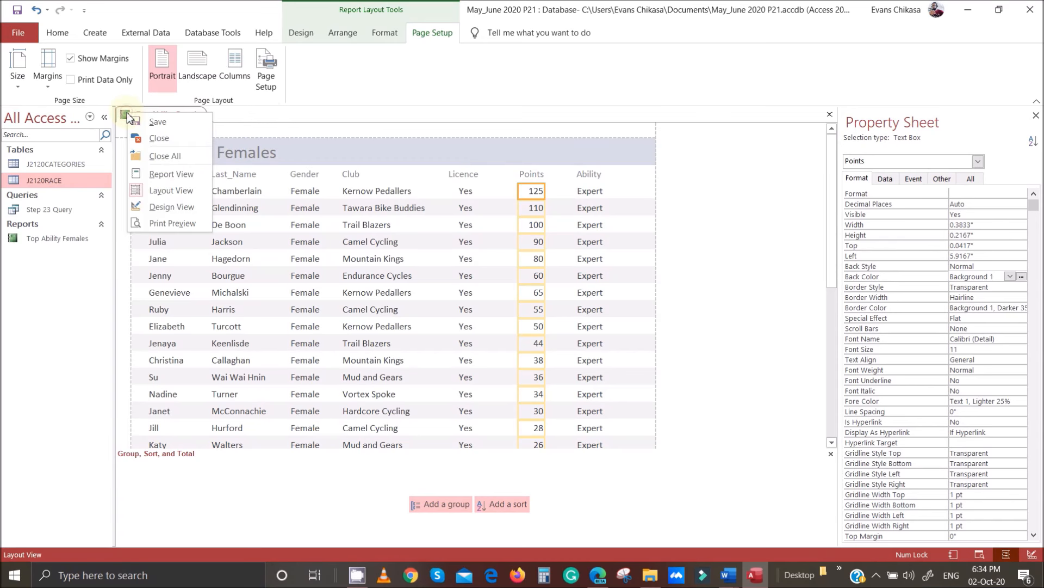
click(184, 221)
scroll(467, 266, down, 5)
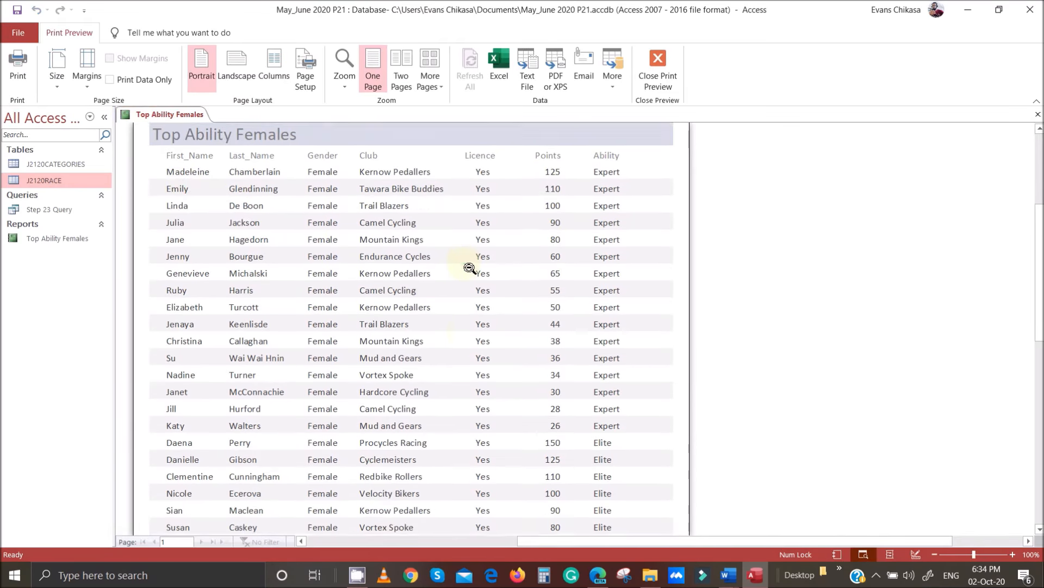
scroll(469, 268, down, 3)
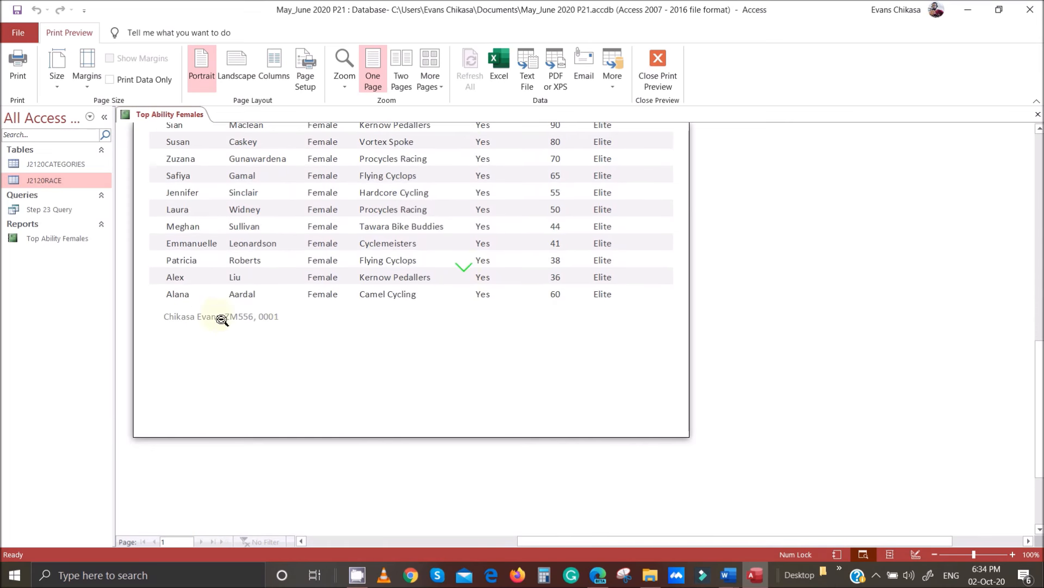
scroll(294, 343, down, 3)
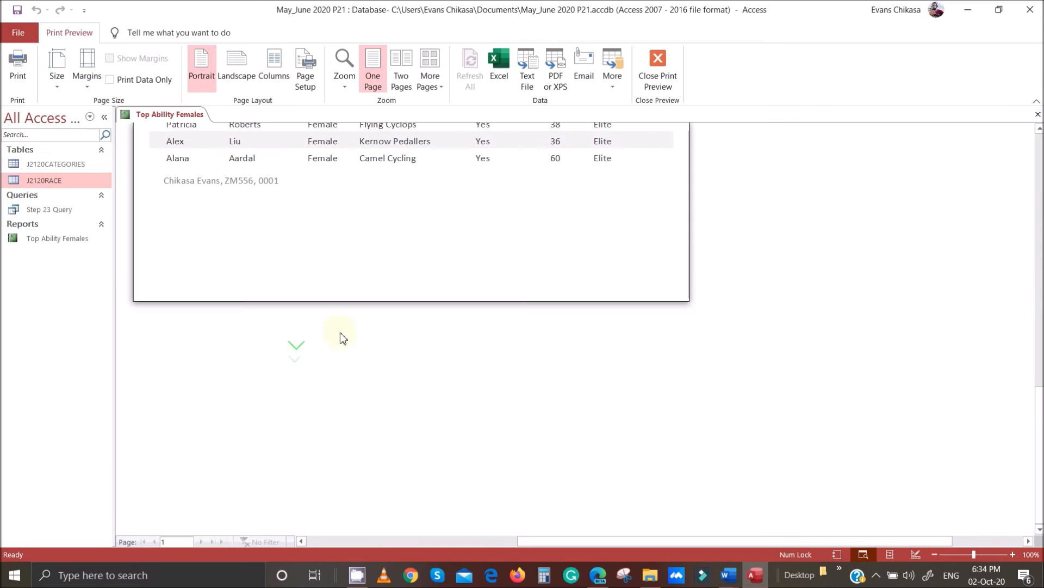
scroll(340, 335, up, 7)
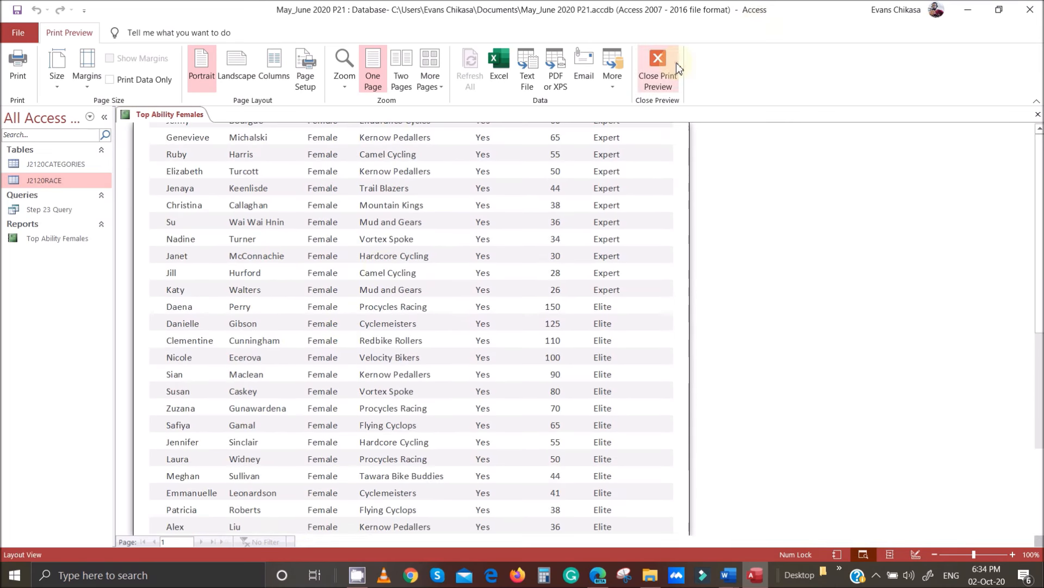
click(659, 65)
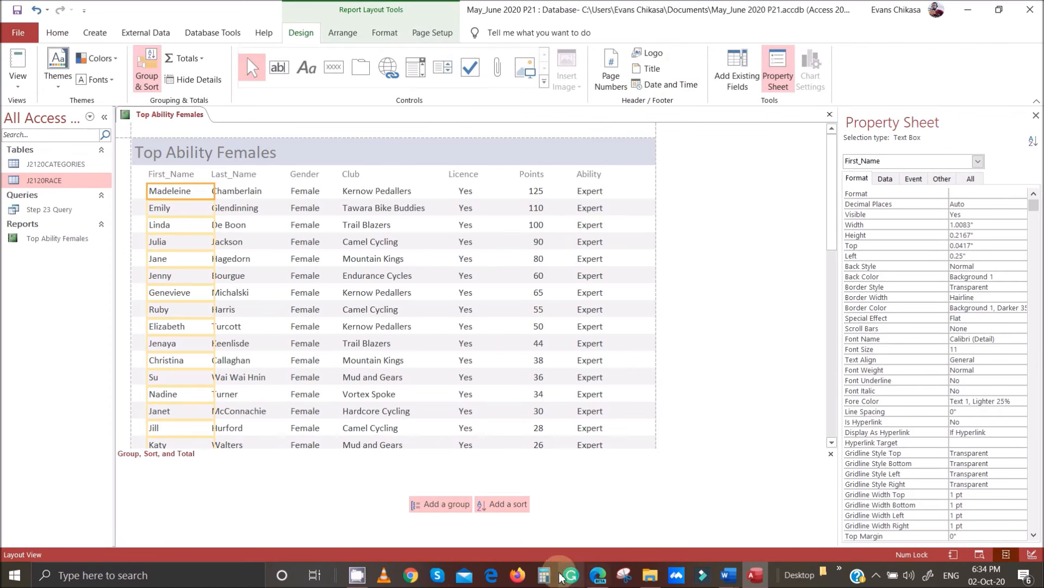
Step: Switch to the exam paper PDF in the browser and highlight the "Licence is Yes" criterion of question 23
click(602, 577)
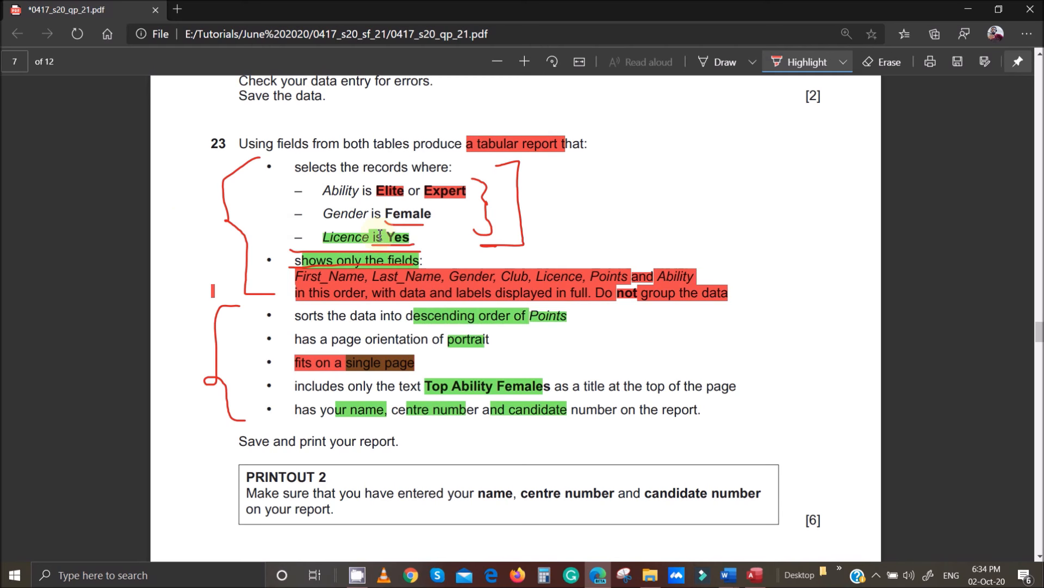
drag(381, 234, 410, 239)
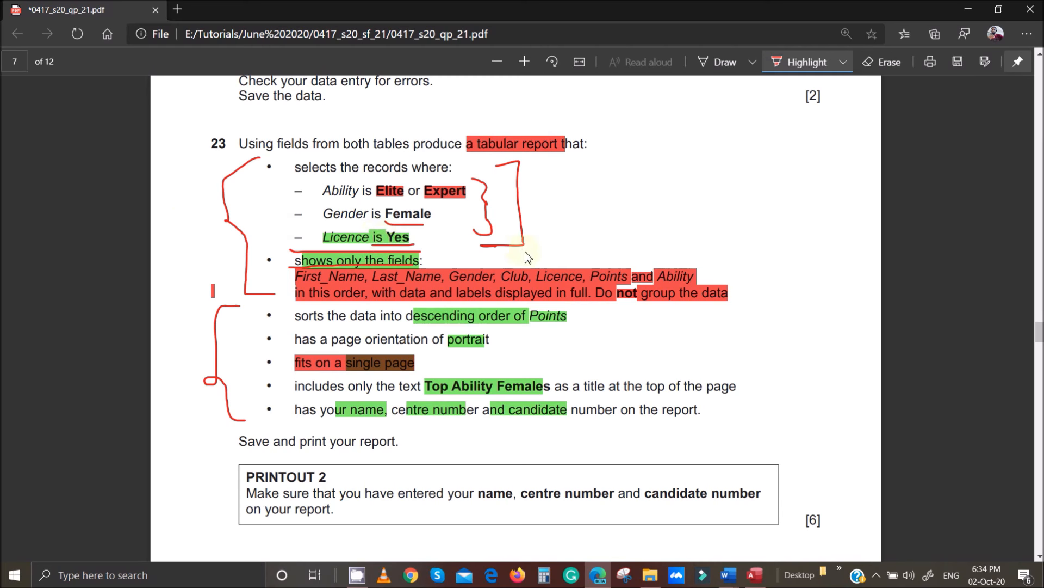